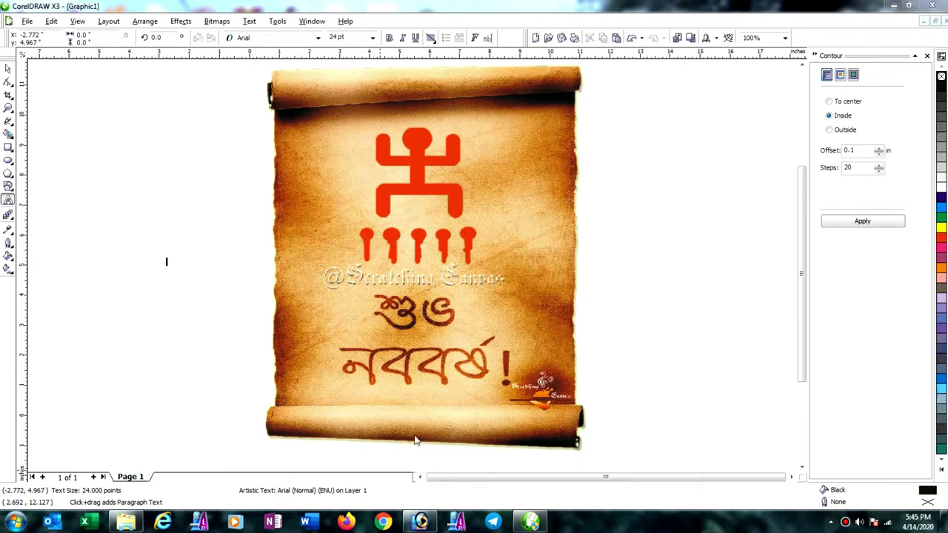
# Type 'শুভ নববর্ষ' on a new Photoshop text layer, select it, and return to CorelDRAW.
pyautogui.click(420, 523)
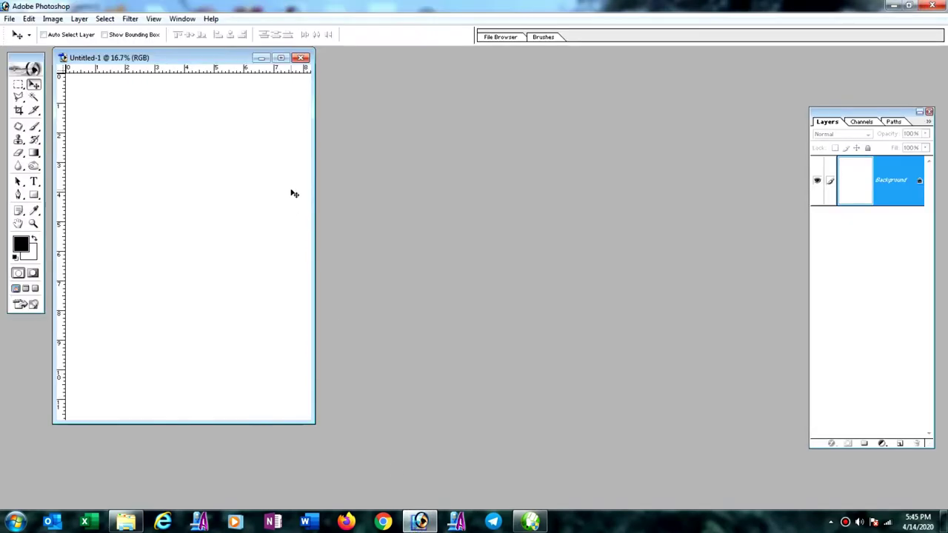
pyautogui.click(282, 59)
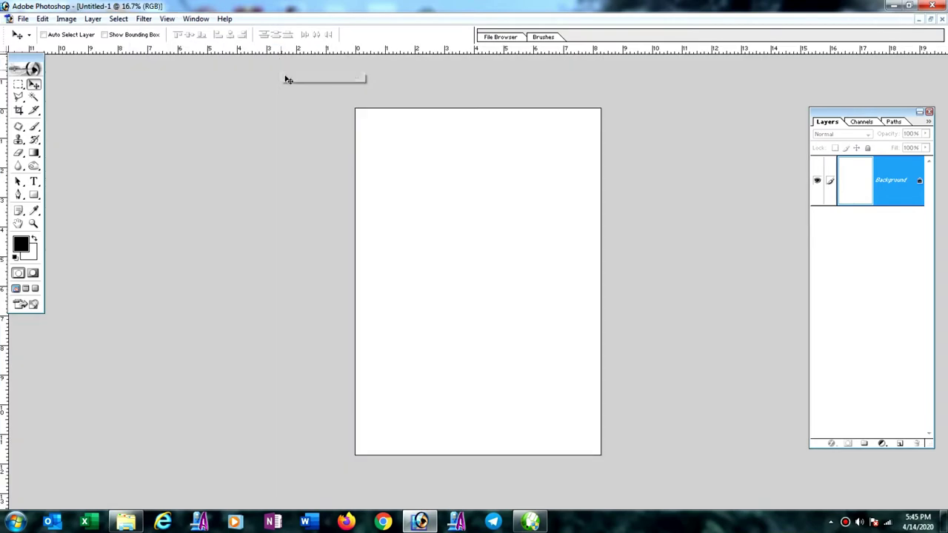
pyautogui.click(34, 182)
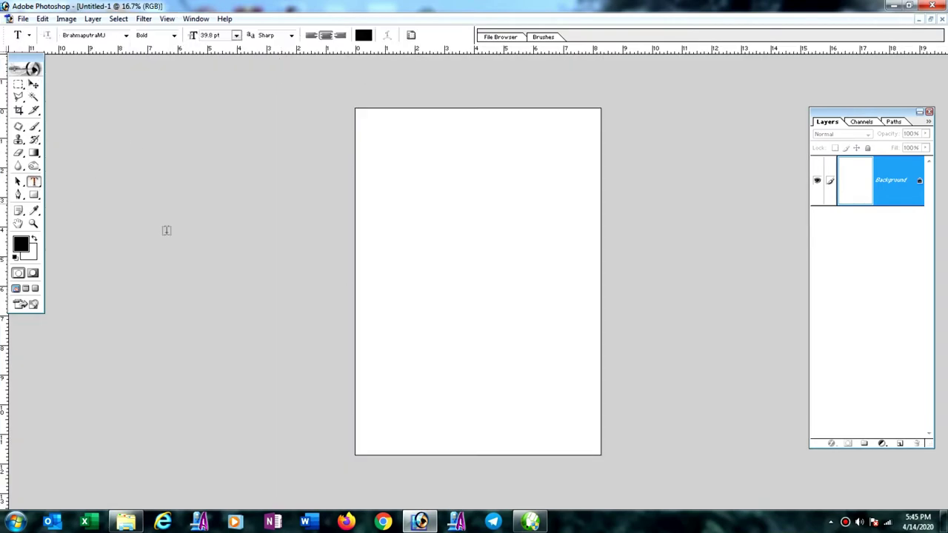
pyautogui.click(404, 295)
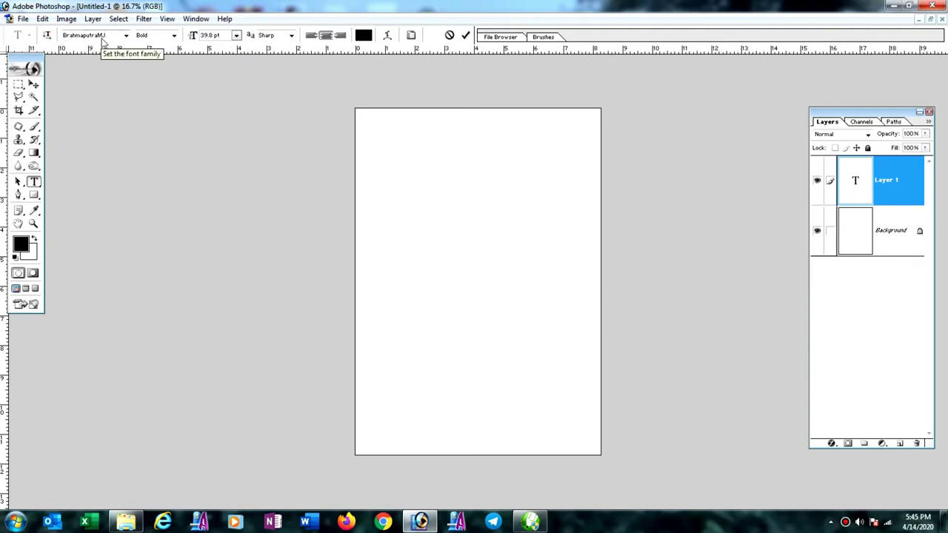
pyautogui.write('m')
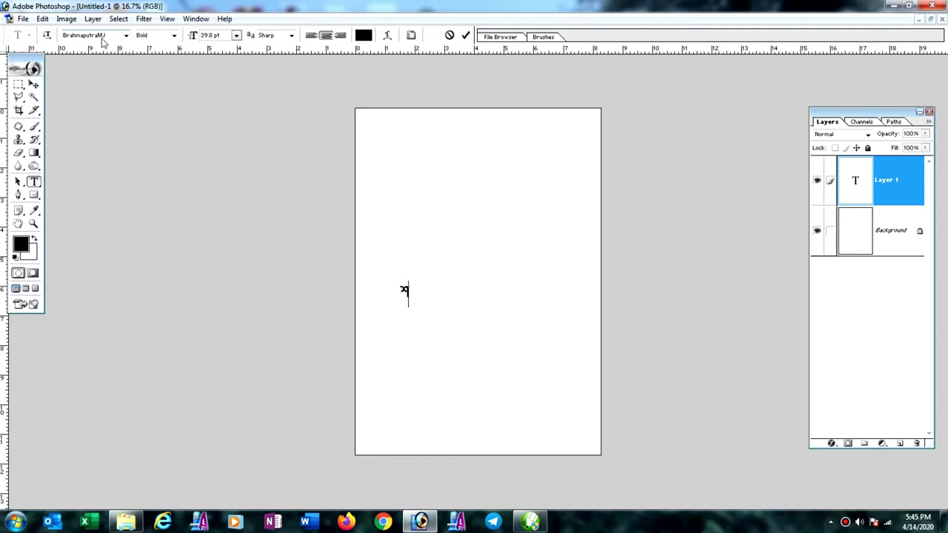
pyautogui.press('BackSpace')
pyautogui.write('q')
pyautogui.write('k')
pyautogui.write(' নববর্')
pyautogui.write('ষ')
pyautogui.moveTo(433, 290); pyautogui.dragTo(372, 282)
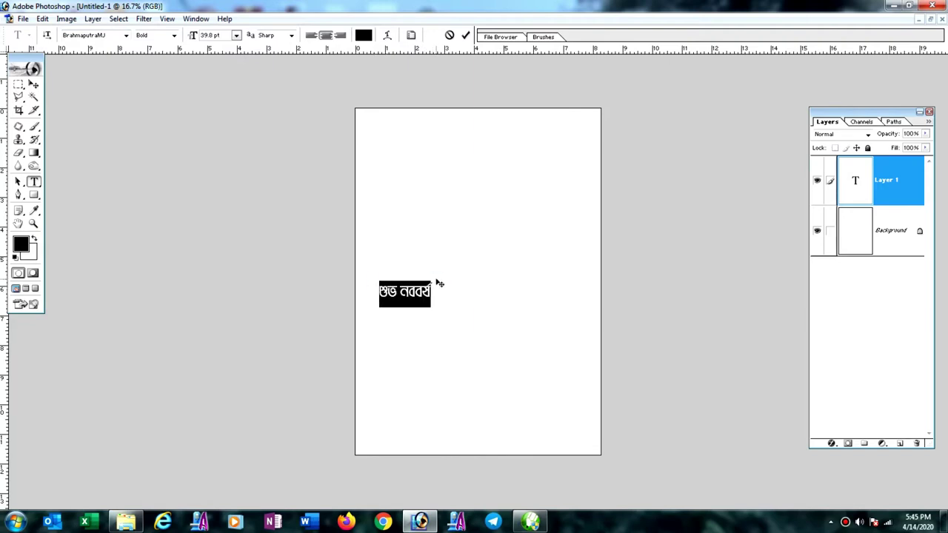
pyautogui.click(530, 522)
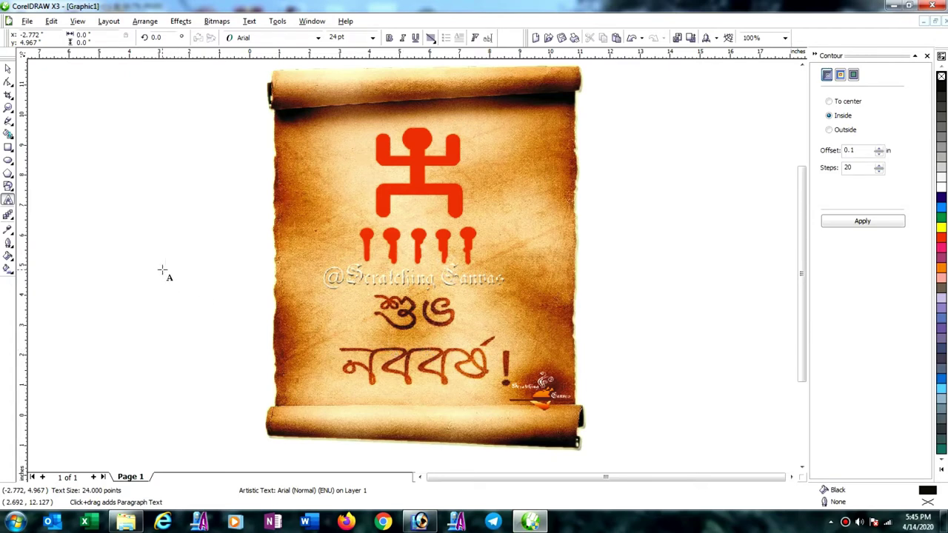
# Paste the greeting as artistic text left of the scroll and set it in ArhialkhanMJ at 24 pt.
pyautogui.click(162, 270)
pyautogui.hotkey('ctrl', 'v')
pyautogui.click(198, 262)
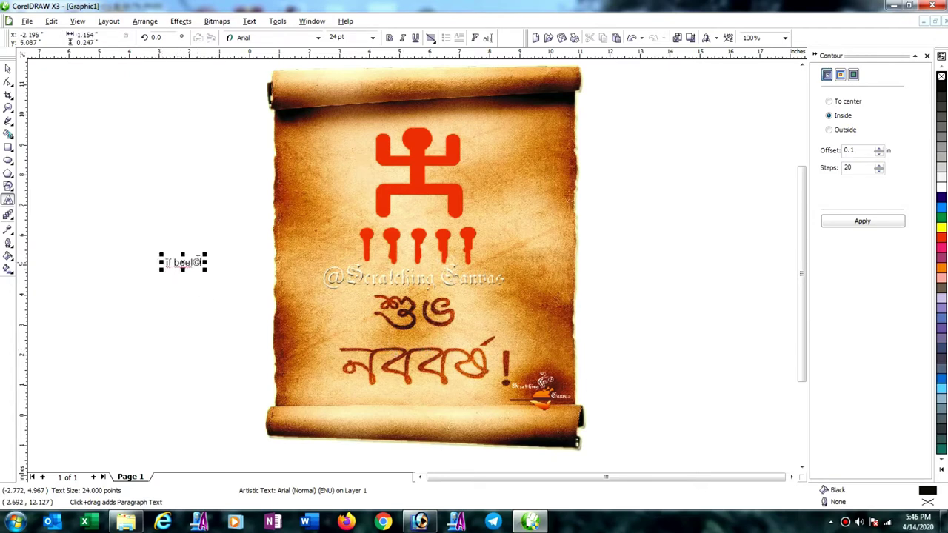
pyautogui.moveTo(199, 262); pyautogui.dragTo(165, 263)
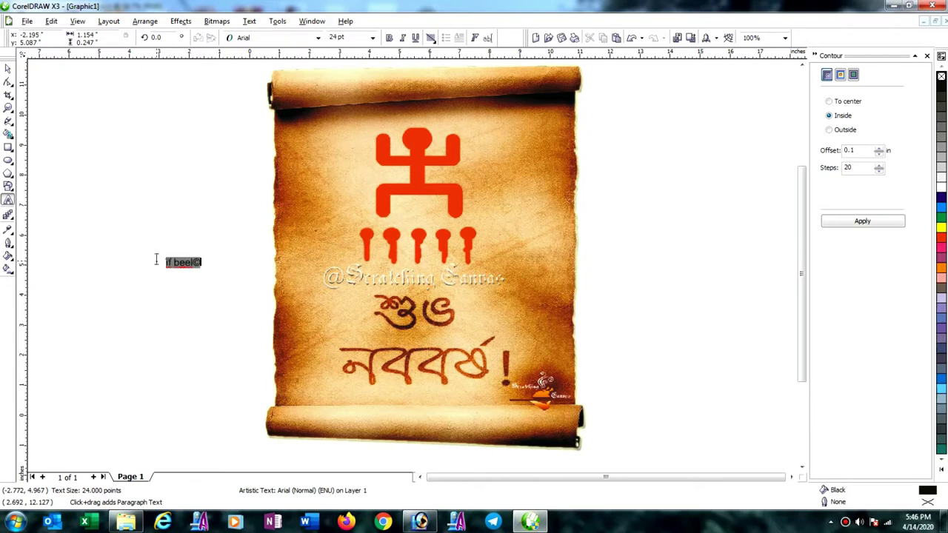
pyautogui.click(317, 38)
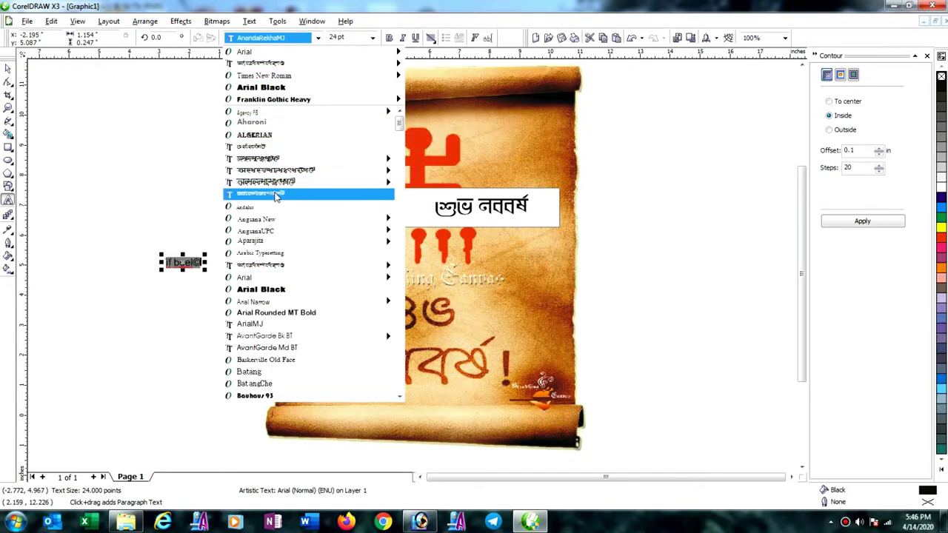
pyautogui.moveTo(308, 265)
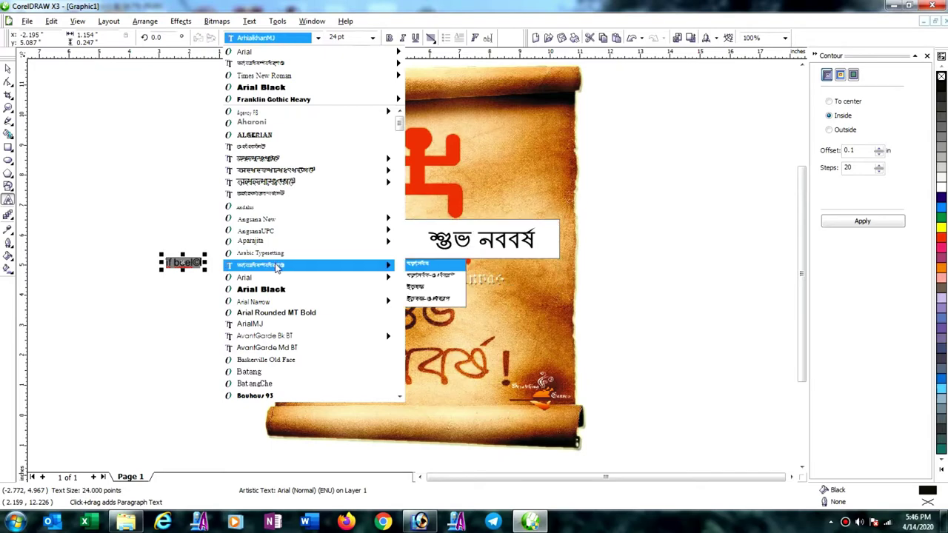
pyautogui.click(278, 269)
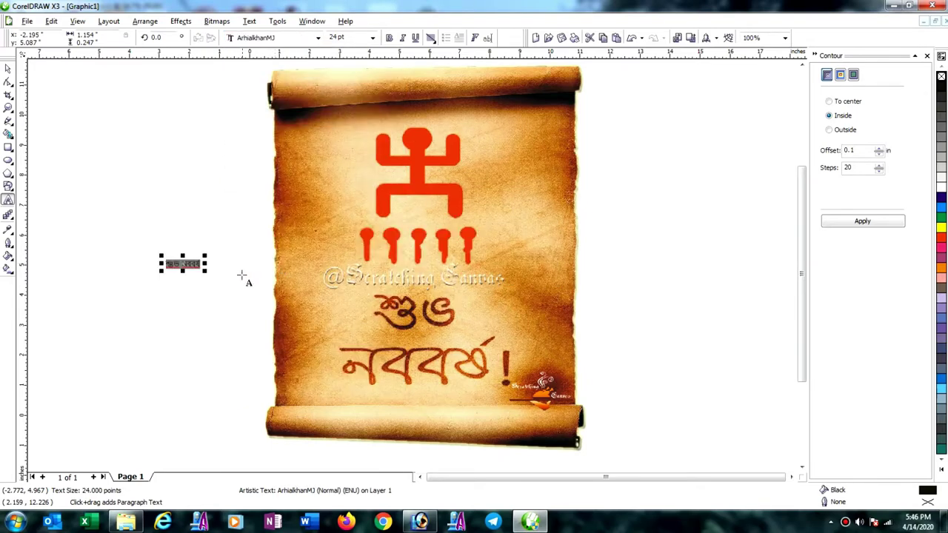
pyautogui.click(7, 68)
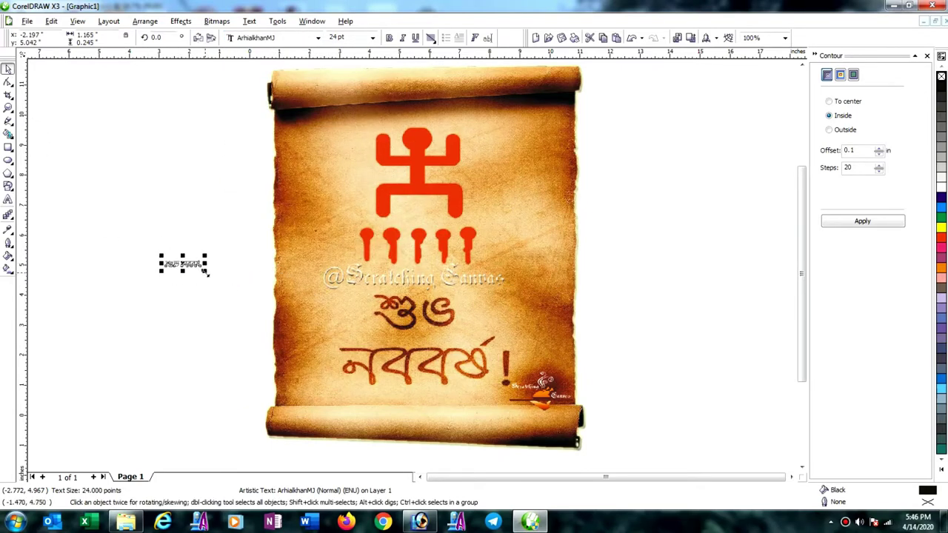
# Enlarge the greeting to about 235 pt and make it bold.
pyautogui.moveTo(205, 272); pyautogui.dragTo(392, 311)
pyautogui.moveTo(394, 256); pyautogui.dragTo(392, 252)
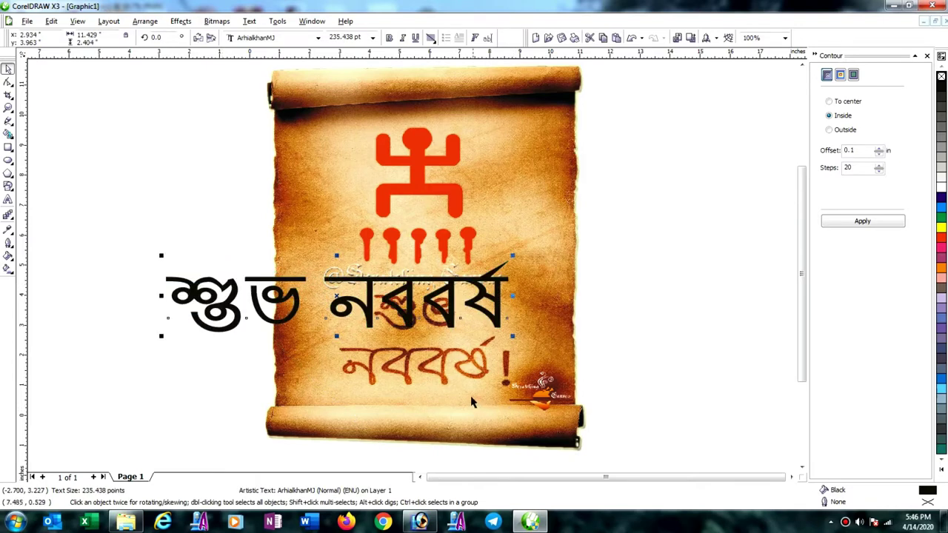
pyautogui.click(389, 38)
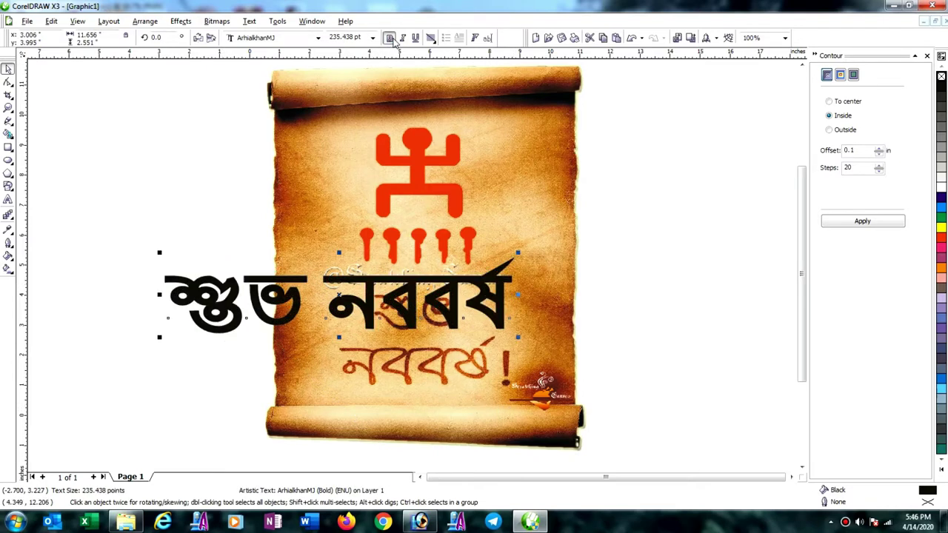
# Break the greeting into two centre-aligned lines and move it right of the scroll.
pyautogui.click(8, 200)
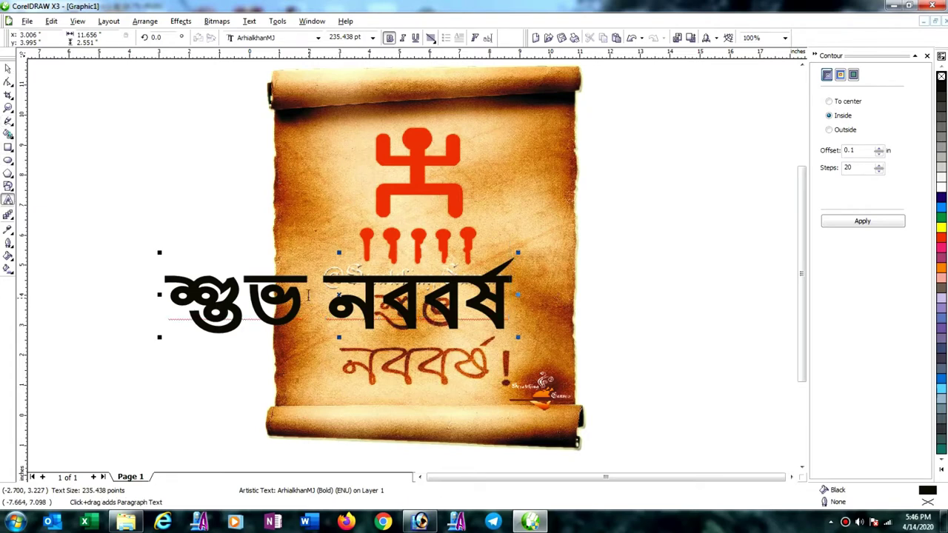
pyautogui.moveTo(307, 296); pyautogui.dragTo(327, 295)
pyautogui.press('Return')
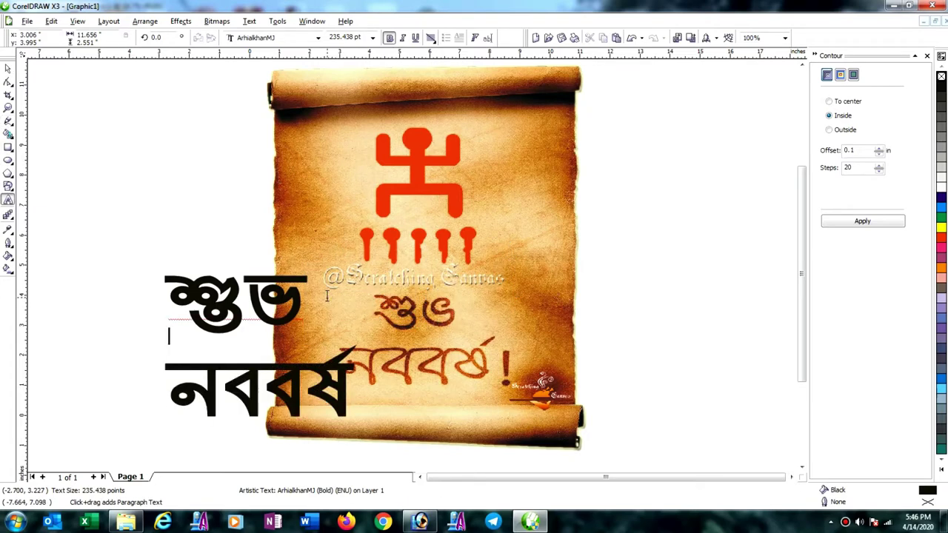
pyautogui.moveTo(169, 282); pyautogui.dragTo(383, 362)
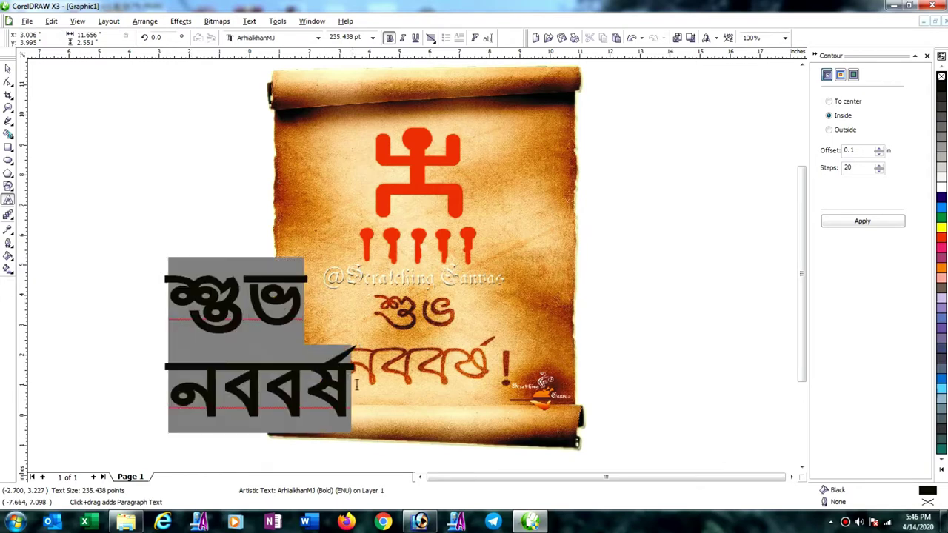
pyautogui.click(432, 38)
pyautogui.click(447, 74)
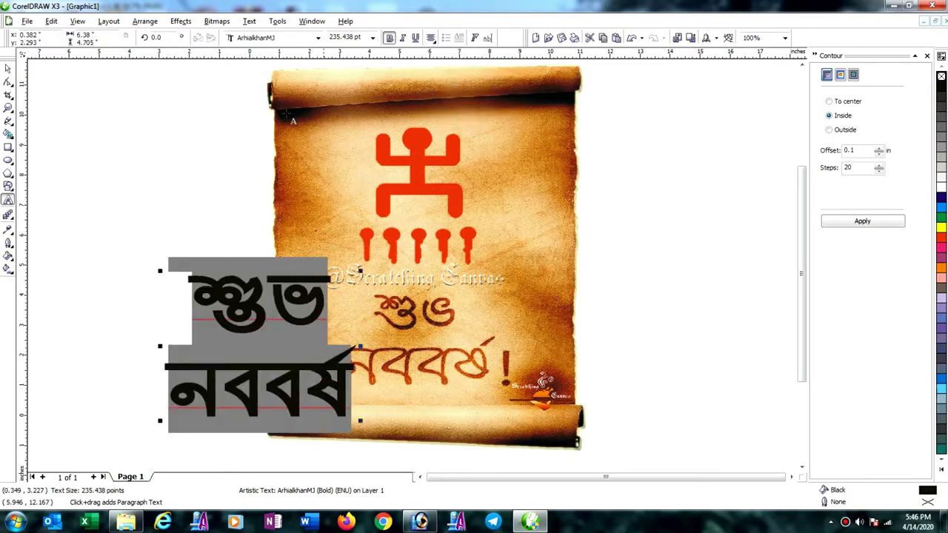
pyautogui.click(8, 68)
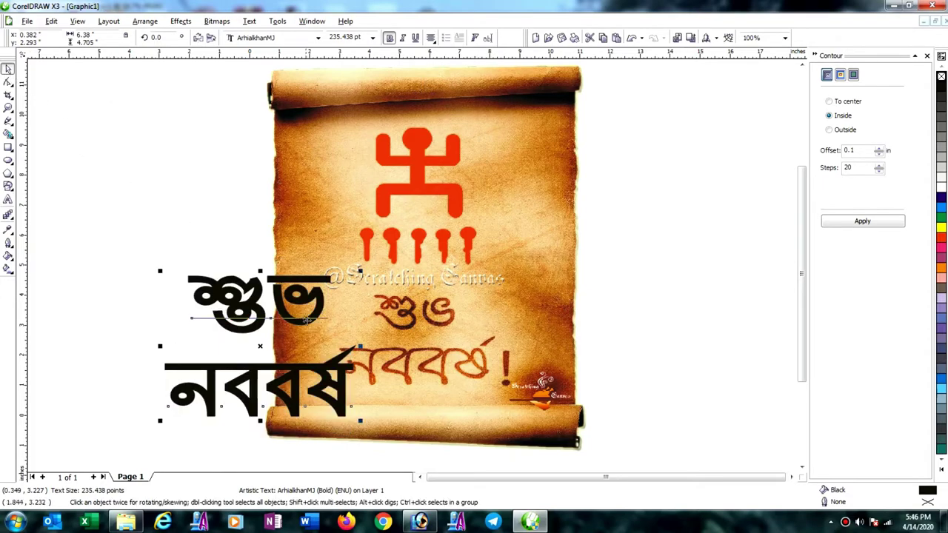
pyautogui.moveTo(327, 326)
pyautogui.mouseDown()
pyautogui.moveTo(727, 274)
pyautogui.moveTo(720, 280)
pyautogui.mouseUp()
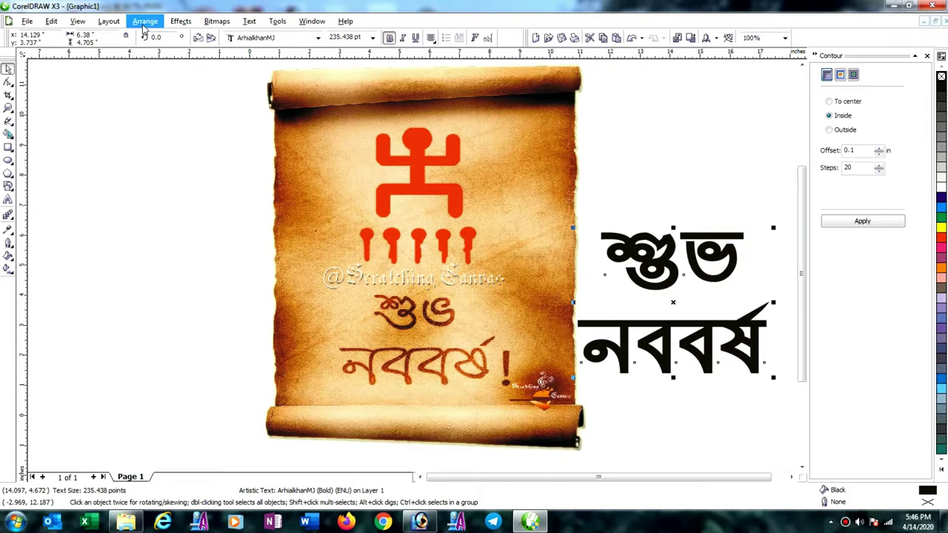
# Remove the greeting's fill, give it a black outline, and convert it to curves.
pyautogui.click(942, 77)
pyautogui.rightClick(941, 92)
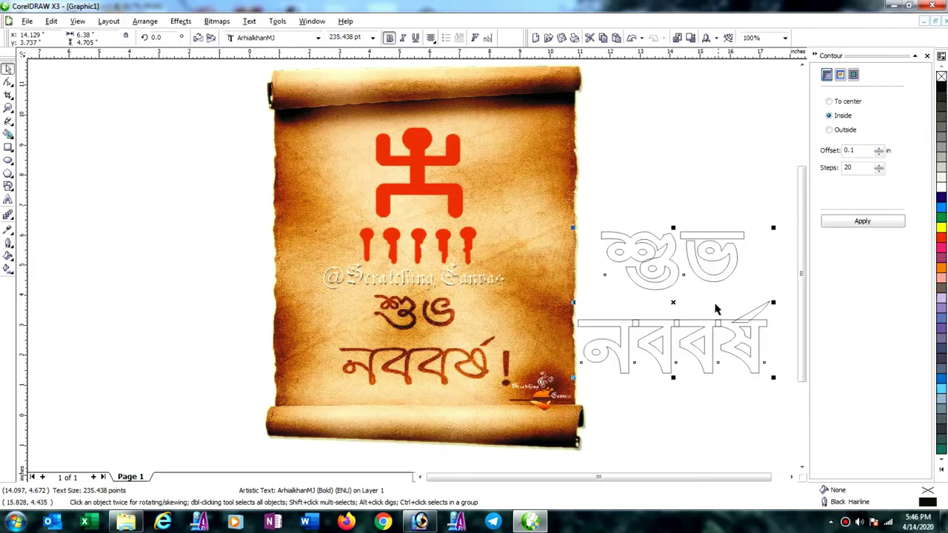
pyautogui.click(145, 21)
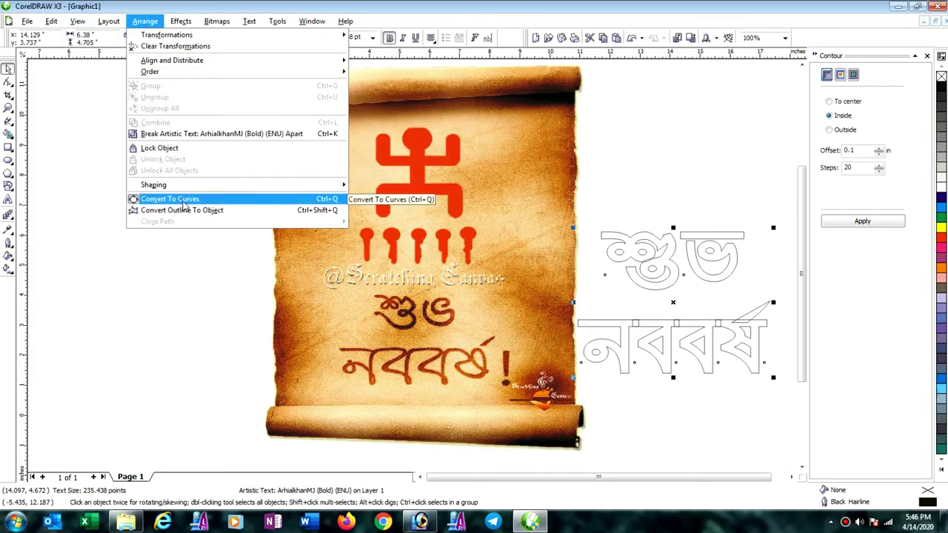
pyautogui.click(167, 199)
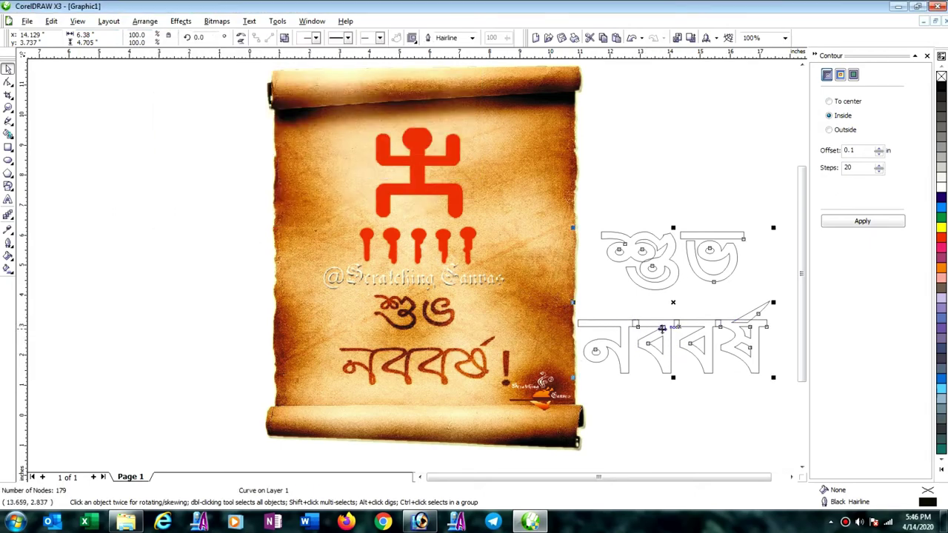
# Revert the greeting to text, then convert it again into a 179-node outline curve.
pyautogui.moveTo(650, 326); pyautogui.dragTo(411, 268)
pyautogui.scroll(1, 489, 274)
pyautogui.scroll(1, 407, 244)
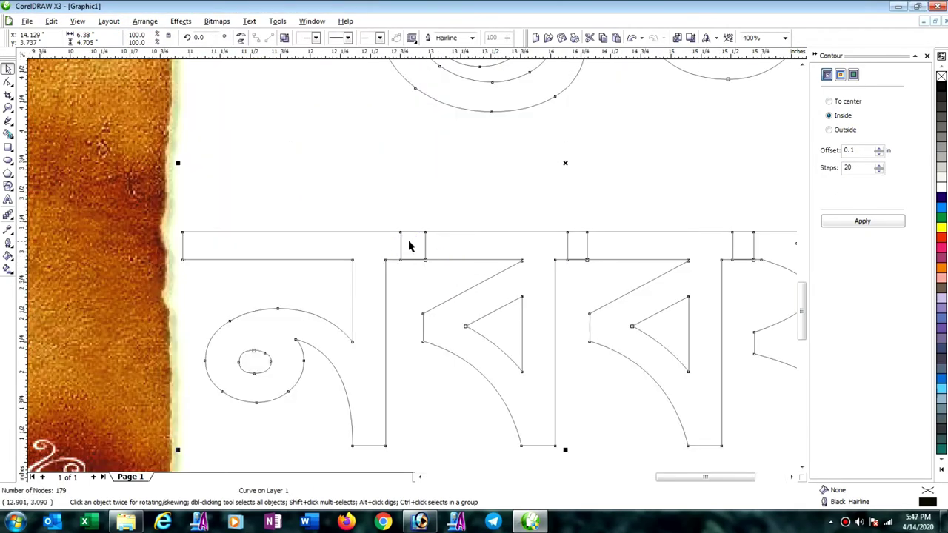
pyautogui.scroll(-1, 408, 277)
pyautogui.scroll(-1, 434, 259)
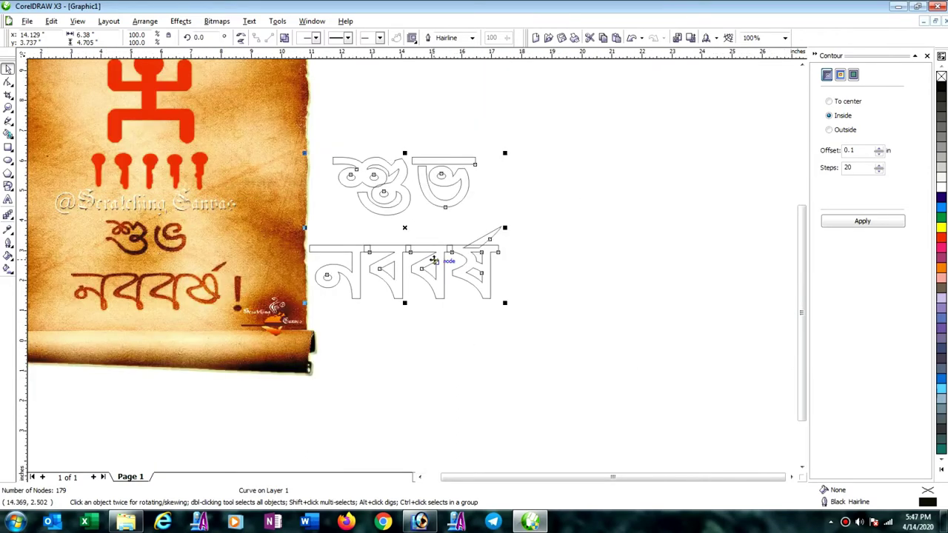
pyautogui.click(434, 260)
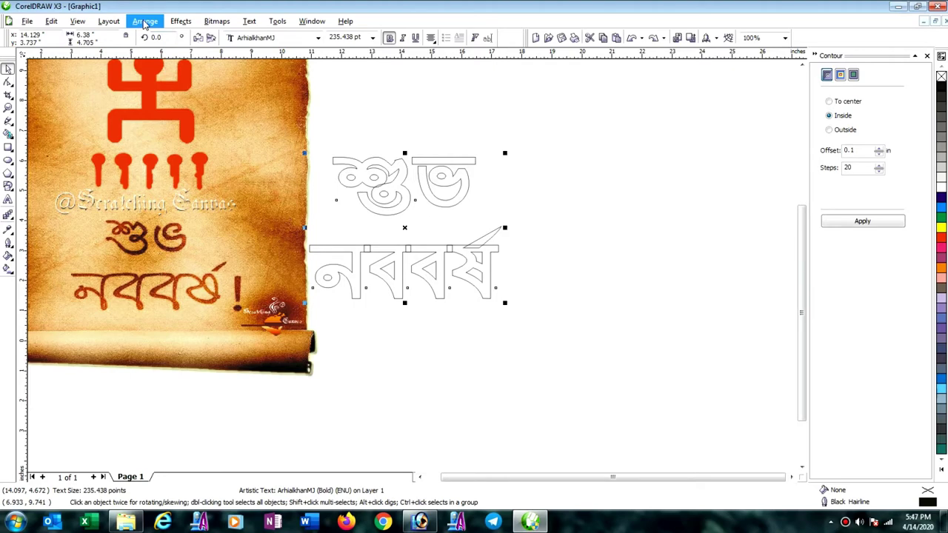
pyautogui.click(145, 23)
pyautogui.moveTo(153, 184)
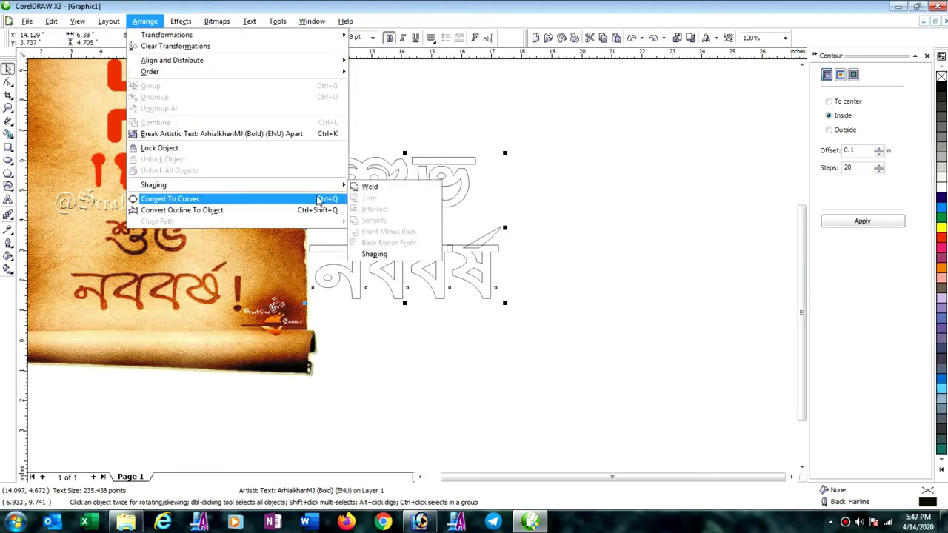
pyautogui.click(372, 186)
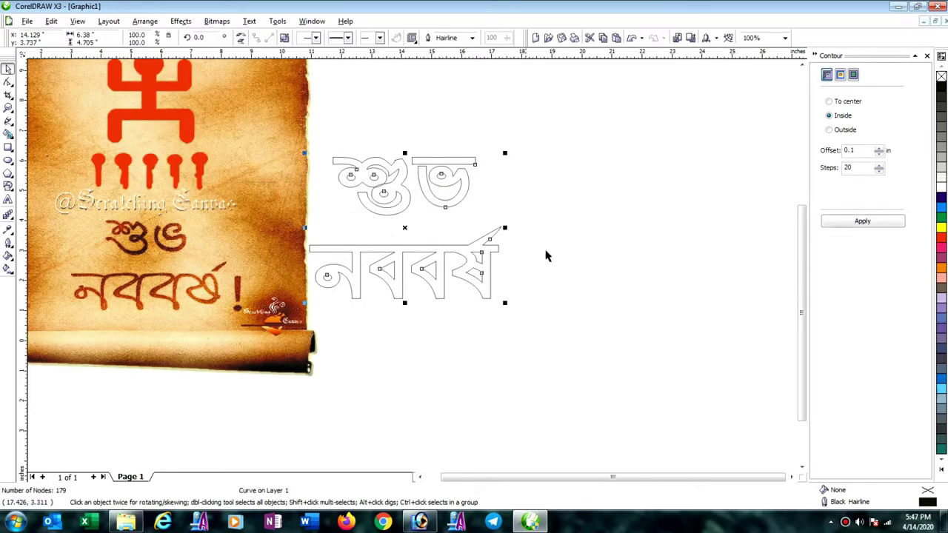
pyautogui.click(590, 258)
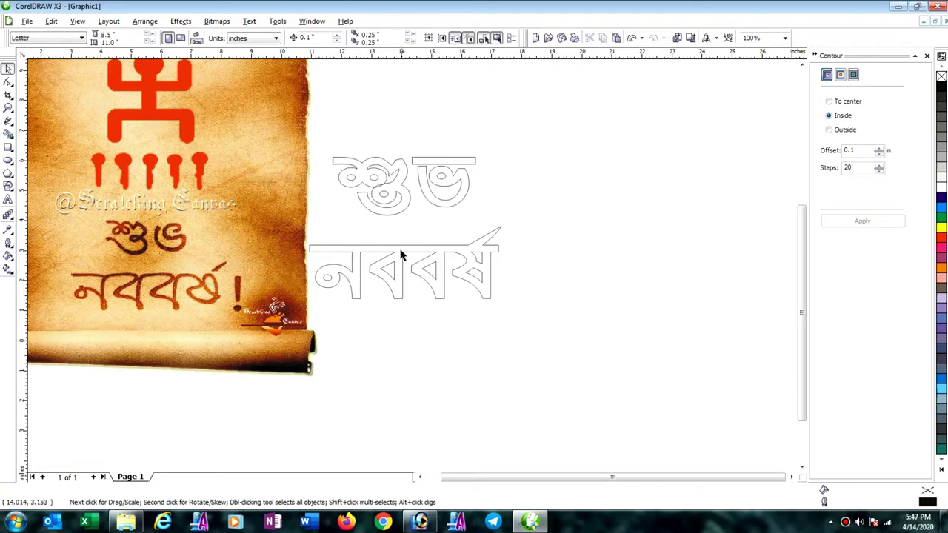
# Move the outlined greeting onto the scroll and scale it to 59.7%.
pyautogui.scroll(-2, 385, 268)
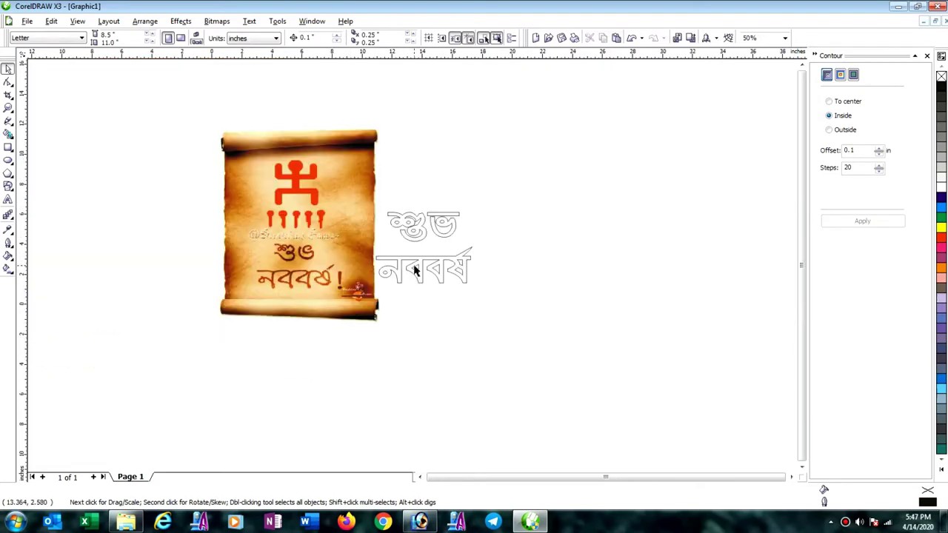
pyautogui.click(420, 246)
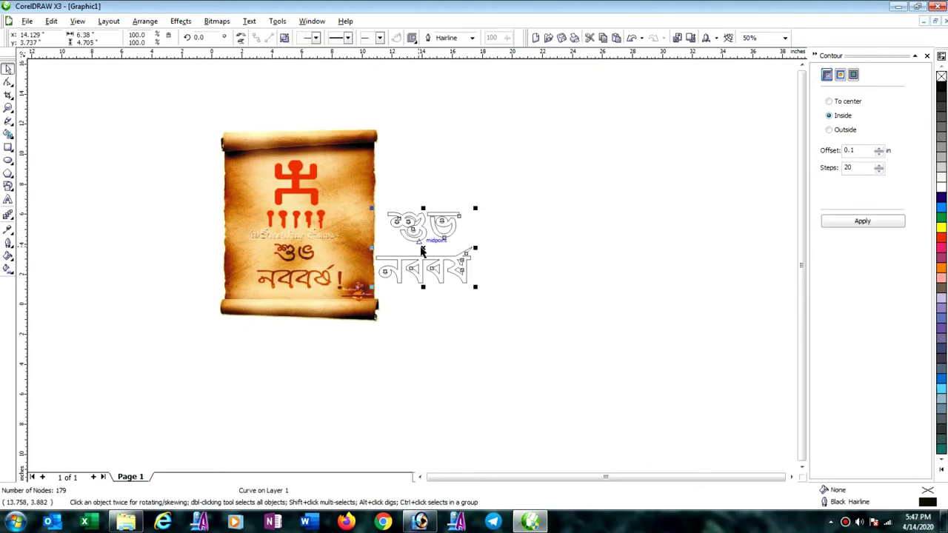
pyautogui.moveTo(421, 252); pyautogui.dragTo(292, 256)
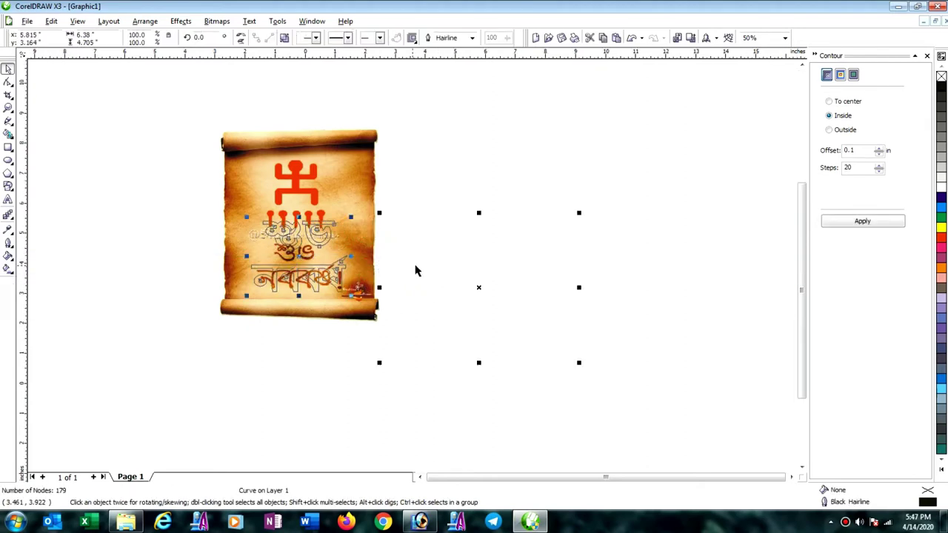
pyautogui.scroll(2, 416, 272)
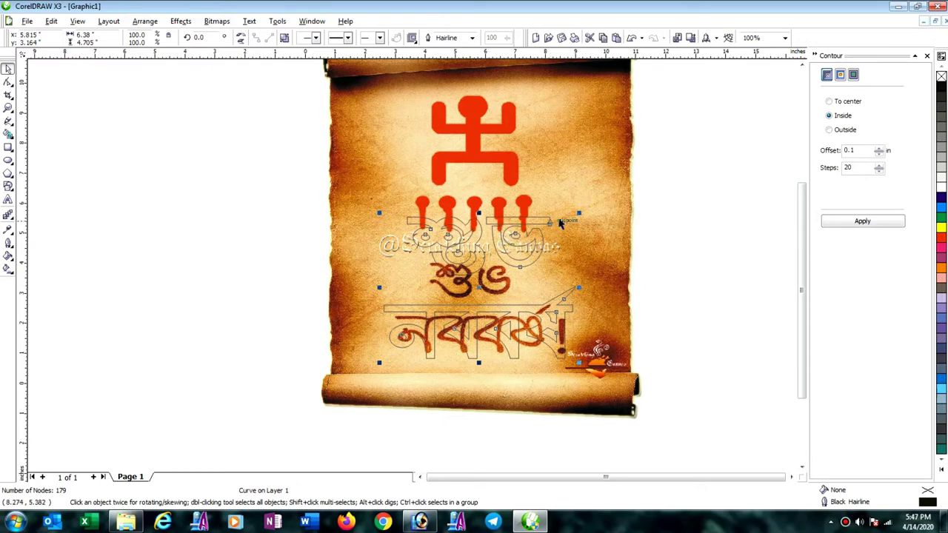
pyautogui.keyDown('shift'); pyautogui.moveTo(578, 213); pyautogui.dragTo(550, 257); pyautogui.keyUp('shift')
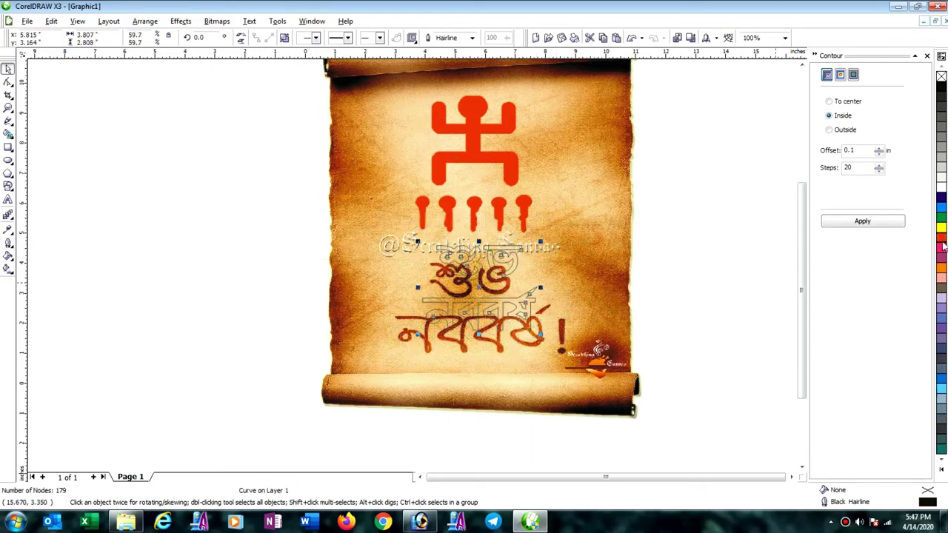
# Fill the greeting red and line it up over the scroll's original lettering.
pyautogui.click(942, 238)
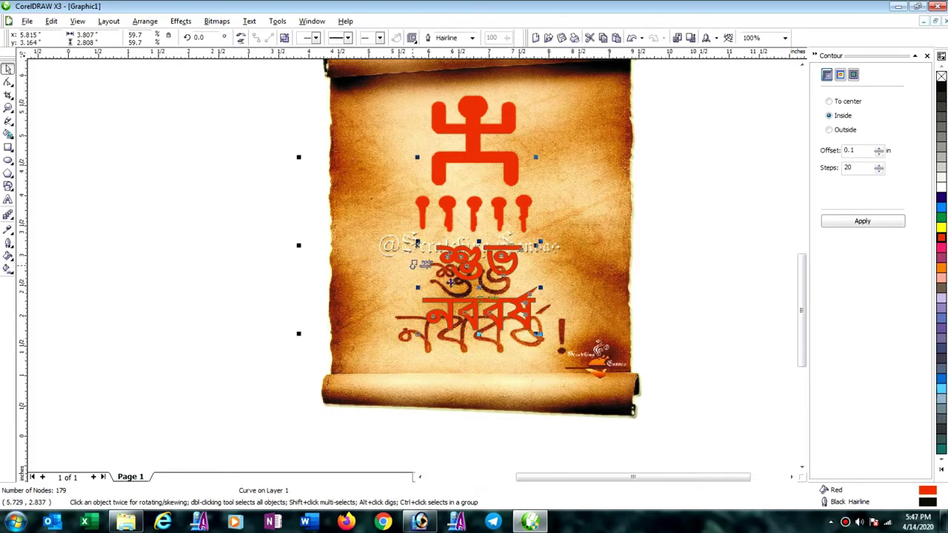
pyautogui.scroll(1, 450, 284)
pyautogui.scroll(1, 450, 283)
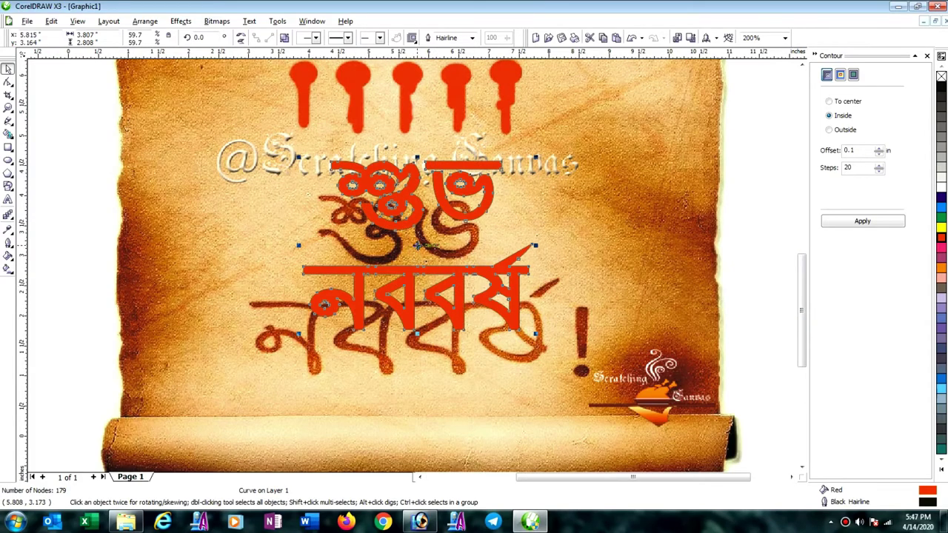
pyautogui.moveTo(417, 244); pyautogui.dragTo(413, 279)
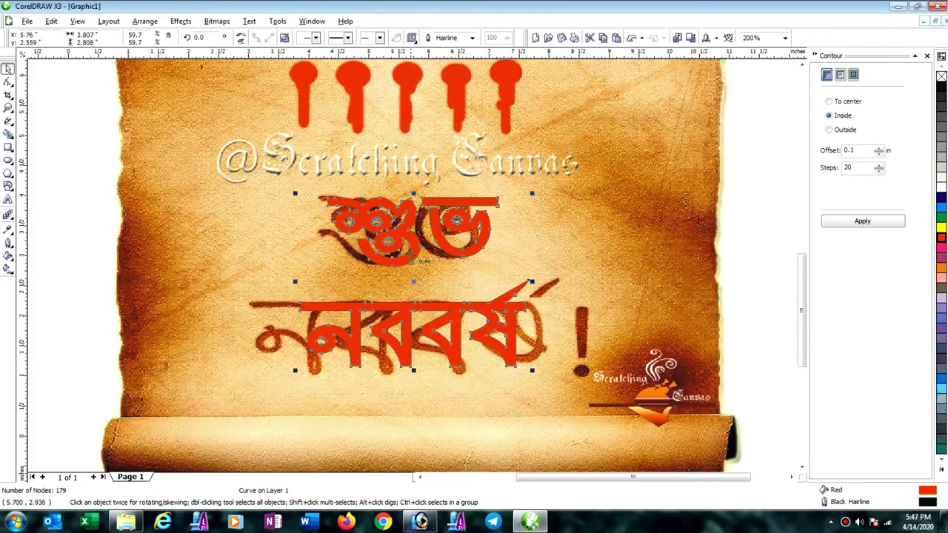
pyautogui.scroll(-3, 413, 271)
pyautogui.scroll(2, 414, 270)
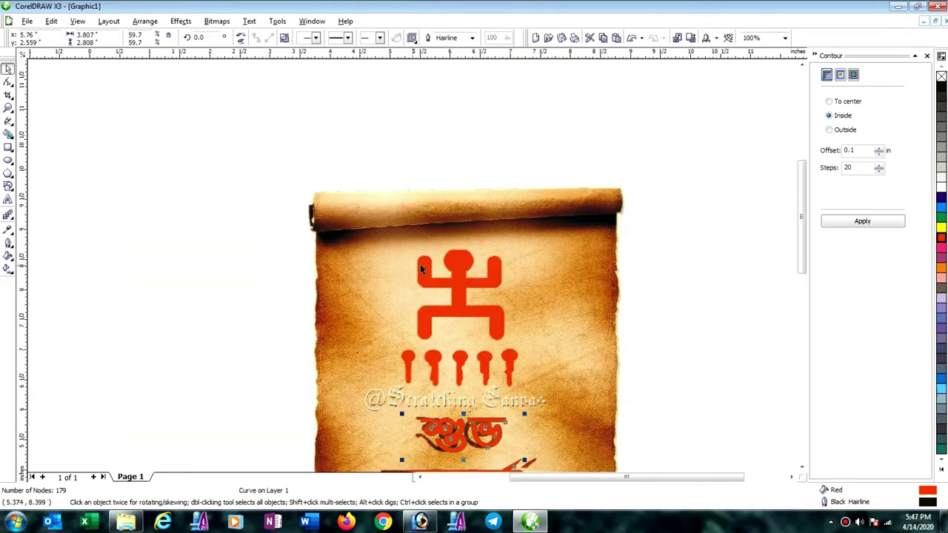
# Draw a 0.902-inch circle and place it over the red figure's round head.
pyautogui.scroll(1, 467, 267)
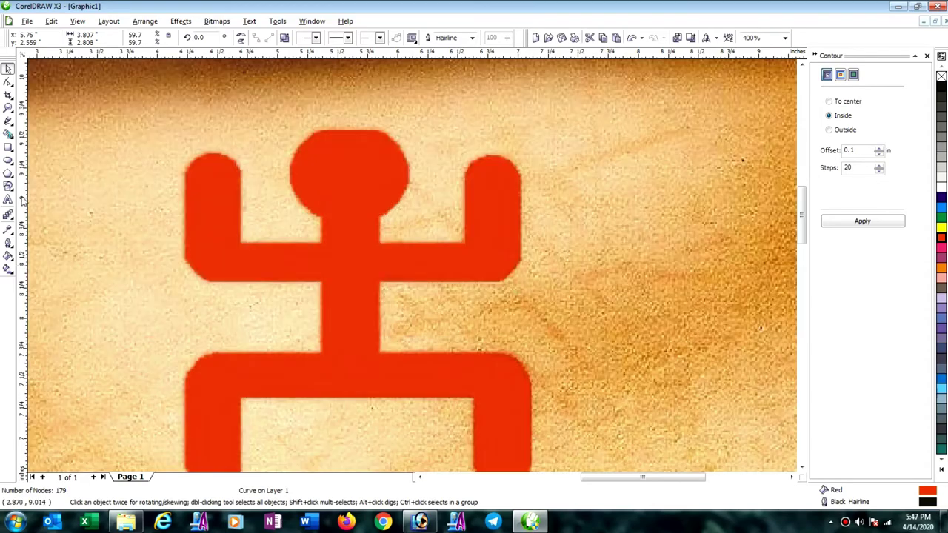
pyautogui.click(7, 165)
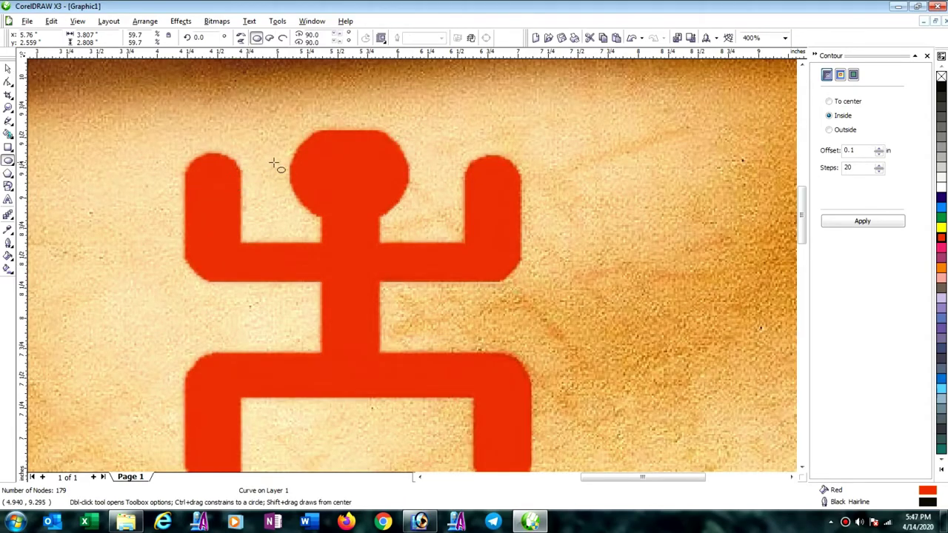
pyautogui.moveTo(303, 139); pyautogui.dragTo(414, 232)
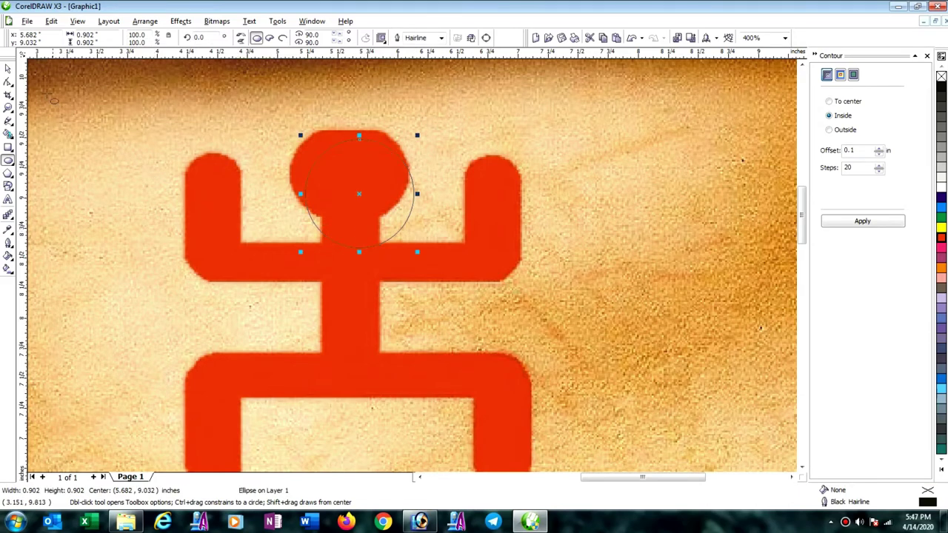
pyautogui.click(8, 69)
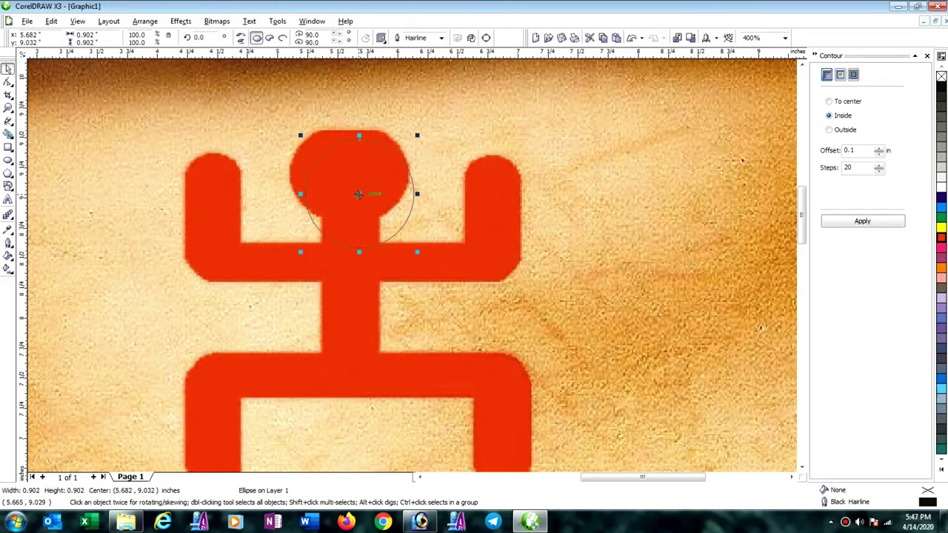
pyautogui.moveTo(351, 192)
pyautogui.mouseDown()
pyautogui.moveTo(348, 169)
pyautogui.moveTo(413, 265)
pyautogui.mouseUp()
pyautogui.scroll(-2, 414, 268)
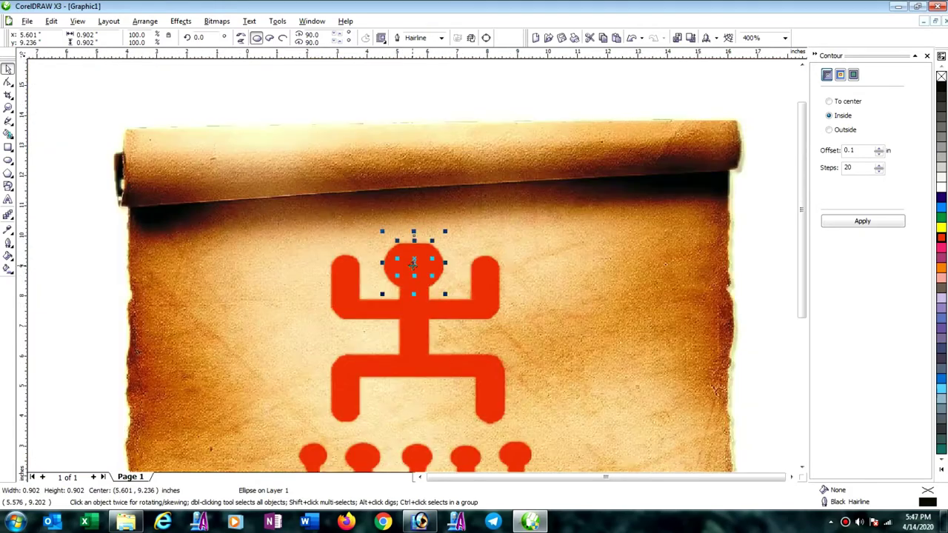
pyautogui.scroll(-1, 413, 270)
pyautogui.scroll(1, 414, 267)
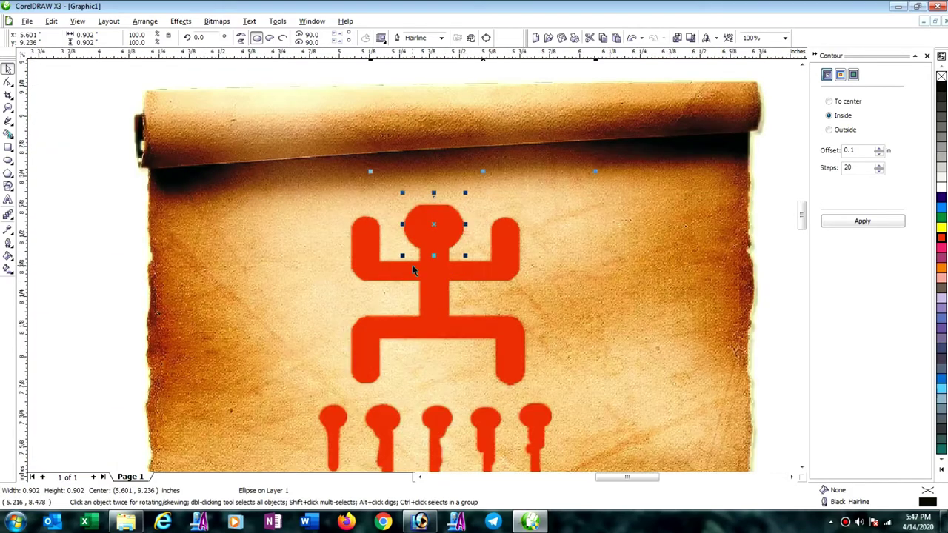
pyautogui.scroll(2, 411, 265)
pyautogui.scroll(1, 411, 266)
# Drag out a first rectangle over the figure with the Rectangle tool.
pyautogui.click(9, 146)
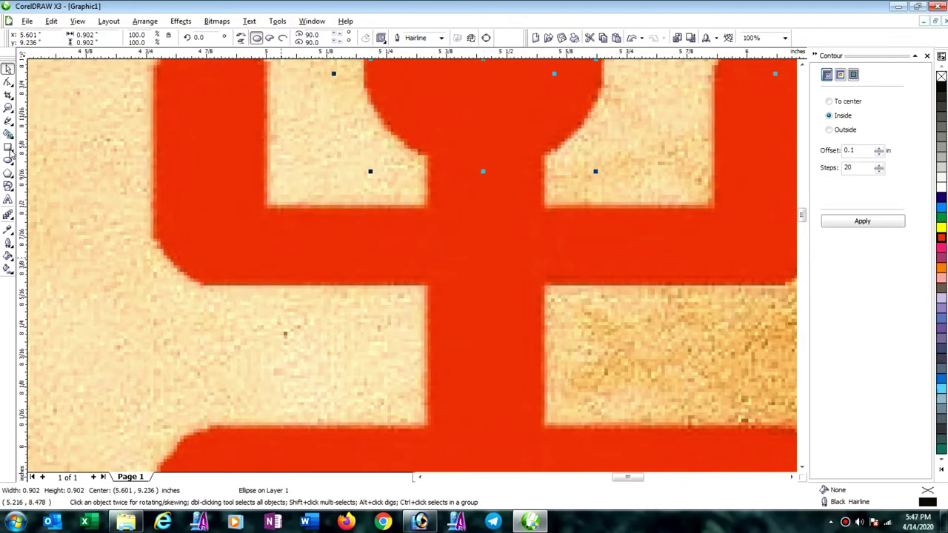
pyautogui.scroll(1, 485, 197)
pyautogui.scroll(-1, 426, 268)
pyautogui.moveTo(490, 106); pyautogui.dragTo(373, 223)
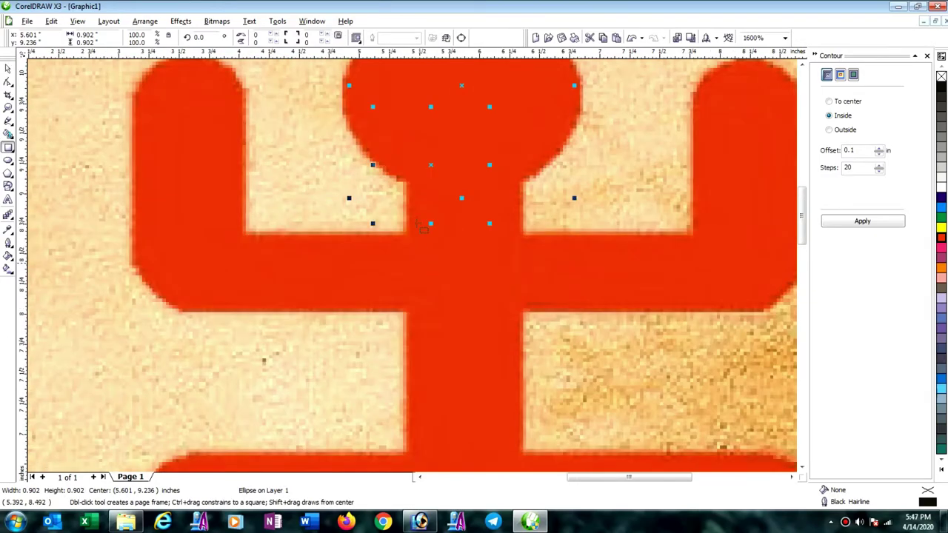
pyautogui.scroll(-2, 425, 237)
pyautogui.scroll(-1, 398, 237)
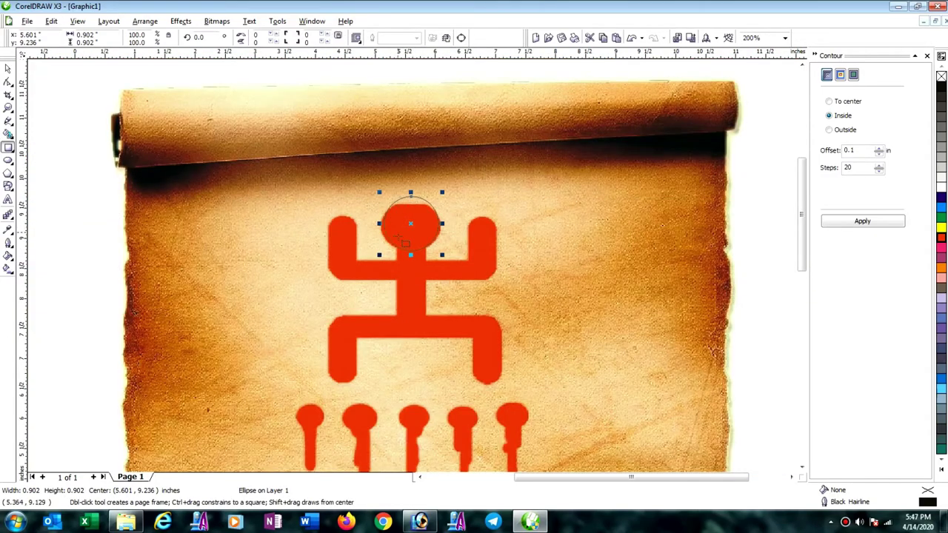
# Draw a vertical torso rectangle and a 2.265 × 0.359-inch arm-bar rectangle.
pyautogui.moveTo(397, 237); pyautogui.dragTo(425, 334)
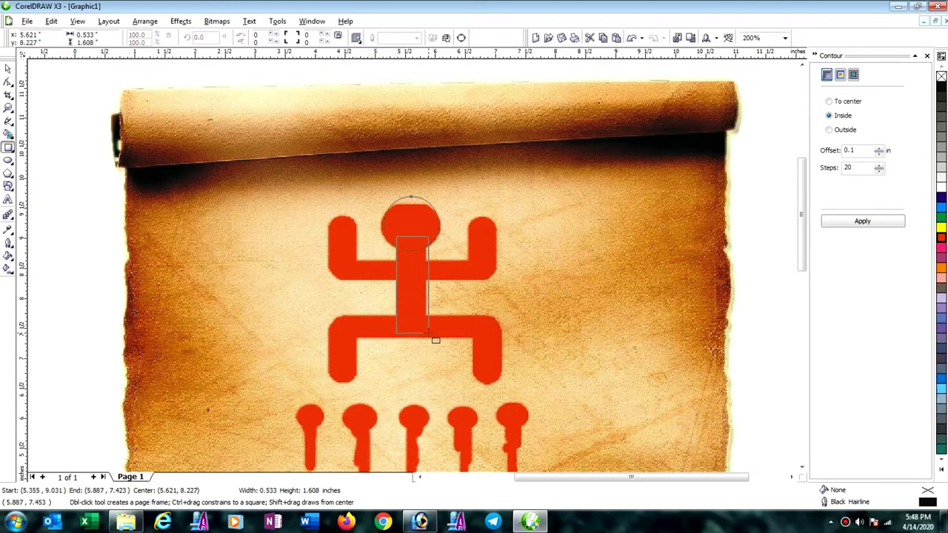
pyautogui.moveTo(427, 337); pyautogui.dragTo(426, 336)
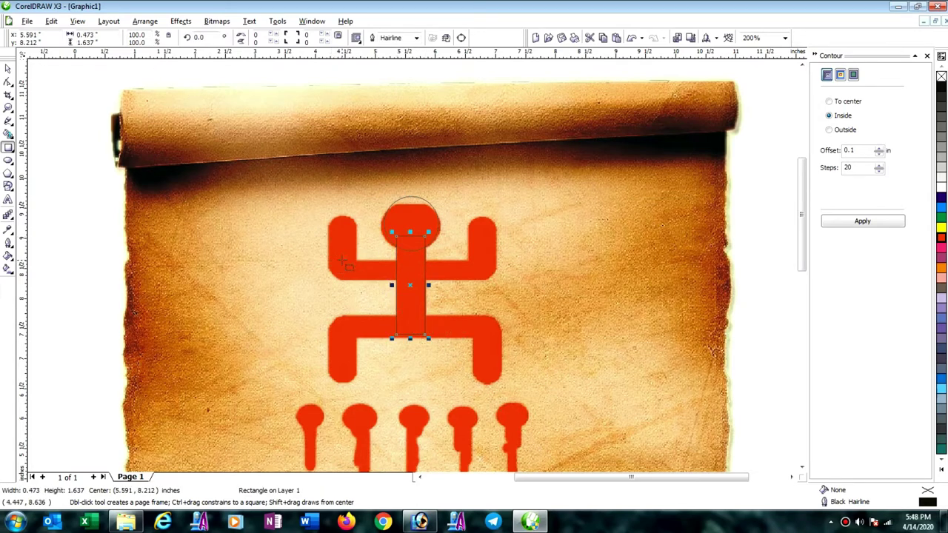
pyautogui.moveTo(344, 261); pyautogui.dragTo(481, 284)
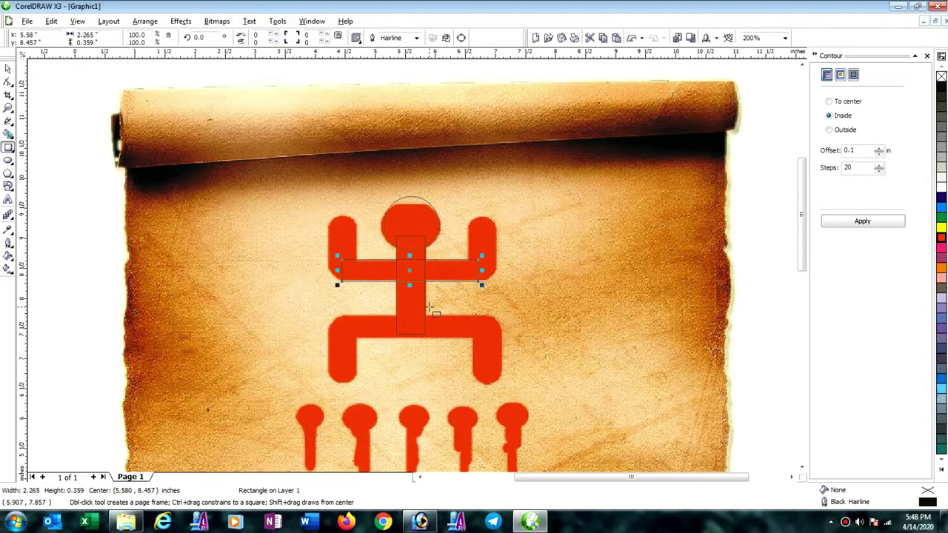
# Select the torso rectangle, the scroll image, then the arm bar in turn.
pyautogui.click(8, 68)
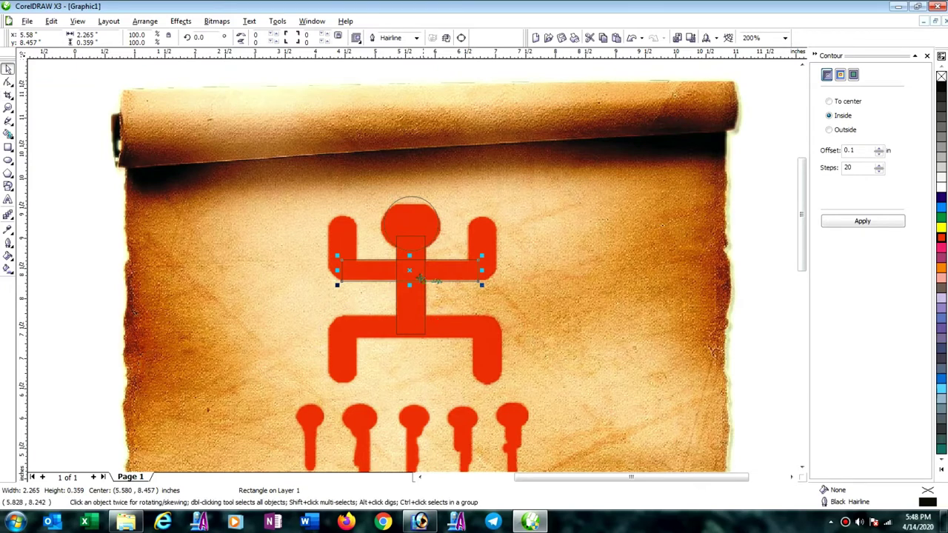
pyautogui.keyDown('shift'); pyautogui.click(396, 242); pyautogui.keyUp('shift')
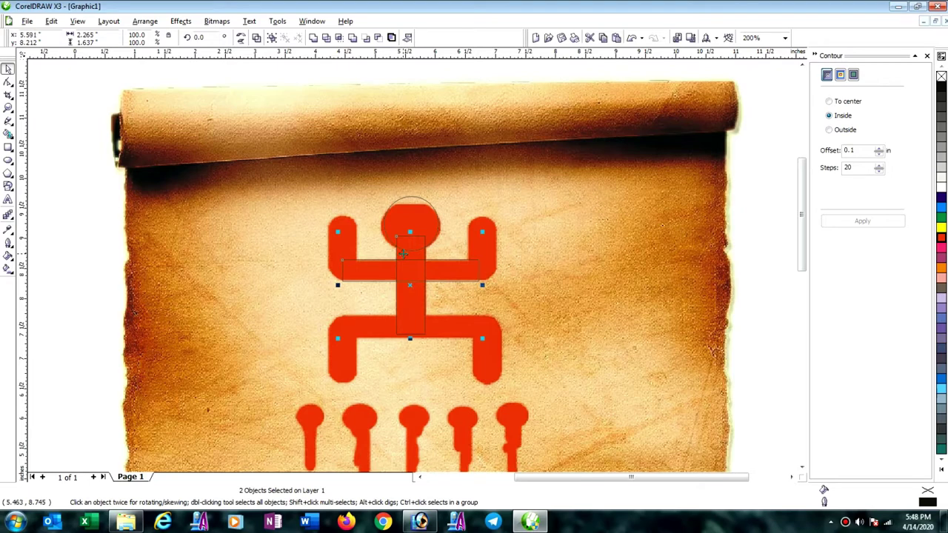
pyautogui.click(550, 275)
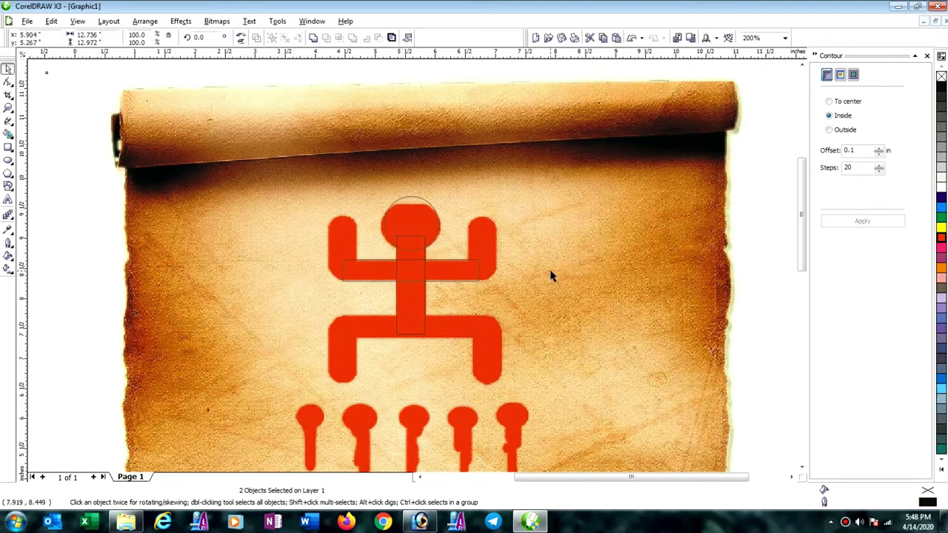
pyautogui.click(440, 264)
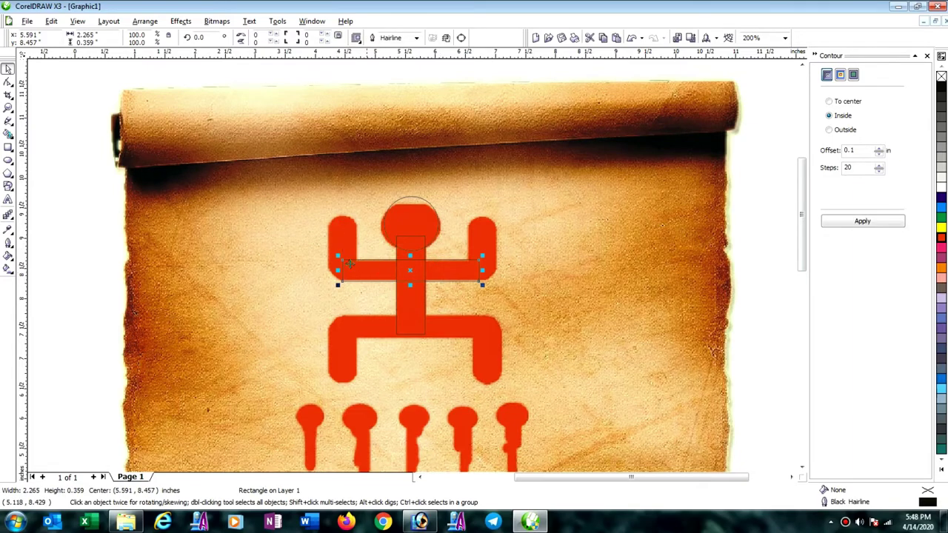
pyautogui.scroll(1, 430, 278)
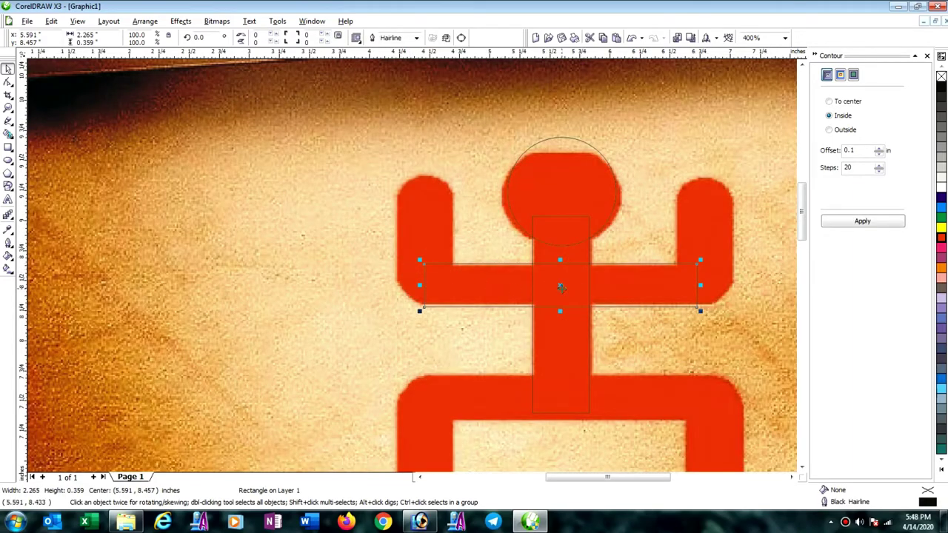
# Move the thin rectangle off to the left and rotate it 90 degrees.
pyautogui.moveTo(562, 287); pyautogui.dragTo(264, 284)
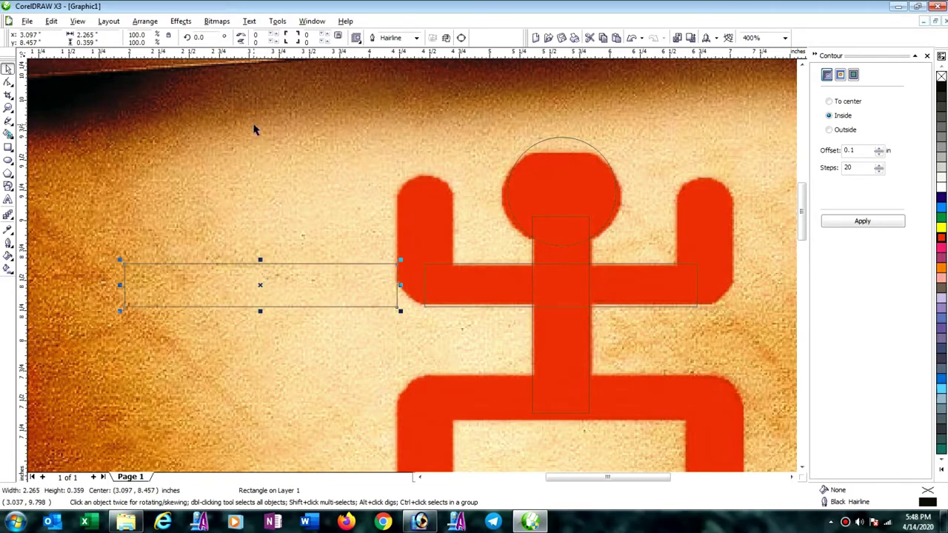
pyautogui.click(199, 37)
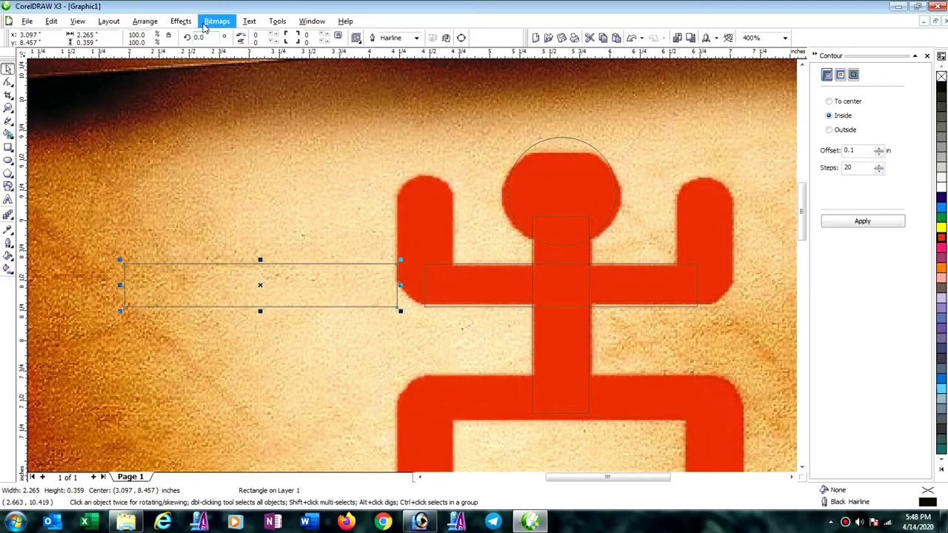
pyautogui.click(200, 37)
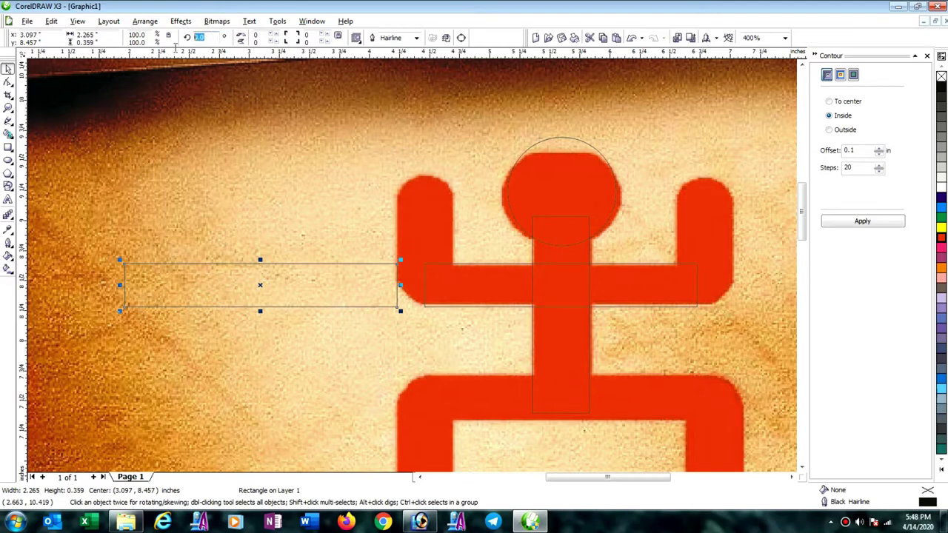
pyautogui.write('90')
pyautogui.press('Return')
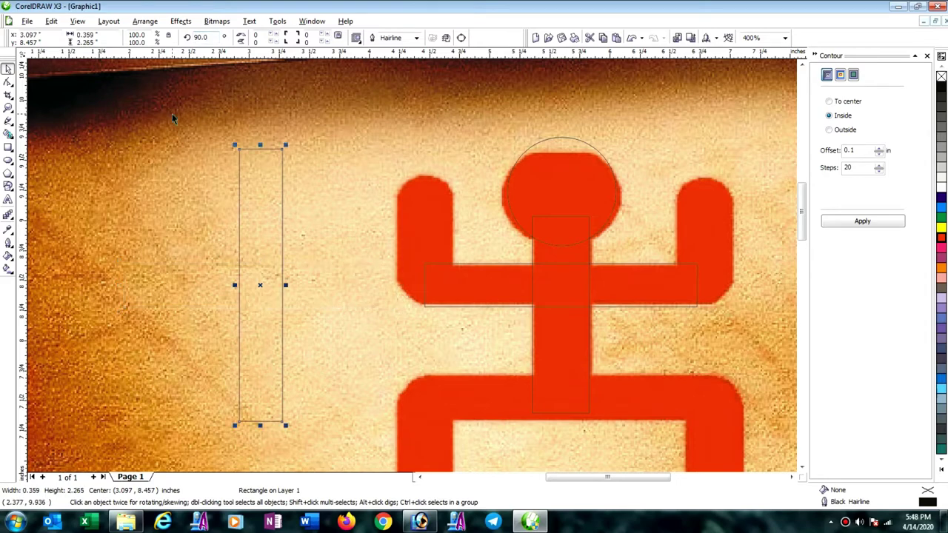
# Place the upright rectangle on the left arm and resize it to 0.463 × 1.364 inches.
pyautogui.click(459, 197)
pyautogui.moveTo(282, 302); pyautogui.dragTo(440, 237)
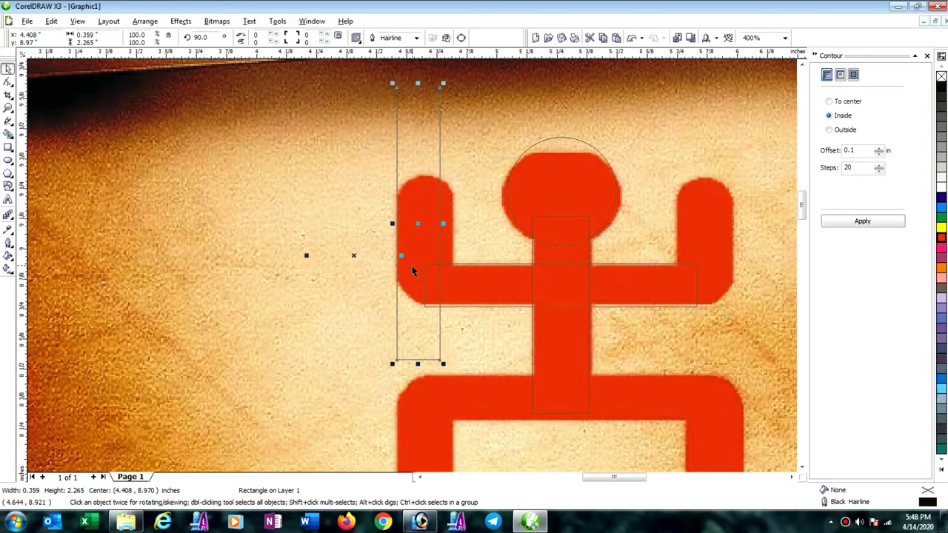
pyautogui.scroll(1, 417, 259)
pyautogui.moveTo(402, 256); pyautogui.dragTo(434, 254)
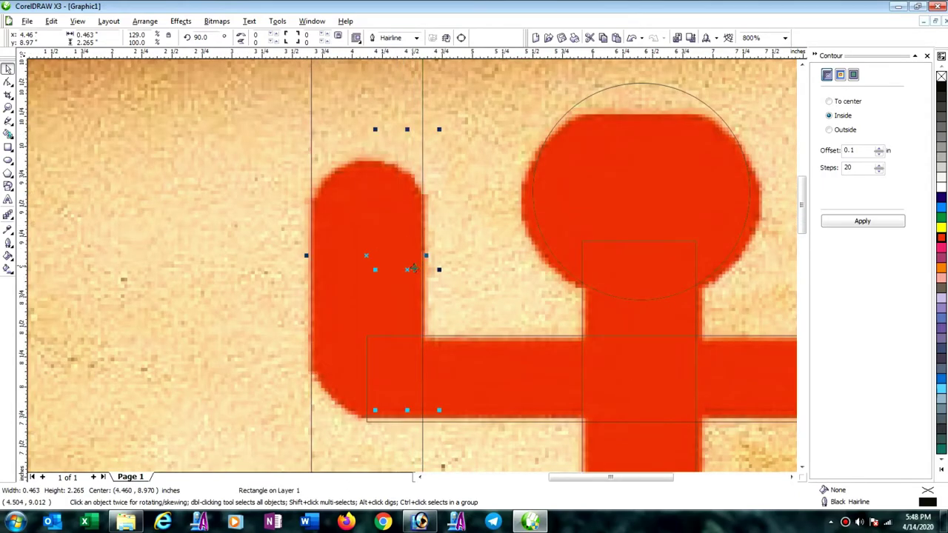
pyautogui.scroll(-1, 422, 268)
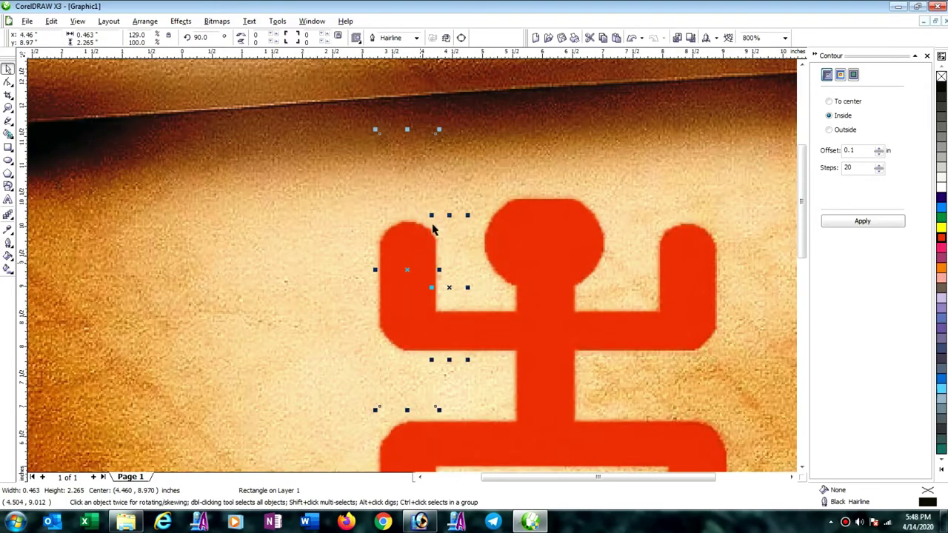
pyautogui.scroll(-2, 434, 230)
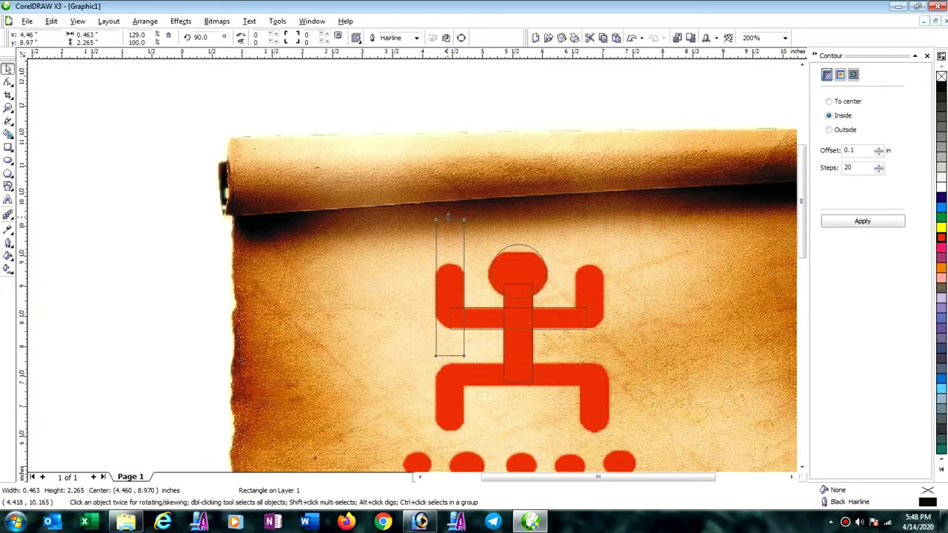
pyautogui.moveTo(449, 219); pyautogui.dragTo(453, 243)
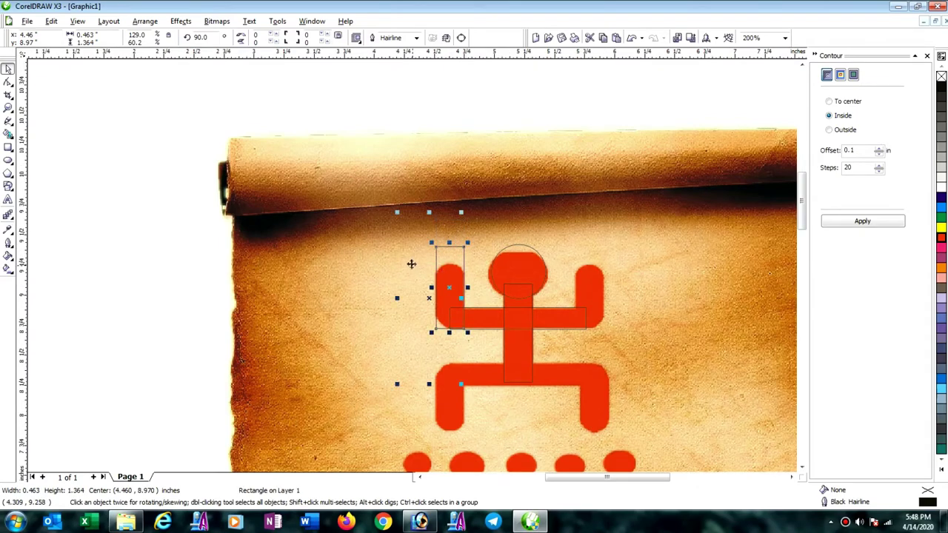
pyautogui.press('F2')
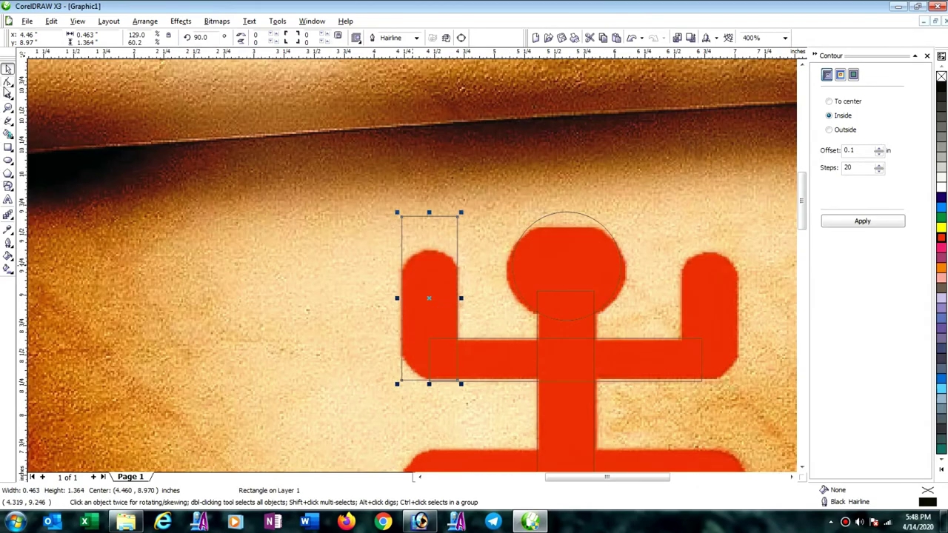
# Round the arm rectangle's corners, lower its top to the arm tip, and convert it to curves.
pyautogui.click(8, 84)
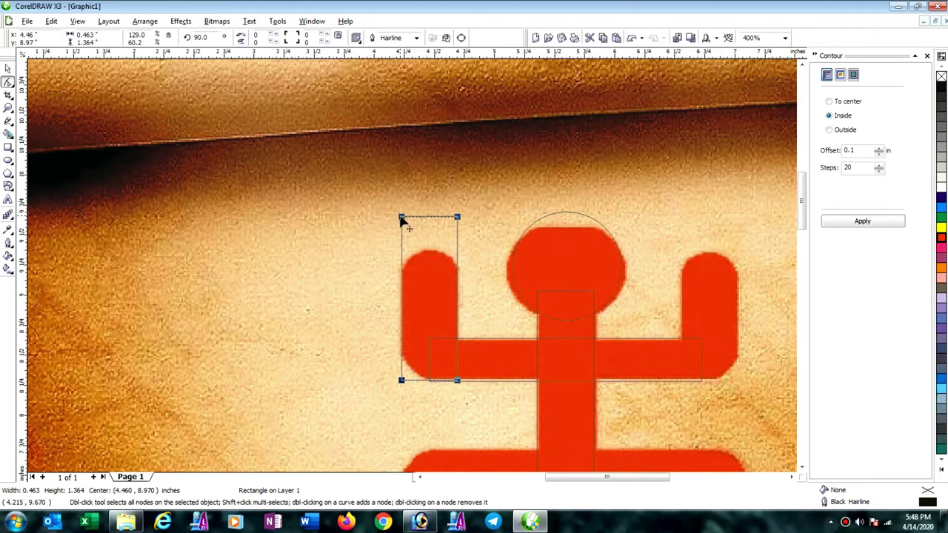
pyautogui.moveTo(406, 255); pyautogui.dragTo(408, 256)
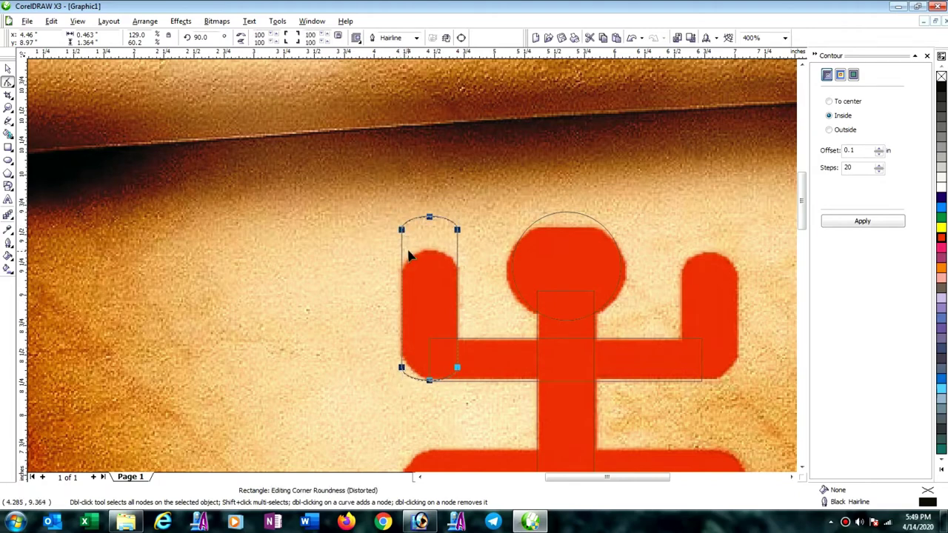
pyautogui.click(9, 68)
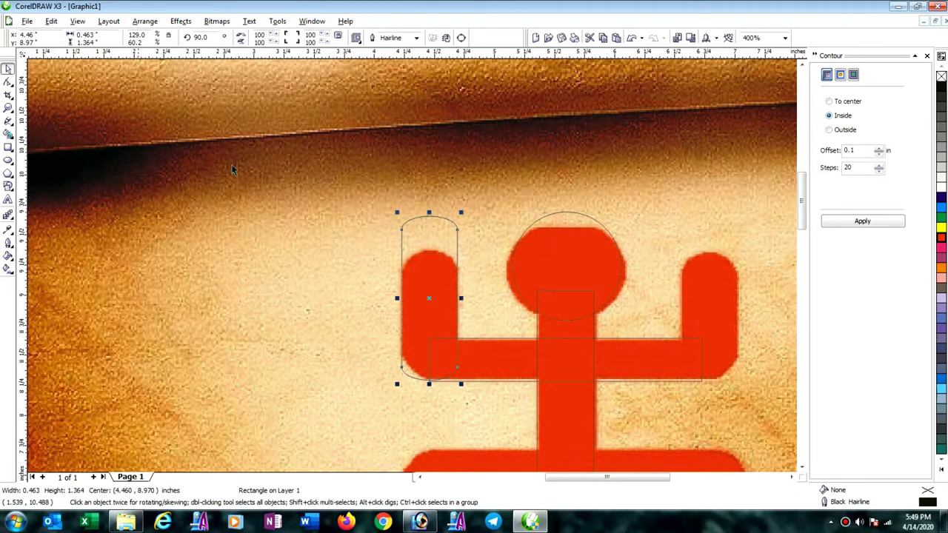
pyautogui.moveTo(429, 214); pyautogui.dragTo(429, 247)
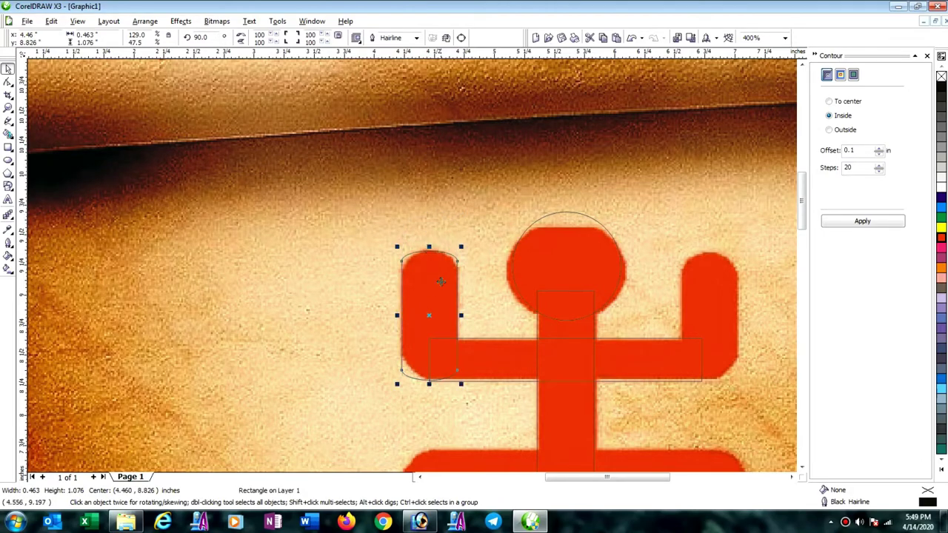
pyautogui.scroll(1, 424, 265)
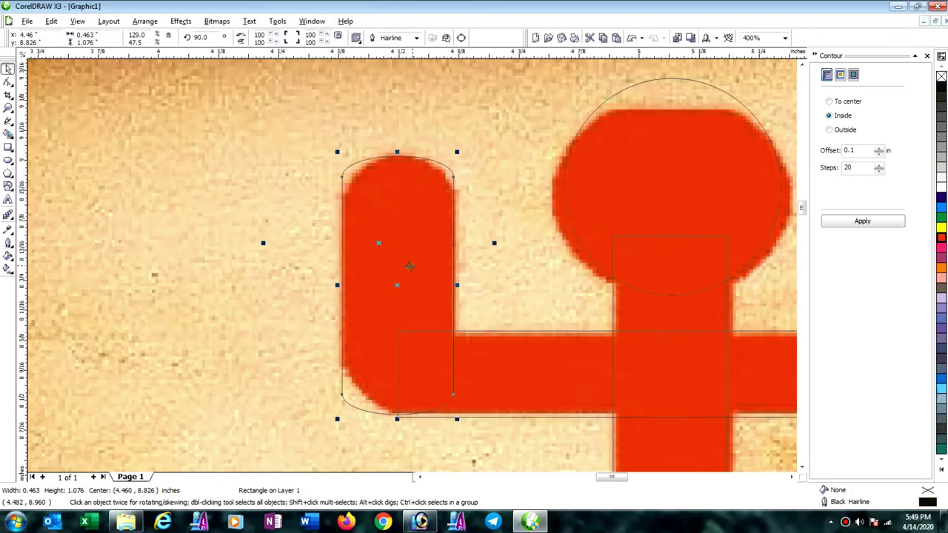
pyautogui.scroll(1, 410, 266)
pyautogui.scroll(-2, 409, 266)
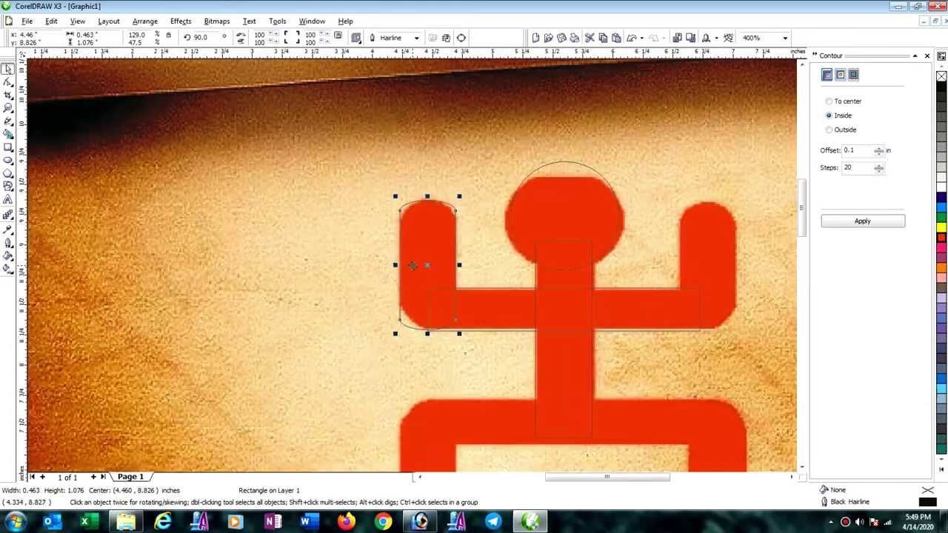
pyautogui.hotkey('ctrl', 'q')
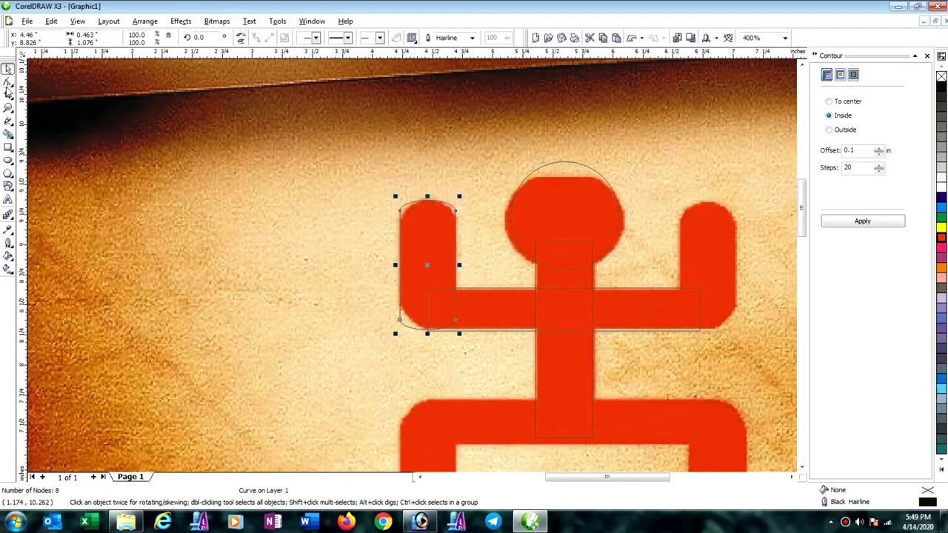
# Move the arch's two side nodes down to reshape the rounded arm end.
pyautogui.click(9, 83)
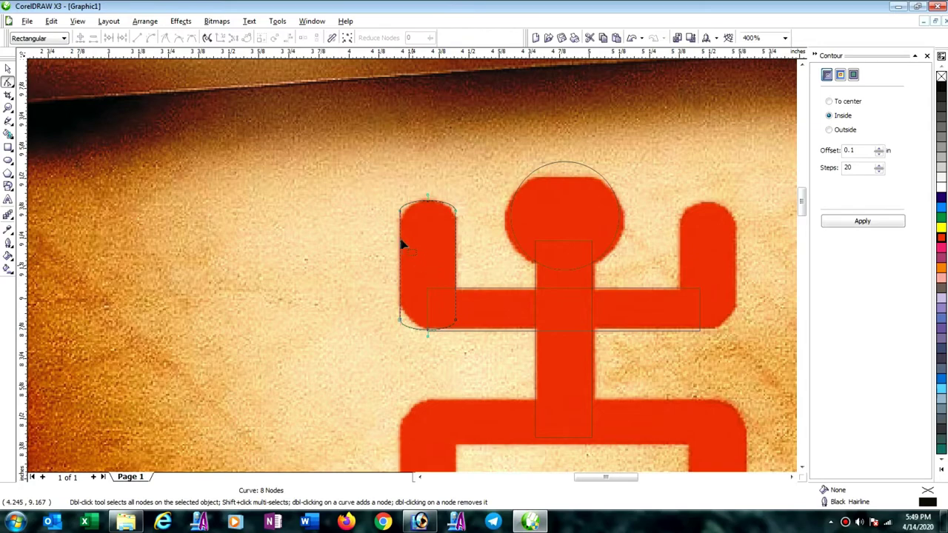
pyautogui.scroll(1, 412, 268)
pyautogui.scroll(2, 400, 272)
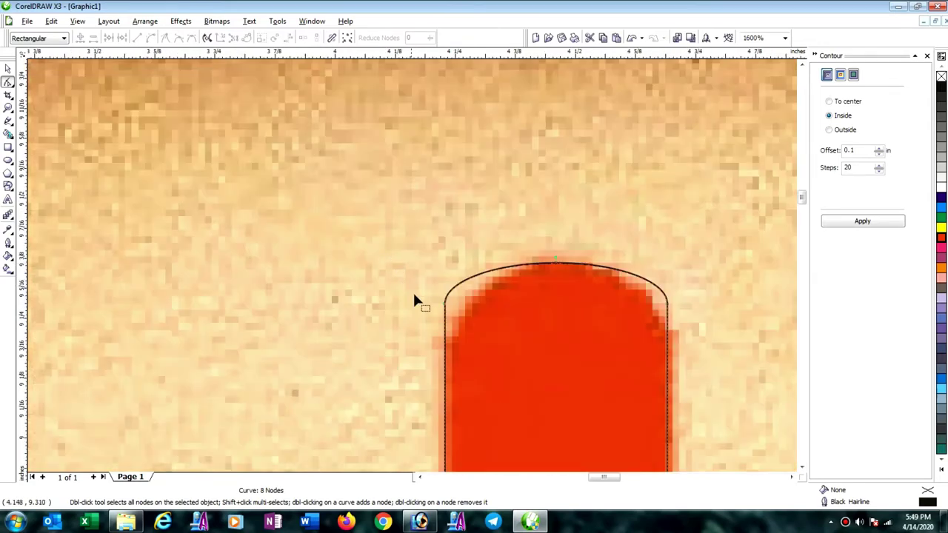
pyautogui.click(445, 304)
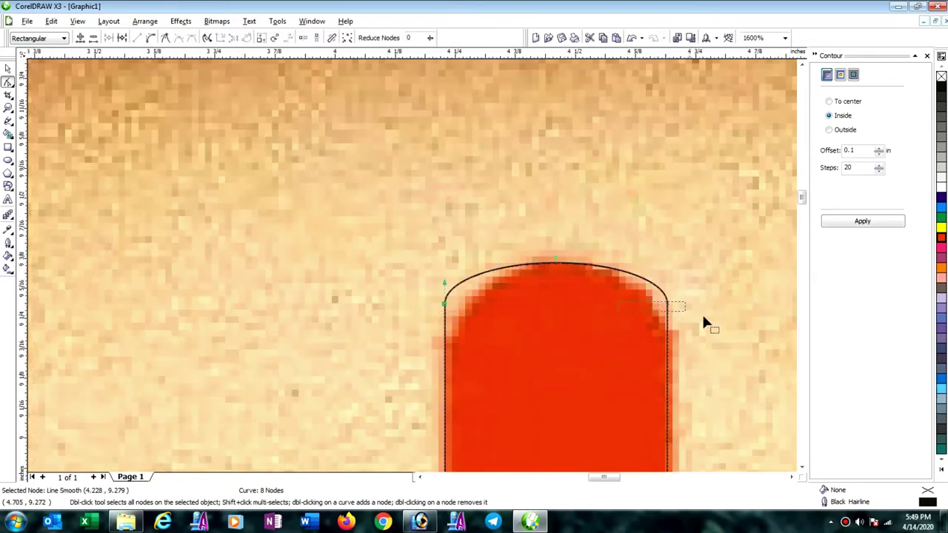
pyautogui.keyDown('shift'); pyautogui.moveTo(703, 320); pyautogui.dragTo(713, 321); pyautogui.keyUp('shift')
pyautogui.press('Down')
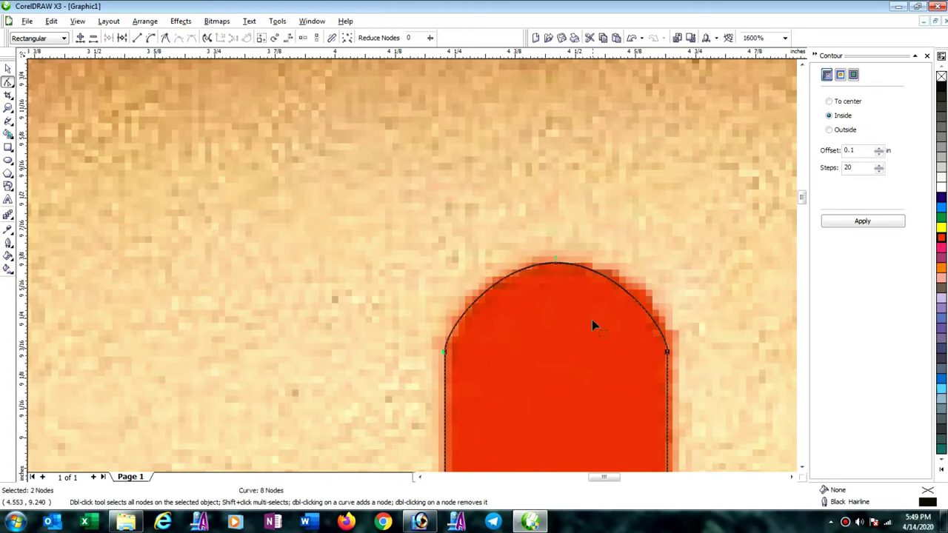
pyautogui.scroll(-1, 412, 293)
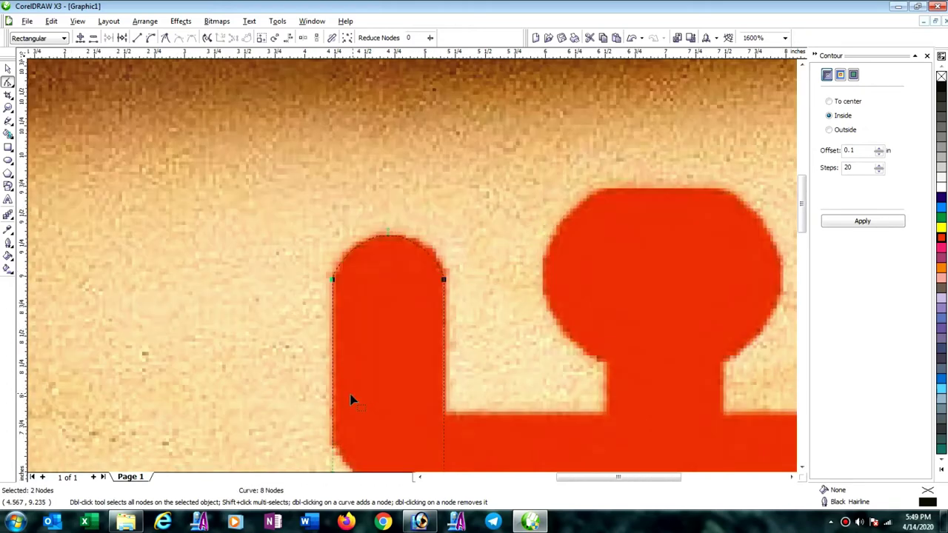
pyautogui.scroll(-2, 350, 396)
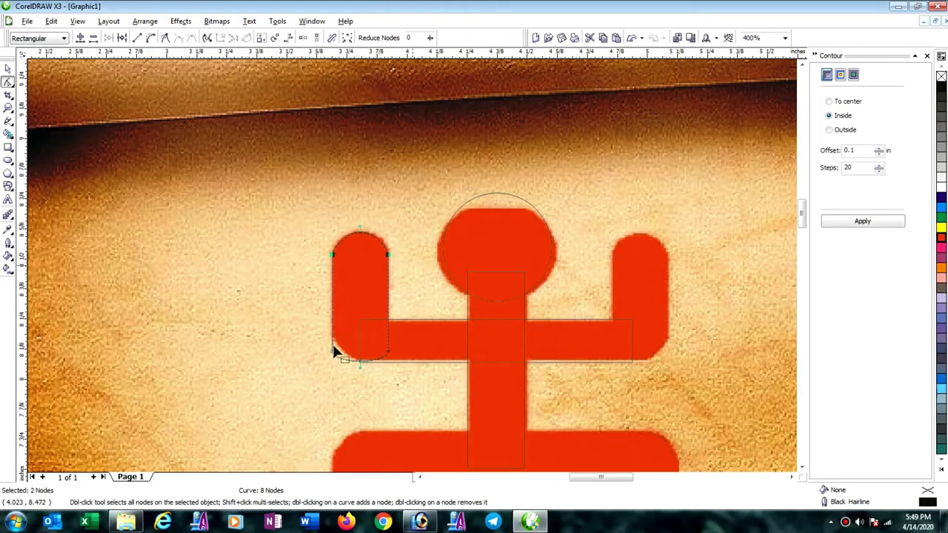
pyautogui.scroll(1, 388, 356)
# Nudge the lower-left bend nodes up so the curve fits the arm's end.
pyautogui.moveTo(306, 343); pyautogui.dragTo(580, 278)
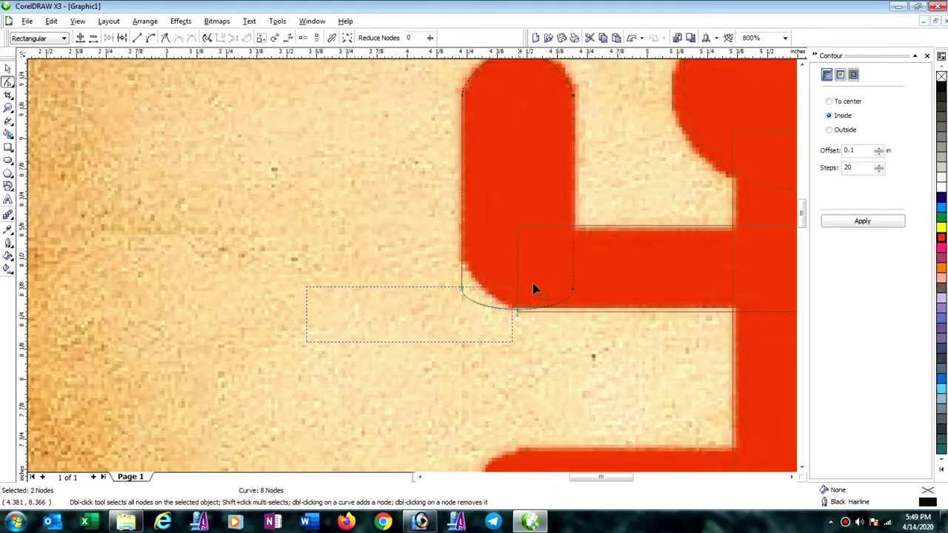
pyautogui.press('Delete')
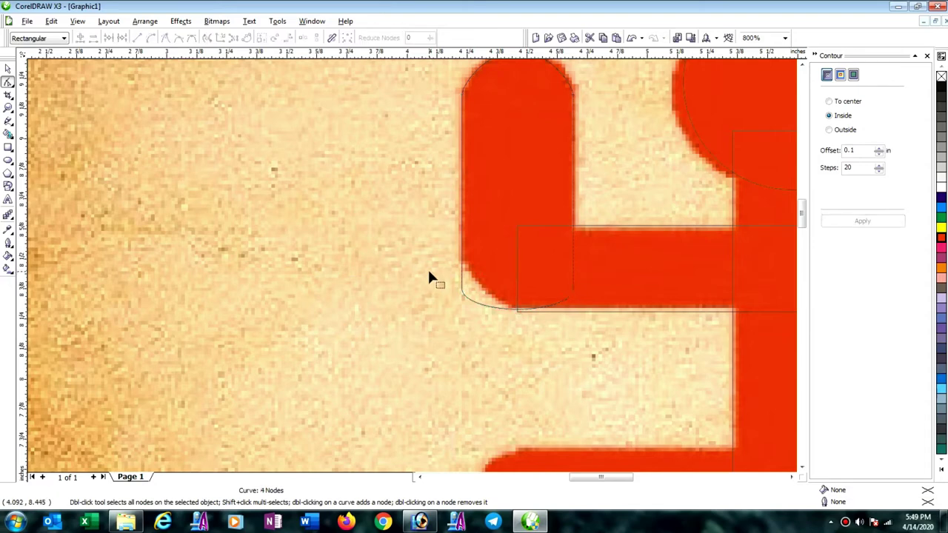
pyautogui.moveTo(460, 289); pyautogui.dragTo(386, 263)
pyautogui.hotkey('ctrl', 'z')
pyautogui.moveTo(486, 297); pyautogui.dragTo(597, 299)
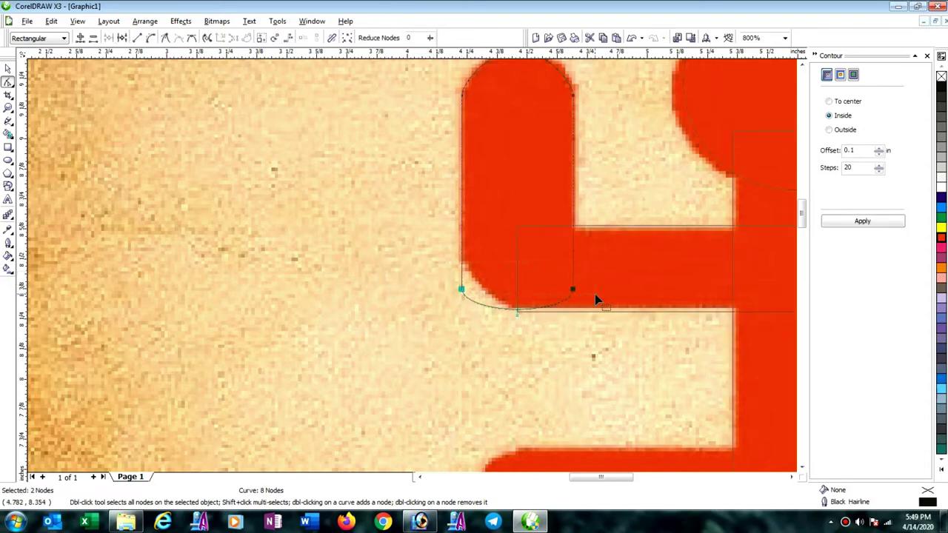
pyautogui.press('Up')
pyautogui.click(739, 279)
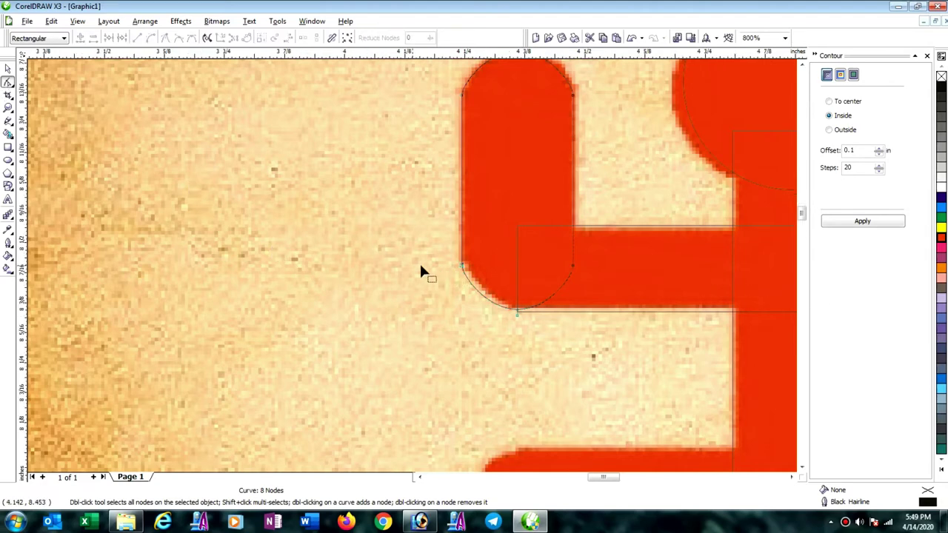
pyautogui.scroll(2, 445, 266)
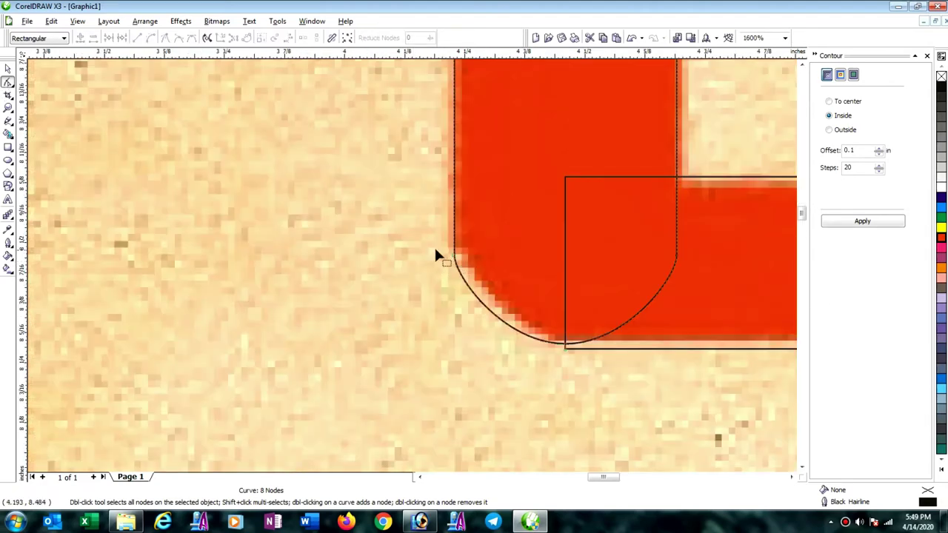
pyautogui.moveTo(434, 245); pyautogui.dragTo(689, 290)
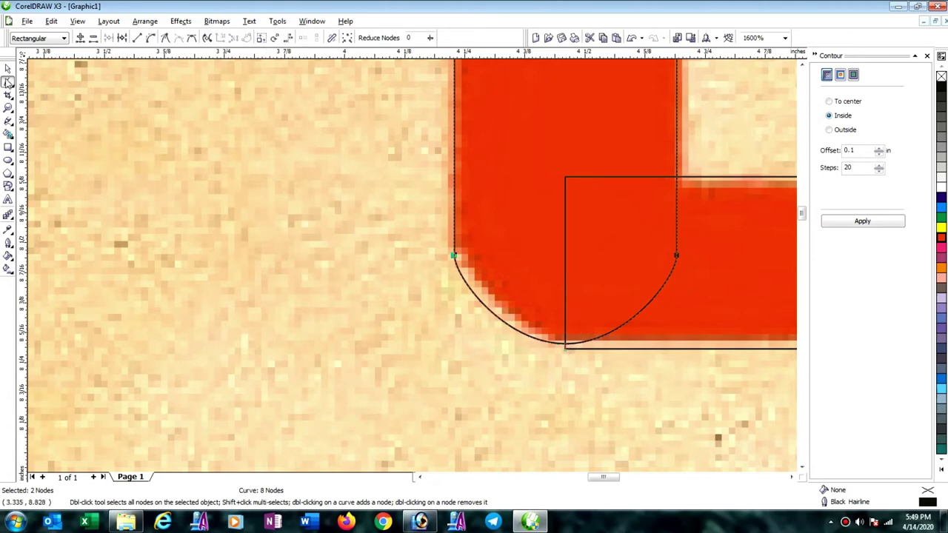
# Select the finished 8-node arm curve together with the bar rectangle.
pyautogui.click(7, 69)
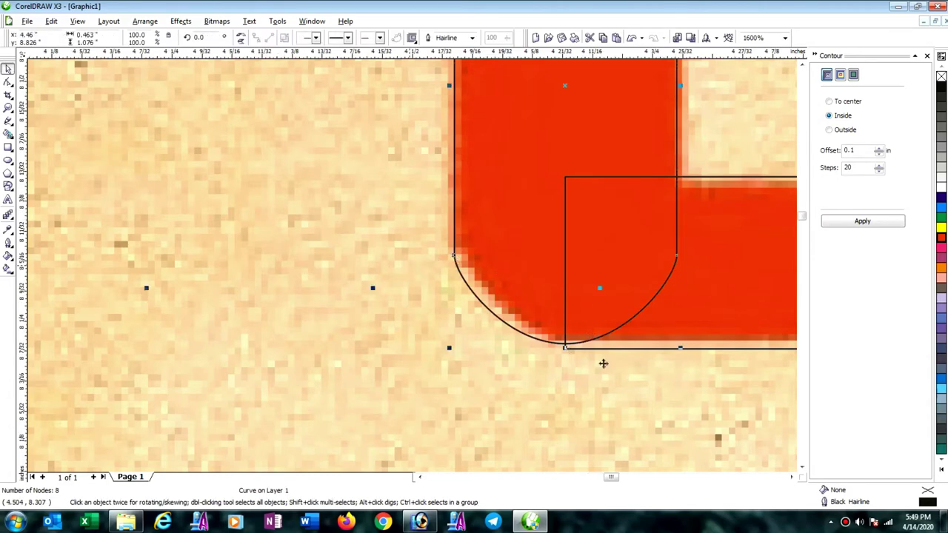
pyautogui.scroll(1, 603, 362)
pyautogui.scroll(1, 405, 239)
pyautogui.scroll(-2, 297, 207)
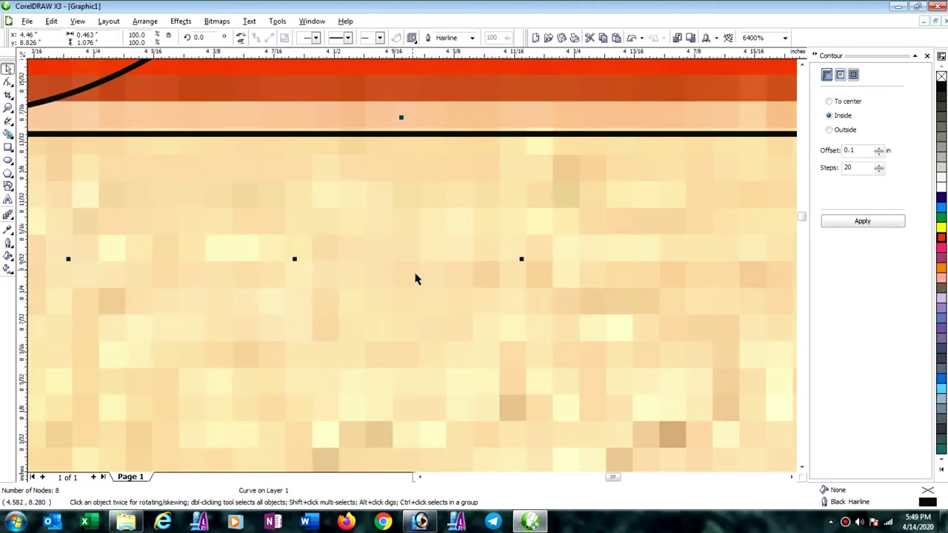
pyautogui.scroll(-2, 395, 274)
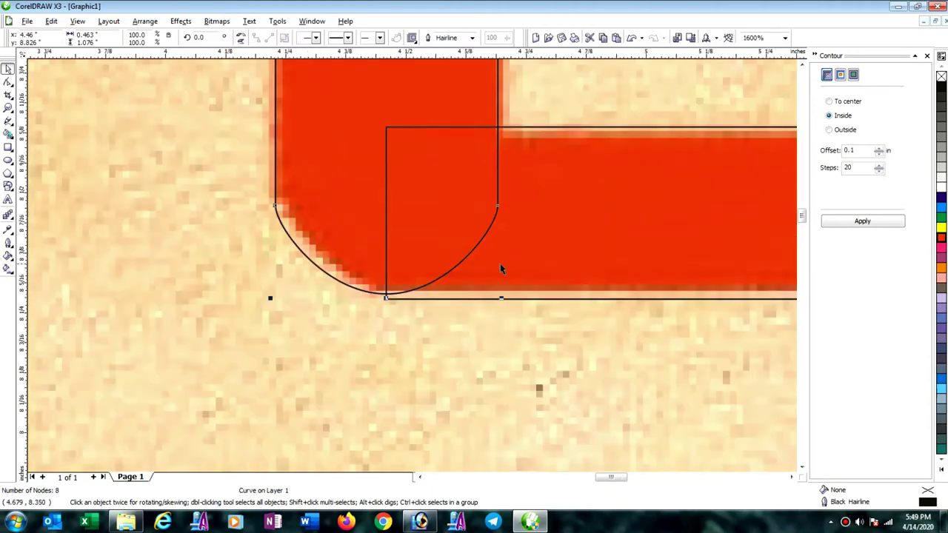
pyautogui.keyDown('shift'); pyautogui.click(454, 300); pyautogui.keyUp('shift')
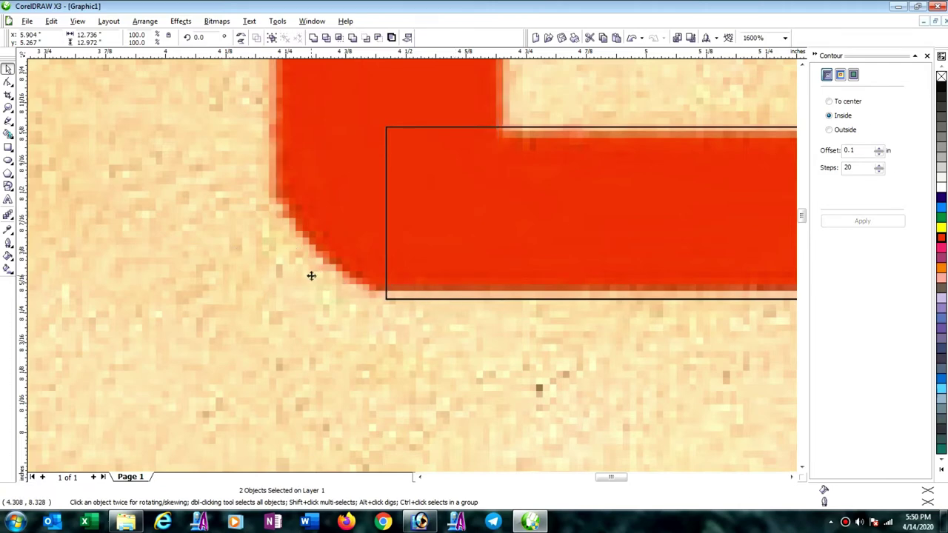
# Lock the scroll image in place with Arrange > Lock Object.
pyautogui.scroll(-5, 419, 271)
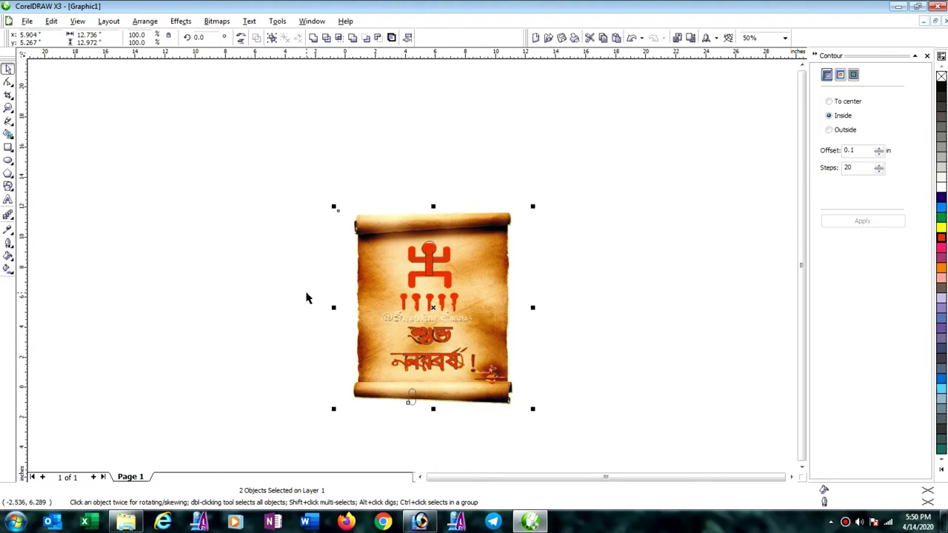
pyautogui.click(307, 296)
pyautogui.click(372, 281)
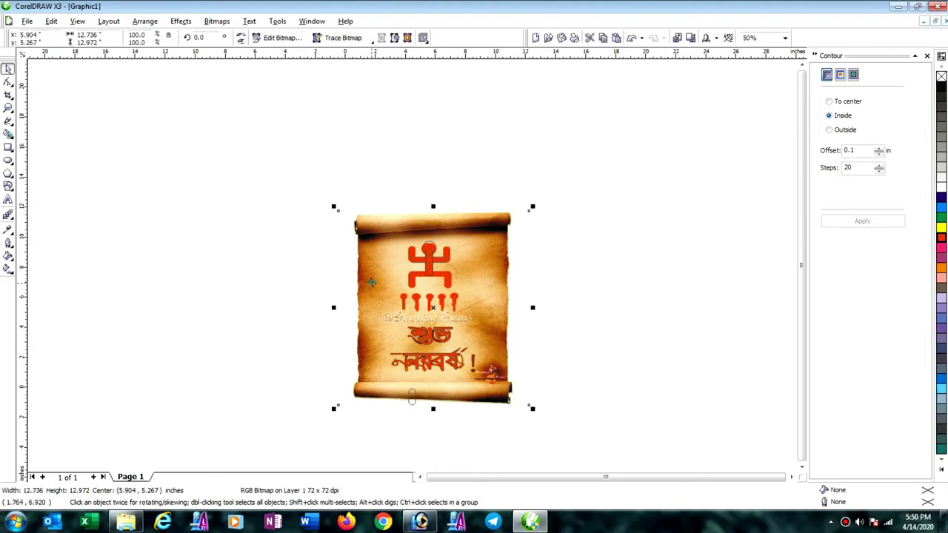
pyautogui.click(148, 22)
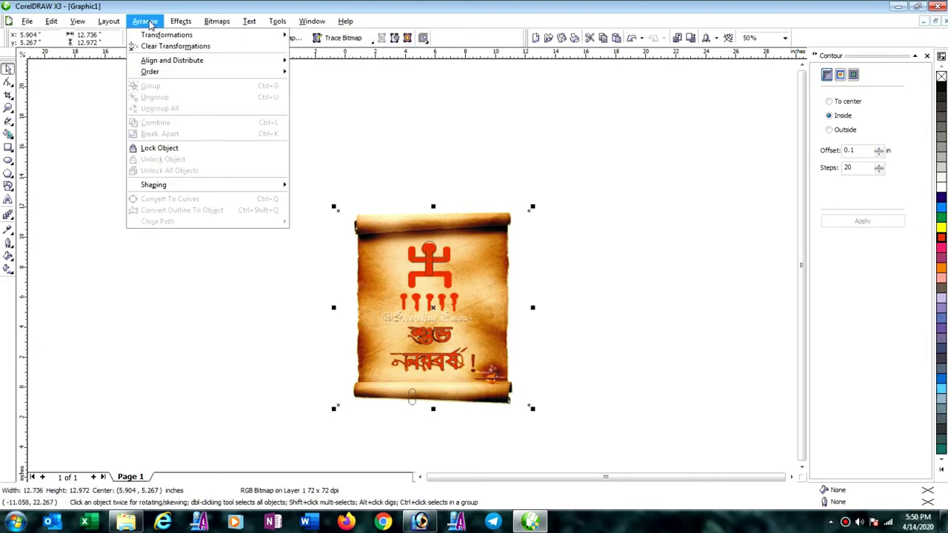
pyautogui.click(159, 148)
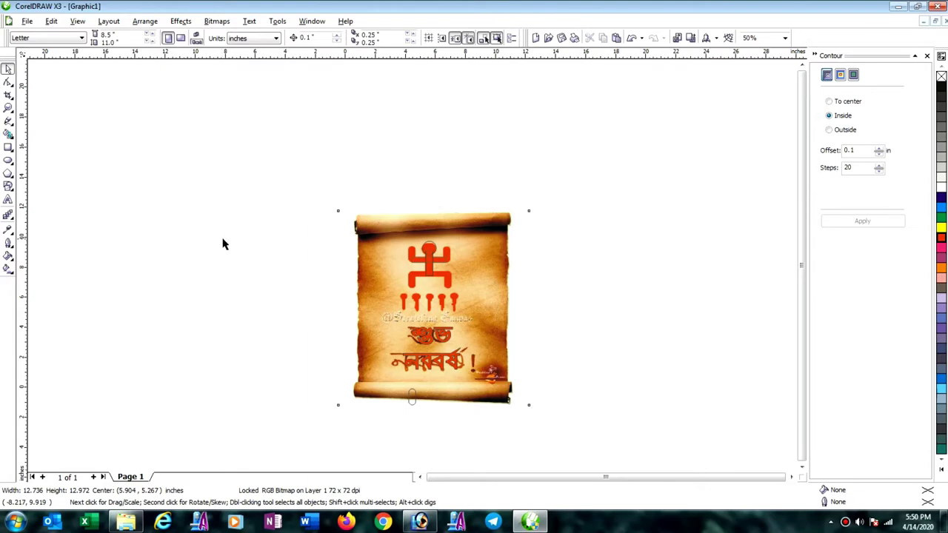
# Fill the traced left-arm curve and the horizontal arm bar yellow.
pyautogui.click(411, 402)
pyautogui.scroll(1, 426, 261)
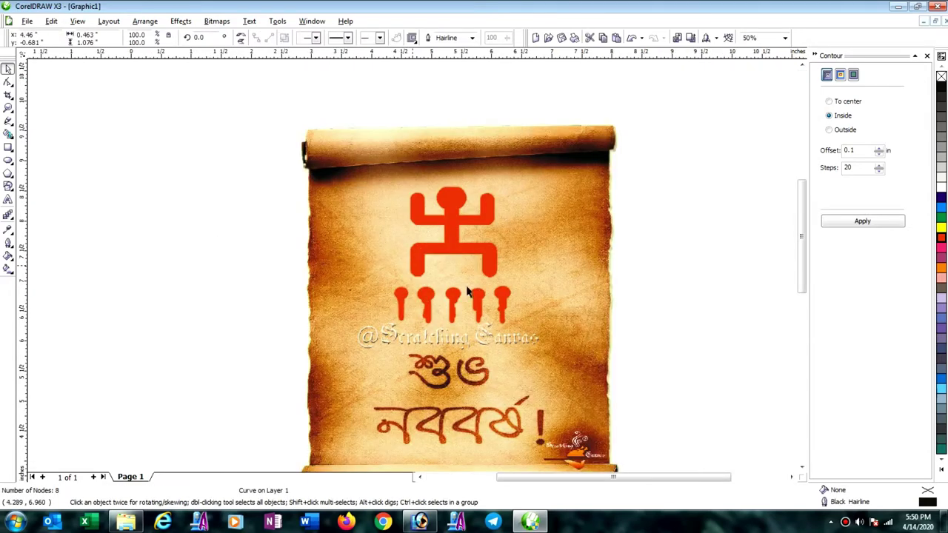
pyautogui.scroll(1, 444, 222)
pyautogui.click(941, 228)
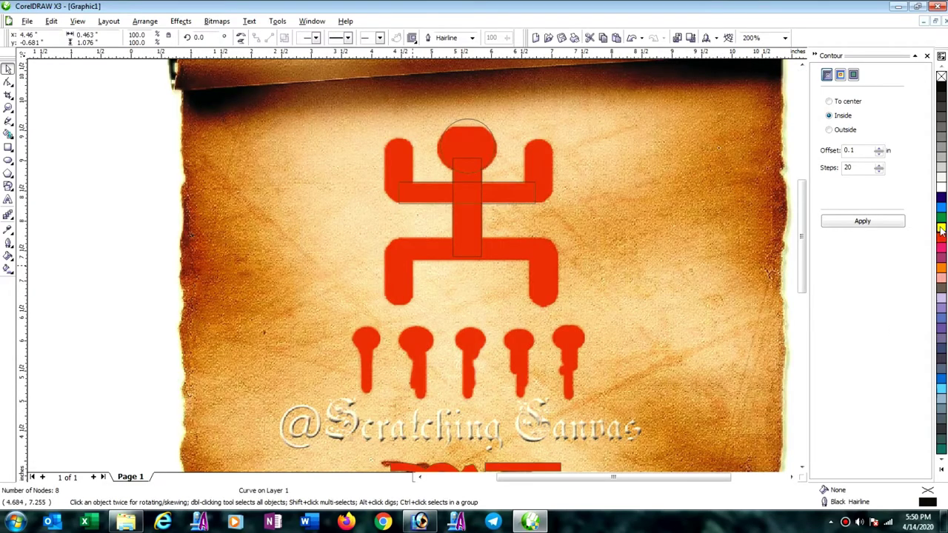
pyautogui.click(406, 203)
pyautogui.click(941, 228)
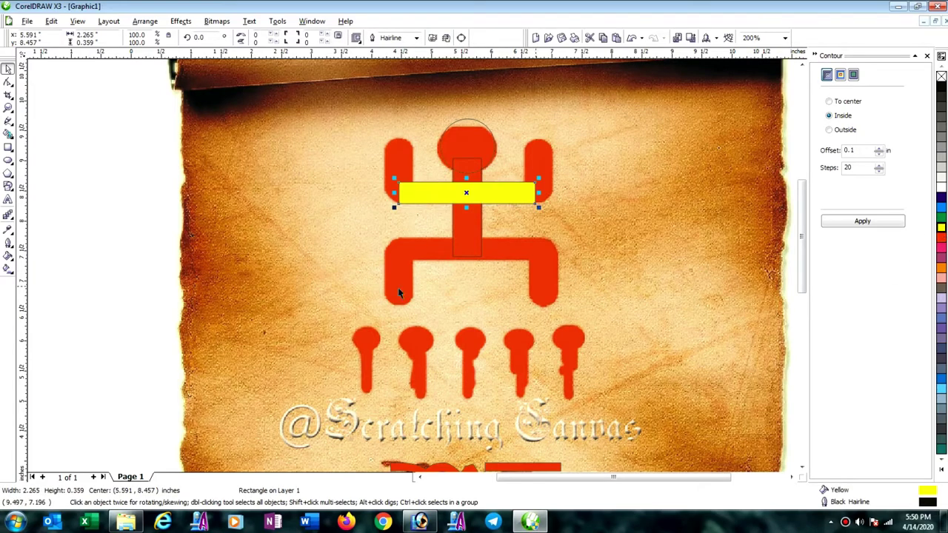
pyautogui.scroll(-1, 322, 259)
pyautogui.scroll(-1, 248, 279)
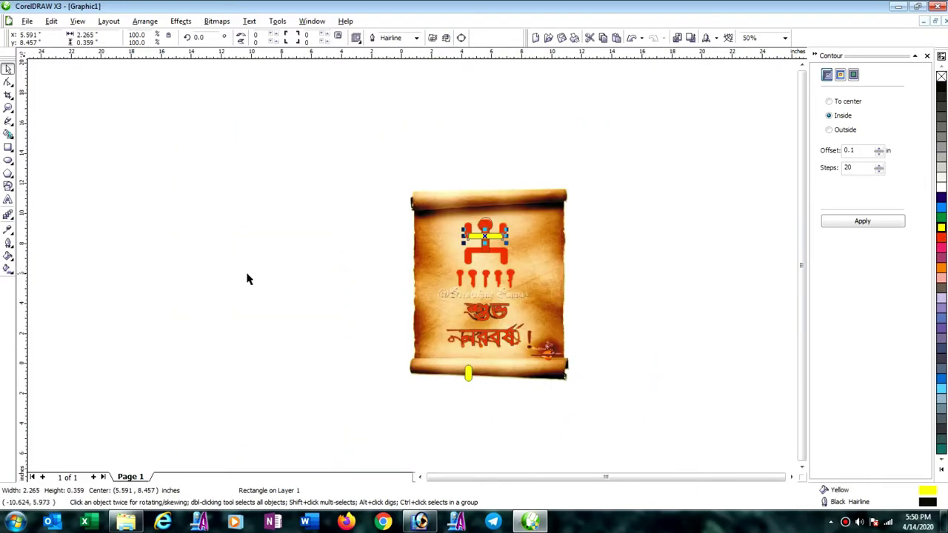
pyautogui.click(467, 374)
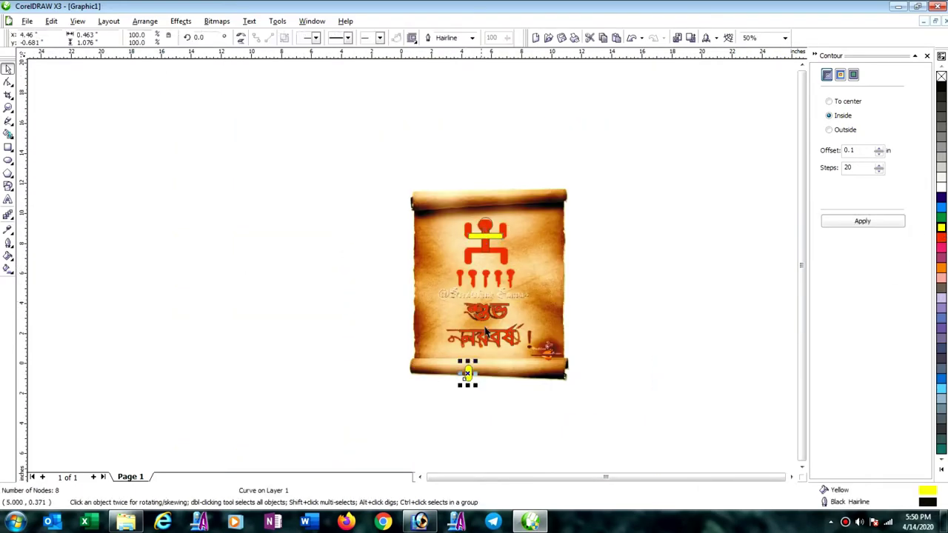
pyautogui.keyDown('shift'); pyautogui.click(470, 236); pyautogui.keyUp('shift')
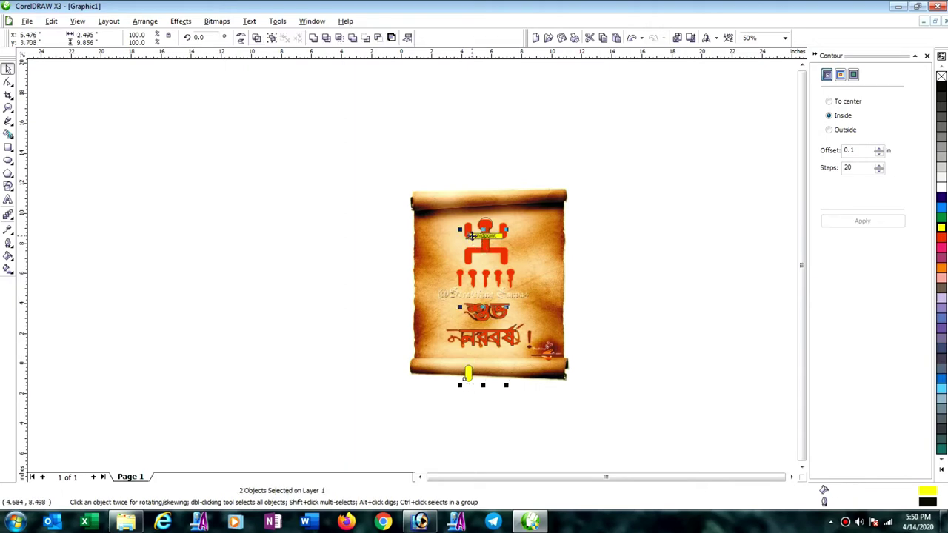
pyautogui.click(404, 237)
# Move the yellow vertical arm over the figure's right arm.
pyautogui.scroll(1, 400, 263)
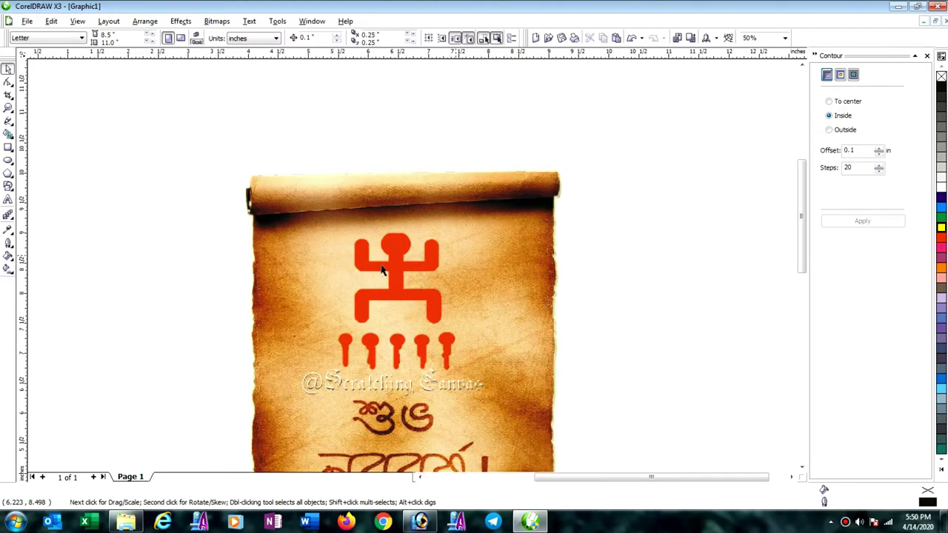
pyautogui.scroll(2, 375, 271)
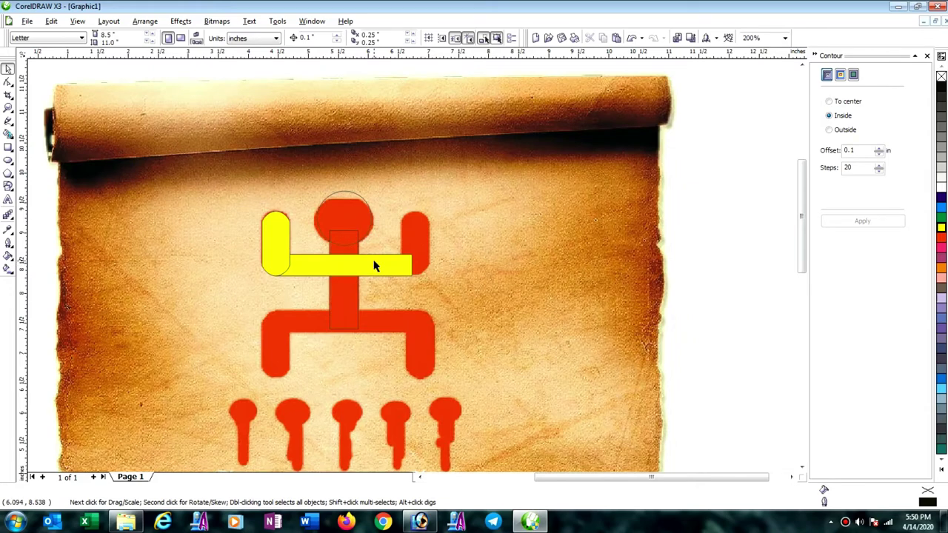
pyautogui.click(277, 260)
pyautogui.moveTo(274, 245)
pyautogui.mouseDown()
pyautogui.moveTo(432, 254)
pyautogui.moveTo(416, 254)
pyautogui.mouseUp()
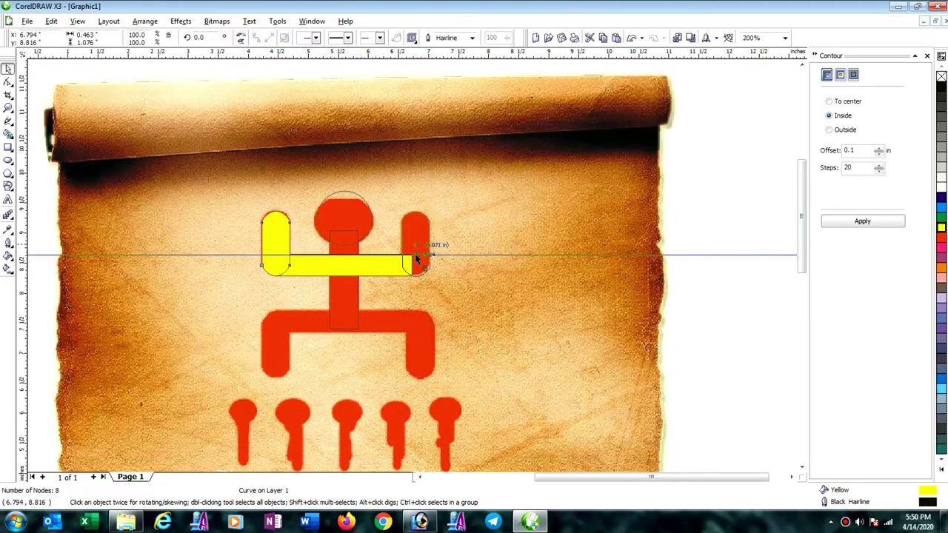
# Nudge the two yellow arm shapes left and merge them into one curve.
pyautogui.keyDown('shift'); pyautogui.click(276, 245); pyautogui.keyUp('shift')
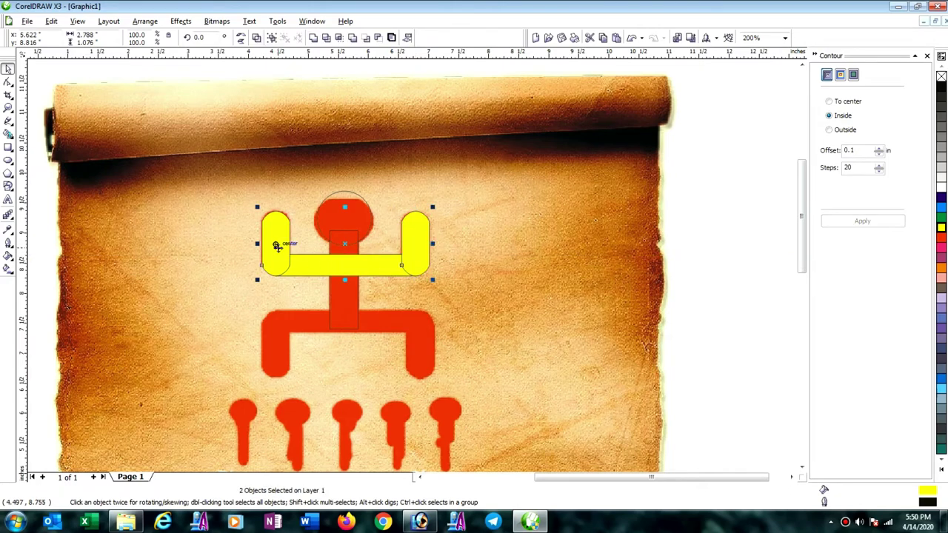
pyautogui.click(257, 37)
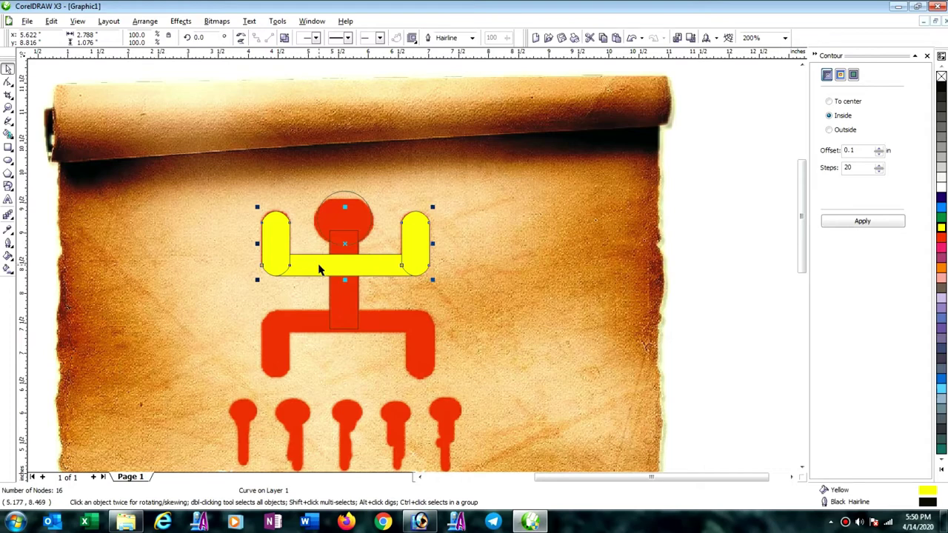
pyautogui.hotkey('ctrl', 'z')
pyautogui.press('Left')
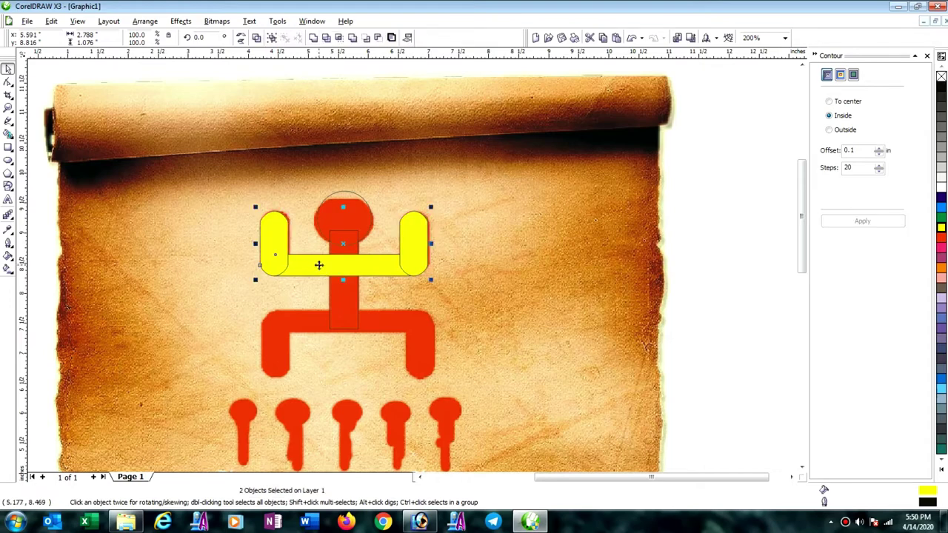
pyautogui.click(313, 37)
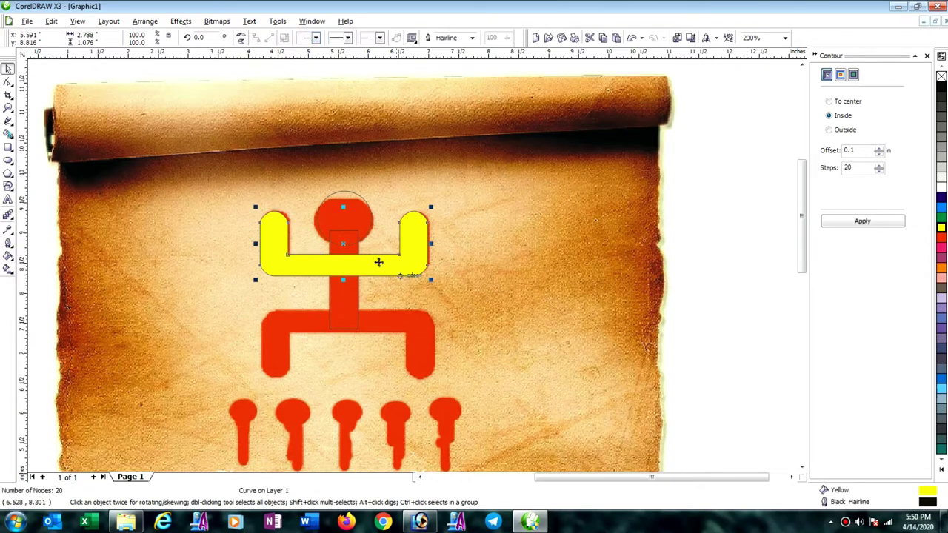
# Make a flipped copy of the yellow U shape and move it down over the legs.
pyautogui.click(244, 45)
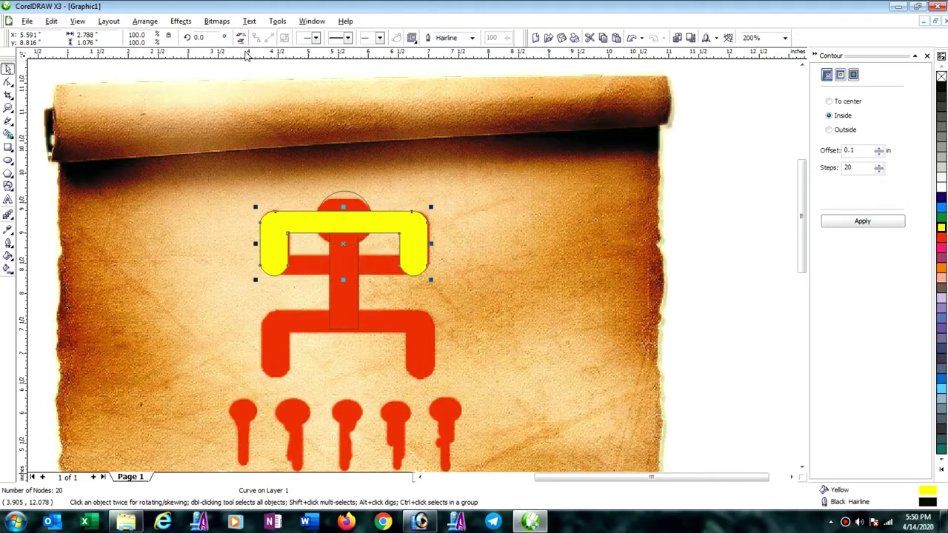
pyautogui.hotkey('ctrl', 'z')
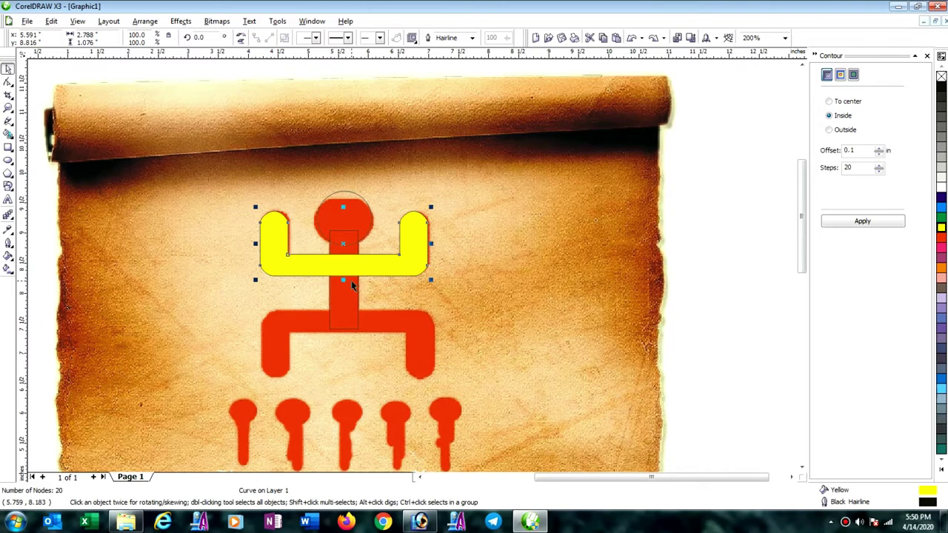
pyautogui.click(240, 39)
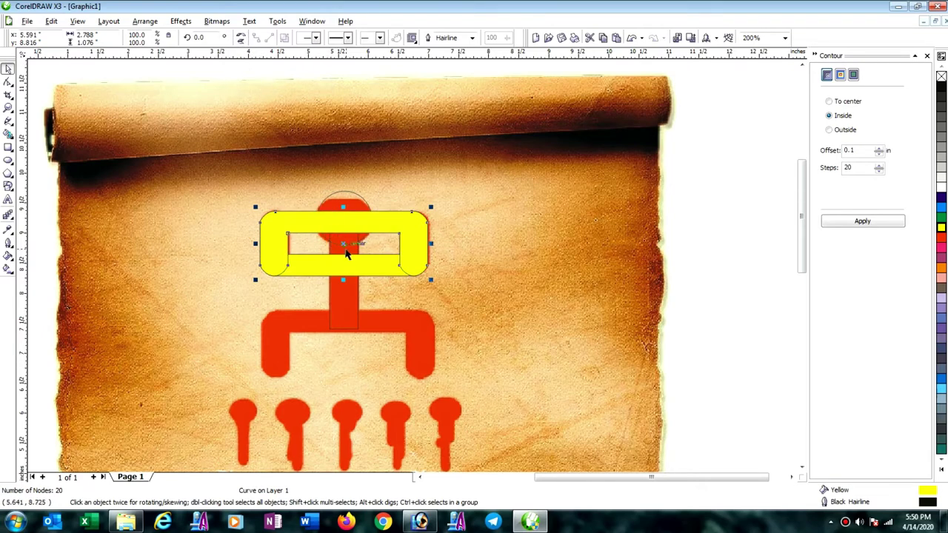
pyautogui.moveTo(350, 242); pyautogui.dragTo(349, 337)
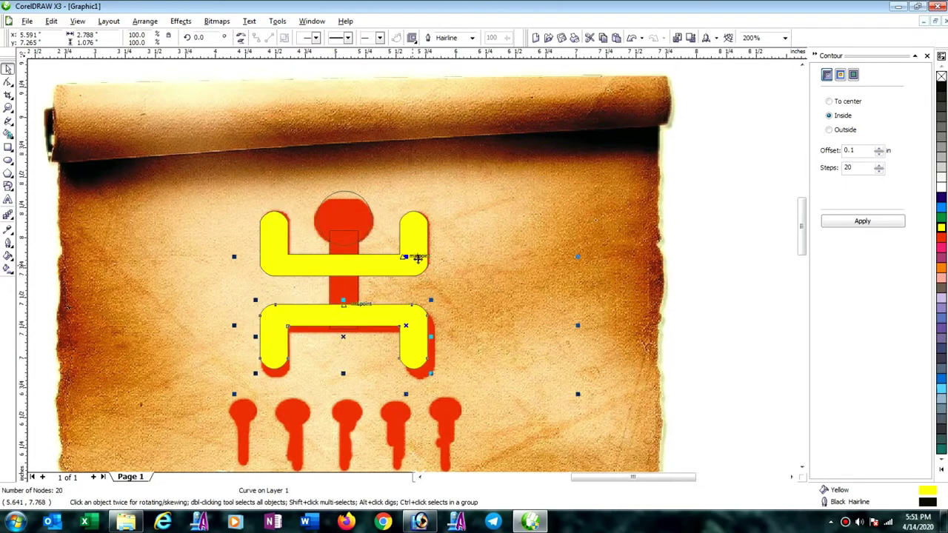
pyautogui.scroll(1, 418, 259)
pyautogui.scroll(3, 463, 318)
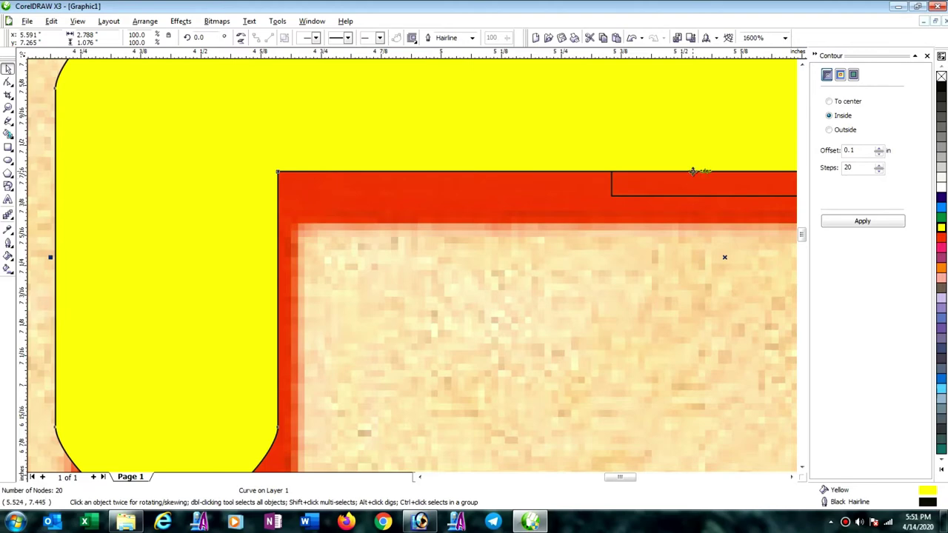
pyautogui.moveTo(693, 171); pyautogui.dragTo(600, 193)
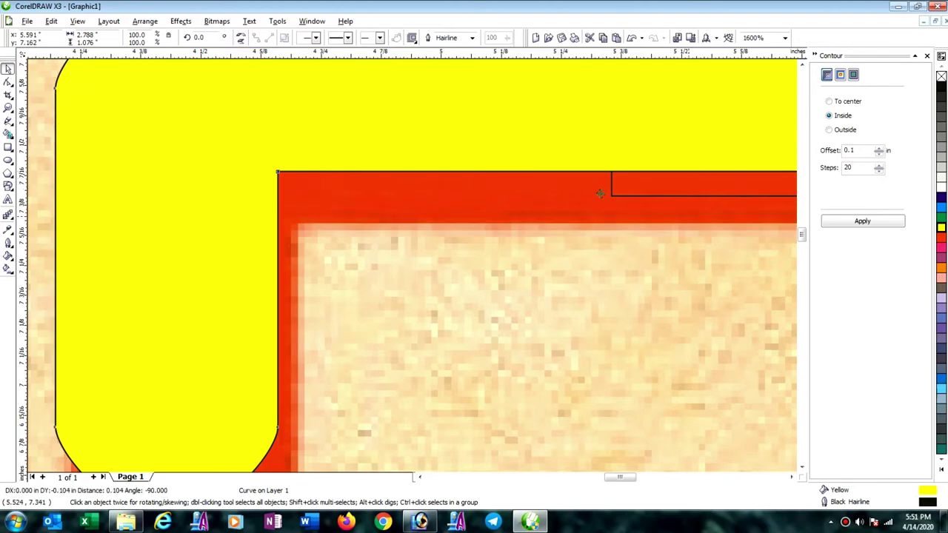
pyautogui.scroll(-2, 413, 274)
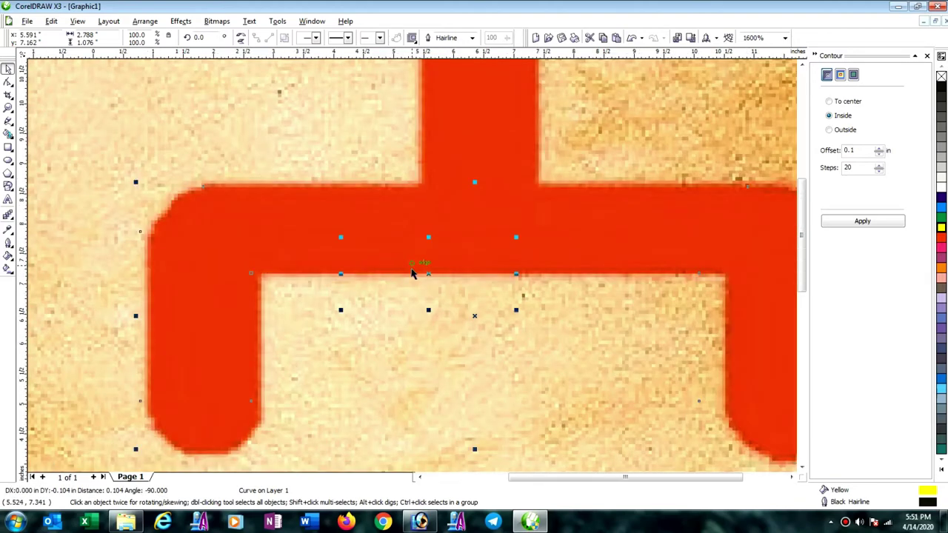
pyautogui.scroll(-5, 417, 274)
# Merge the four emblem shapes into one curve and give it a yellow fill.
pyautogui.click(576, 254)
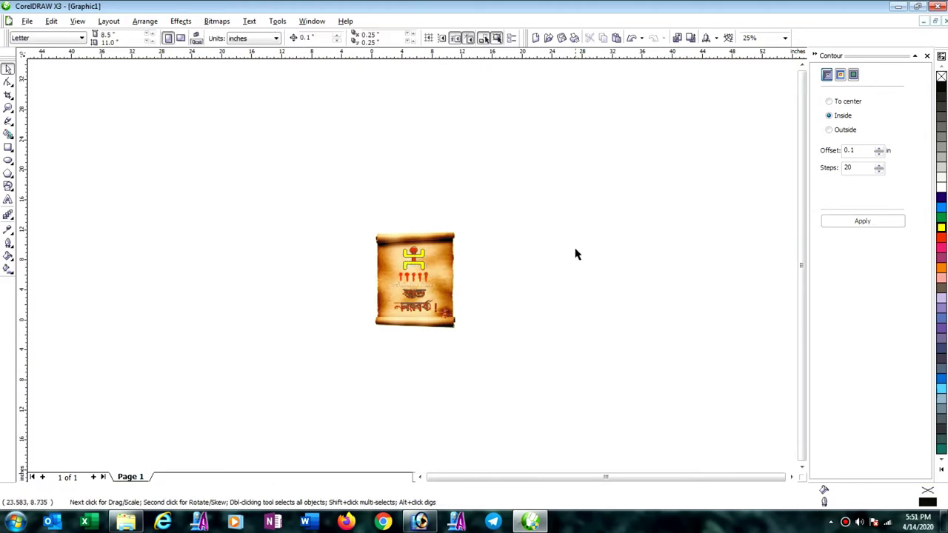
pyautogui.scroll(1, 474, 283)
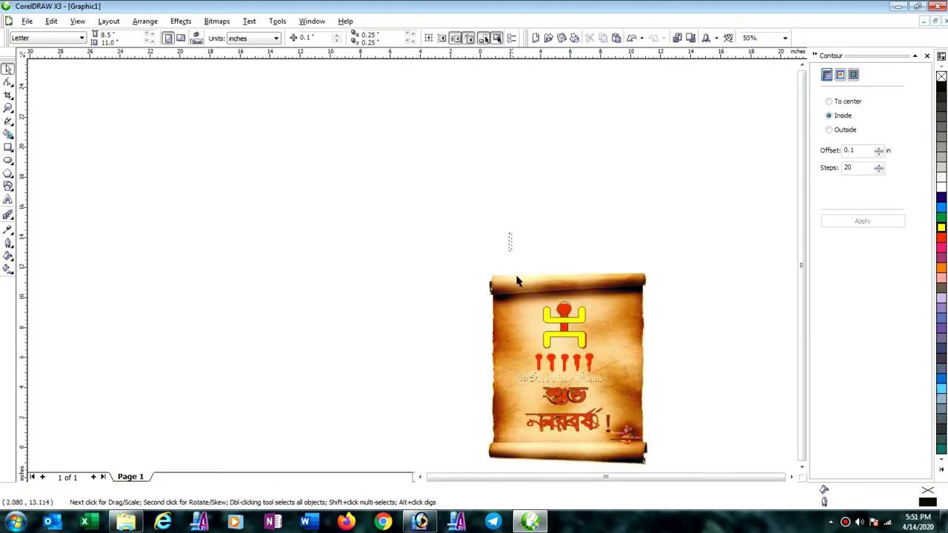
pyautogui.moveTo(510, 236); pyautogui.dragTo(614, 359)
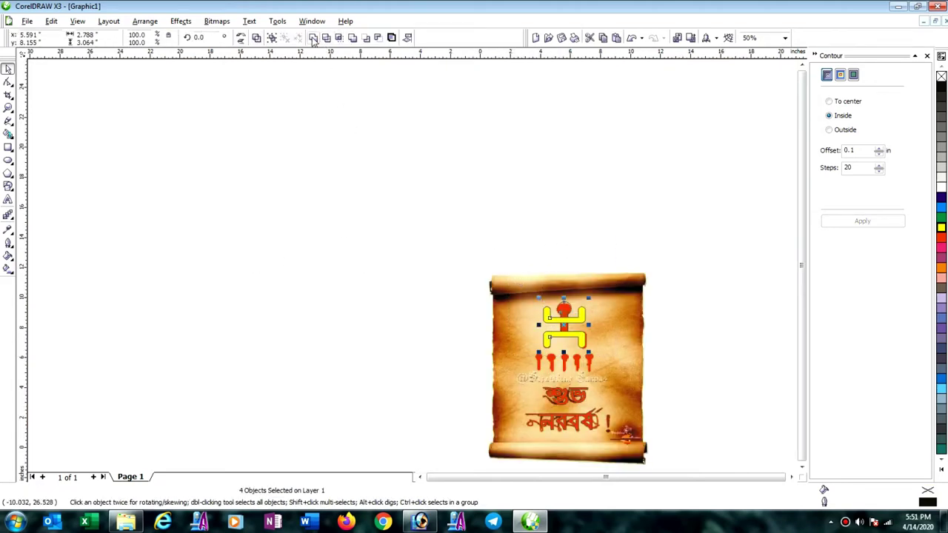
pyautogui.click(314, 38)
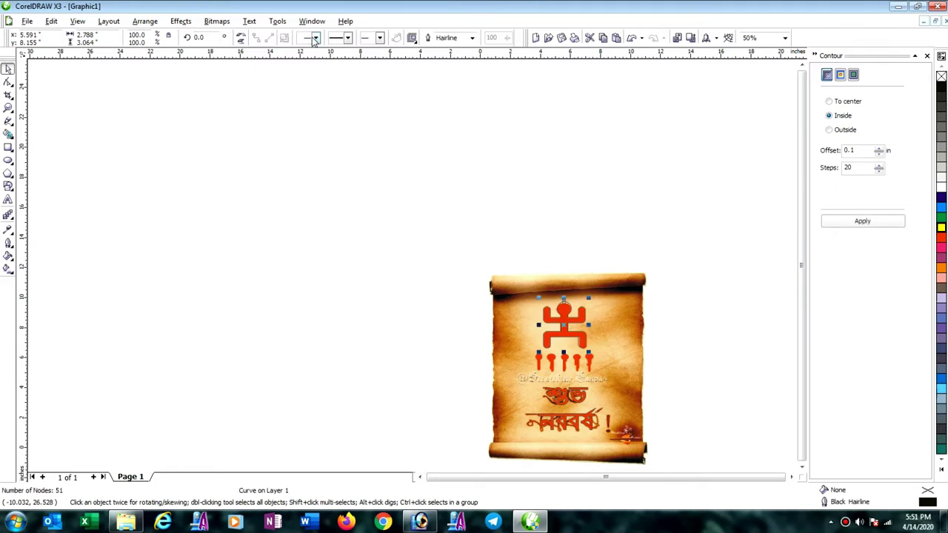
pyautogui.click(940, 228)
pyautogui.click(657, 341)
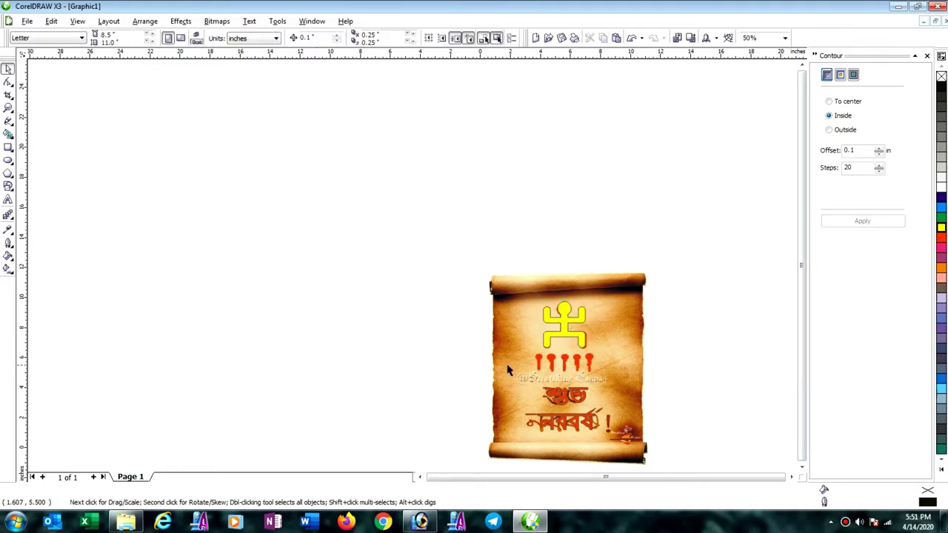
pyautogui.scroll(1, 411, 274)
pyautogui.scroll(1, 403, 284)
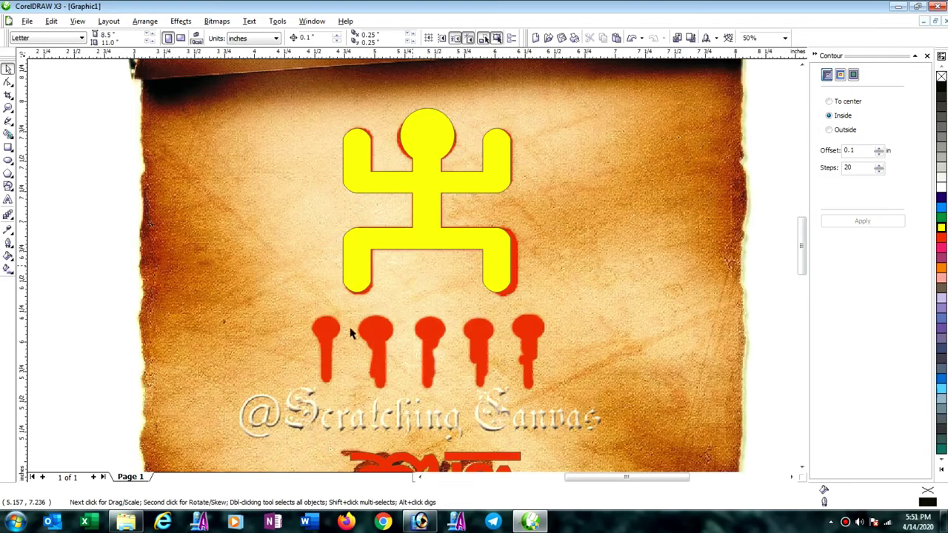
pyautogui.scroll(1, 354, 334)
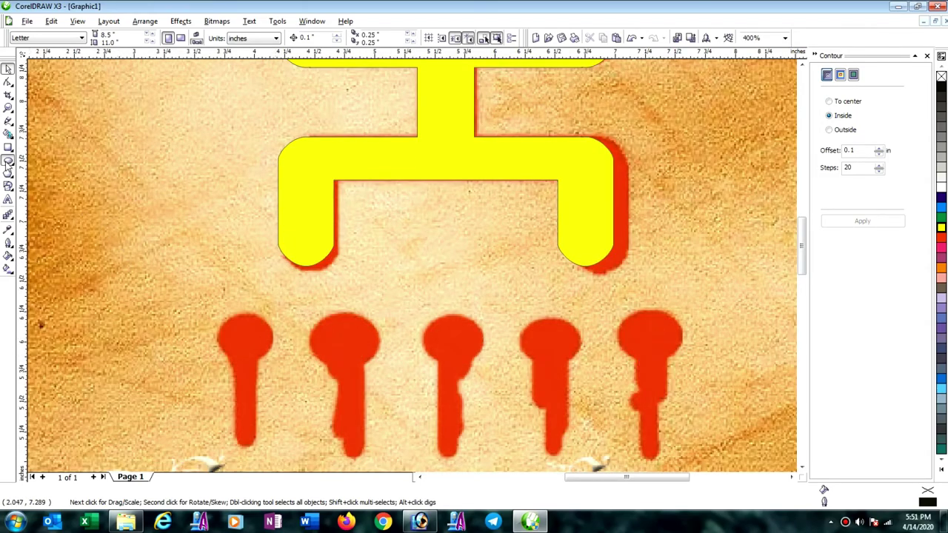
# Draw an ellipse and stretch it to fit the first drop's round head.
pyautogui.click(8, 160)
pyautogui.moveTo(220, 318); pyautogui.dragTo(274, 370)
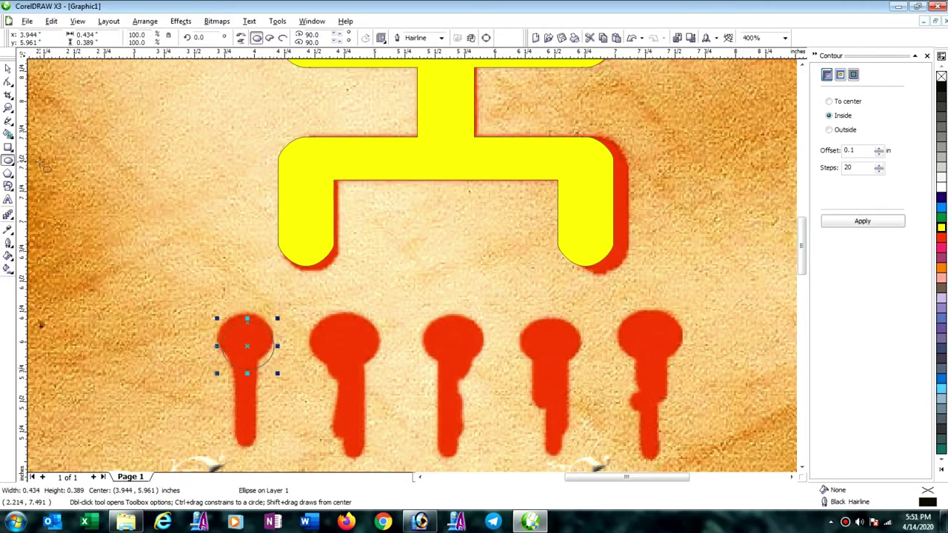
pyautogui.click(8, 68)
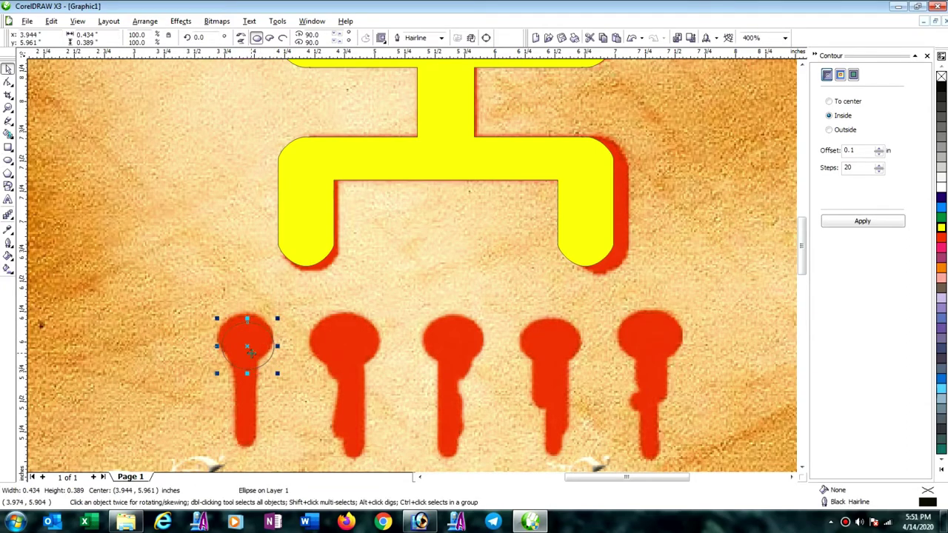
pyautogui.moveTo(249, 348)
pyautogui.mouseDown()
pyautogui.moveTo(245, 338)
pyautogui.moveTo(342, 349)
pyautogui.moveTo(649, 340)
pyautogui.moveTo(437, 253)
pyautogui.mouseUp()
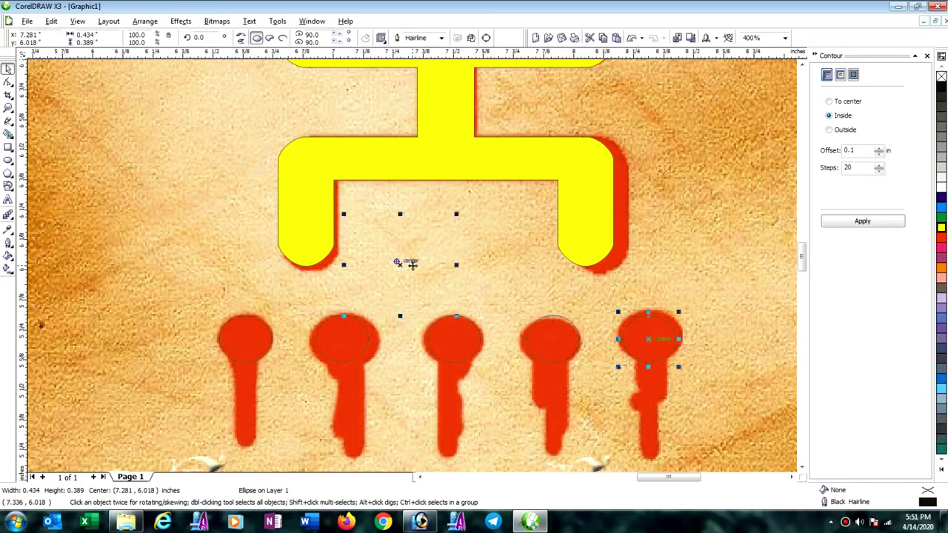
pyautogui.scroll(1, 468, 333)
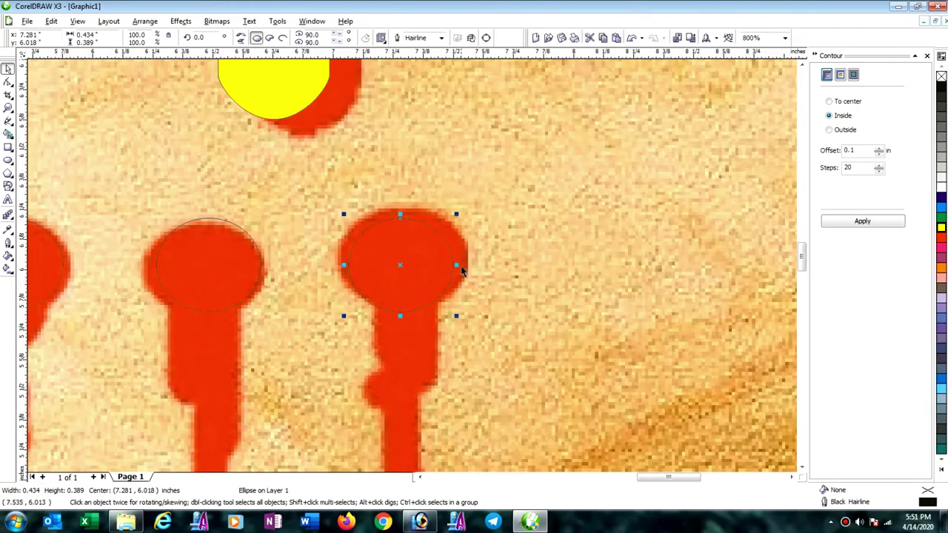
pyautogui.moveTo(457, 264); pyautogui.dragTo(468, 264)
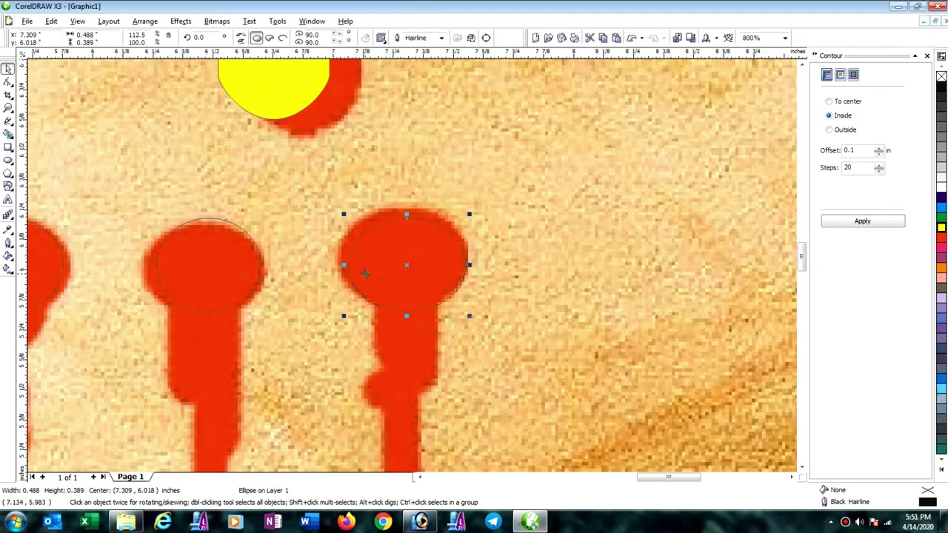
pyautogui.moveTo(343, 264); pyautogui.dragTo(335, 264)
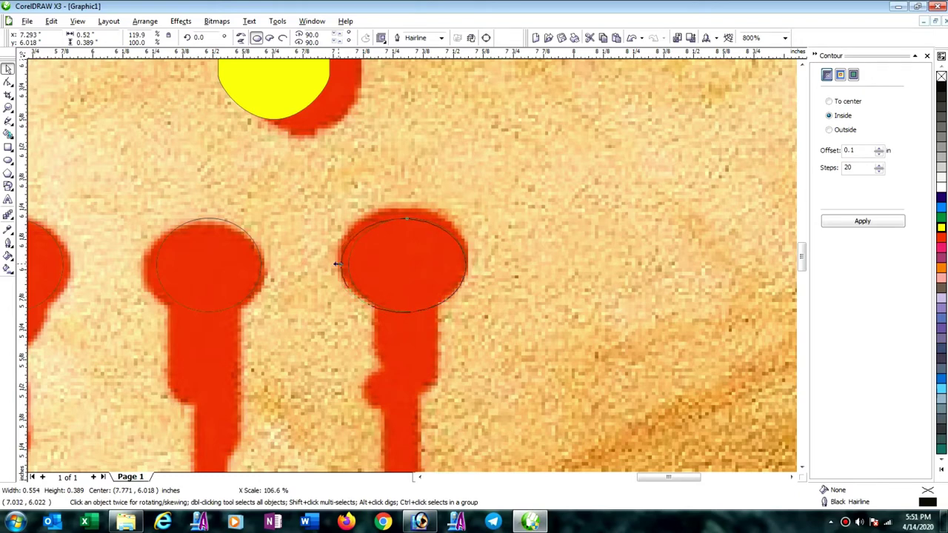
pyautogui.moveTo(401, 266); pyautogui.dragTo(398, 255)
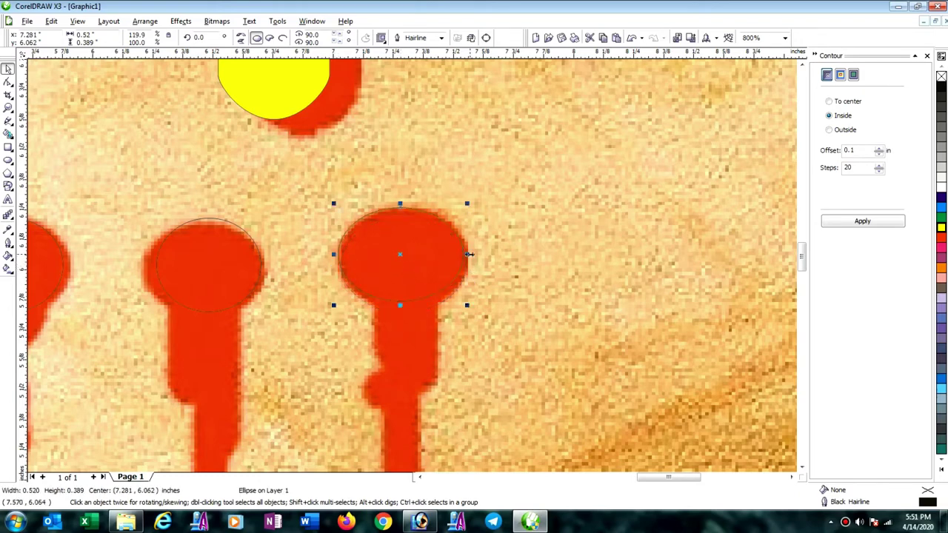
pyautogui.moveTo(469, 254); pyautogui.dragTo(472, 254)
pyautogui.moveTo(402, 304); pyautogui.dragTo(402, 312)
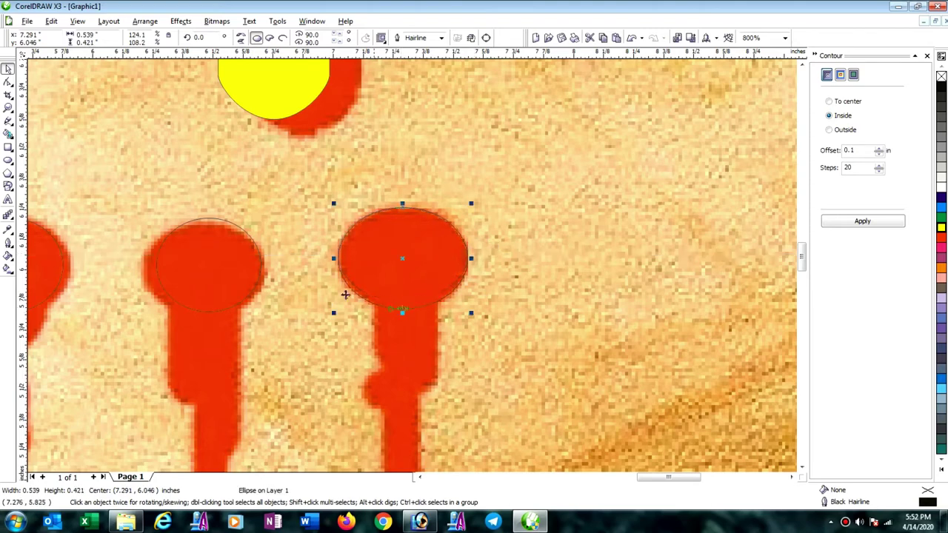
# Widen the ellipses on the neighbouring and middle drops to match their heads.
pyautogui.click(259, 288)
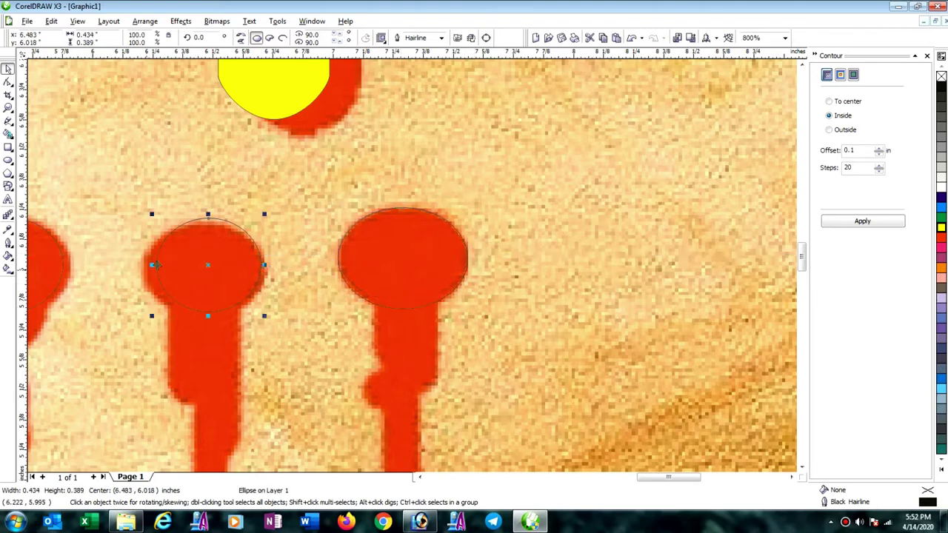
pyautogui.moveTo(151, 265); pyautogui.dragTo(137, 265)
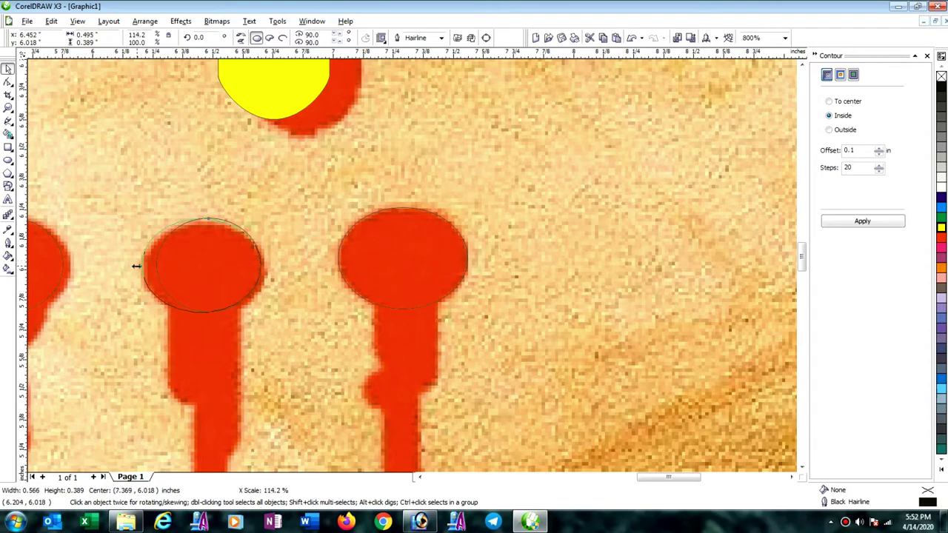
pyautogui.scroll(-2, 343, 264)
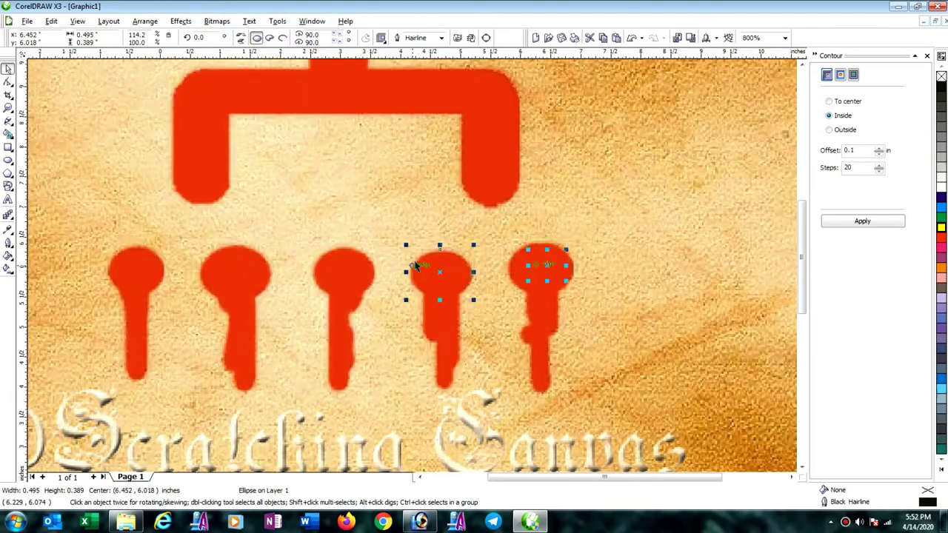
pyautogui.scroll(-2, 343, 265)
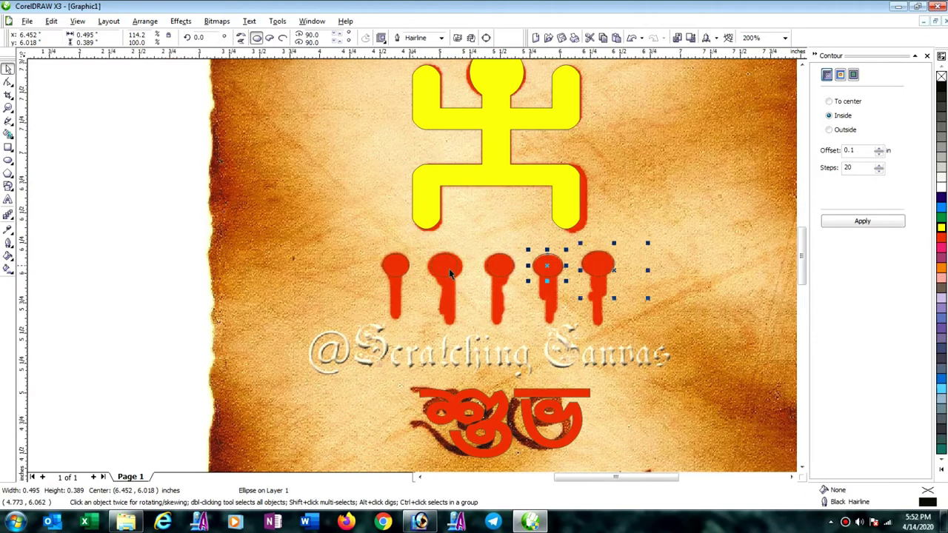
pyautogui.scroll(2, 496, 266)
pyautogui.scroll(2, 413, 265)
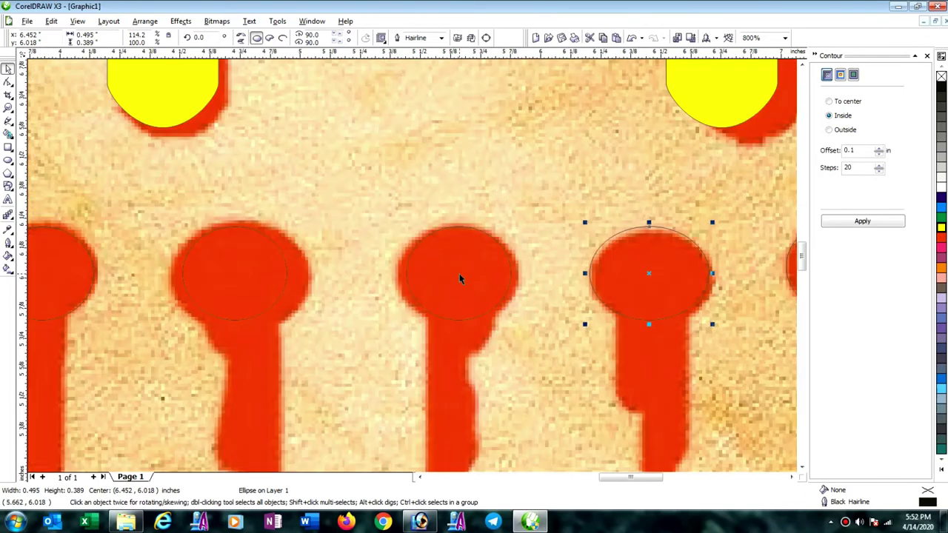
pyautogui.click(411, 288)
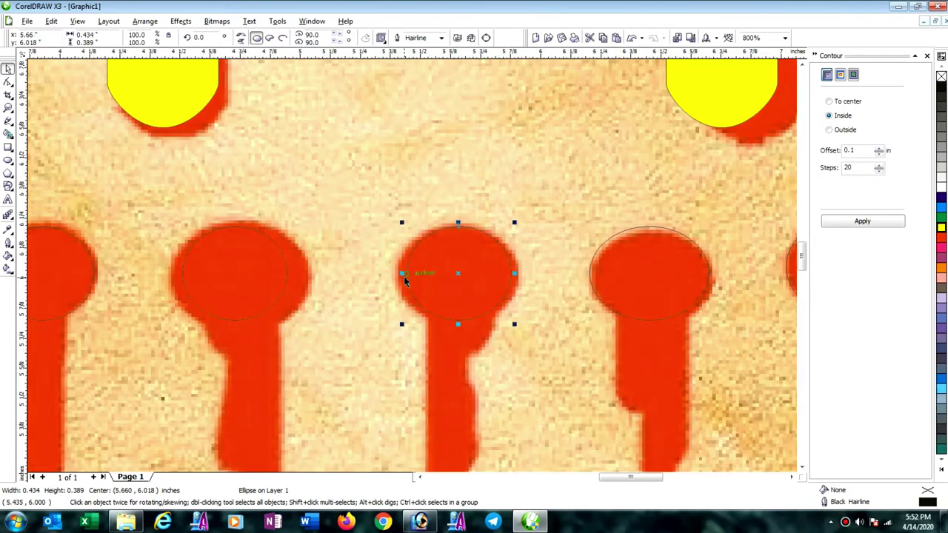
pyautogui.moveTo(402, 275); pyautogui.dragTo(394, 274)
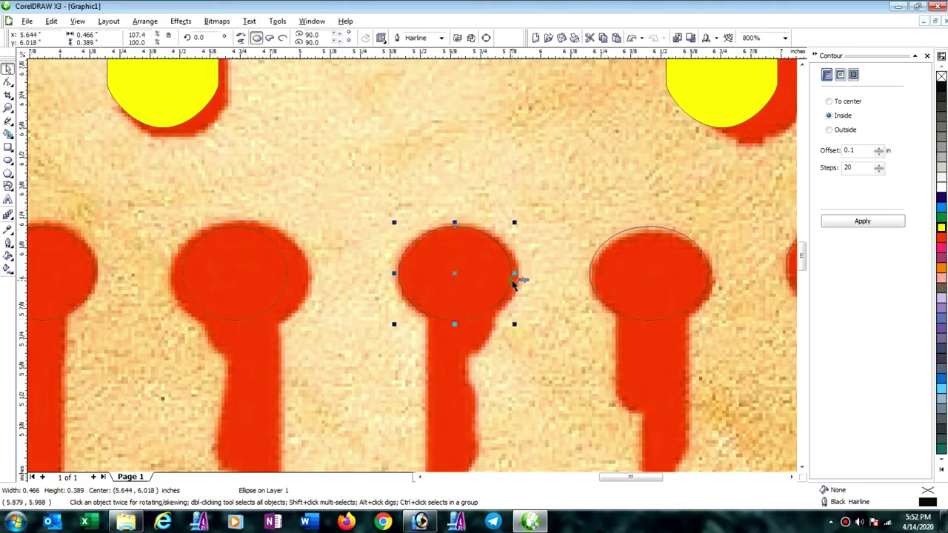
pyautogui.moveTo(514, 273); pyautogui.dragTo(523, 273)
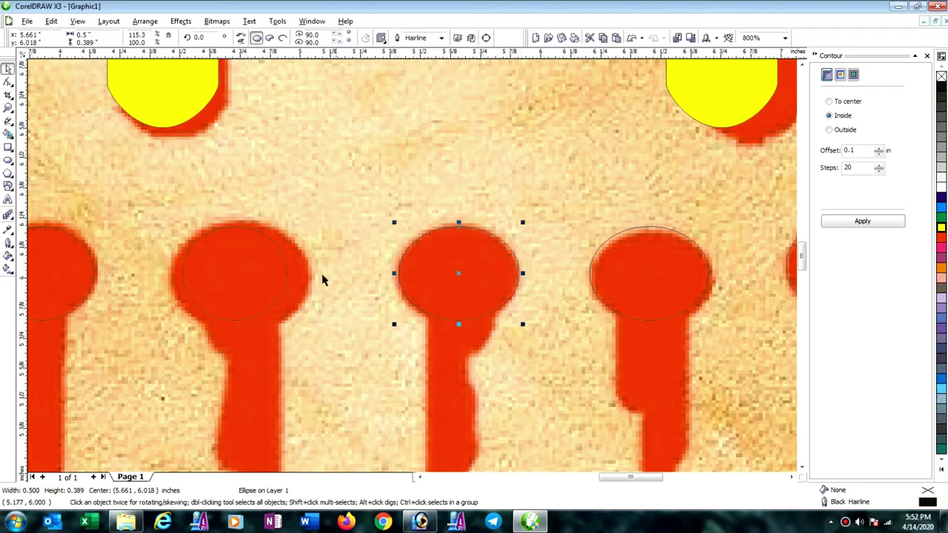
# Fit the second drop's ellipse to its head's width and height (0.557 × 0.419 in).
pyautogui.click(285, 286)
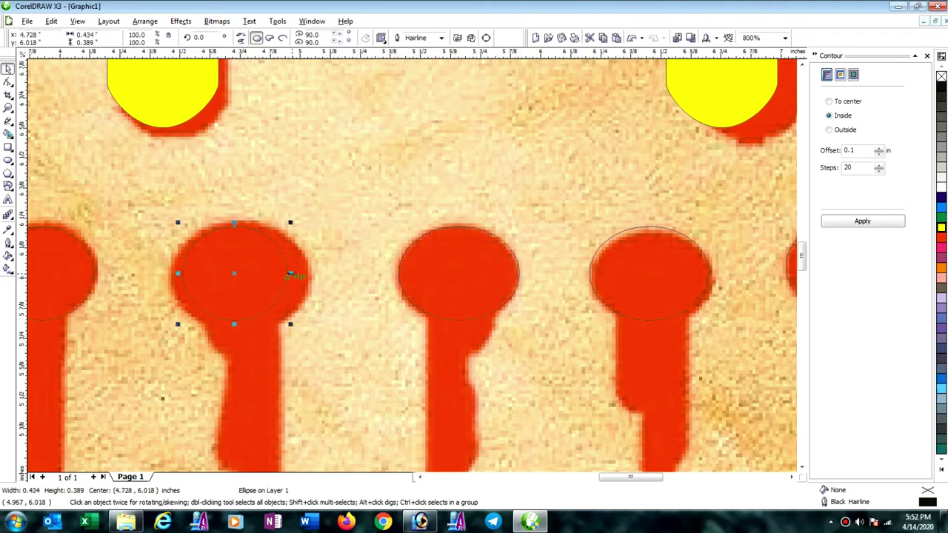
pyautogui.moveTo(289, 273); pyautogui.dragTo(300, 274)
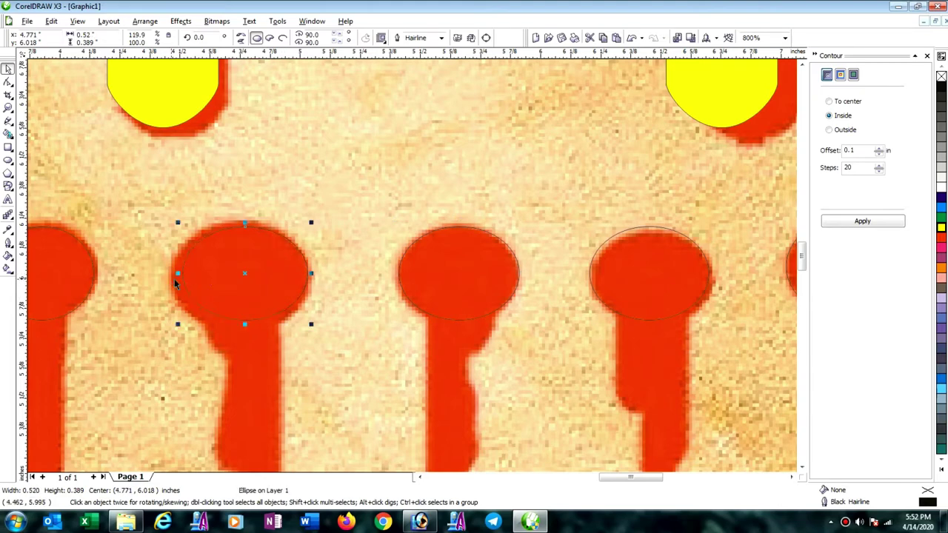
pyautogui.moveTo(178, 273); pyautogui.dragTo(168, 273)
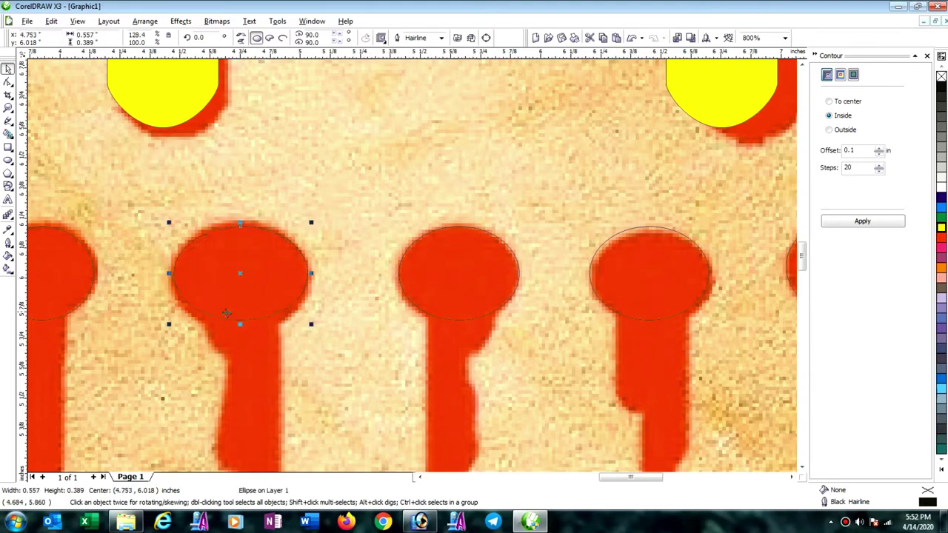
pyautogui.moveTo(240, 324); pyautogui.dragTo(240, 331)
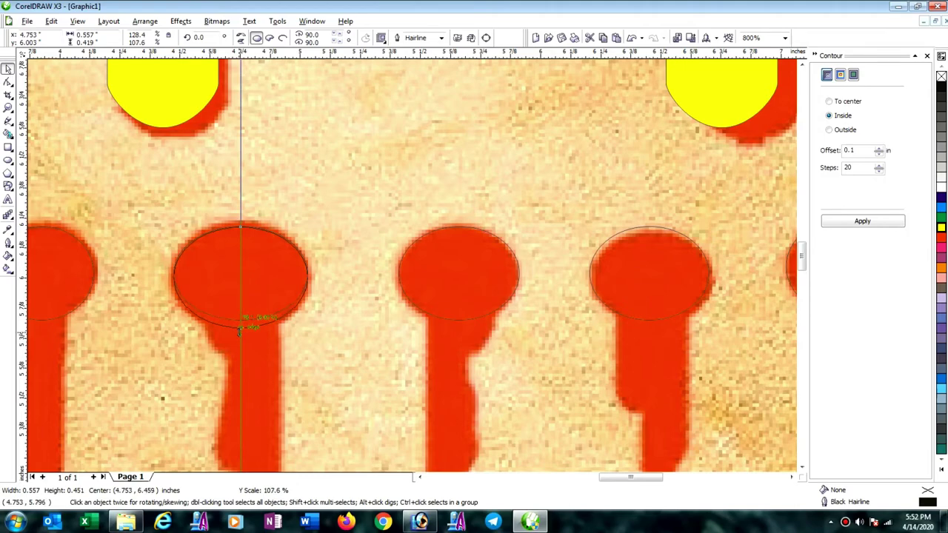
pyautogui.moveTo(195, 297); pyautogui.dragTo(376, 282)
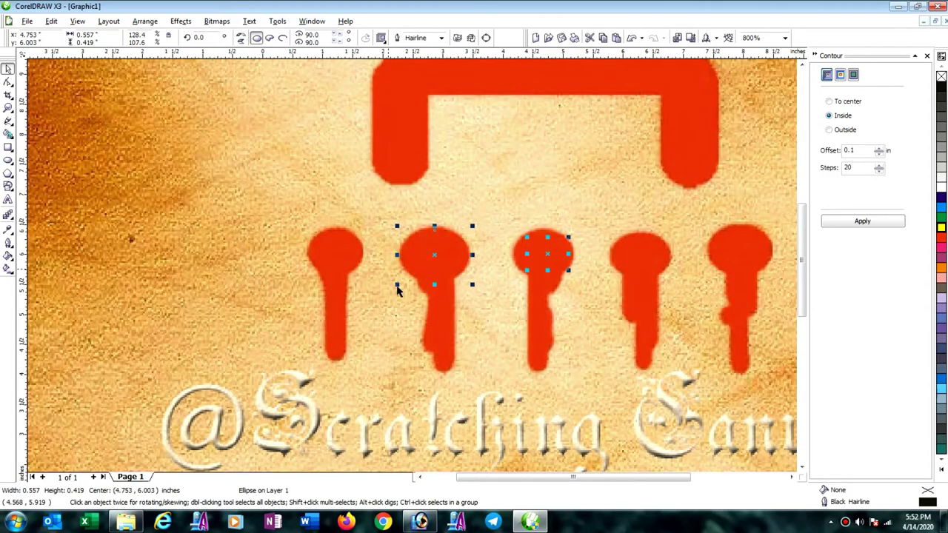
pyautogui.scroll(-3, 346, 264)
pyautogui.scroll(2, 415, 271)
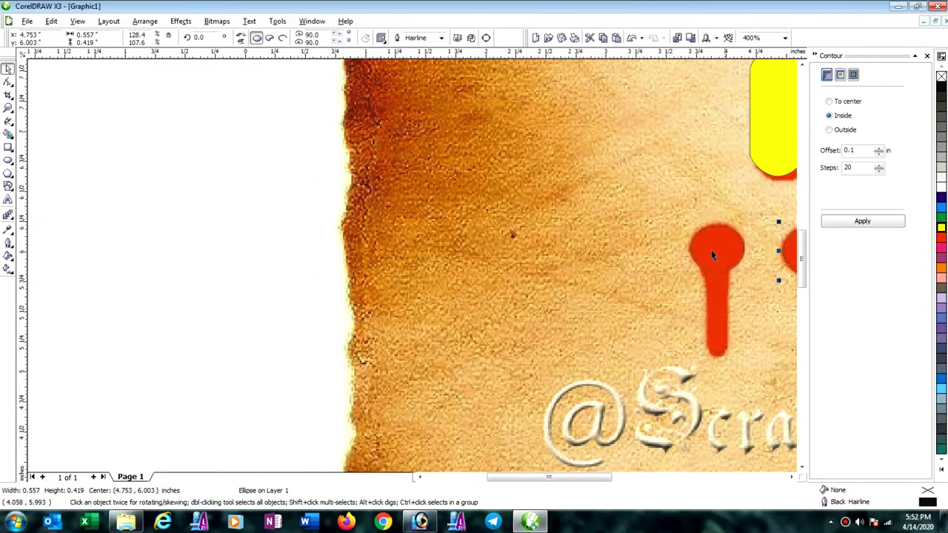
pyautogui.scroll(2, 425, 270)
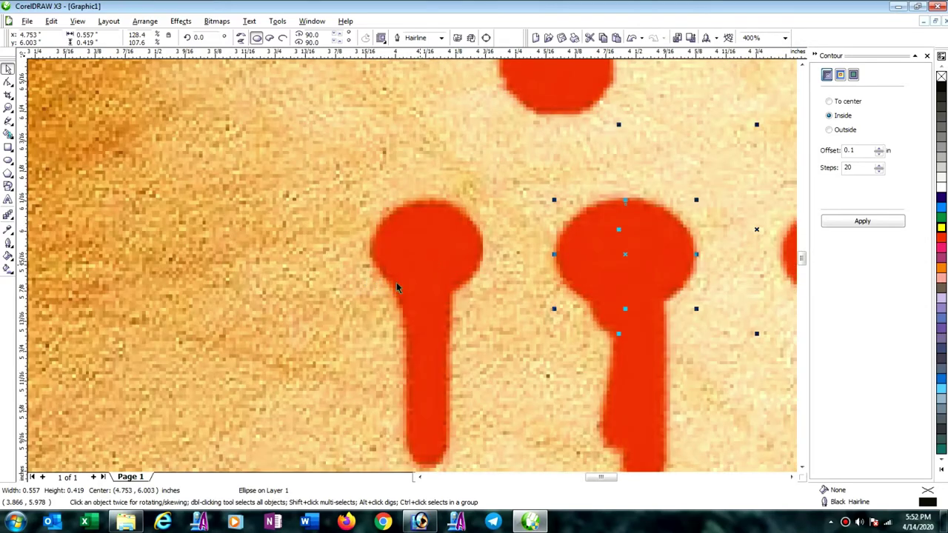
pyautogui.scroll(2, 396, 288)
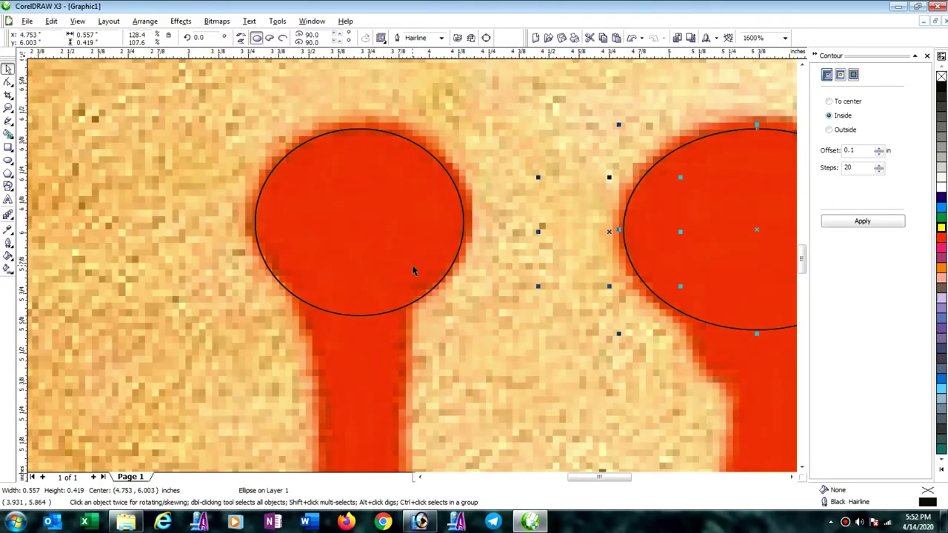
pyautogui.scroll(-1, 413, 269)
pyautogui.scroll(-1, 413, 268)
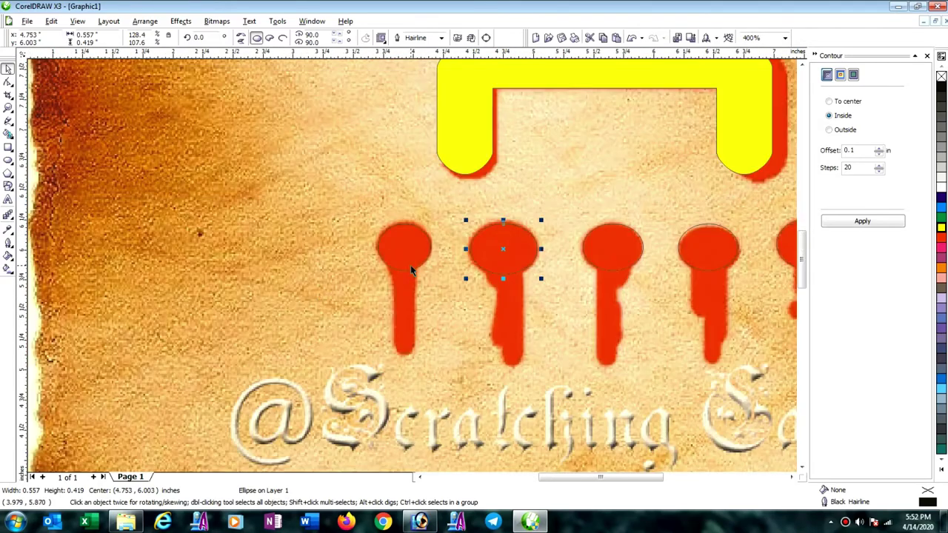
pyautogui.click(9, 122)
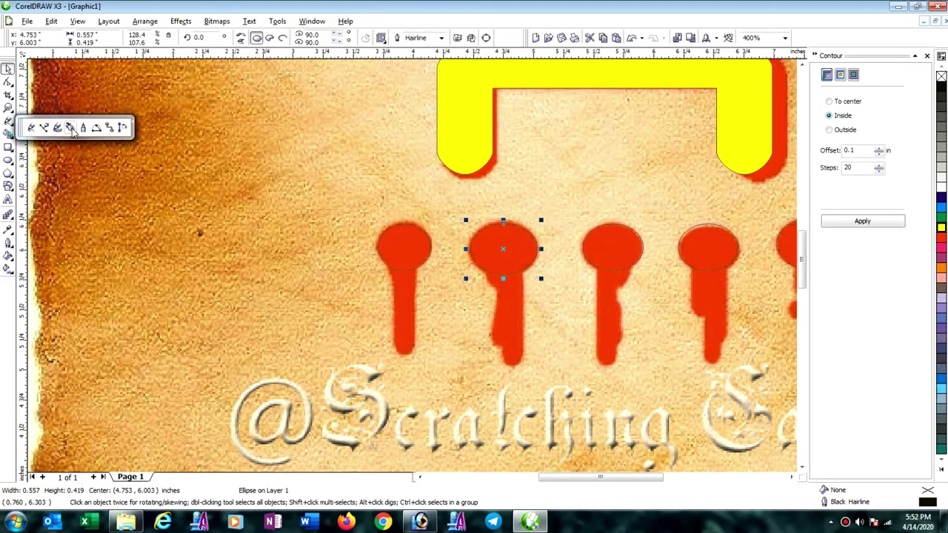
# Trace a closed Bezier outline down the first drip's stem, closing it across the head.
pyautogui.click(71, 128)
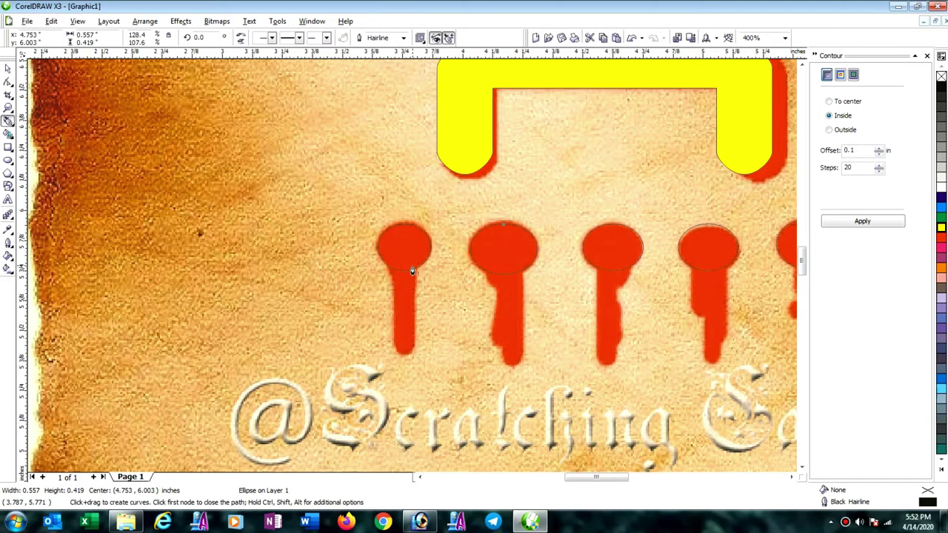
pyautogui.scroll(1, 412, 271)
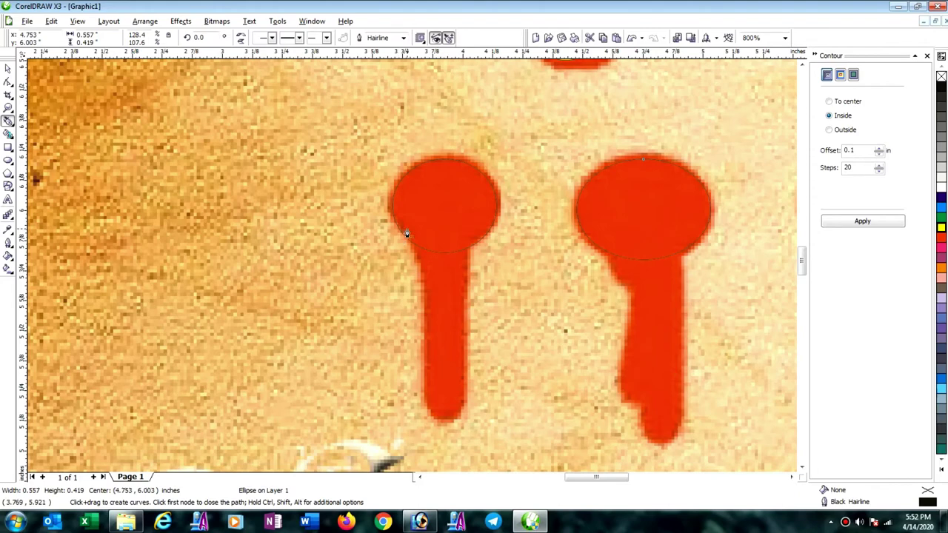
pyautogui.click(407, 228)
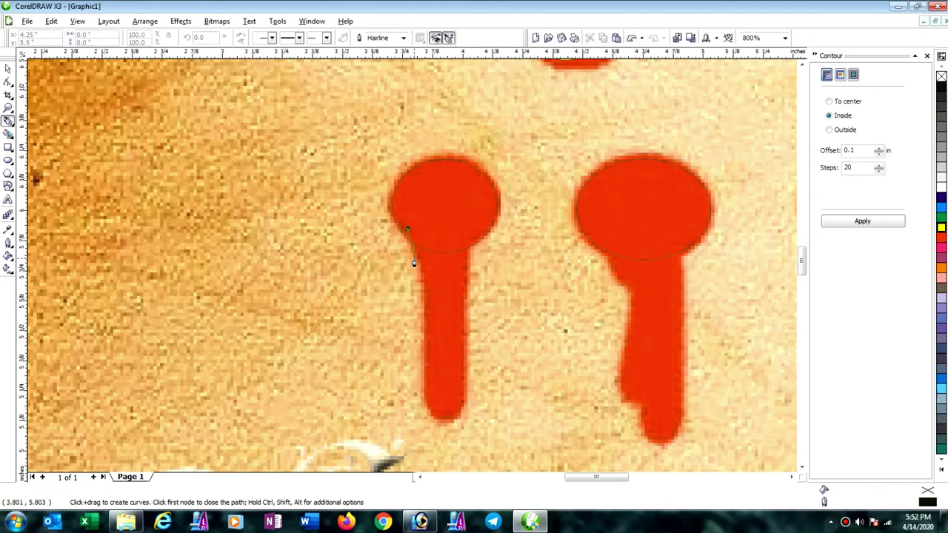
pyautogui.moveTo(414, 259); pyautogui.dragTo(422, 269)
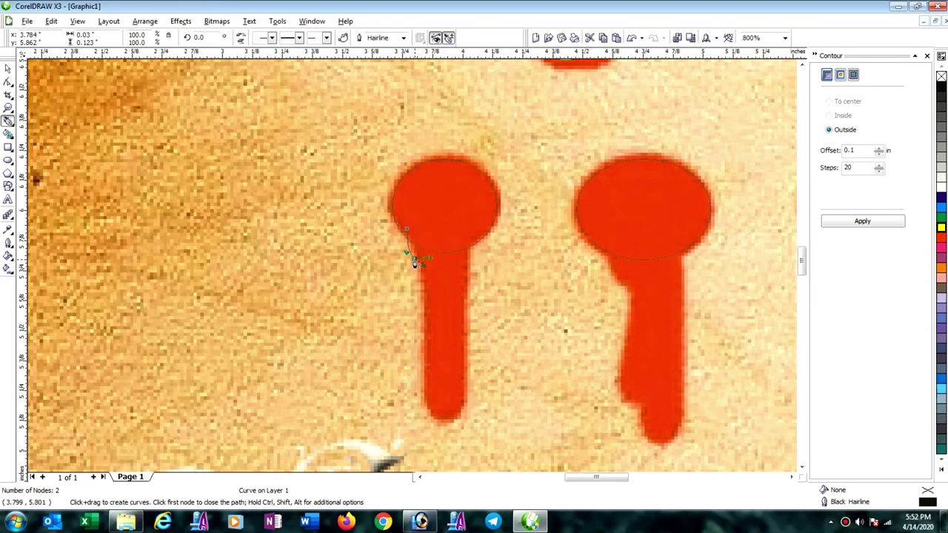
pyautogui.moveTo(420, 287); pyautogui.dragTo(423, 305)
pyautogui.moveTo(423, 363); pyautogui.dragTo(423, 360)
pyautogui.click(428, 421)
pyautogui.moveTo(430, 414)
pyautogui.mouseDown()
pyautogui.moveTo(439, 428)
pyautogui.moveTo(470, 376)
pyautogui.mouseUp()
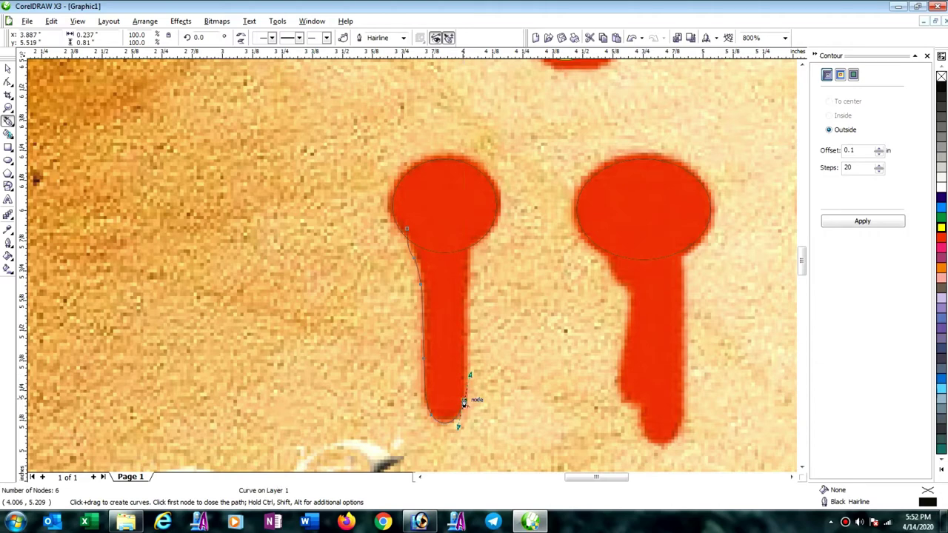
pyautogui.click(463, 402)
pyautogui.moveTo(465, 310); pyautogui.dragTo(467, 293)
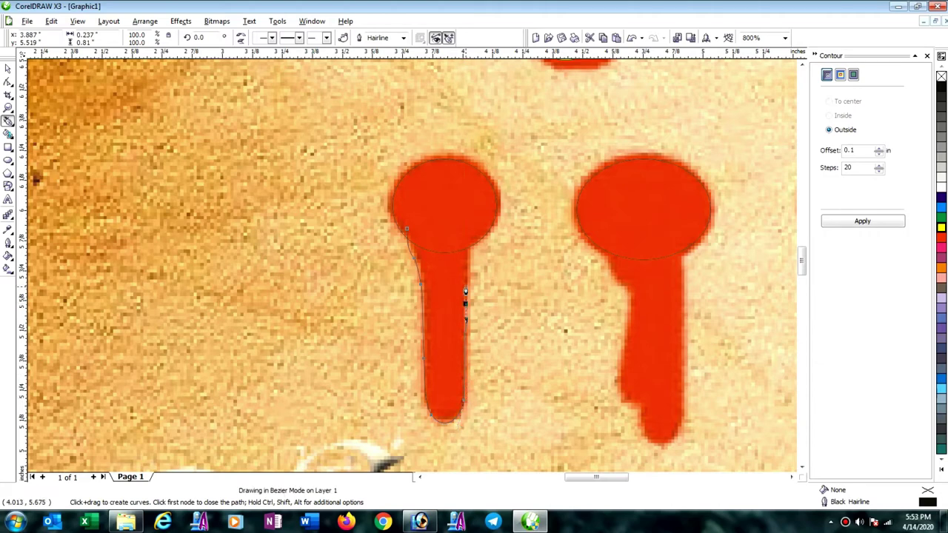
pyautogui.moveTo(469, 243); pyautogui.dragTo(468, 242)
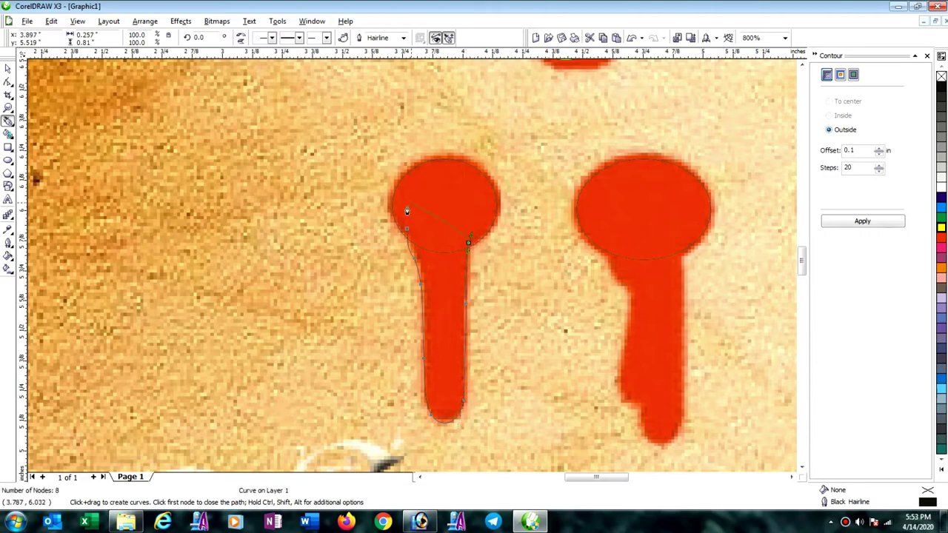
pyautogui.moveTo(407, 228); pyautogui.dragTo(440, 202)
# Trace and close a second Bezier outline around the next drip's stem and head.
pyautogui.click(611, 241)
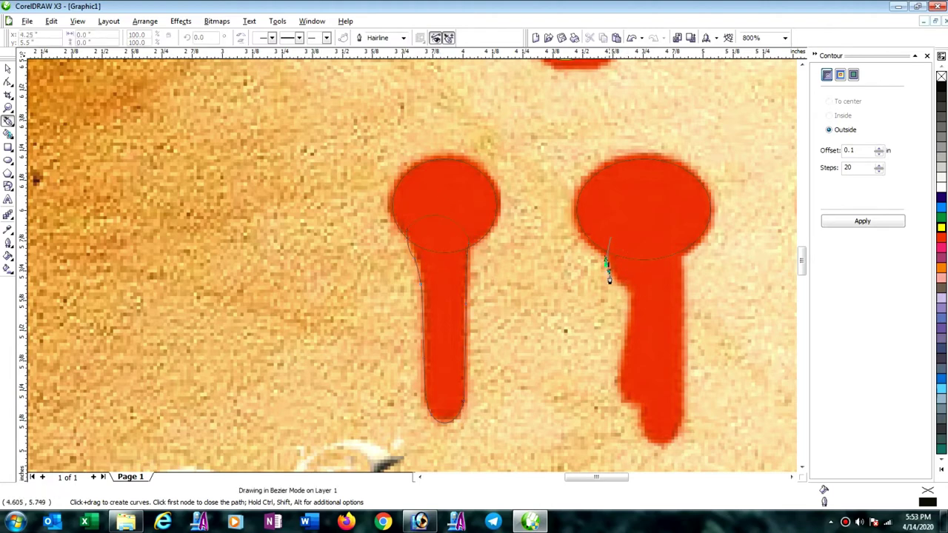
pyautogui.moveTo(614, 280); pyautogui.dragTo(629, 296)
pyautogui.click(631, 293)
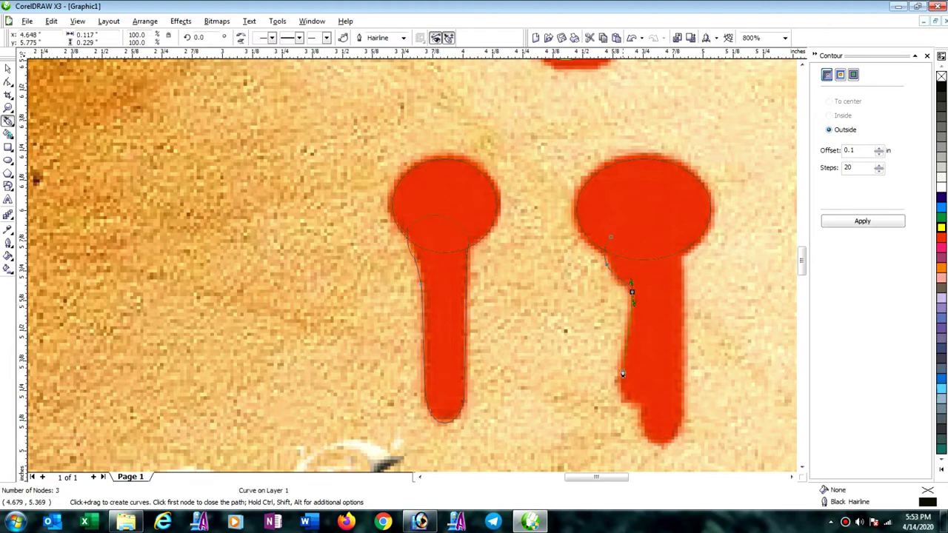
pyautogui.click(621, 381)
pyautogui.click(636, 405)
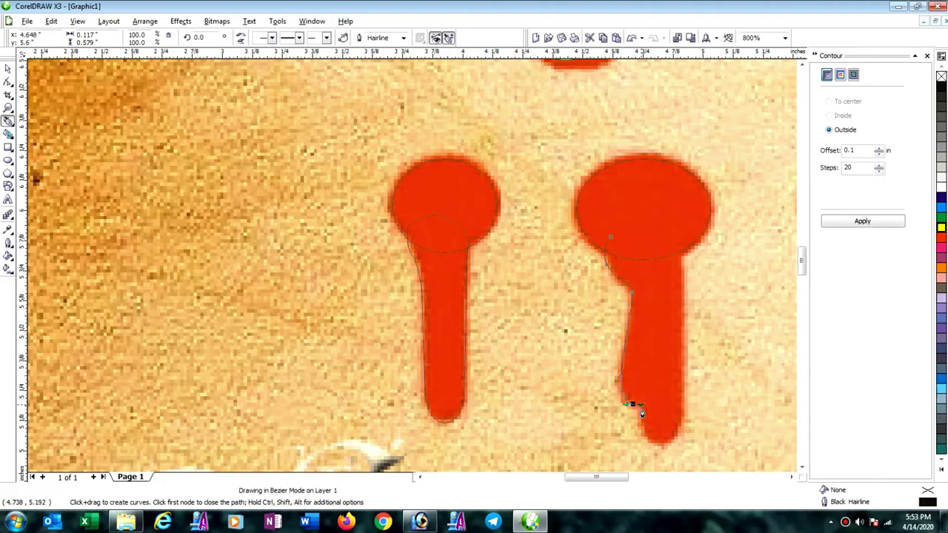
pyautogui.click(649, 448)
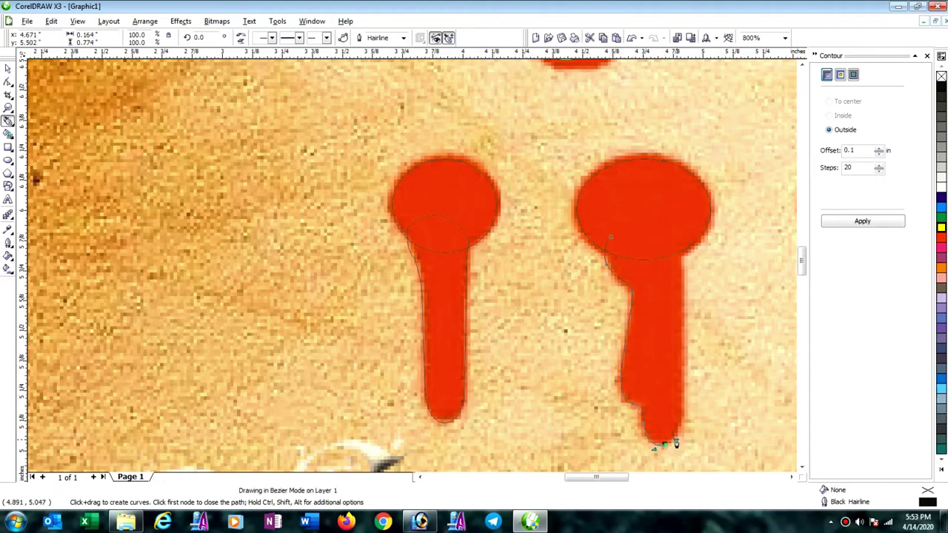
pyautogui.moveTo(675, 441); pyautogui.dragTo(680, 354)
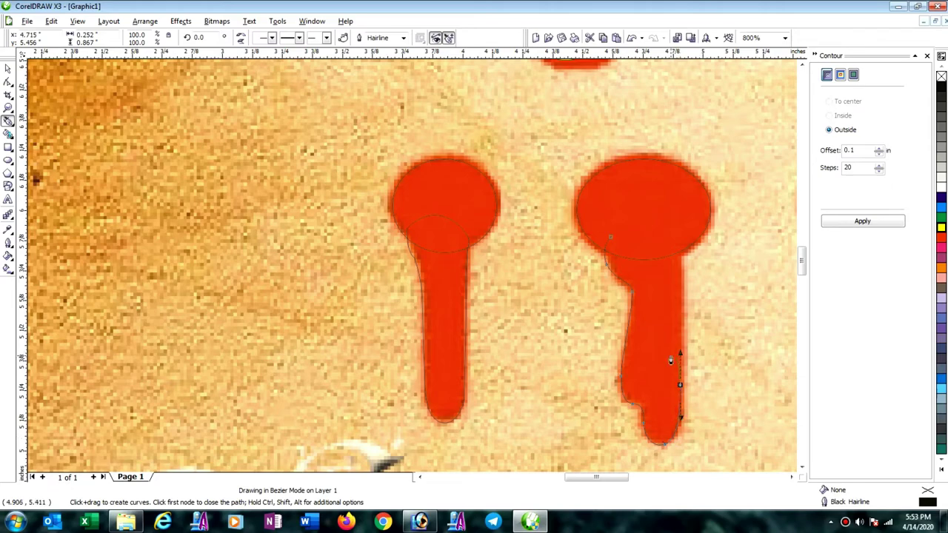
pyautogui.click(680, 243)
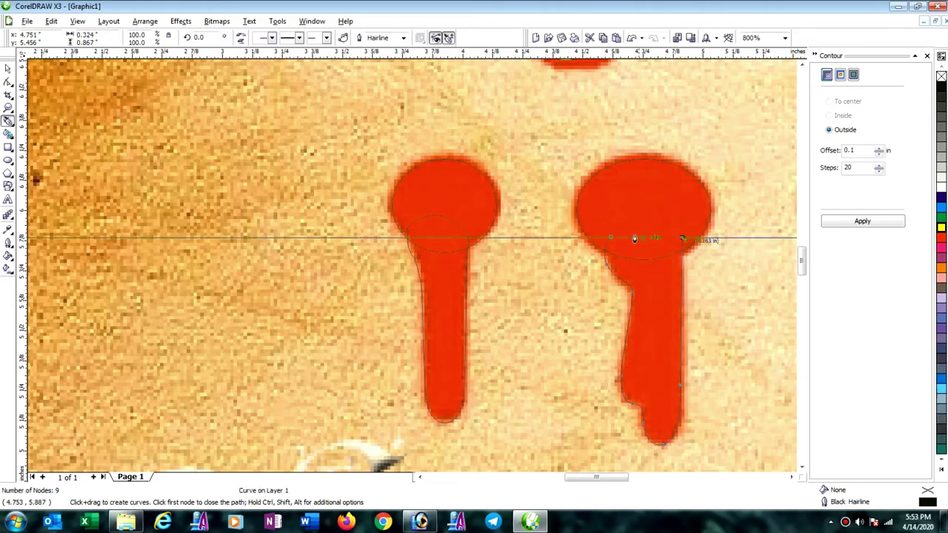
pyautogui.moveTo(611, 237); pyautogui.dragTo(669, 225)
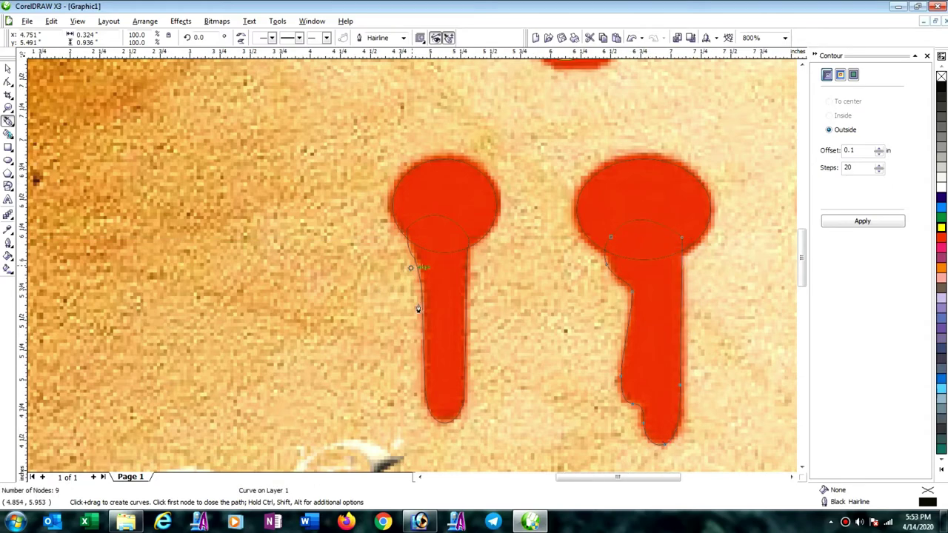
pyautogui.scroll(-2, 413, 269)
pyautogui.scroll(-2, 490, 283)
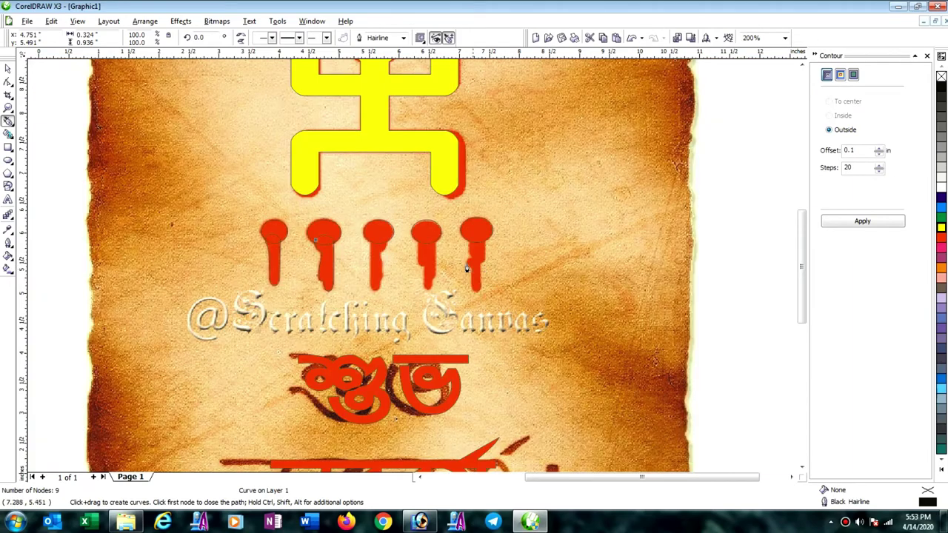
pyautogui.scroll(1, 440, 259)
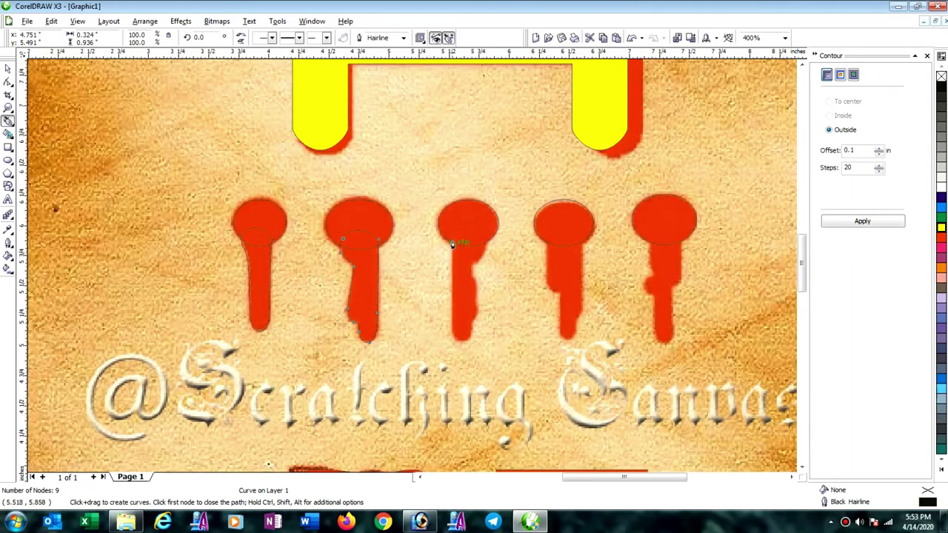
# Trace a closed Bezier outline around the third drip's stem up into its head.
pyautogui.click(452, 237)
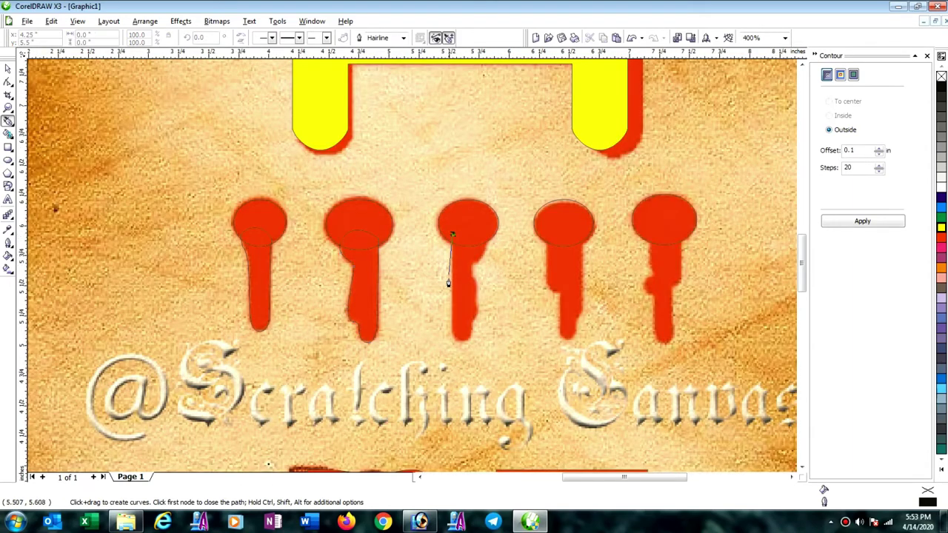
pyautogui.click(452, 338)
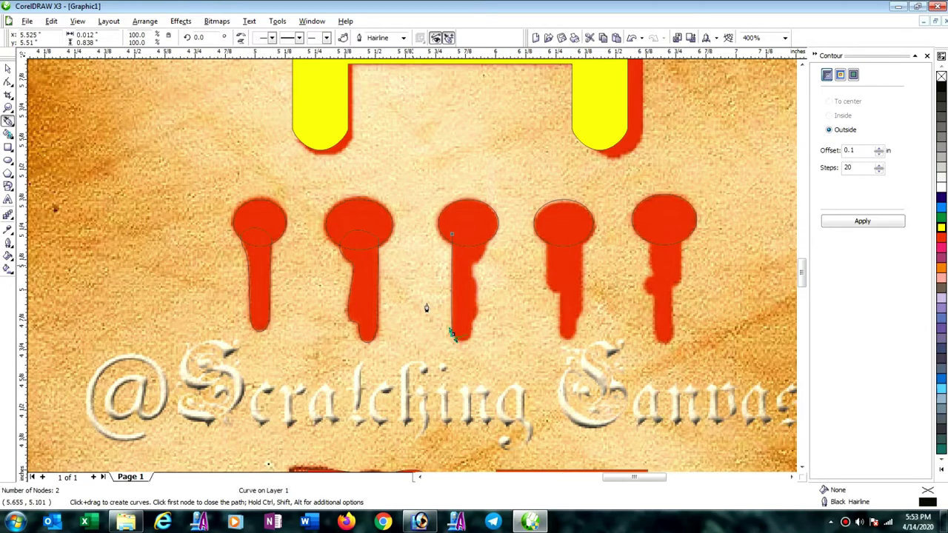
pyautogui.scroll(1, 426, 308)
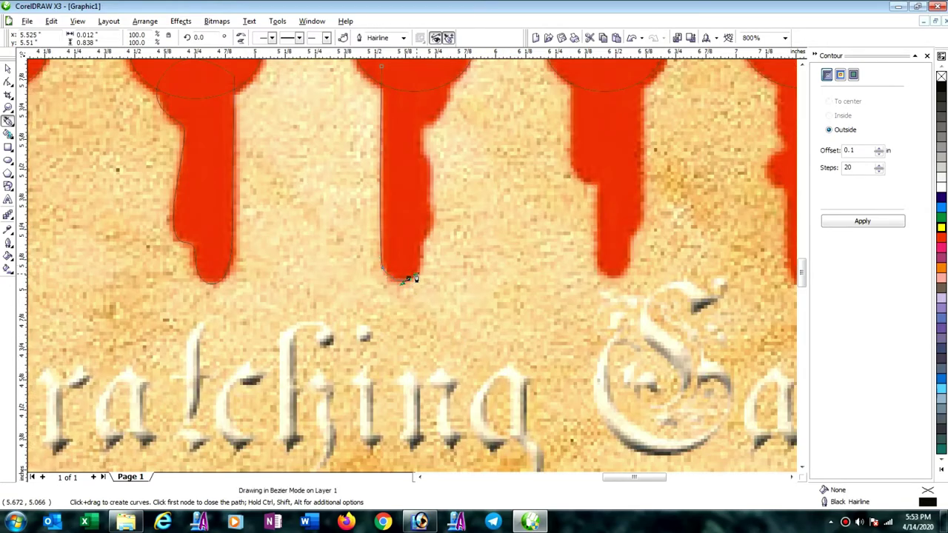
pyautogui.click(415, 278)
pyautogui.moveTo(419, 250)
pyautogui.mouseDown()
pyautogui.moveTo(430, 212)
pyautogui.moveTo(420, 135)
pyautogui.moveTo(430, 123)
pyautogui.mouseUp()
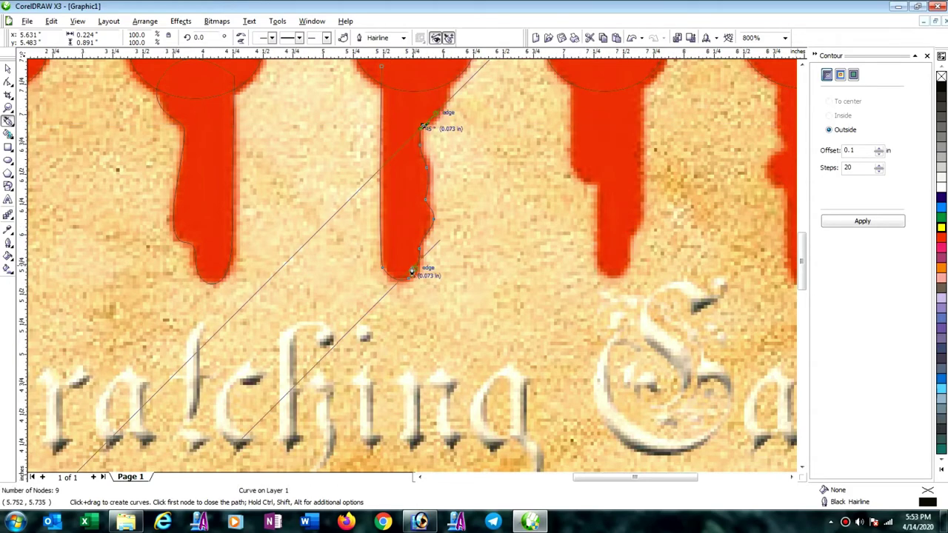
pyautogui.scroll(-1, 432, 191)
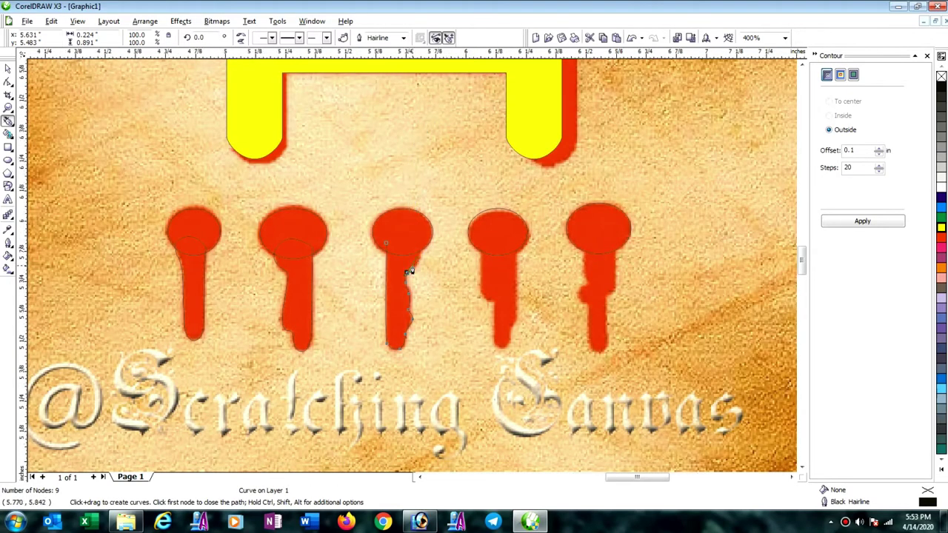
pyautogui.scroll(1, 426, 257)
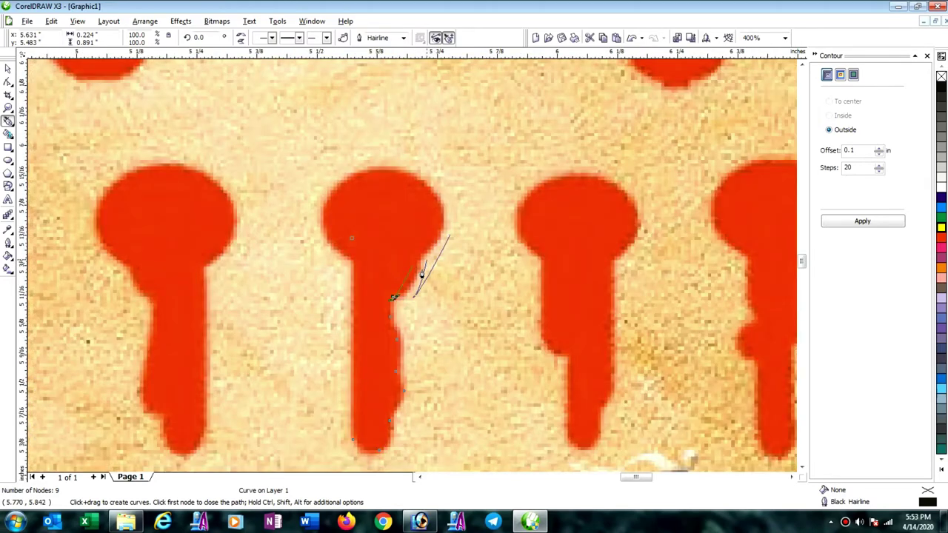
pyautogui.scroll(2, 419, 275)
pyautogui.moveTo(459, 261); pyautogui.dragTo(465, 221)
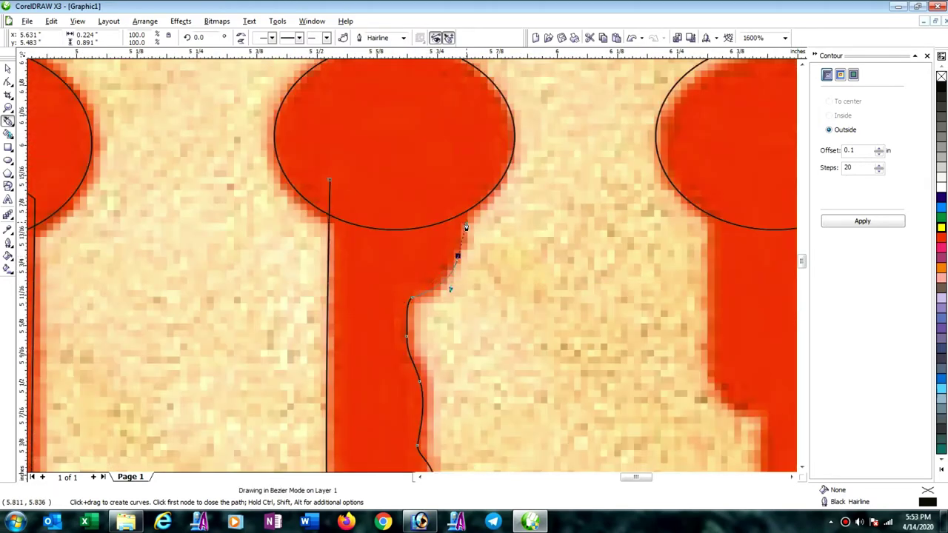
pyautogui.moveTo(456, 186); pyautogui.dragTo(464, 174)
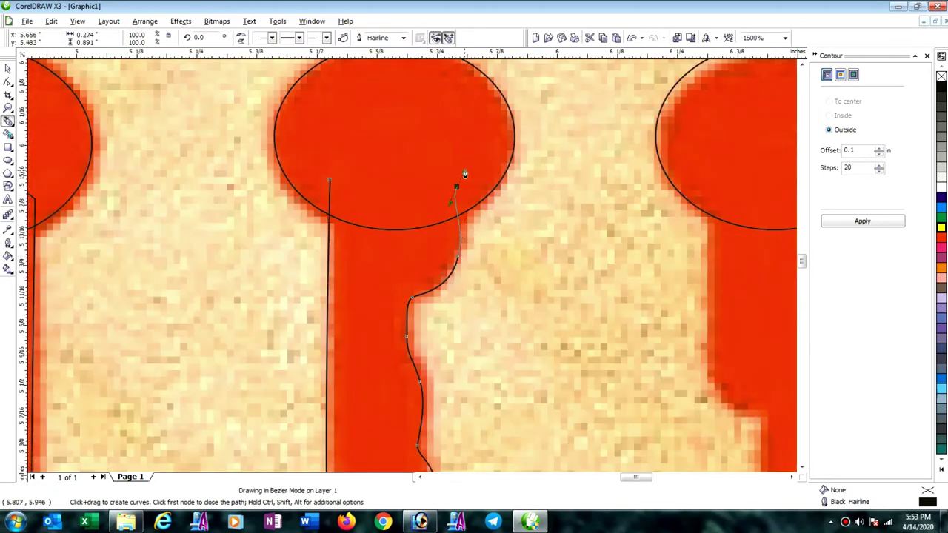
pyautogui.click(330, 181)
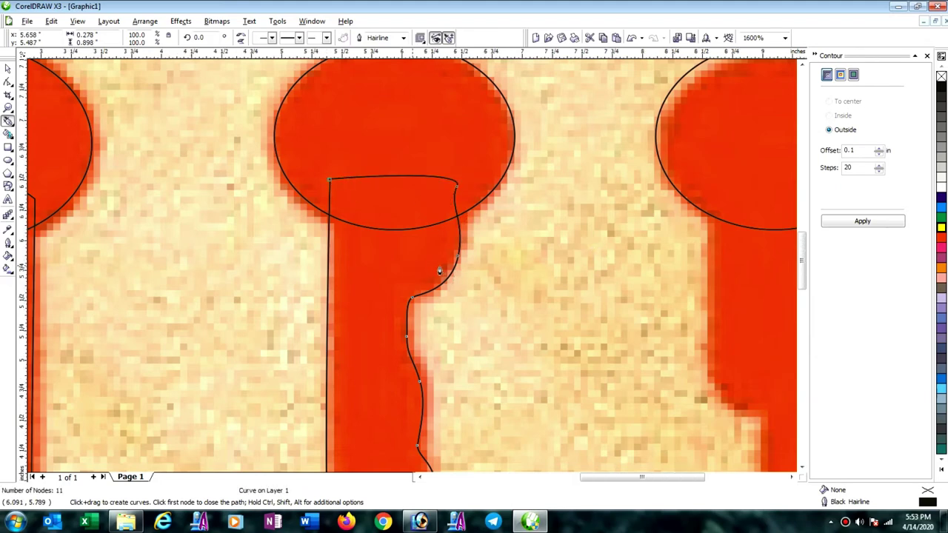
pyautogui.scroll(-2, 463, 280)
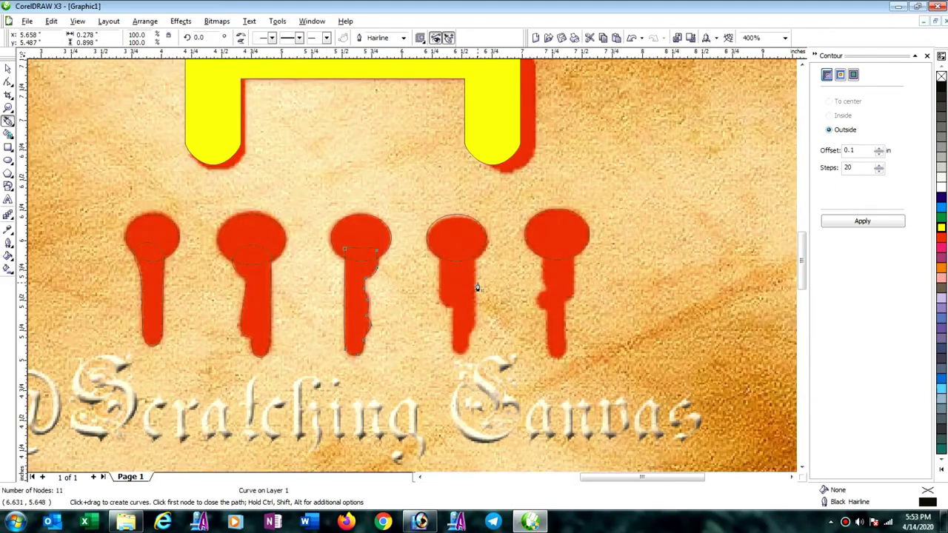
# Trace the fourth drip's outline down its left edge, around the bottom and up the right.
pyautogui.click(439, 250)
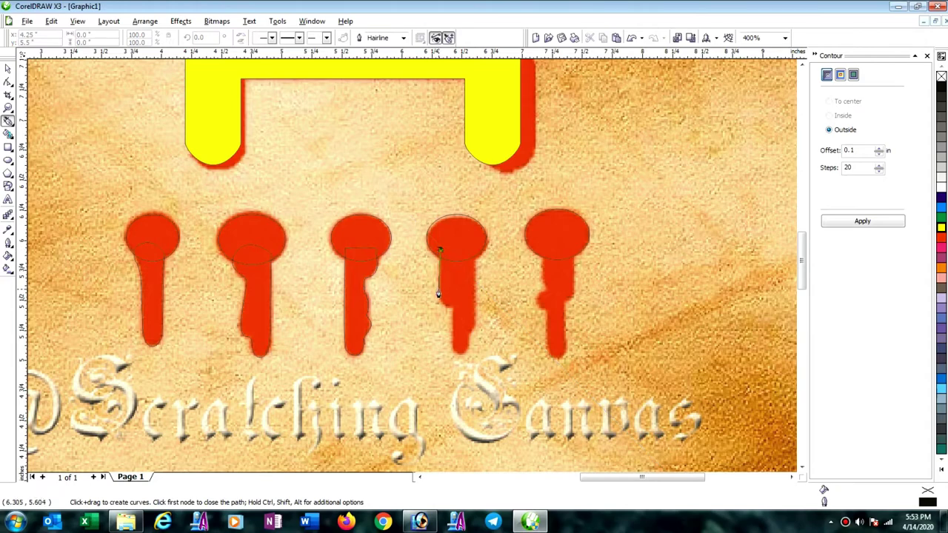
pyautogui.click(439, 294)
pyautogui.scroll(2, 461, 329)
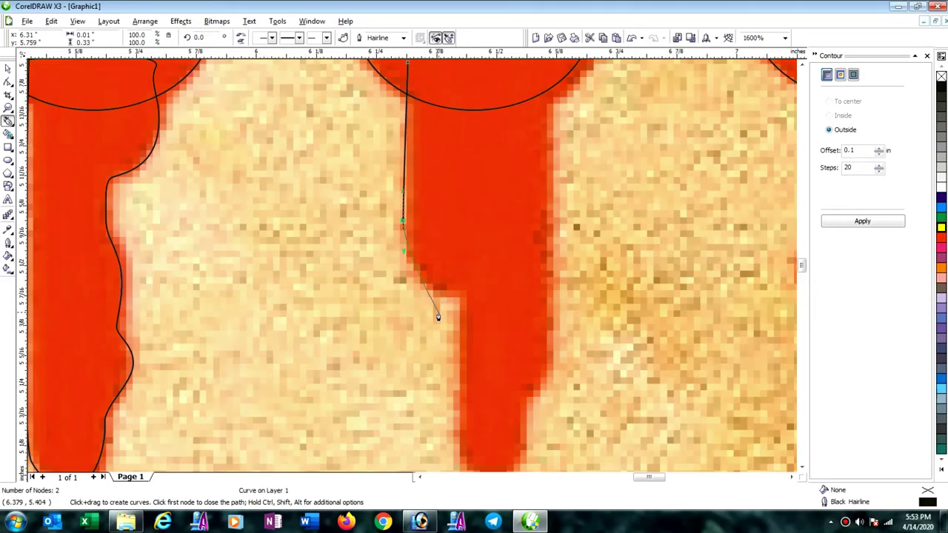
pyautogui.moveTo(462, 303); pyautogui.dragTo(465, 316)
pyautogui.scroll(-1, 421, 303)
pyautogui.scroll(-1, 389, 259)
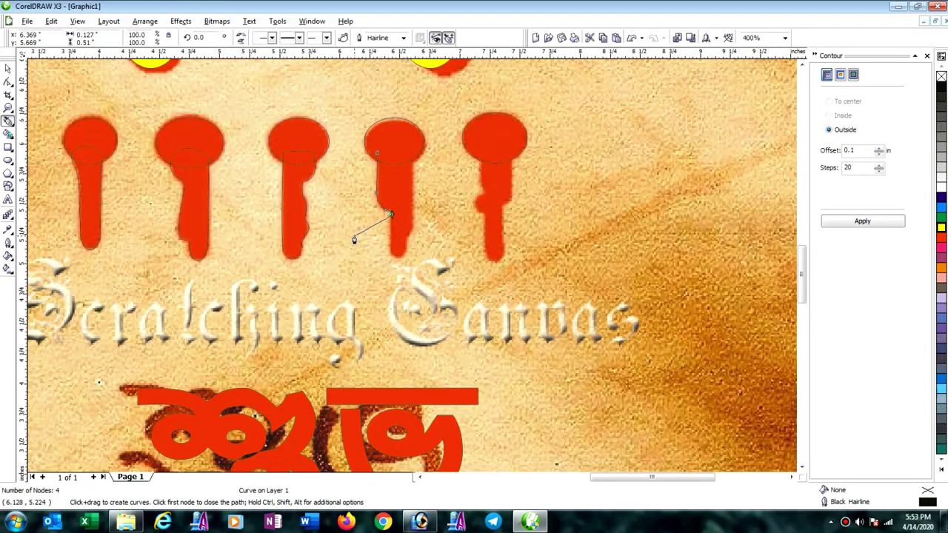
pyautogui.moveTo(391, 257); pyautogui.dragTo(393, 264)
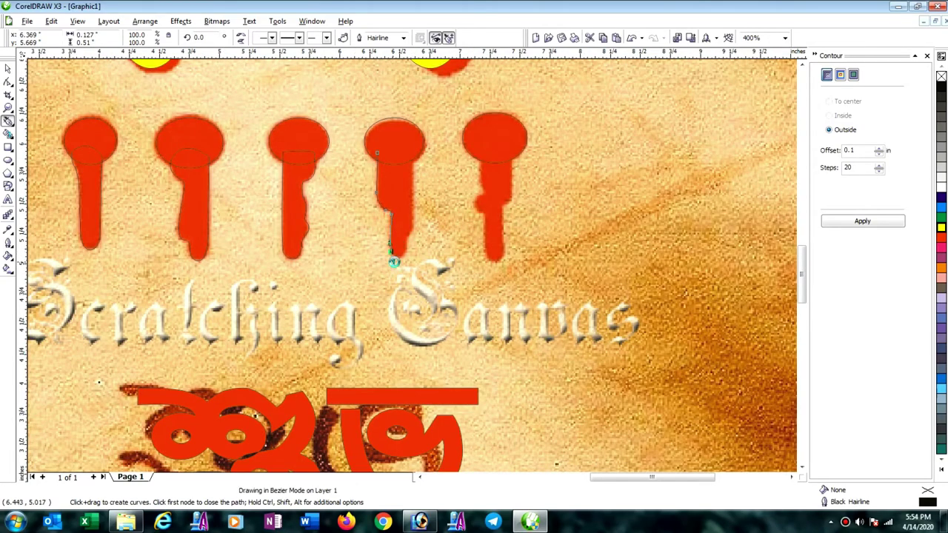
pyautogui.scroll(1, 411, 273)
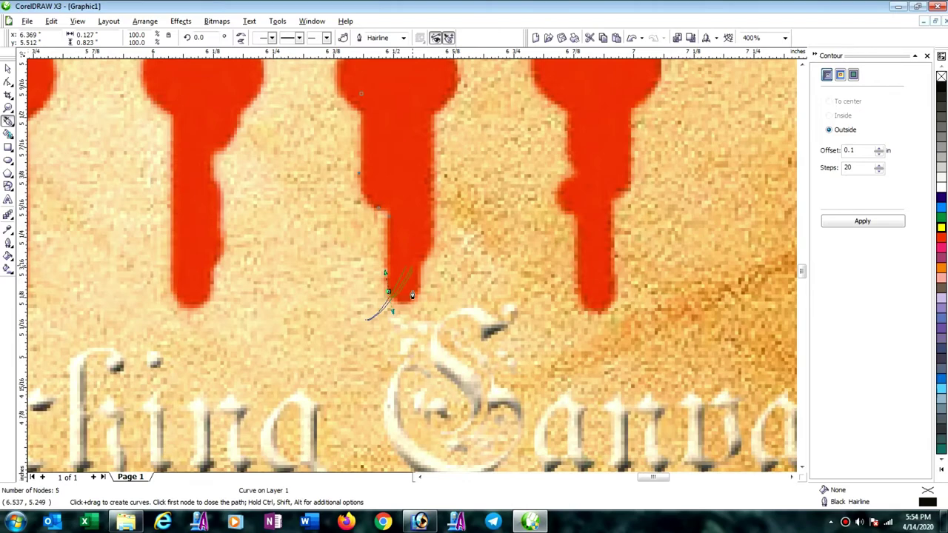
pyautogui.scroll(2, 413, 300)
pyautogui.moveTo(417, 312); pyautogui.dragTo(422, 268)
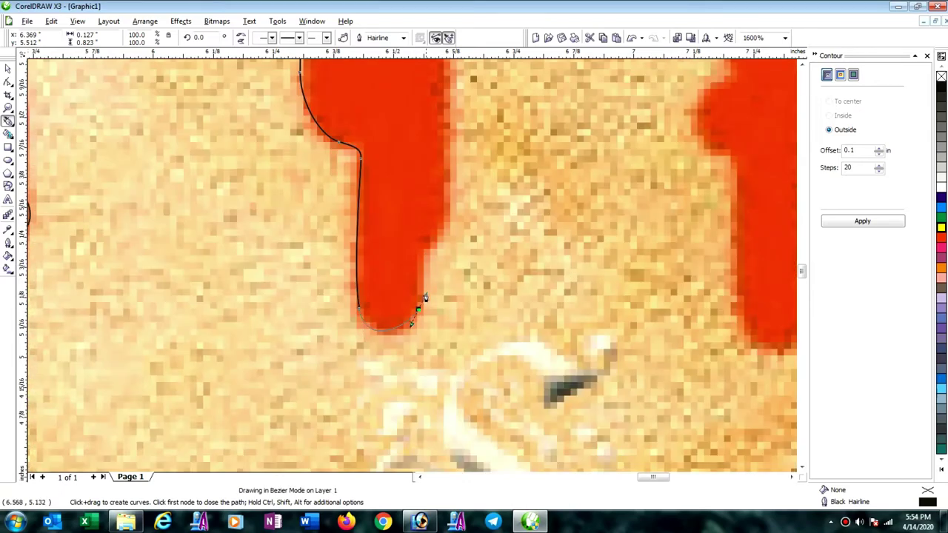
pyautogui.click(423, 254)
pyautogui.moveTo(442, 239); pyautogui.dragTo(442, 195)
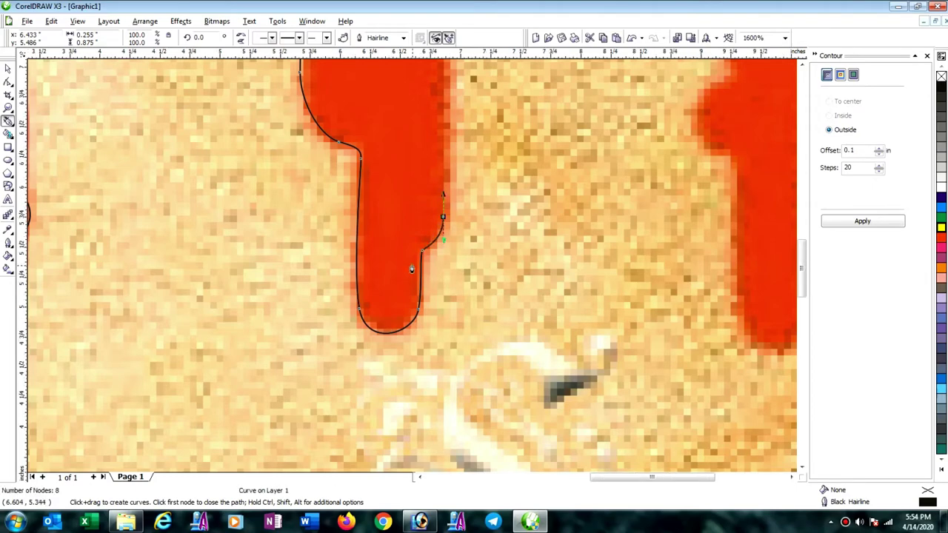
pyautogui.scroll(-2, 427, 234)
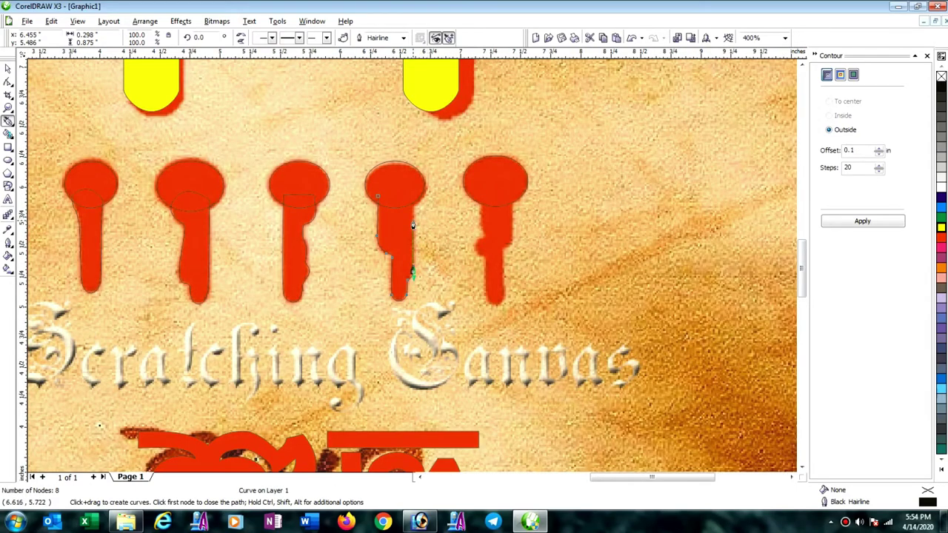
pyautogui.moveTo(412, 226); pyautogui.dragTo(417, 211)
pyautogui.click(393, 197)
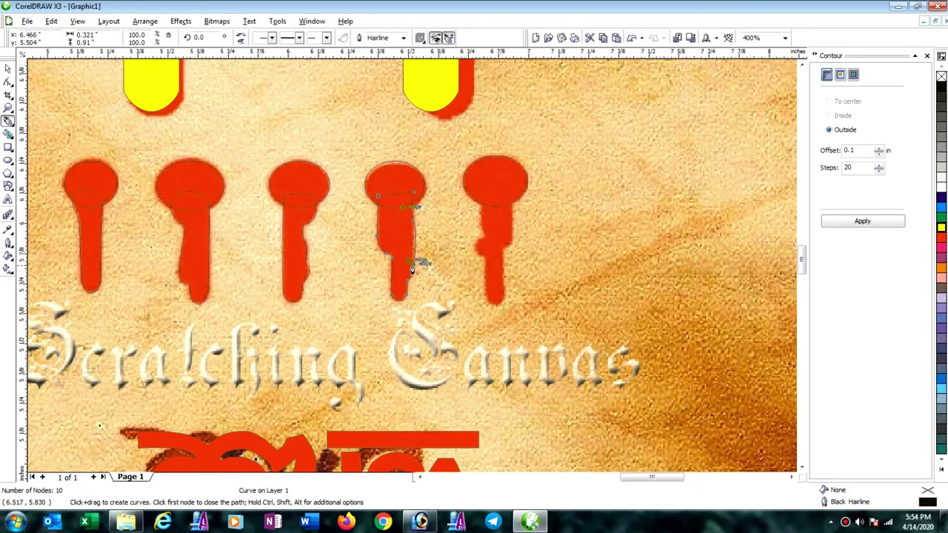
pyautogui.scroll(2, 429, 273)
pyautogui.scroll(2, 437, 276)
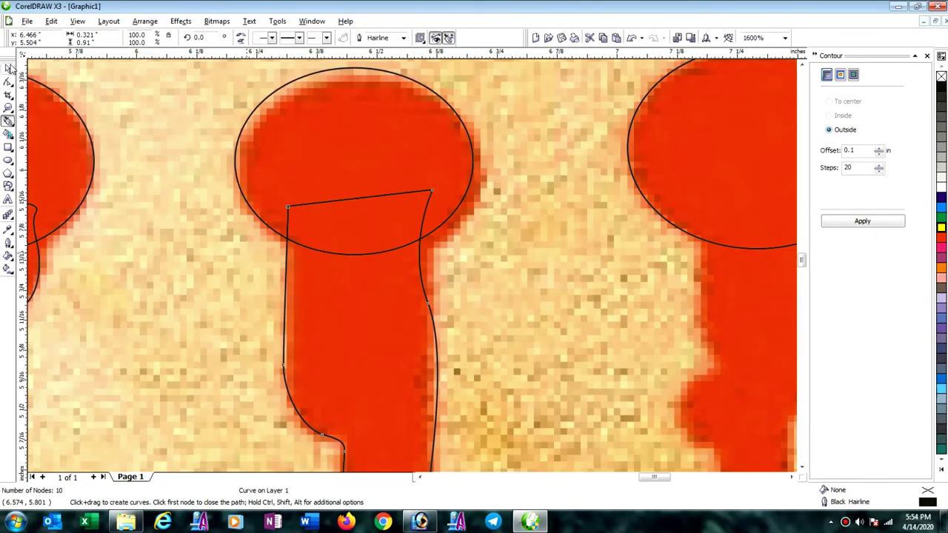
# Straighten the fourth outline's right side along the drip using node editing.
pyautogui.press('space')
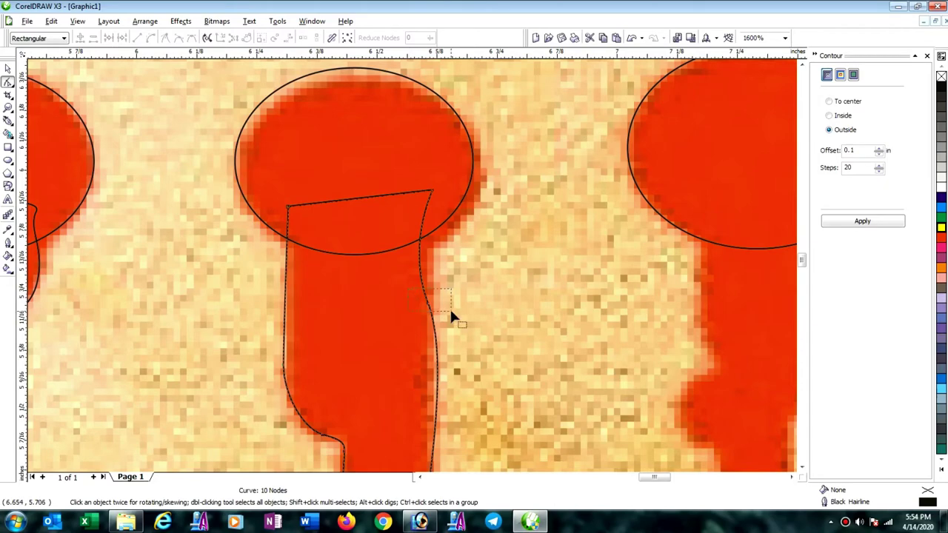
pyautogui.moveTo(409, 289); pyautogui.dragTo(450, 314)
pyautogui.moveTo(450, 362); pyautogui.dragTo(431, 373)
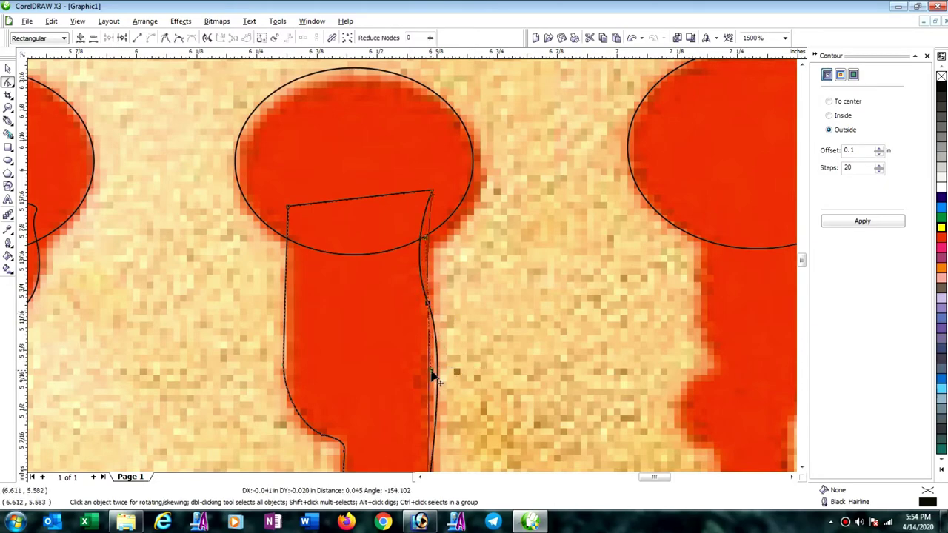
pyautogui.scroll(-1, 412, 262)
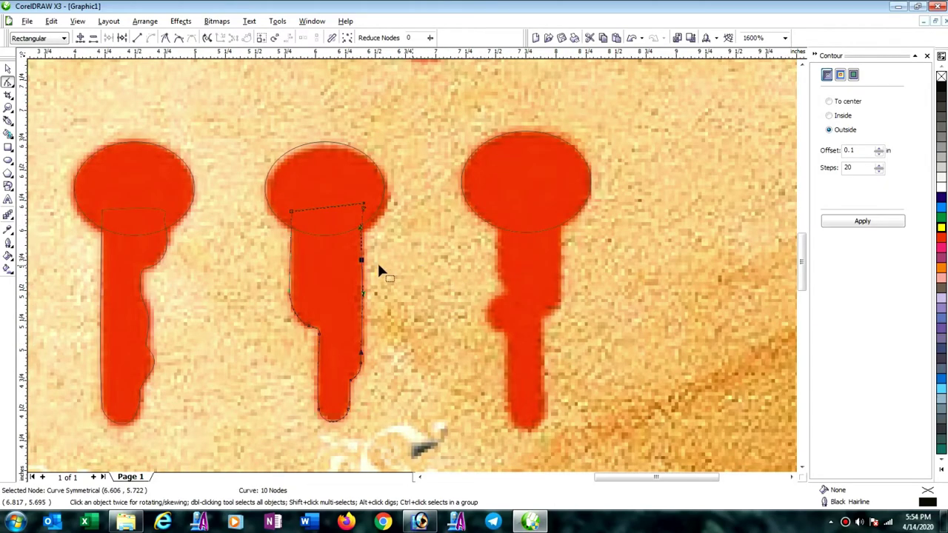
pyautogui.scroll(-1, 377, 261)
pyautogui.click(8, 120)
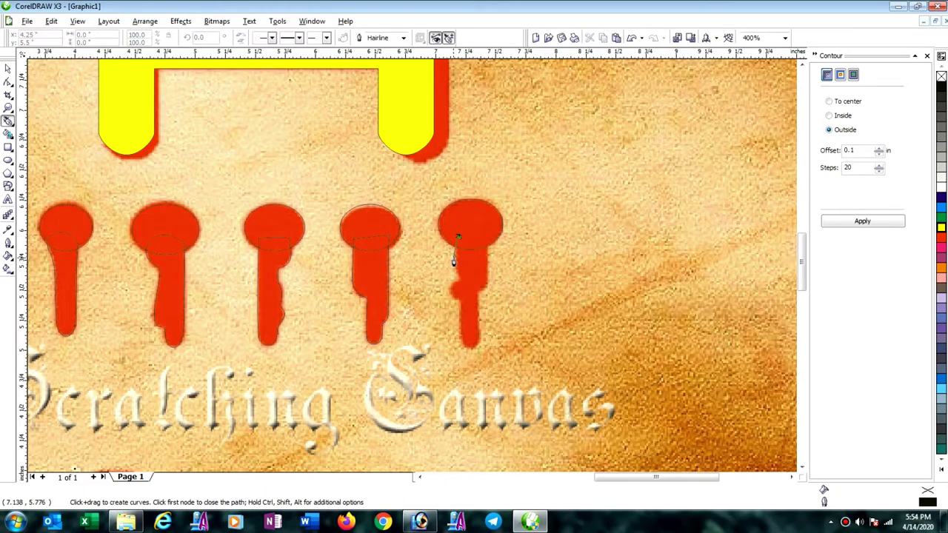
# Trace the fifth drip's outline down its left edge, around the bottom and up the right.
pyautogui.moveTo(454, 261); pyautogui.dragTo(454, 253)
pyautogui.scroll(1, 415, 261)
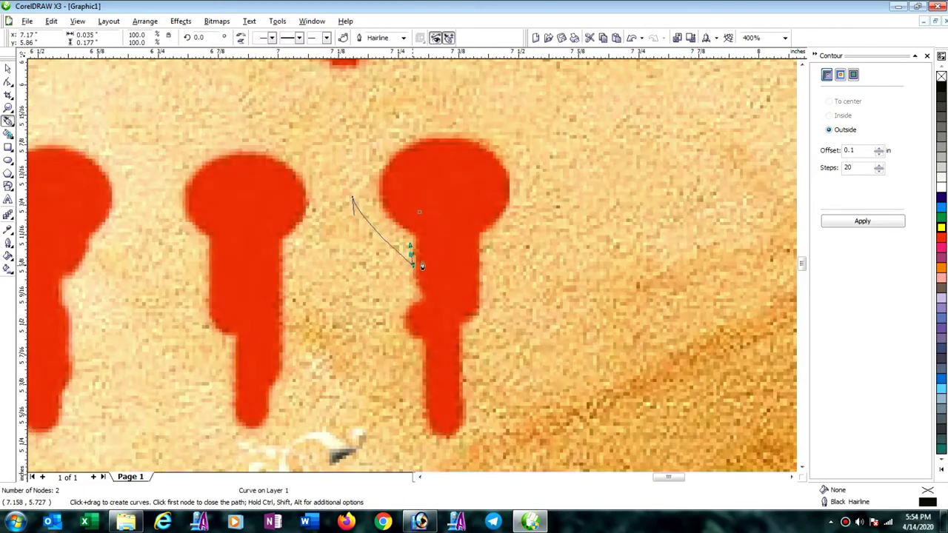
pyautogui.scroll(1, 423, 266)
pyautogui.moveTo(363, 257)
pyautogui.mouseDown()
pyautogui.moveTo(376, 272)
pyautogui.moveTo(344, 324)
pyautogui.moveTo(371, 373)
pyautogui.moveTo(408, 267)
pyautogui.mouseUp()
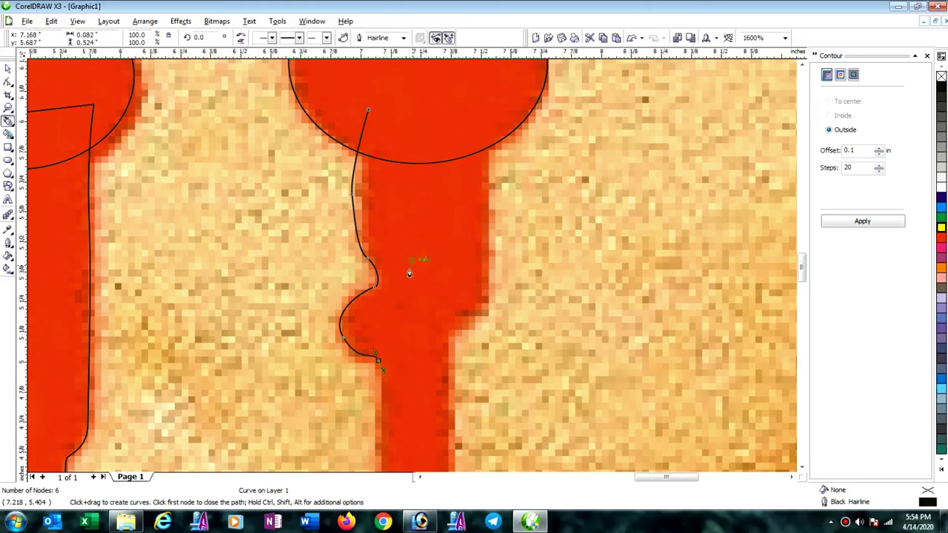
pyautogui.scroll(-2, 408, 271)
pyautogui.scroll(-2, 403, 329)
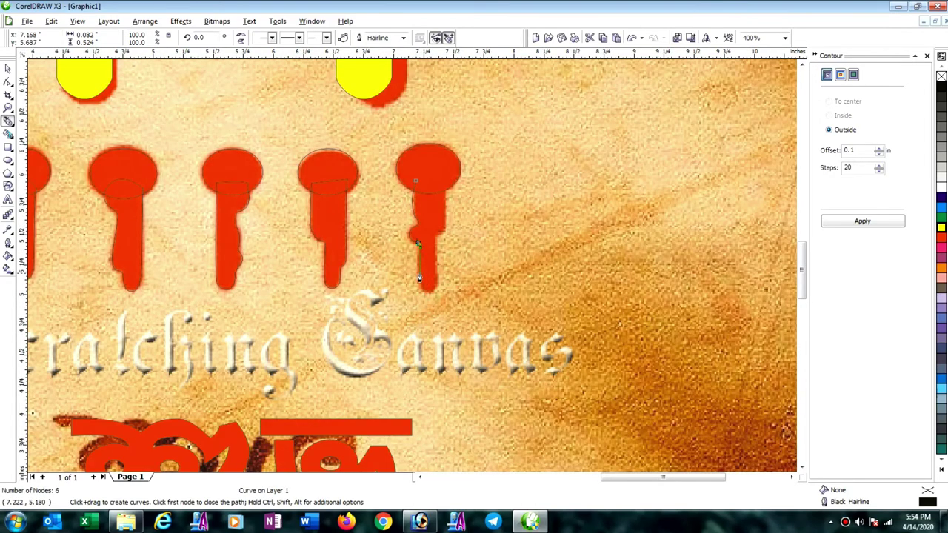
pyautogui.click(419, 289)
pyautogui.scroll(2, 414, 285)
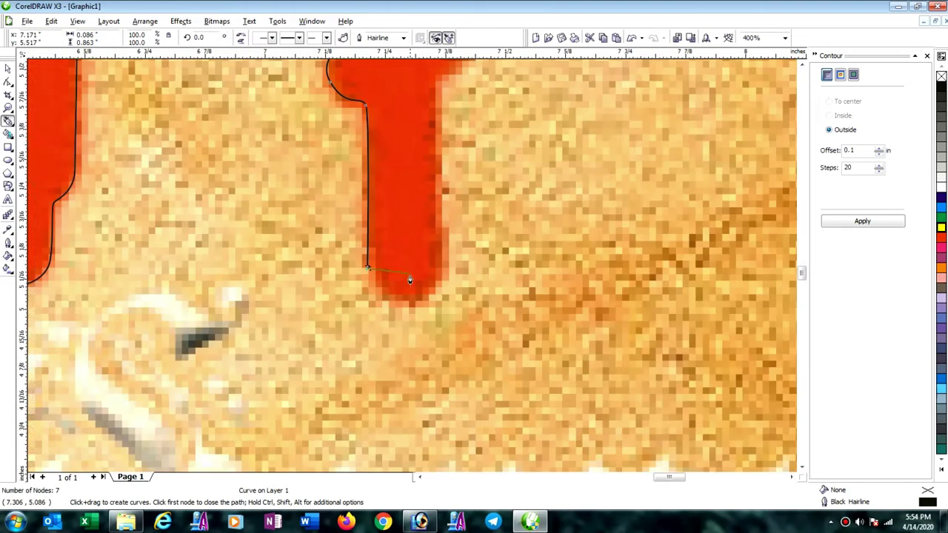
pyautogui.moveTo(387, 299)
pyautogui.mouseDown()
pyautogui.moveTo(400, 309)
pyautogui.moveTo(438, 262)
pyautogui.mouseUp()
pyautogui.moveTo(436, 123); pyautogui.dragTo(441, 104)
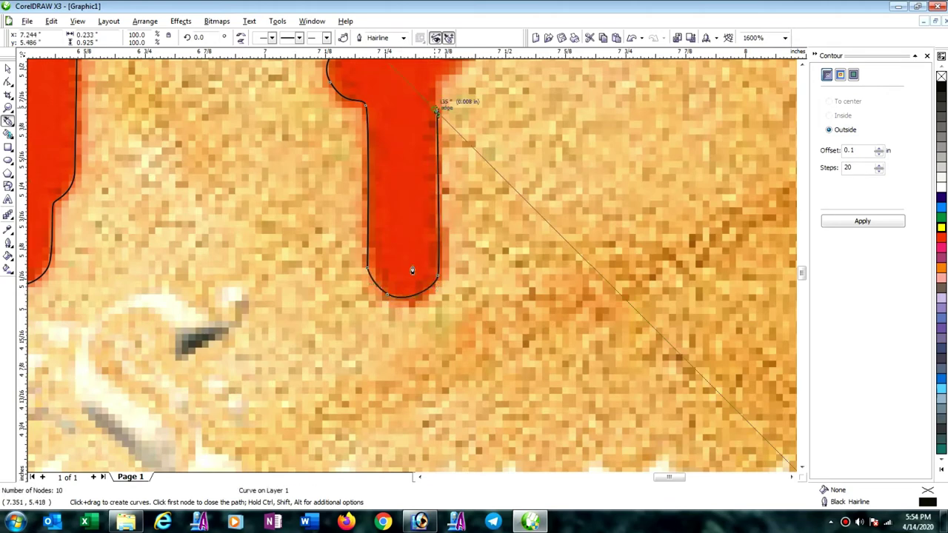
pyautogui.scroll(-1, 432, 194)
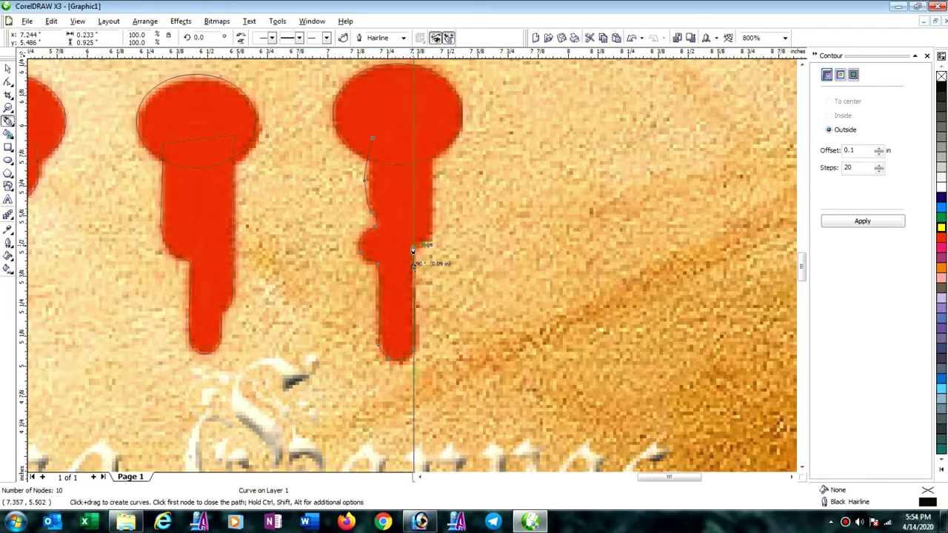
pyautogui.moveTo(413, 244)
pyautogui.mouseDown()
pyautogui.moveTo(440, 230)
pyautogui.moveTo(432, 192)
pyautogui.mouseUp()
pyautogui.click(429, 144)
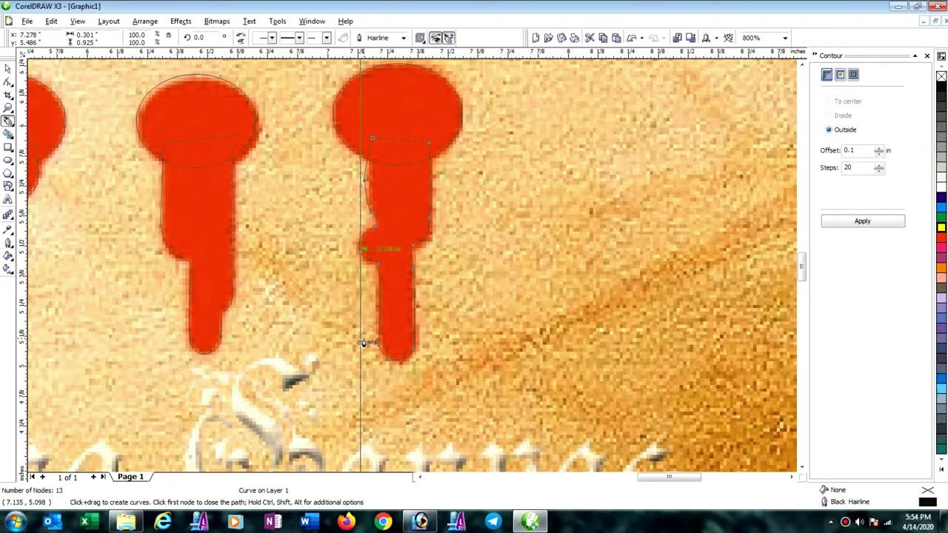
pyautogui.scroll(1, 422, 271)
pyautogui.scroll(1, 429, 275)
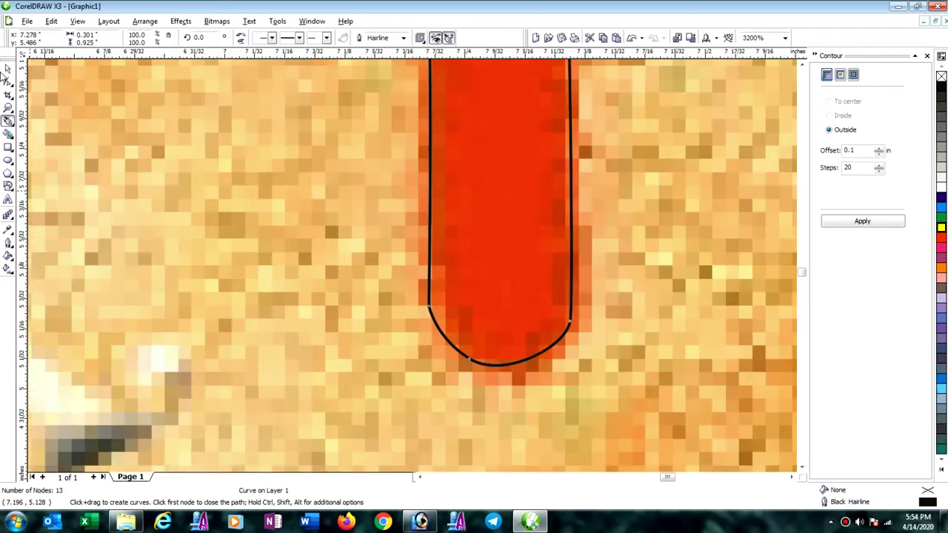
# Adjust the bottom node of the fifth outline so its curve fits the drip.
pyautogui.click(8, 81)
pyautogui.click(446, 337)
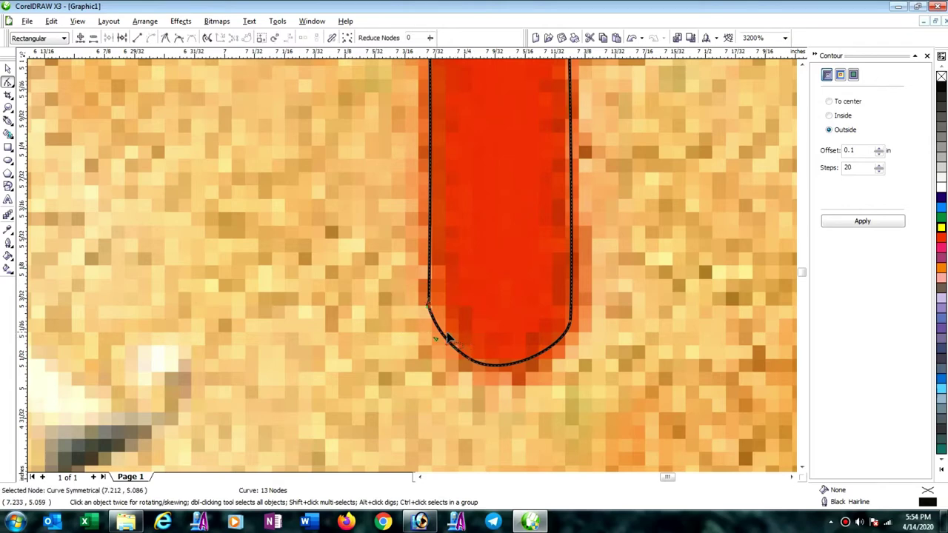
pyautogui.moveTo(434, 339)
pyautogui.mouseDown()
pyautogui.moveTo(430, 348)
pyautogui.moveTo(468, 342)
pyautogui.mouseUp()
pyautogui.scroll(-2, 419, 269)
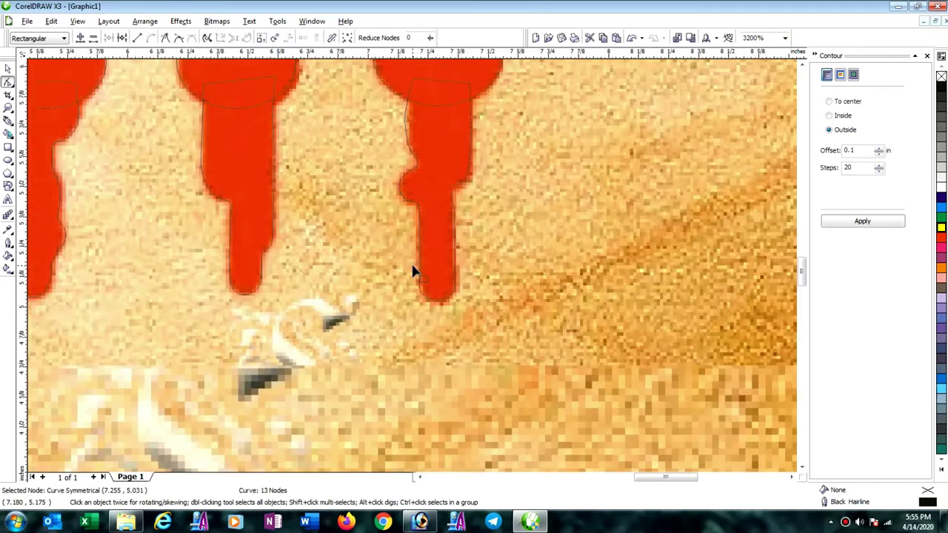
pyautogui.scroll(-1, 414, 272)
pyautogui.scroll(-2, 450, 273)
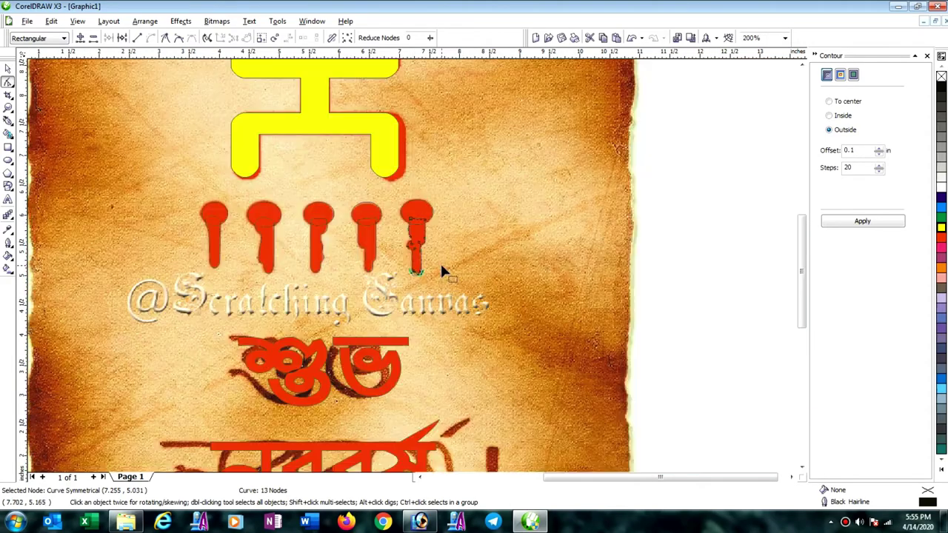
# Select all five drip outlines and combine them into one curve with Ctrl+L.
pyautogui.click(7, 69)
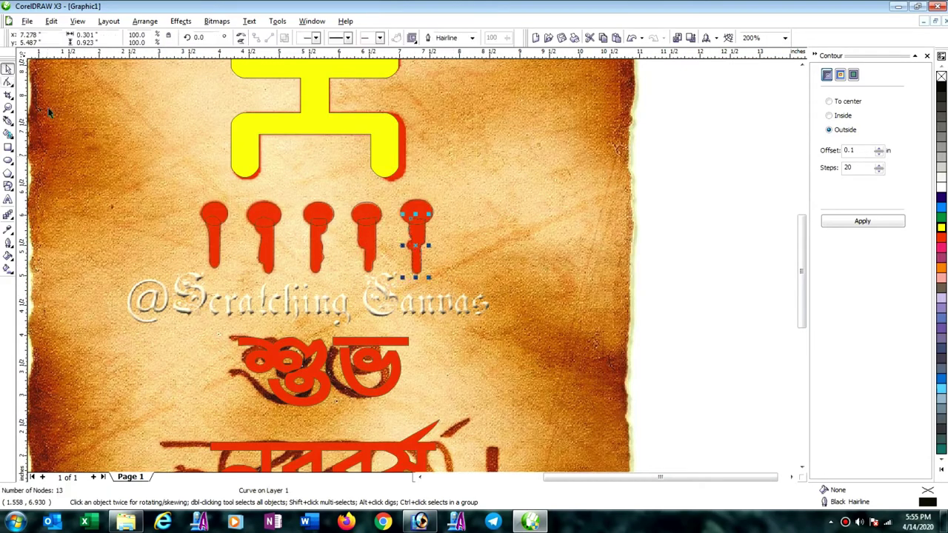
pyautogui.moveTo(650, 167); pyautogui.dragTo(191, 280)
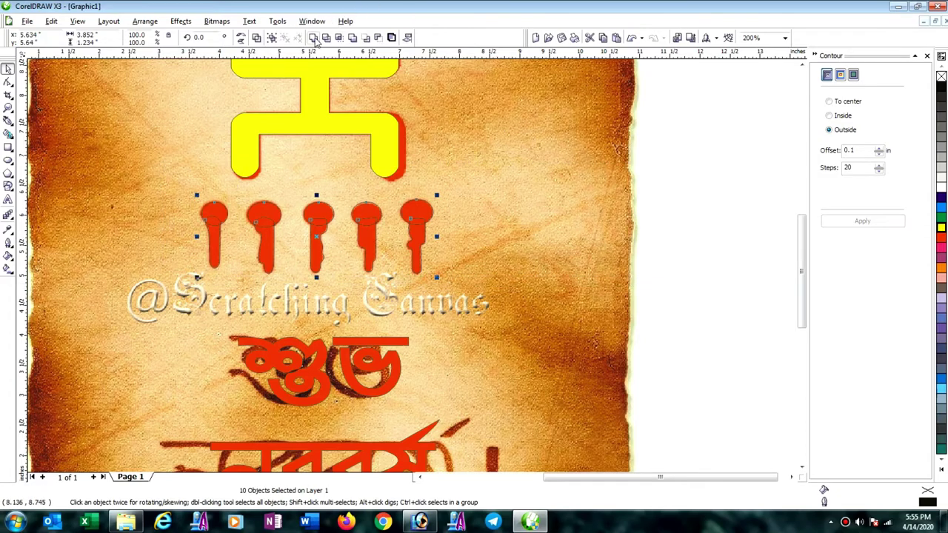
pyautogui.hotkey('ctrl', 'l')
# Draw a straight 2-node Bezier line along the scroll's top edge.
pyautogui.click(688, 241)
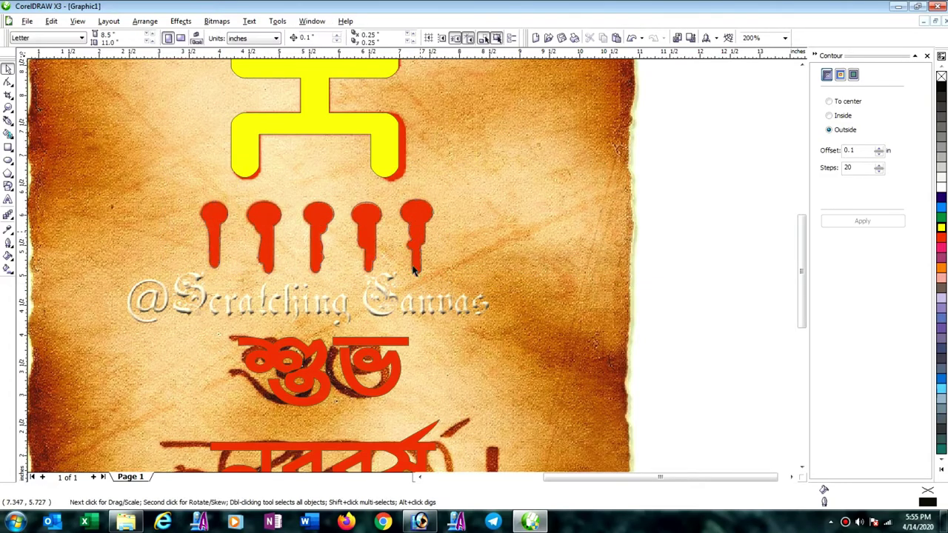
pyautogui.scroll(-3, 416, 276)
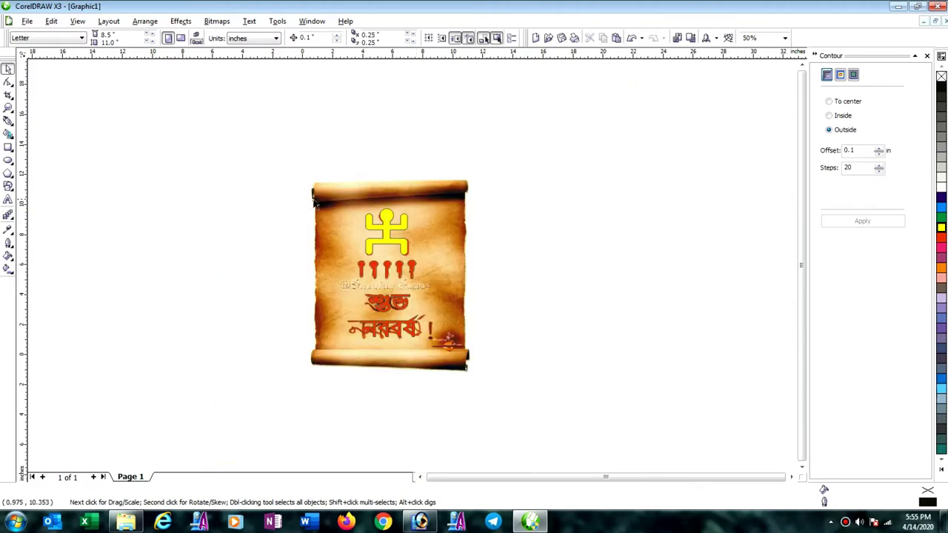
pyautogui.scroll(2, 349, 176)
pyautogui.scroll(-1, 412, 271)
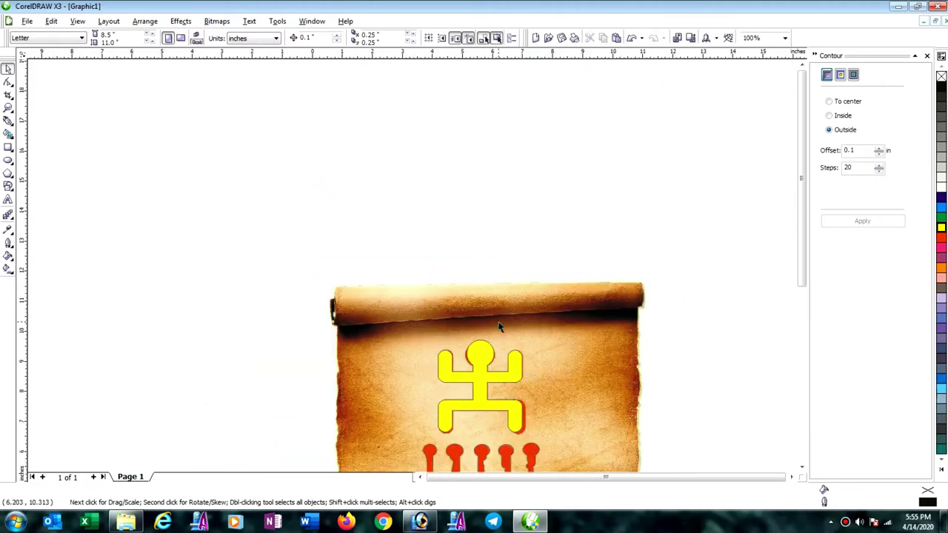
pyautogui.click(8, 121)
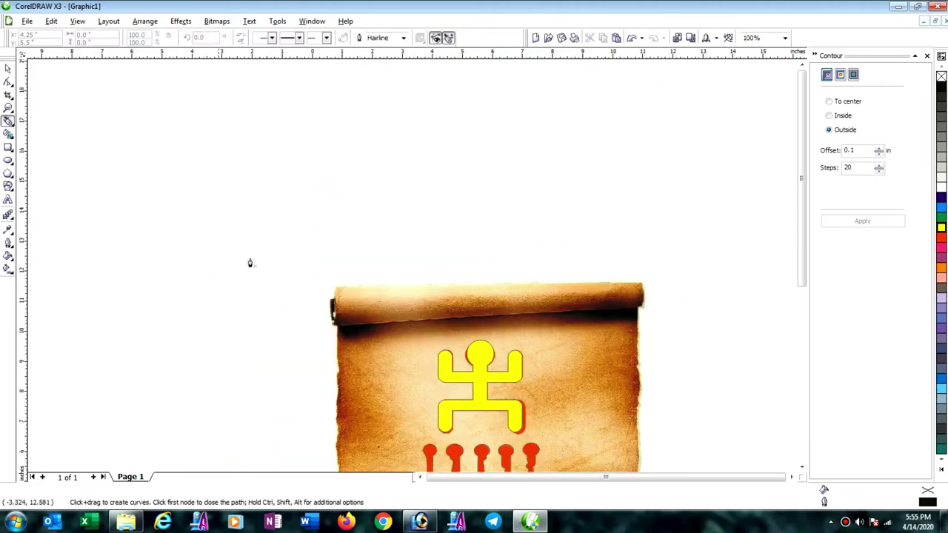
pyautogui.click(333, 286)
pyautogui.click(644, 285)
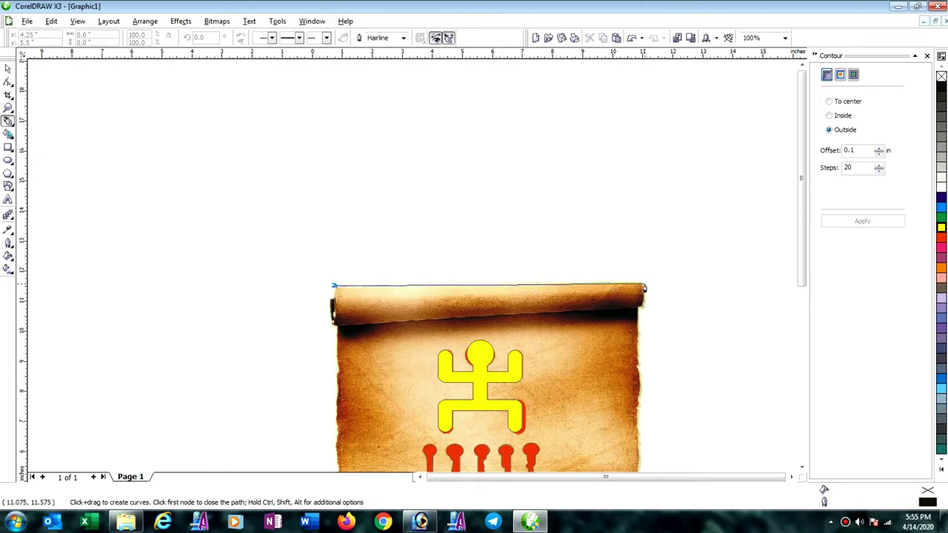
pyautogui.press('space')
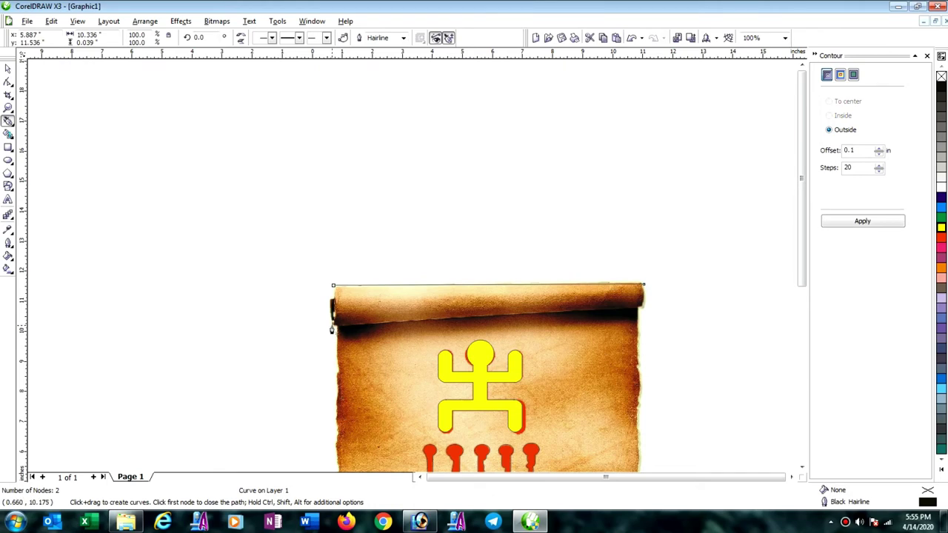
# Trace straight lines along the top roll's lower edge and the bottom roll's upper and lower edges.
pyautogui.click(332, 328)
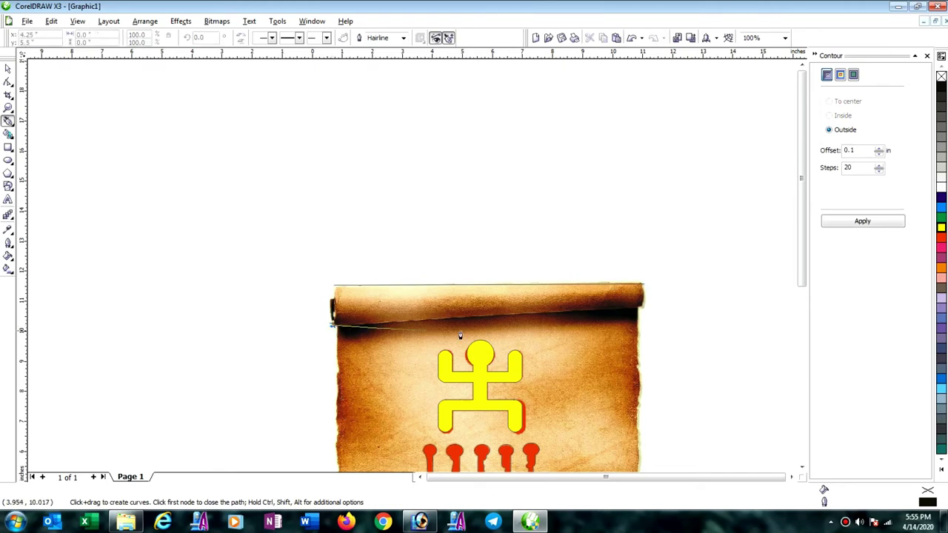
pyautogui.click(643, 310)
pyautogui.scroll(-2, 365, 231)
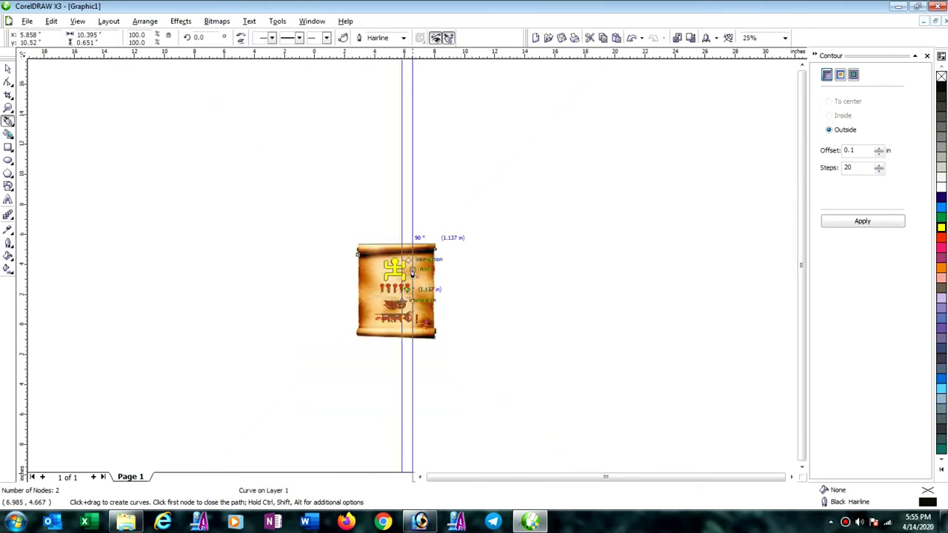
pyautogui.scroll(2, 412, 274)
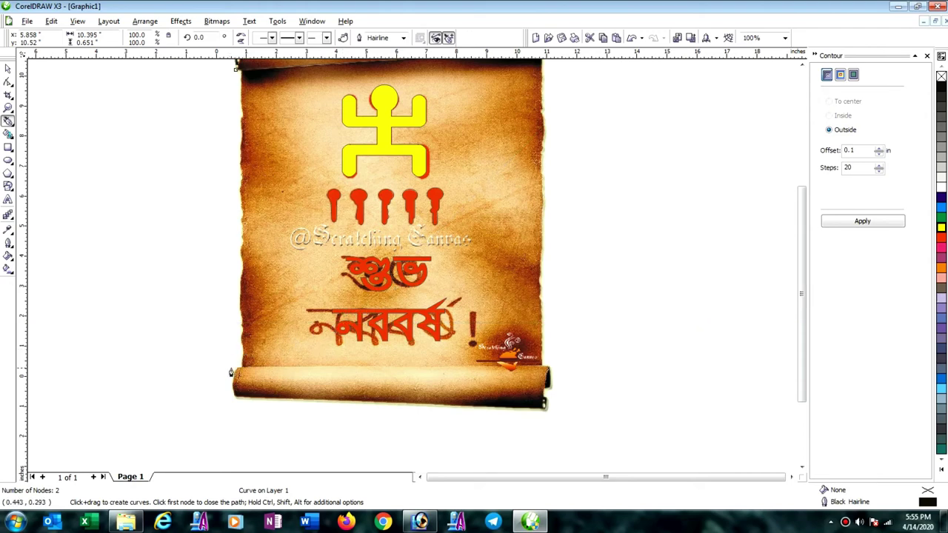
pyautogui.click(230, 369)
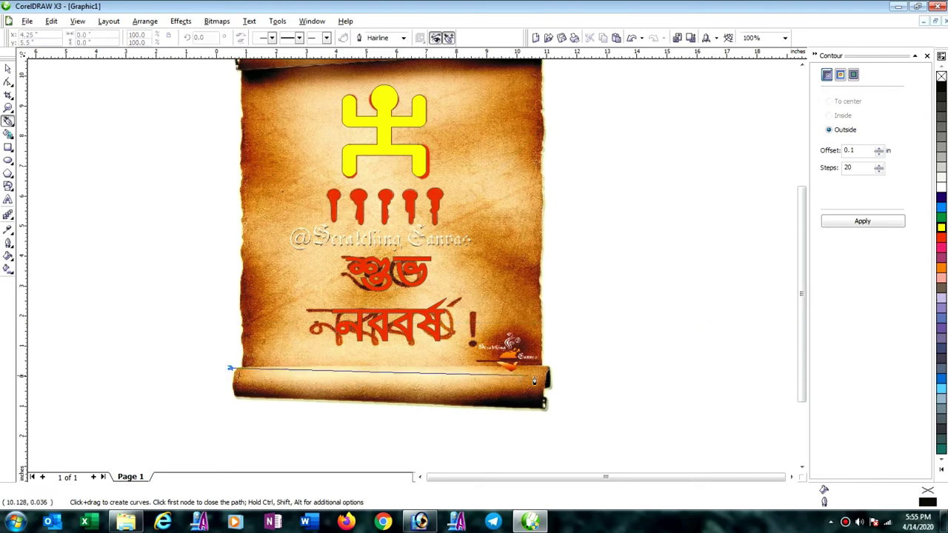
pyautogui.click(567, 367)
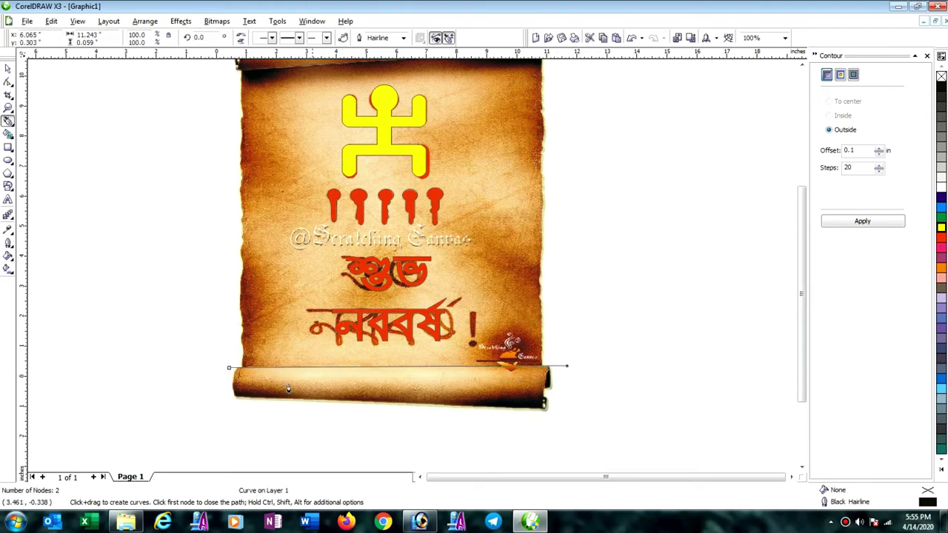
pyautogui.click(223, 395)
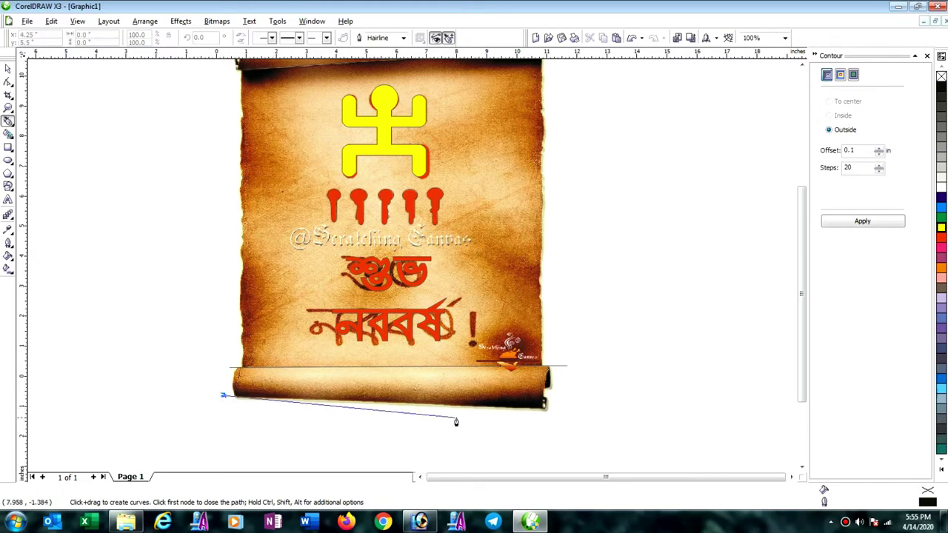
pyautogui.click(565, 409)
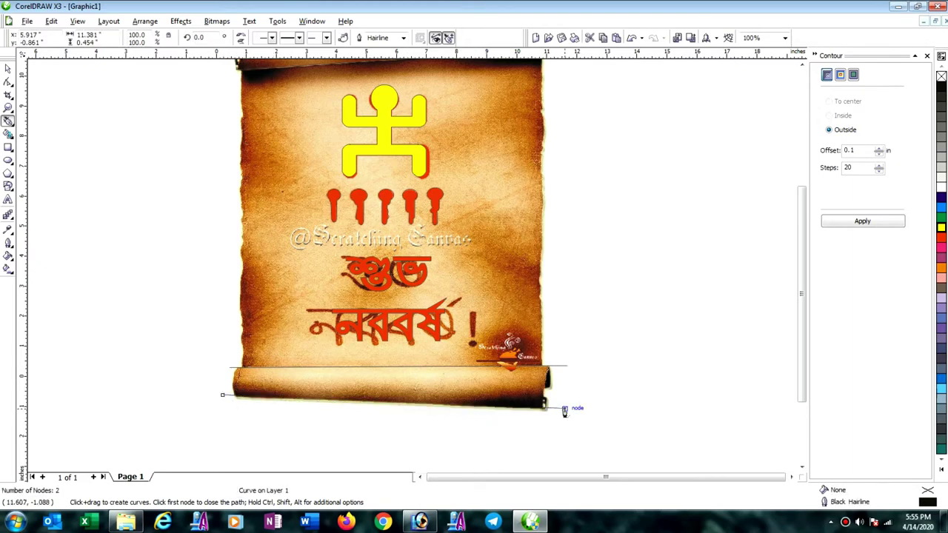
pyautogui.scroll(-3, 440, 259)
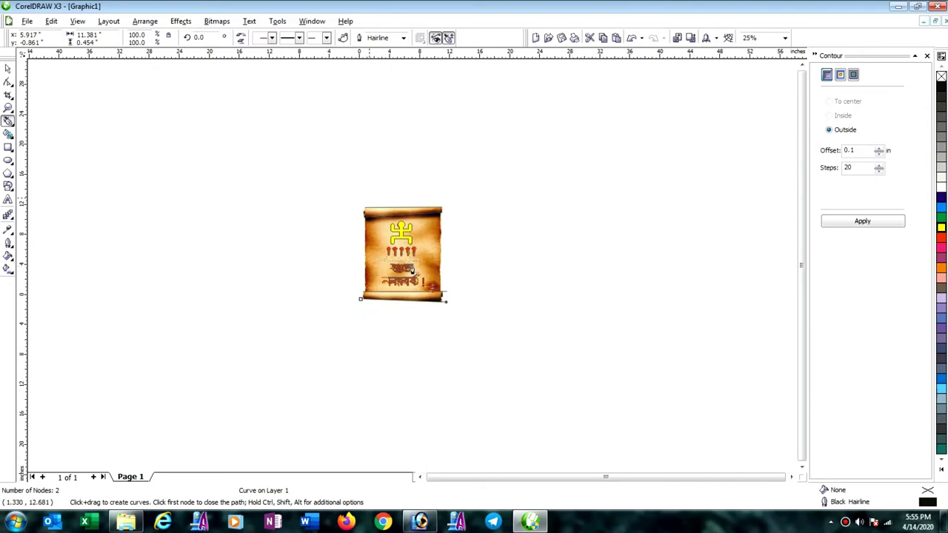
pyautogui.scroll(3, 417, 284)
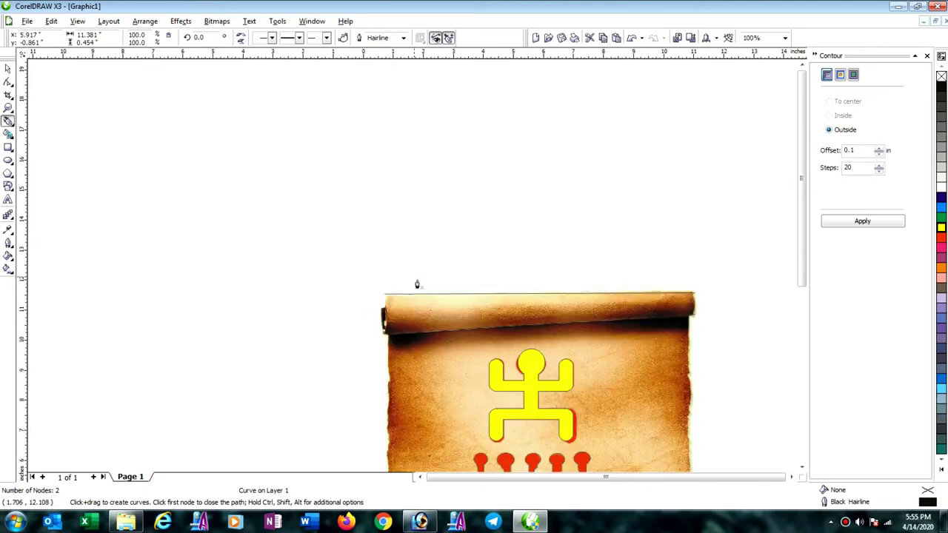
pyautogui.click(7, 82)
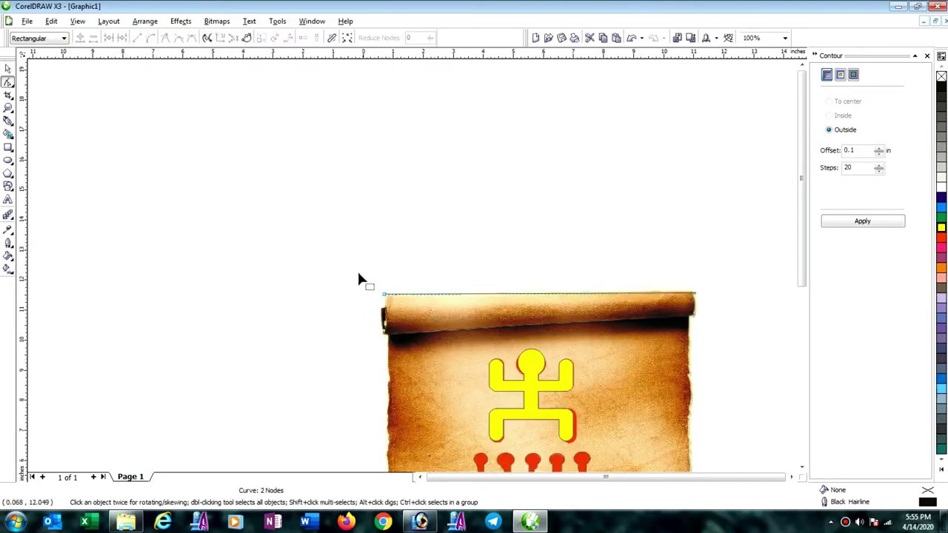
# Pull the left ends of the top line and lower roll line out past the scroll's left edge.
pyautogui.moveTo(360, 274)
pyautogui.mouseDown()
pyautogui.moveTo(392, 306)
pyautogui.moveTo(373, 295)
pyautogui.mouseUp()
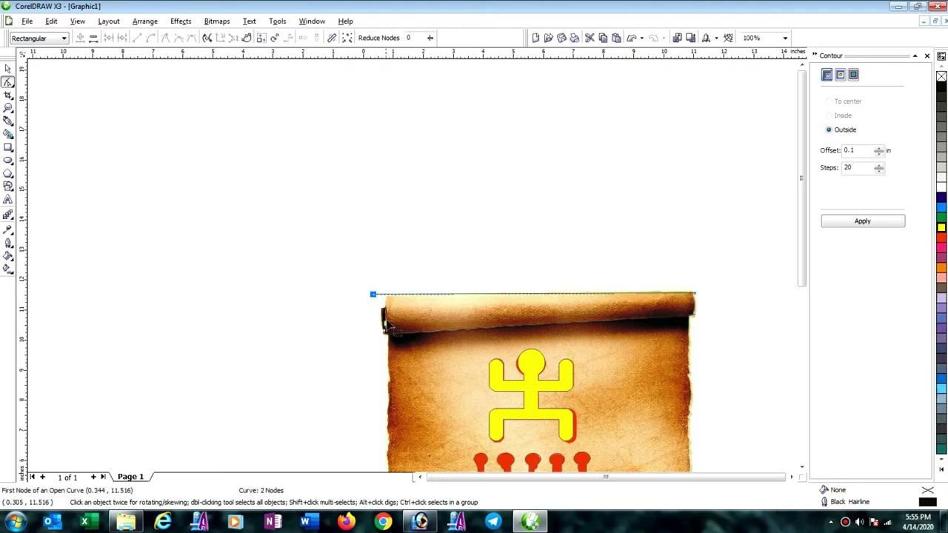
pyautogui.click(392, 345)
pyautogui.click(383, 334)
pyautogui.moveTo(383, 337); pyautogui.dragTo(374, 335)
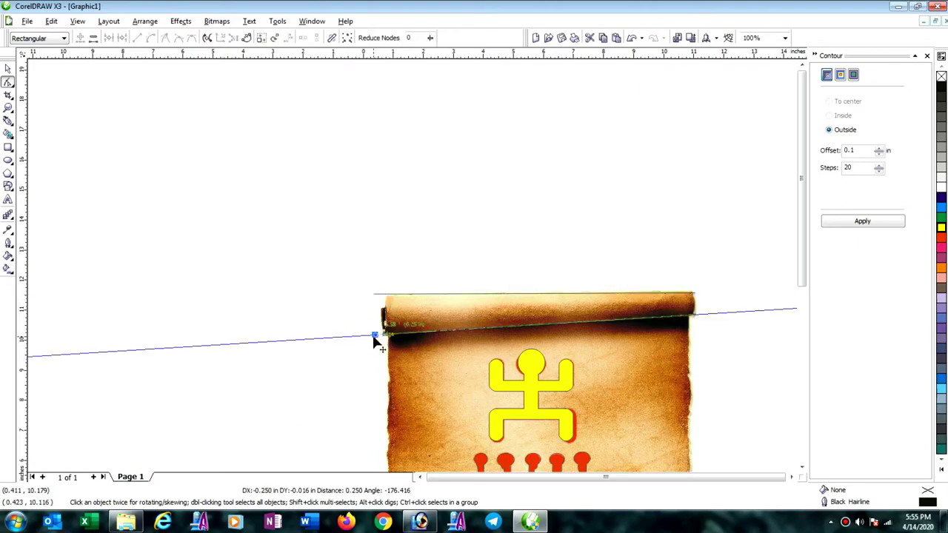
# Extend the right ends of the roll line and top line past the scroll's right edge.
pyautogui.click(692, 317)
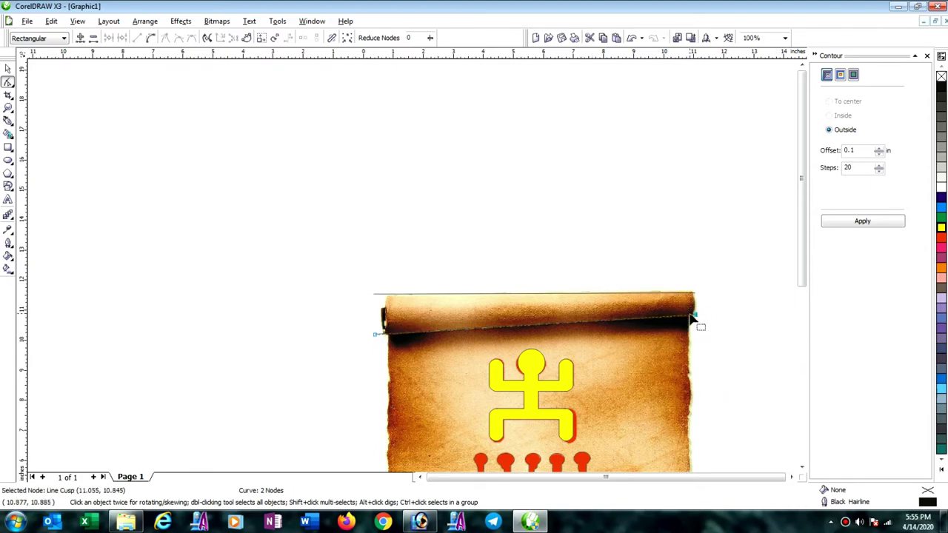
pyautogui.moveTo(695, 320); pyautogui.dragTo(701, 315)
pyautogui.click(702, 296)
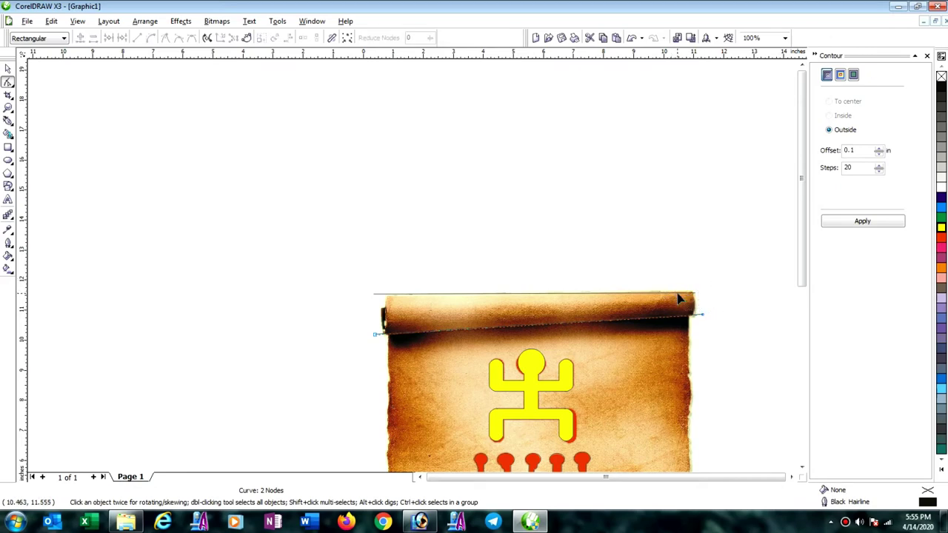
pyautogui.moveTo(700, 295); pyautogui.dragTo(706, 297)
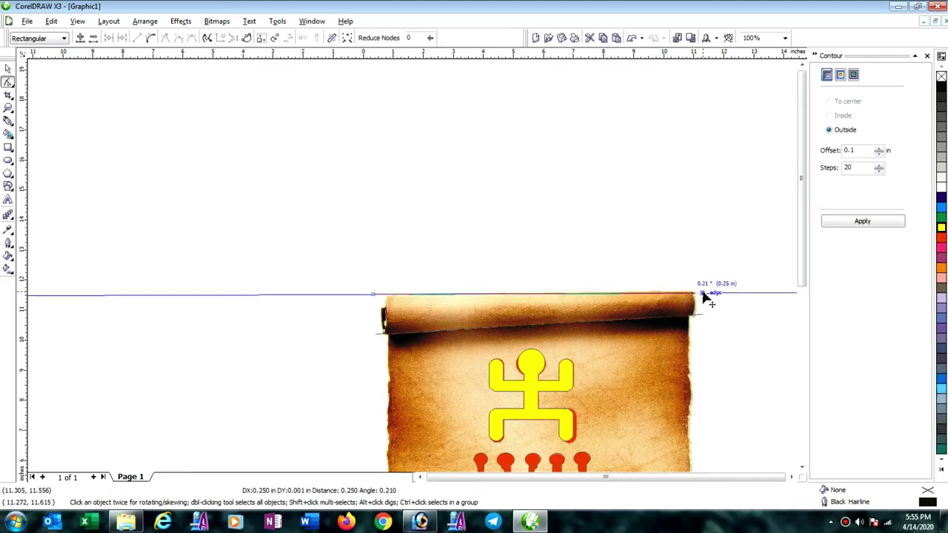
pyautogui.scroll(-3, 410, 264)
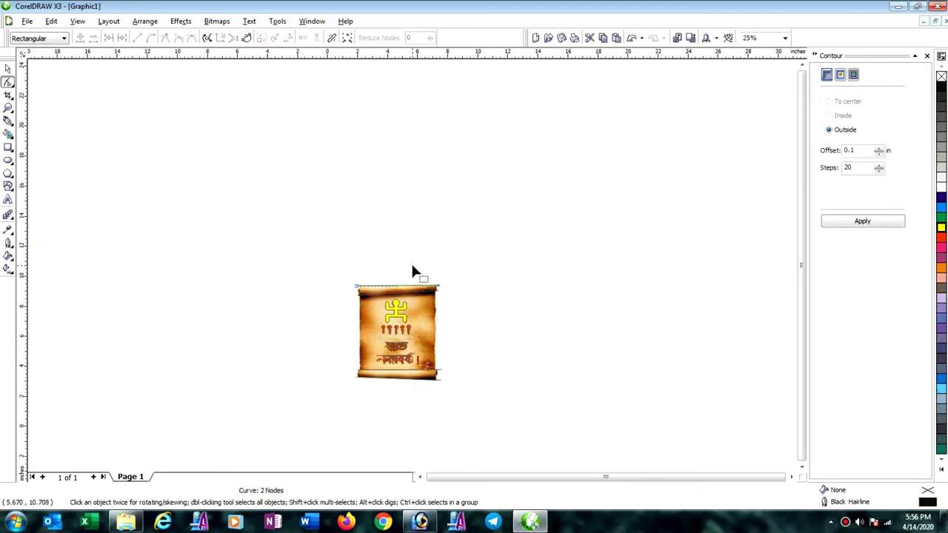
pyautogui.scroll(3, 413, 271)
pyautogui.scroll(-1, 413, 269)
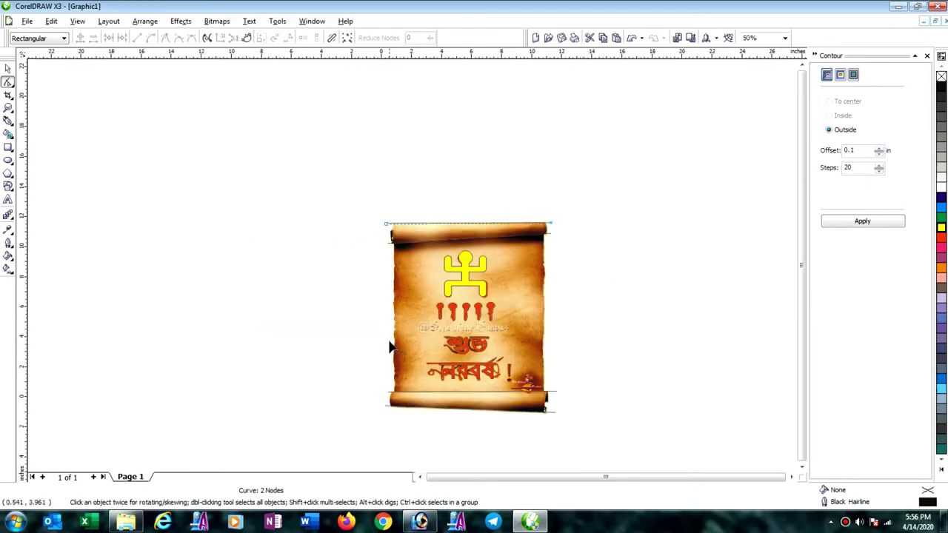
pyautogui.scroll(1, 413, 271)
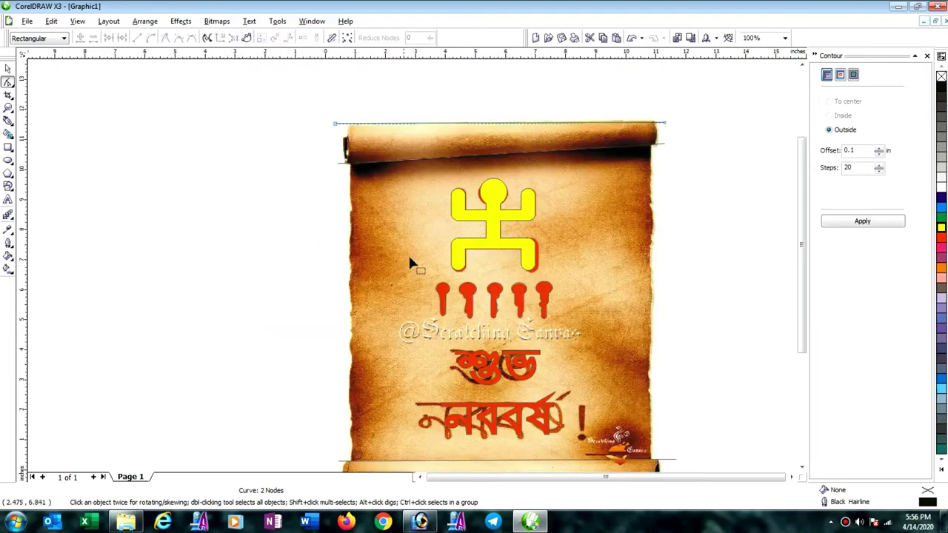
pyautogui.scroll(-1, 426, 273)
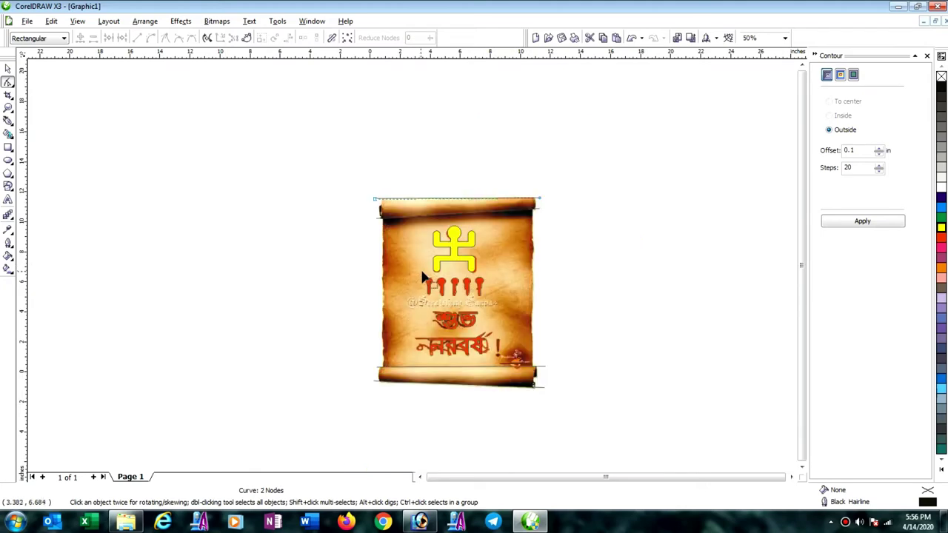
# Draw an 11.047 × 14.006-inch rectangle framing the whole scroll.
pyautogui.click(8, 147)
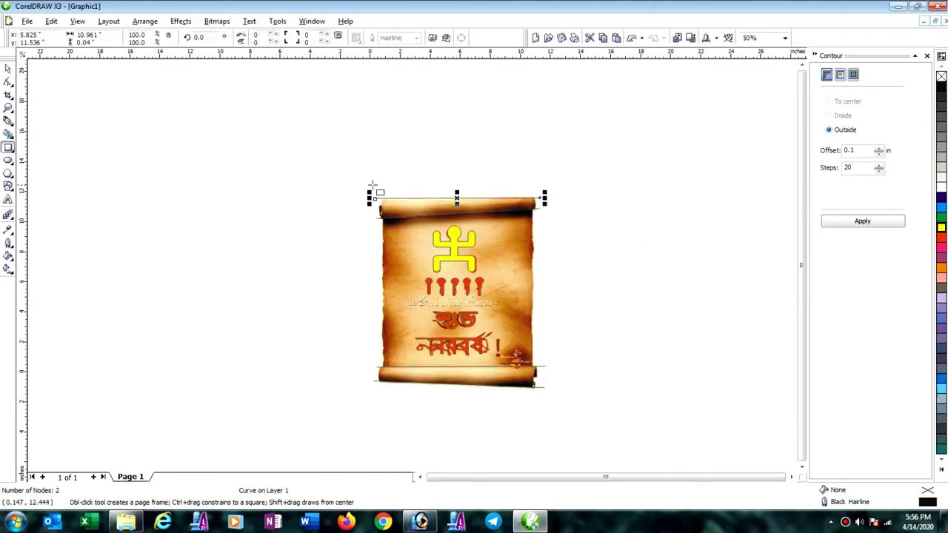
pyautogui.moveTo(372, 185); pyautogui.dragTo(536, 390)
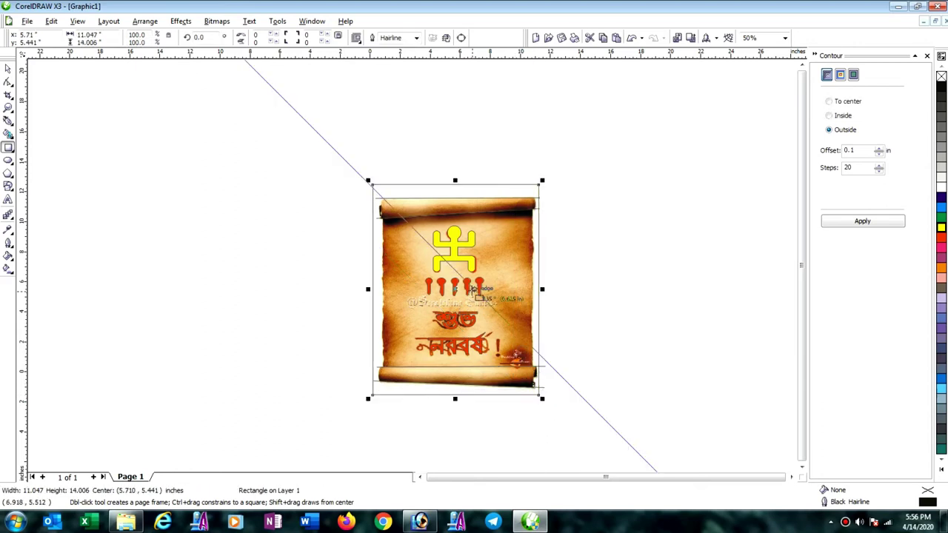
pyautogui.scroll(1, 419, 272)
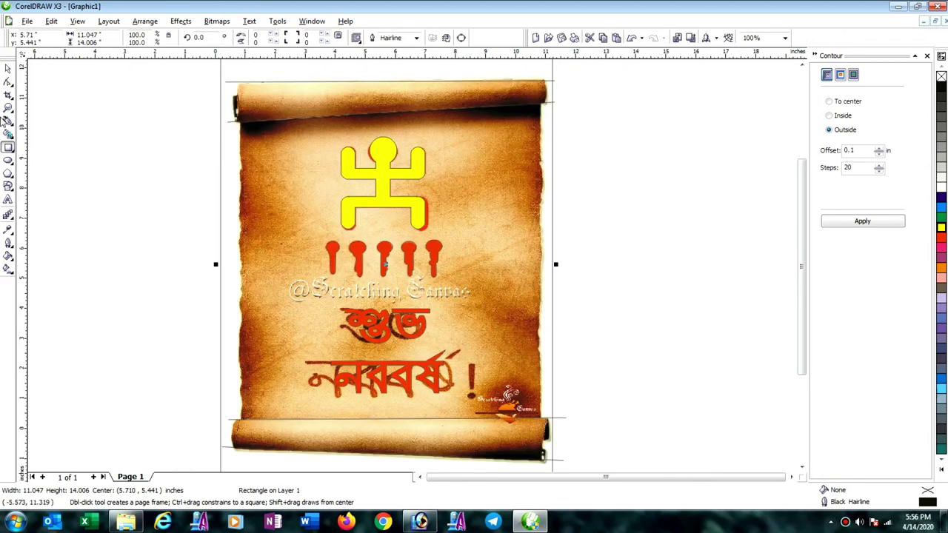
# Start a Bezier outline at the top roll's lower-left corner and trace down the scroll's left edge.
pyautogui.click(8, 121)
pyautogui.scroll(2, 419, 273)
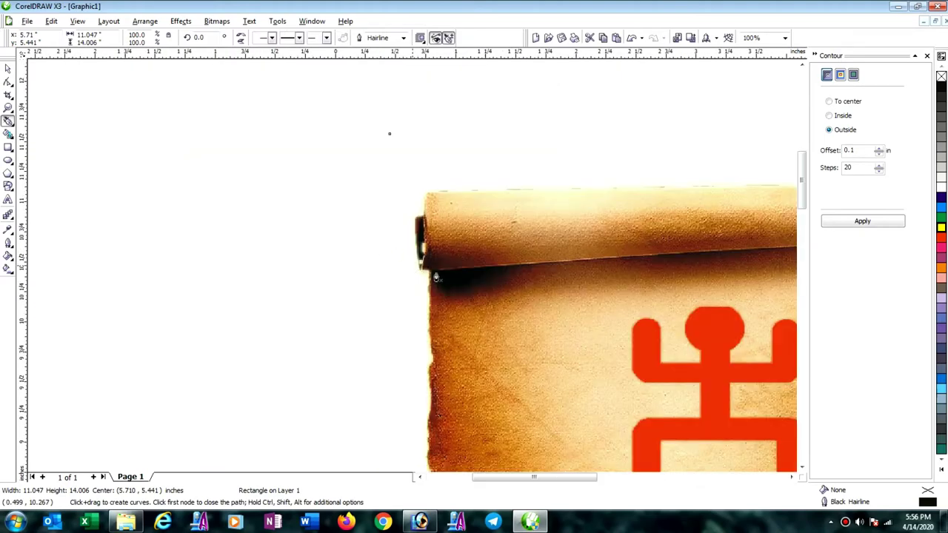
pyautogui.scroll(1, 436, 277)
pyautogui.click(440, 283)
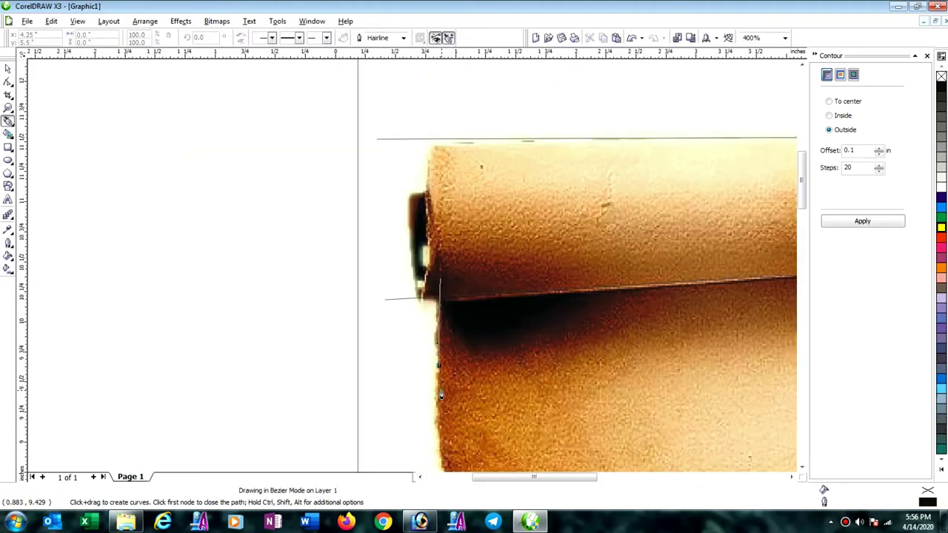
pyautogui.click(440, 370)
pyautogui.scroll(-1, 412, 274)
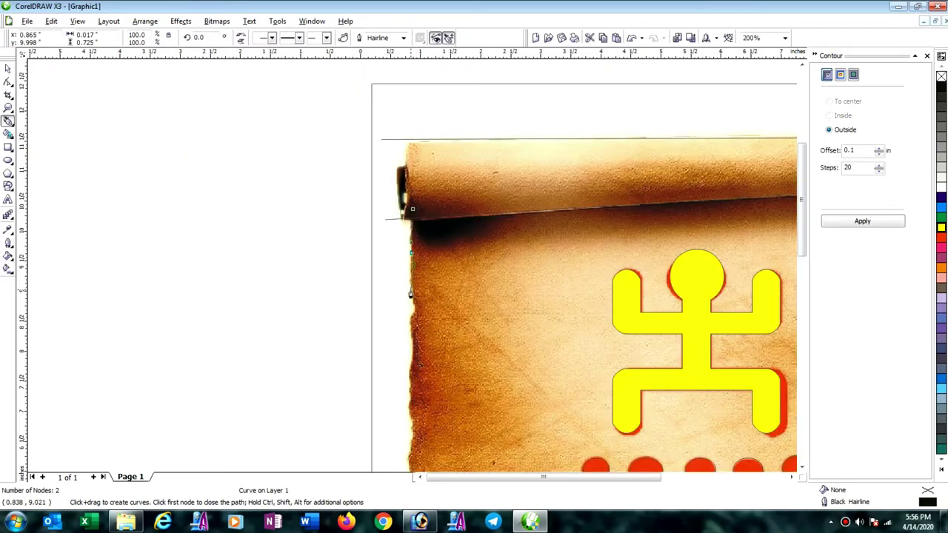
pyautogui.moveTo(411, 290); pyautogui.dragTo(411, 467)
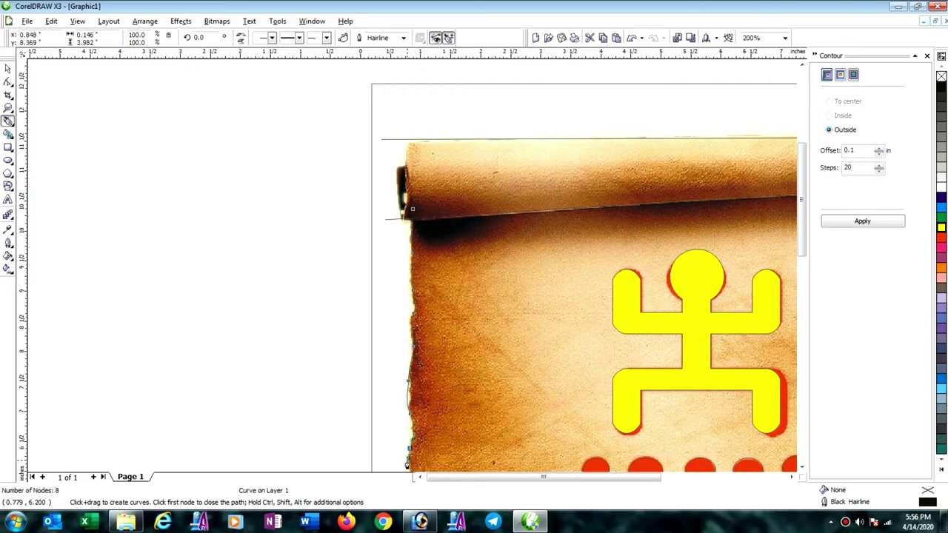
# Continue curving the outline down the ragged left edge toward the bottom roll.
pyautogui.scroll(-2, 402, 258)
pyautogui.scroll(1, 412, 264)
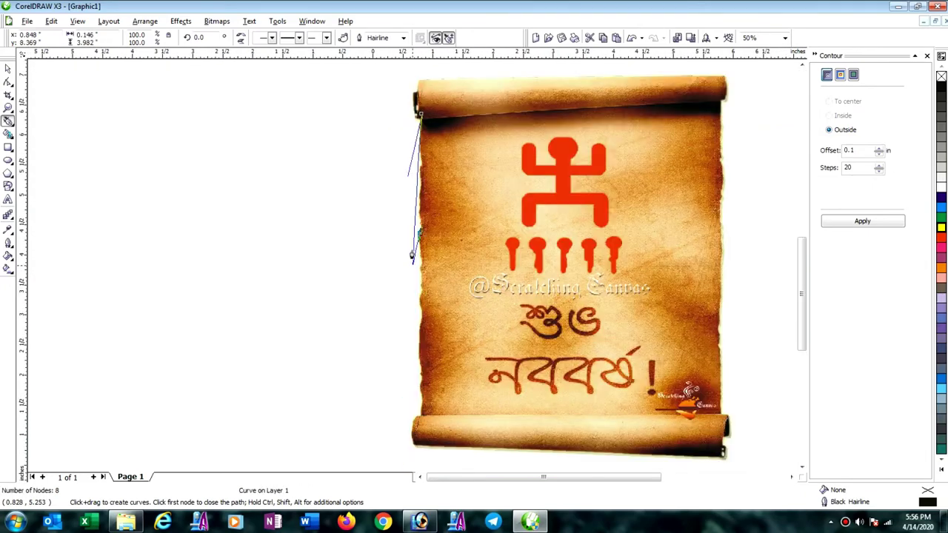
pyautogui.scroll(1, 412, 264)
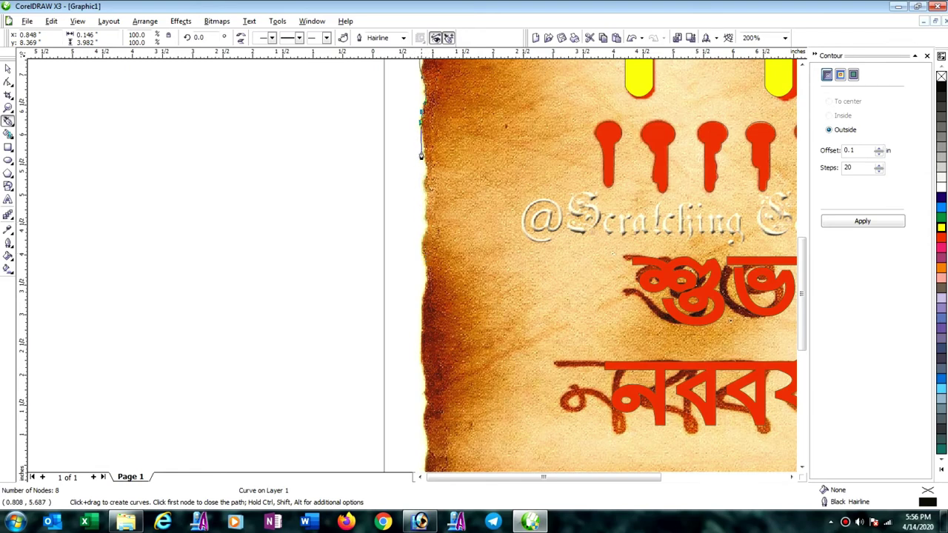
pyautogui.moveTo(423, 157); pyautogui.dragTo(425, 427)
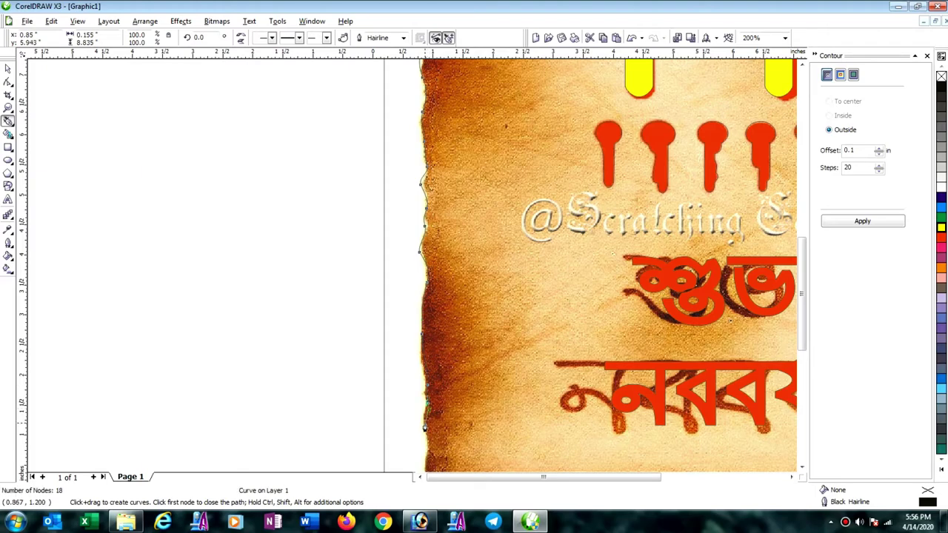
pyautogui.scroll(-2, 412, 269)
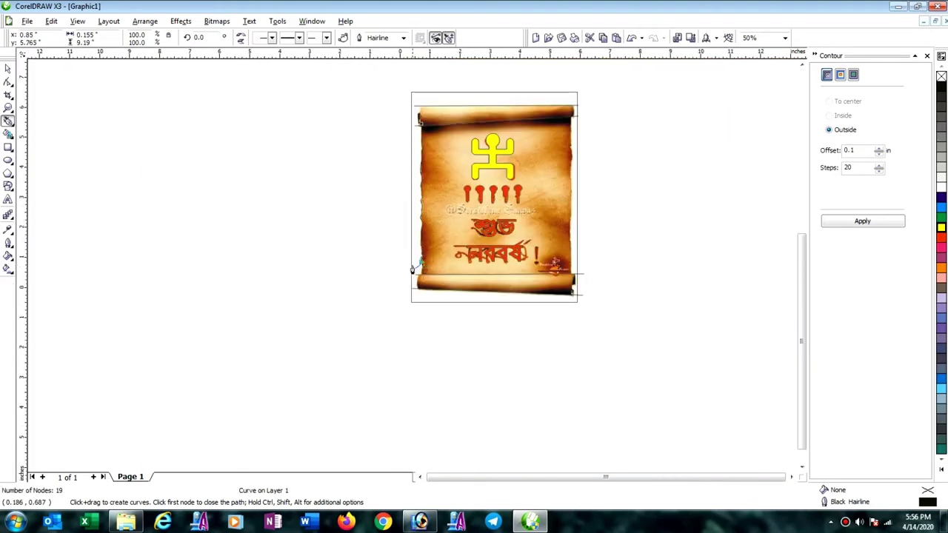
pyautogui.scroll(2, 413, 269)
pyautogui.click(440, 293)
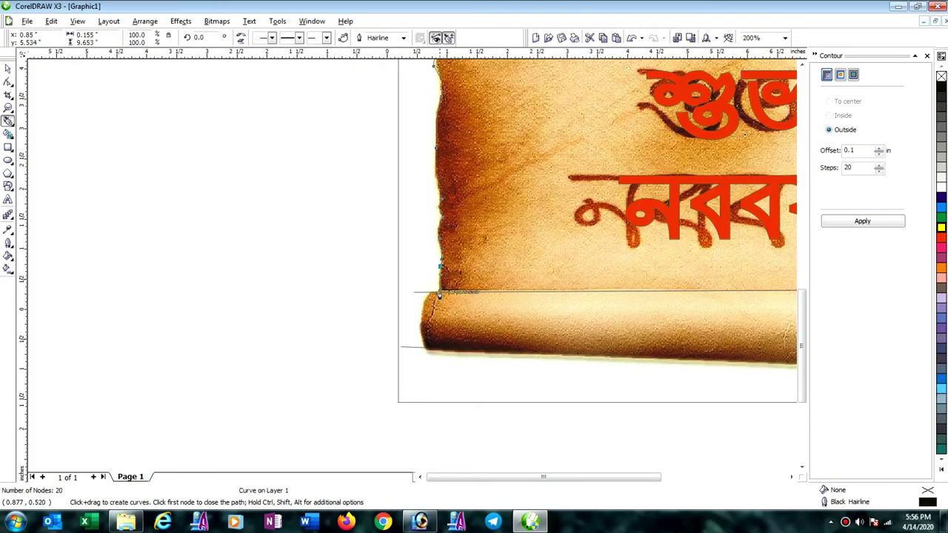
pyautogui.moveTo(440, 300); pyautogui.dragTo(440, 326)
# Carry the outline across the bottom to the bottom-right corner and up the torn right edge.
pyautogui.click(442, 356)
pyautogui.scroll(-2, 412, 269)
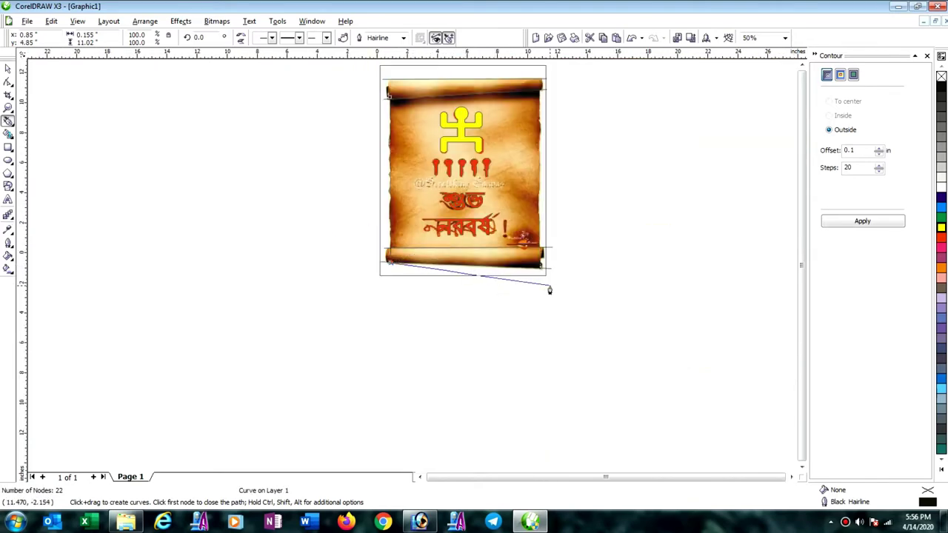
pyautogui.scroll(1, 412, 269)
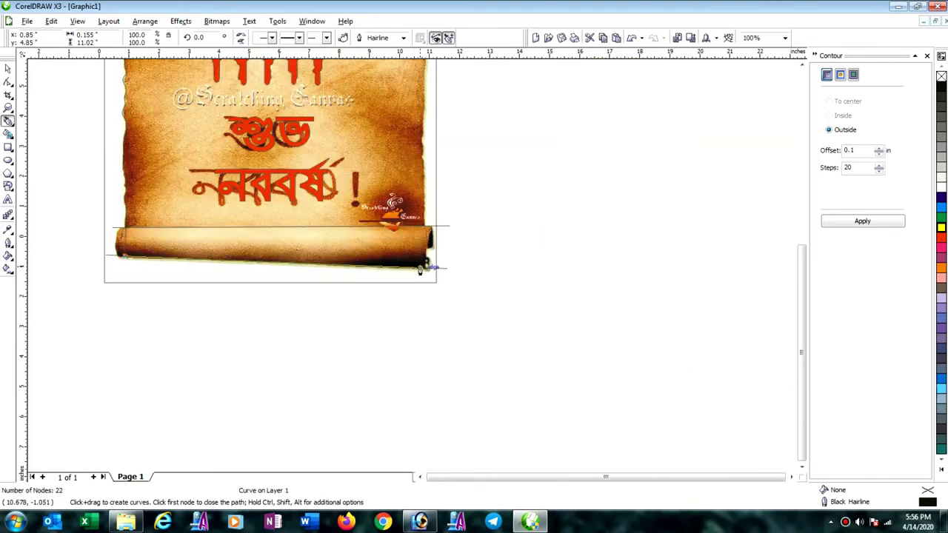
pyautogui.click(425, 269)
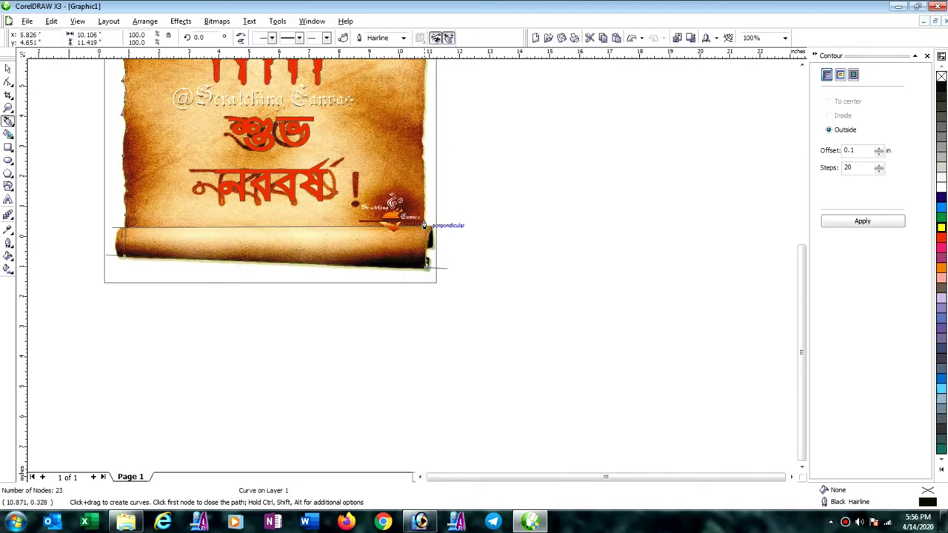
pyautogui.click(425, 222)
pyautogui.click(423, 194)
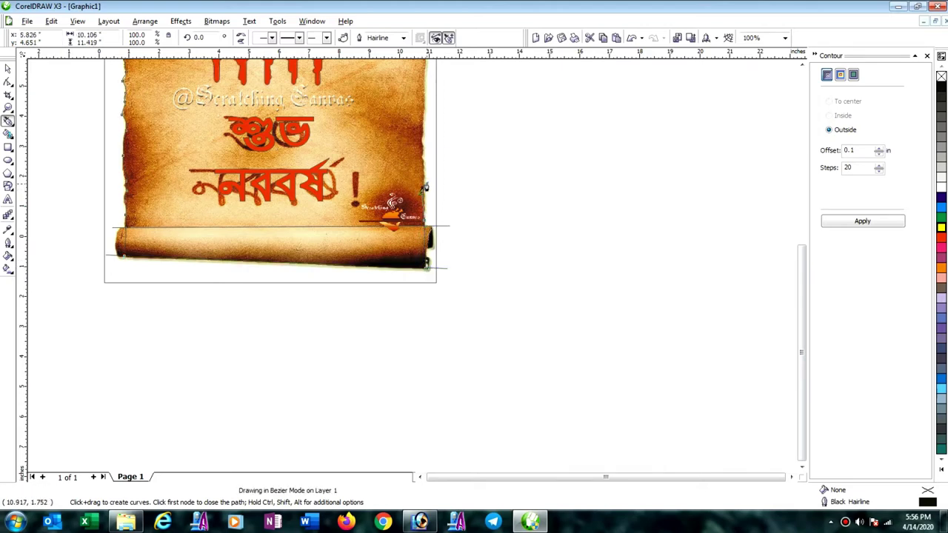
pyautogui.scroll(1, 412, 280)
pyautogui.scroll(2, 415, 272)
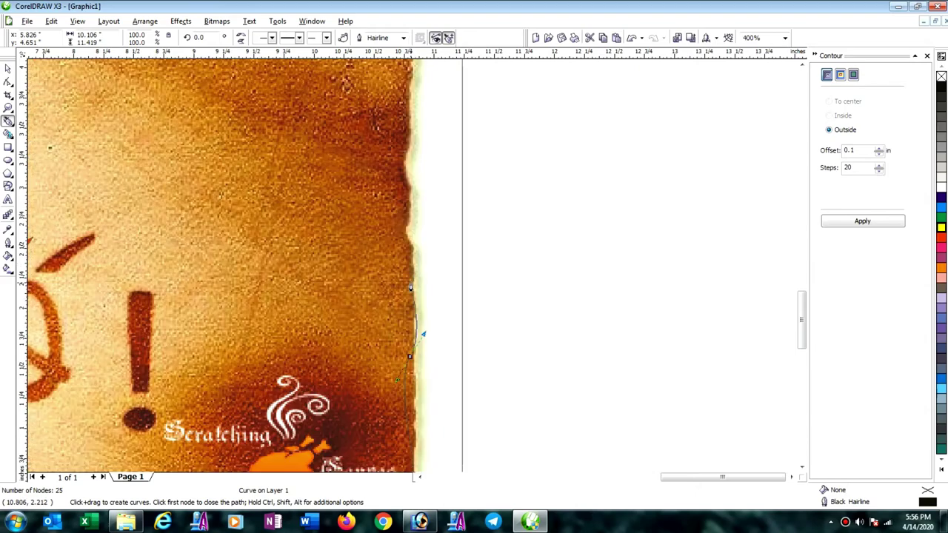
pyautogui.click(414, 289)
pyautogui.moveTo(410, 241); pyautogui.dragTo(404, 234)
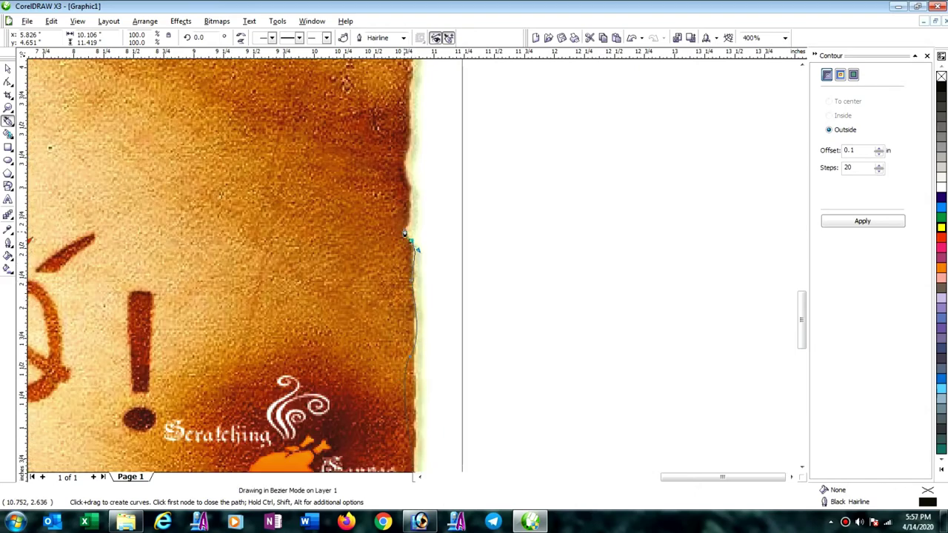
pyautogui.click(412, 190)
pyautogui.click(406, 152)
pyautogui.click(412, 143)
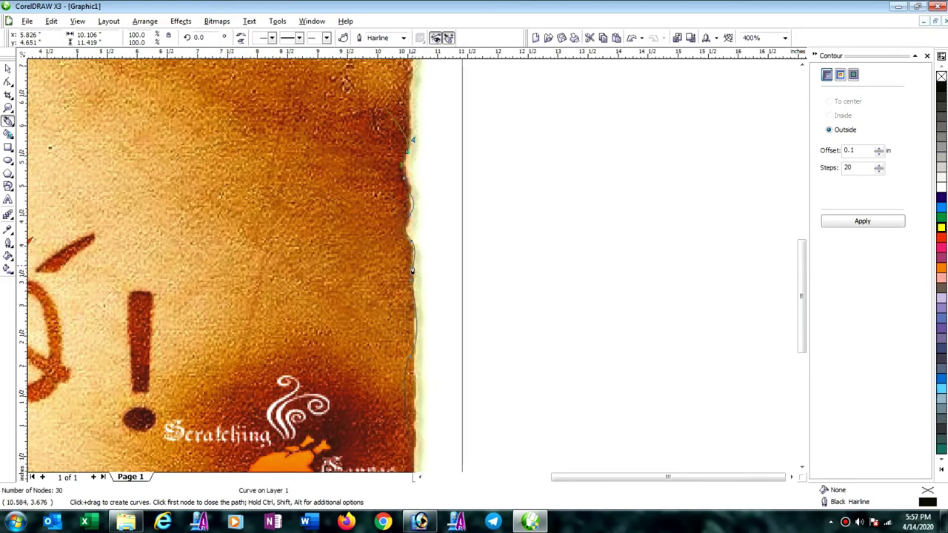
# Trace further up the ragged right edge toward the upper right.
pyautogui.scroll(-1, 419, 278)
pyautogui.click(425, 256)
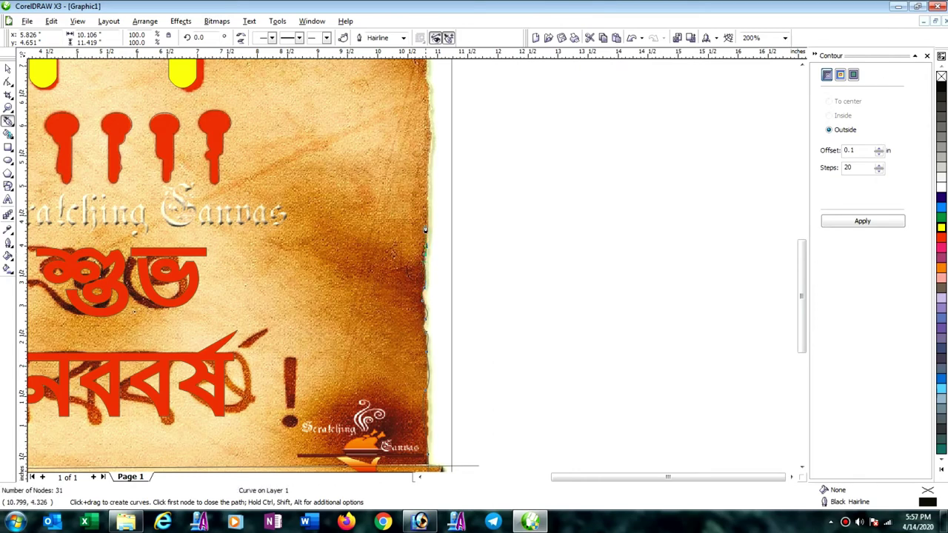
pyautogui.moveTo(428, 224); pyautogui.dragTo(432, 175)
pyautogui.click(433, 155)
pyautogui.click(430, 133)
pyautogui.scroll(-2, 407, 314)
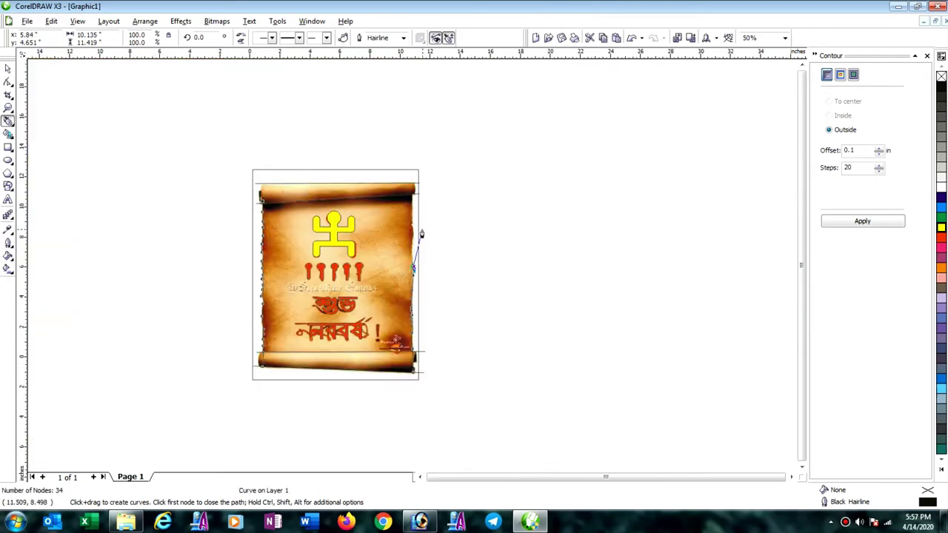
pyautogui.scroll(1, 421, 234)
pyautogui.scroll(1, 412, 247)
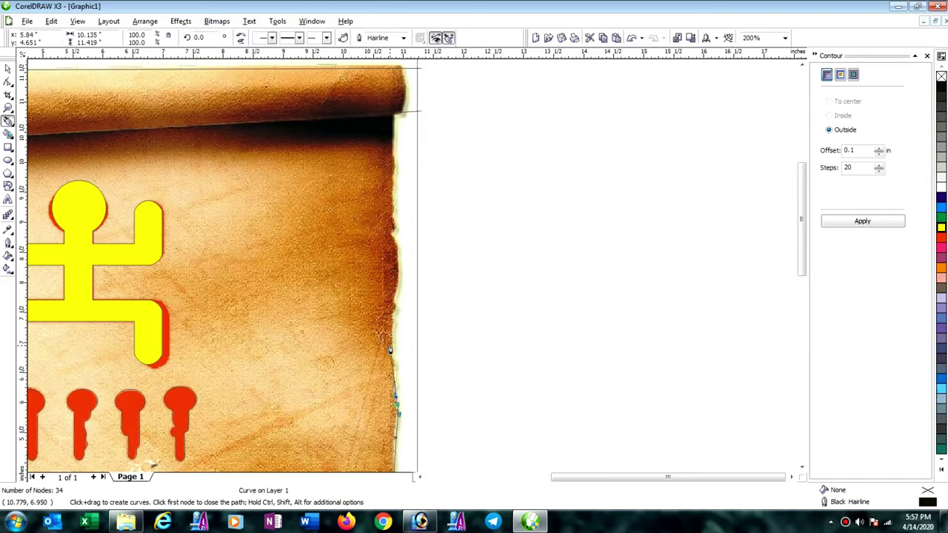
# Take the outline around the top roll to the scroll's top-left corner, reaching 43 nodes.
pyautogui.click(400, 276)
pyautogui.click(389, 230)
pyautogui.click(393, 179)
pyautogui.click(394, 157)
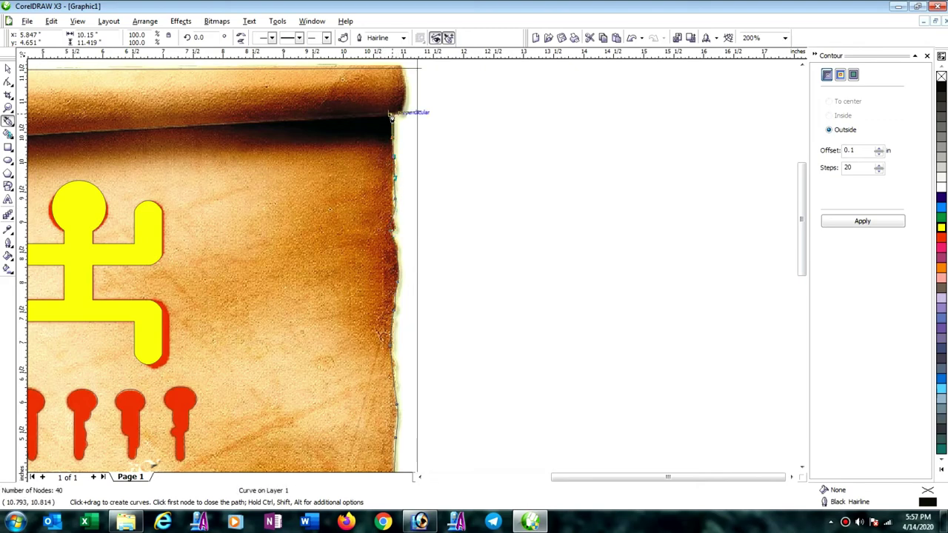
pyautogui.click(397, 108)
pyautogui.click(394, 80)
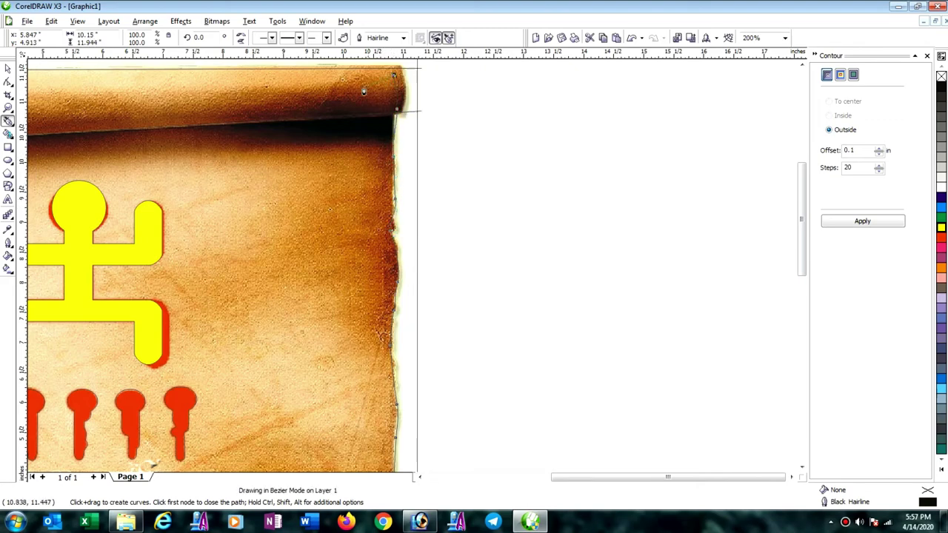
pyautogui.scroll(-1, 494, 397)
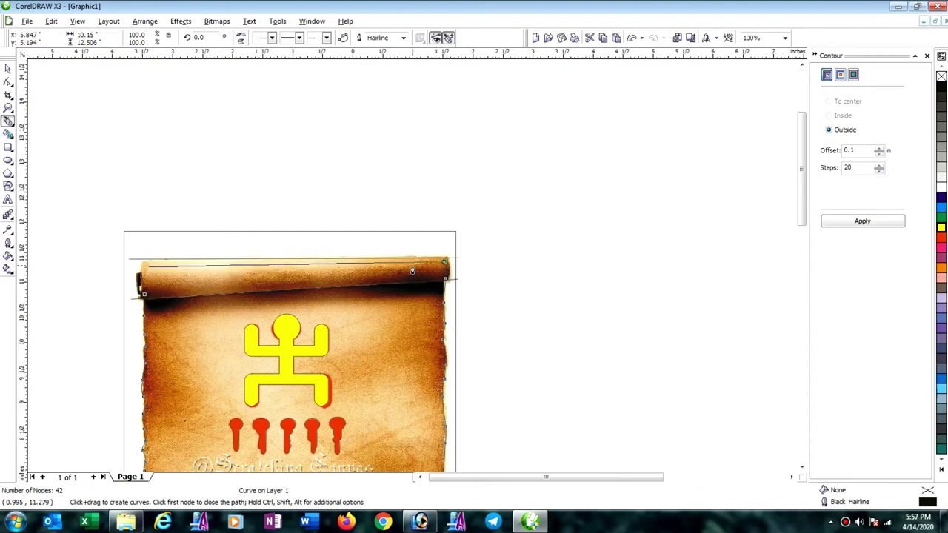
pyautogui.scroll(1, 146, 266)
pyautogui.click(407, 264)
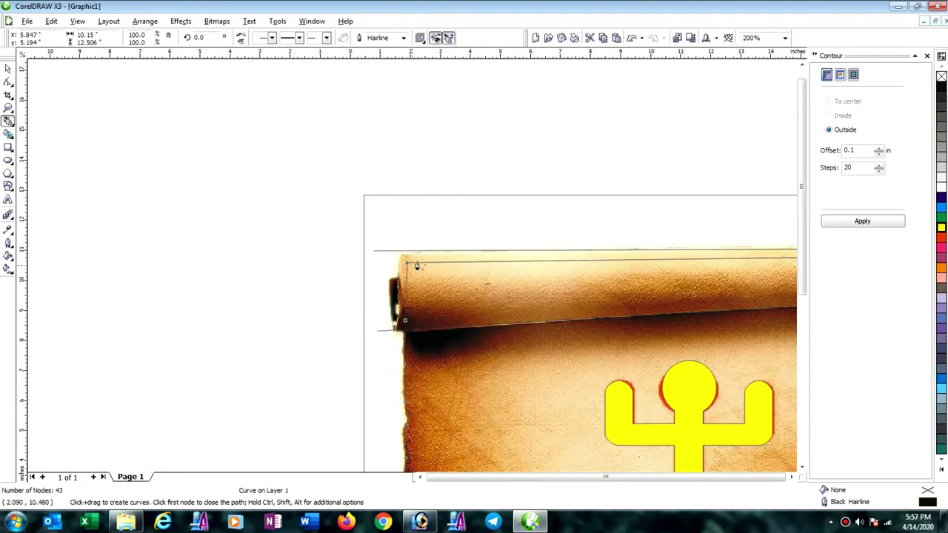
pyautogui.scroll(-2, 444, 322)
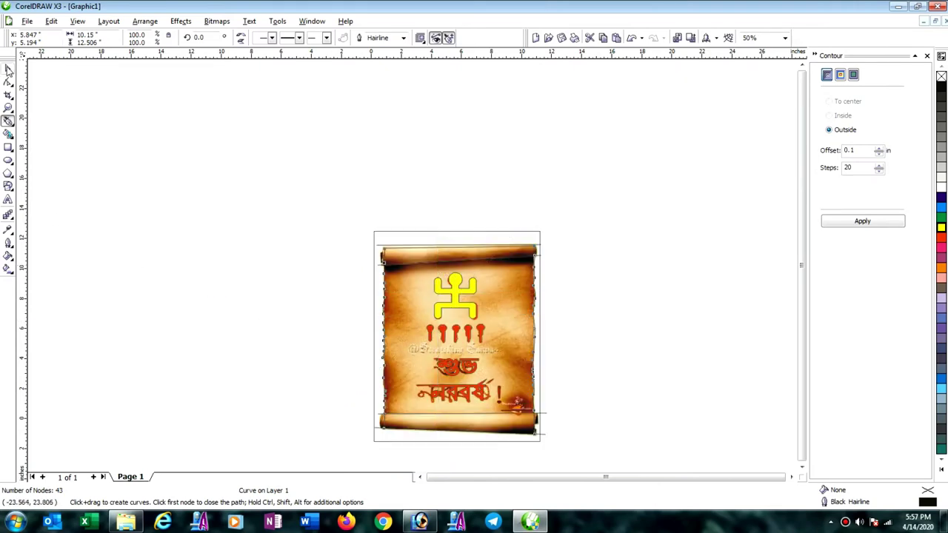
# Drag the two bottom-left outline nodes onto the scroll's edge with the Shape tool.
pyautogui.click(9, 69)
pyautogui.click(8, 82)
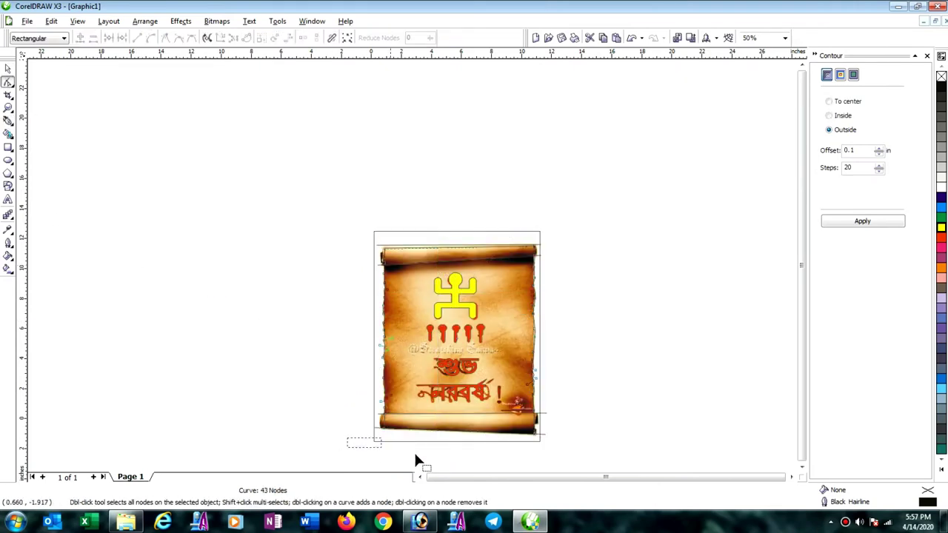
pyautogui.moveTo(414, 461); pyautogui.dragTo(569, 429)
pyautogui.scroll(1, 409, 297)
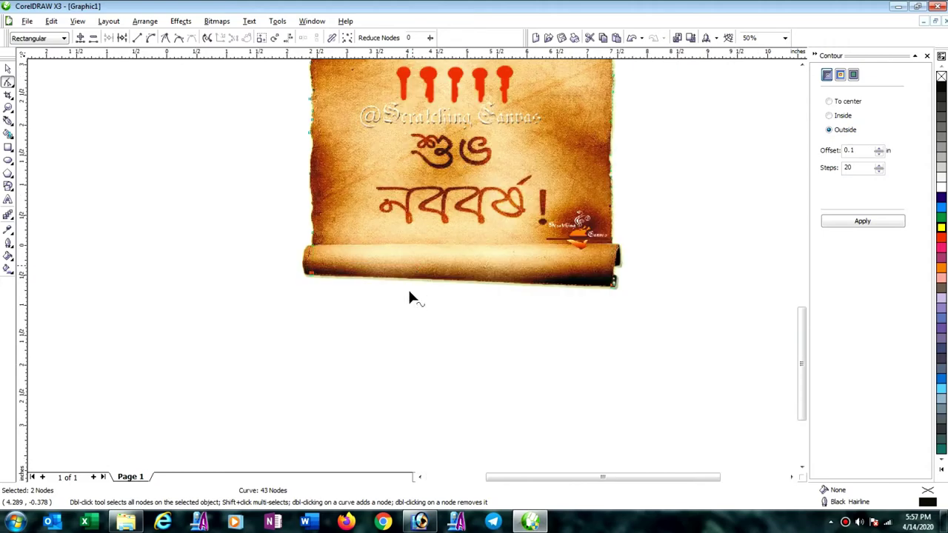
pyautogui.scroll(2, 411, 298)
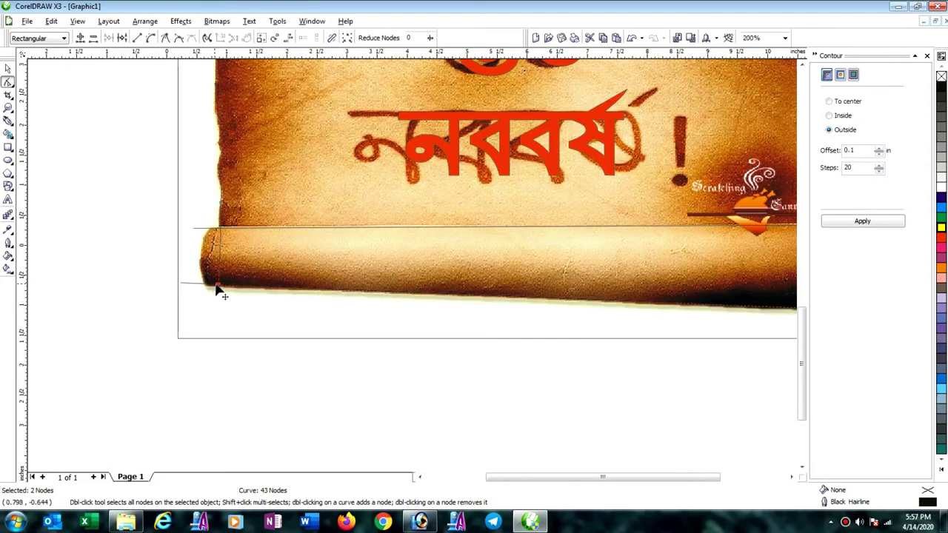
pyautogui.moveTo(219, 291); pyautogui.dragTo(220, 282)
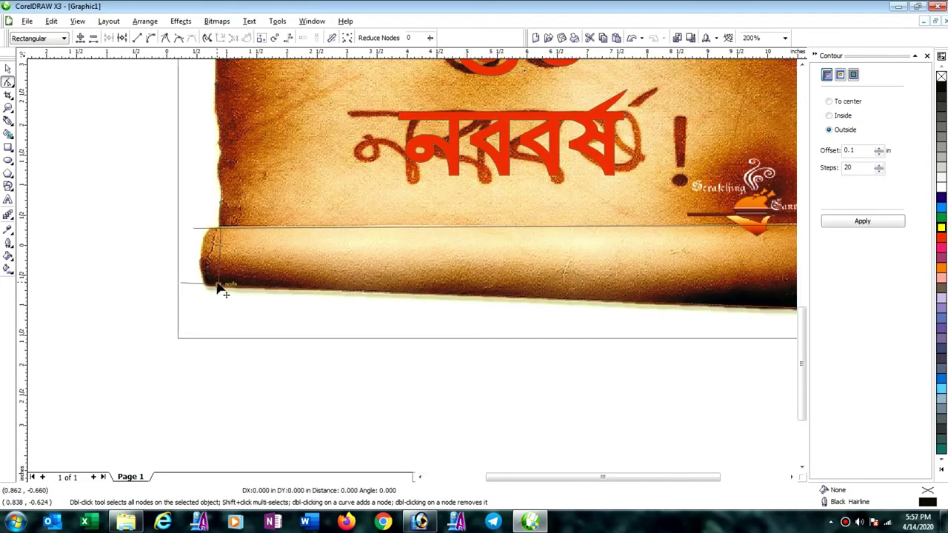
pyautogui.click(241, 309)
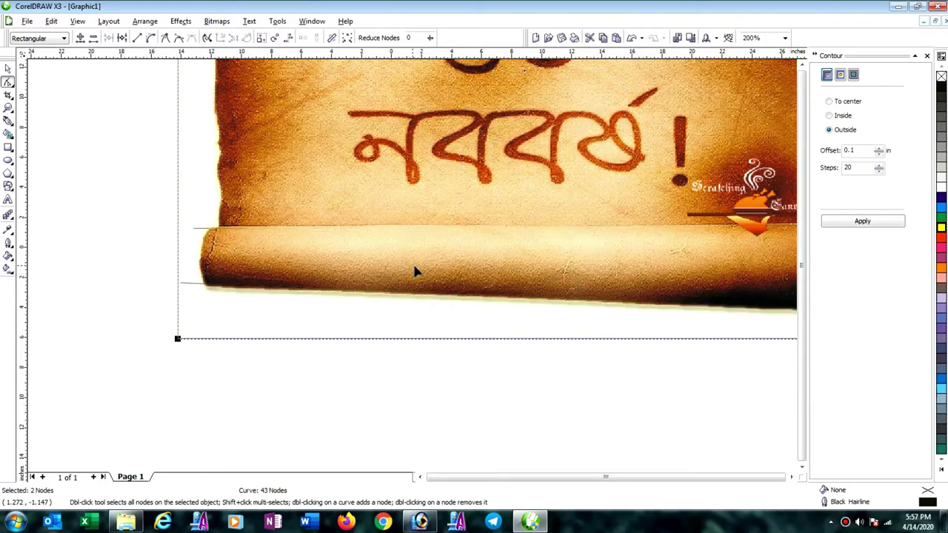
pyautogui.scroll(-2, 441, 269)
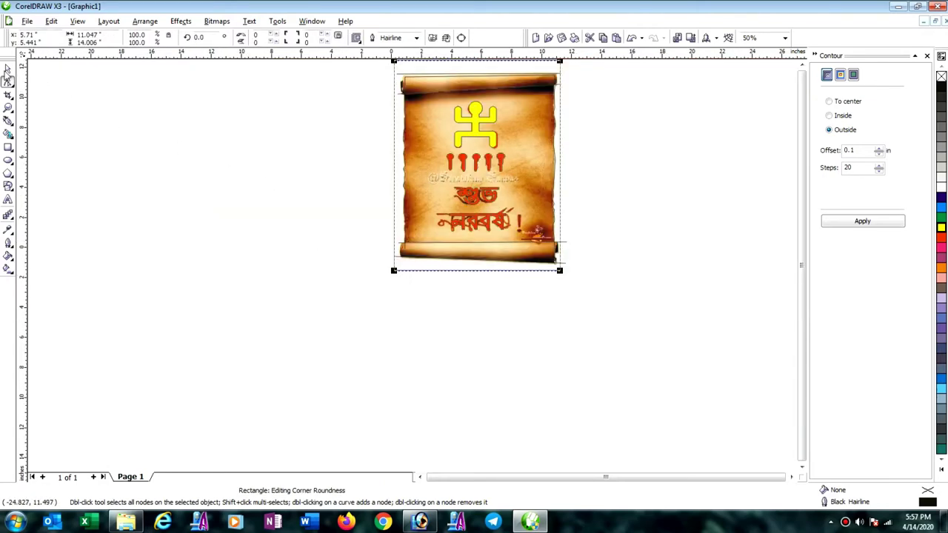
# Select all nine vector parts and drag them to the lower left, beside the original scroll image.
pyautogui.click(8, 68)
pyautogui.click(412, 270)
pyautogui.scroll(-2, 413, 270)
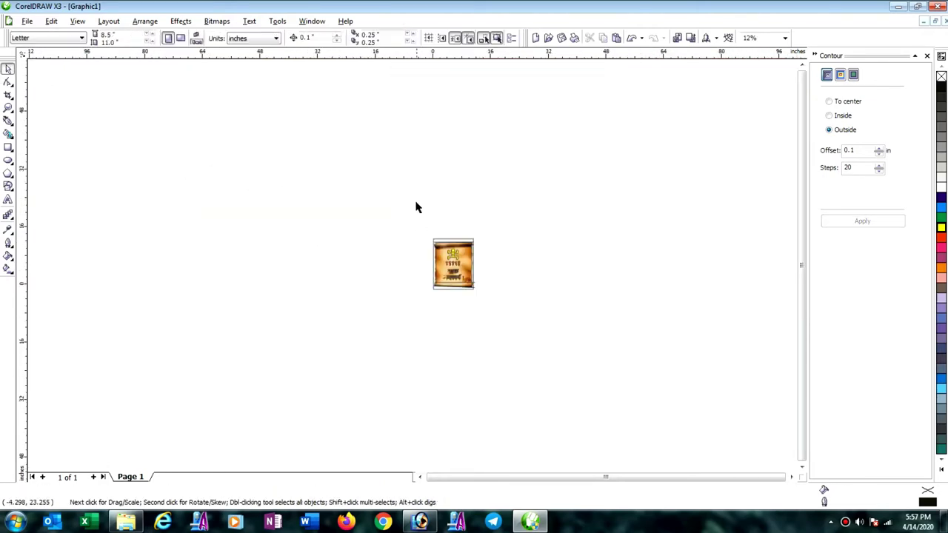
pyautogui.moveTo(416, 207); pyautogui.dragTo(548, 378)
pyautogui.moveTo(455, 269); pyautogui.dragTo(306, 322)
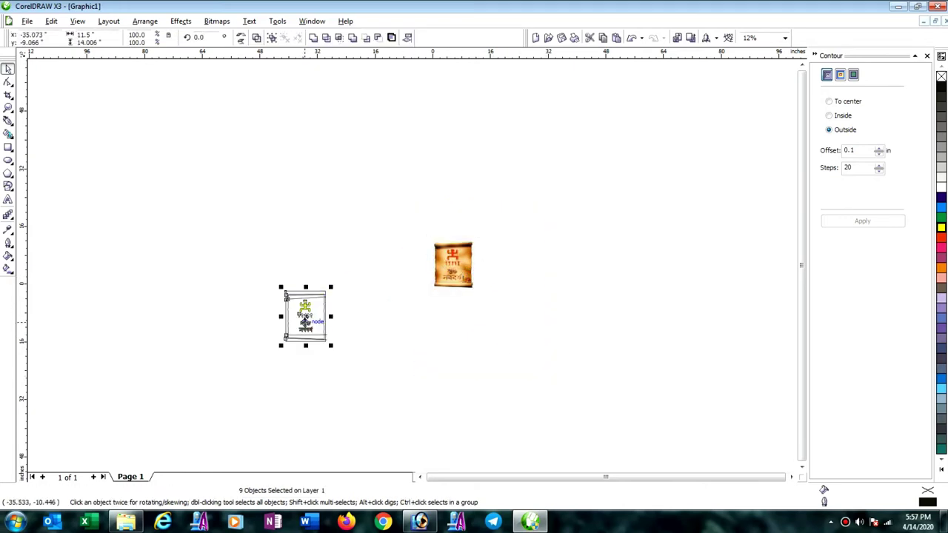
pyautogui.click(374, 338)
pyautogui.moveTo(254, 248); pyautogui.dragTo(342, 391)
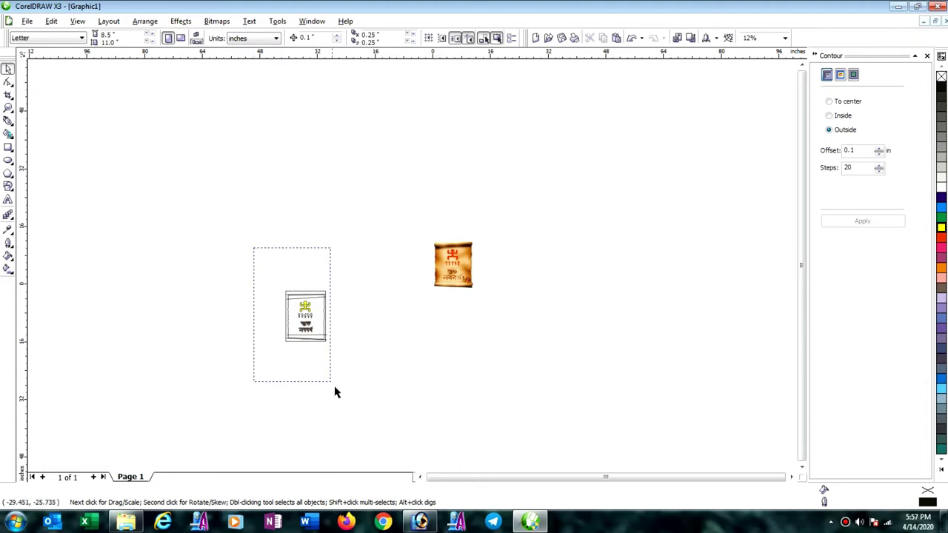
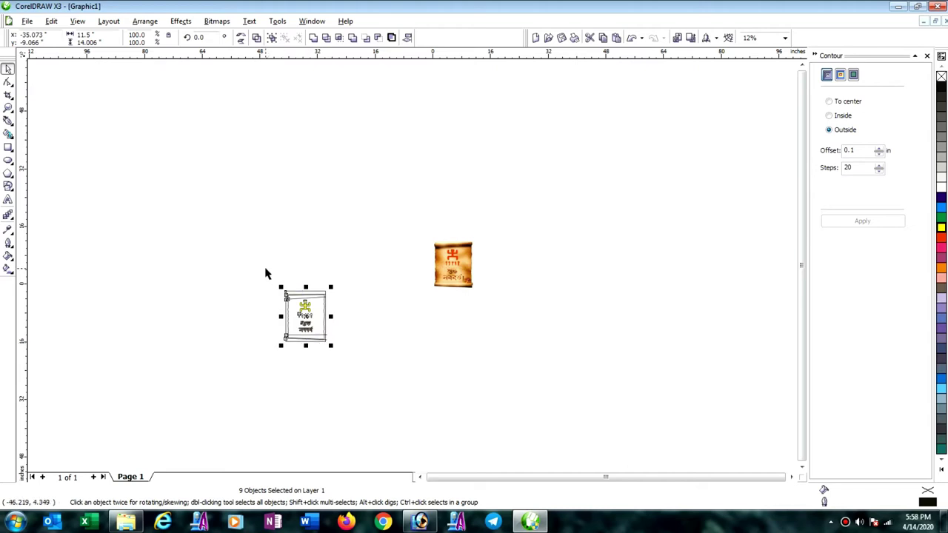
# Combine all the scroll design pieces into one curve.
pyautogui.moveTo(265, 274); pyautogui.dragTo(360, 391)
pyautogui.click(255, 40)
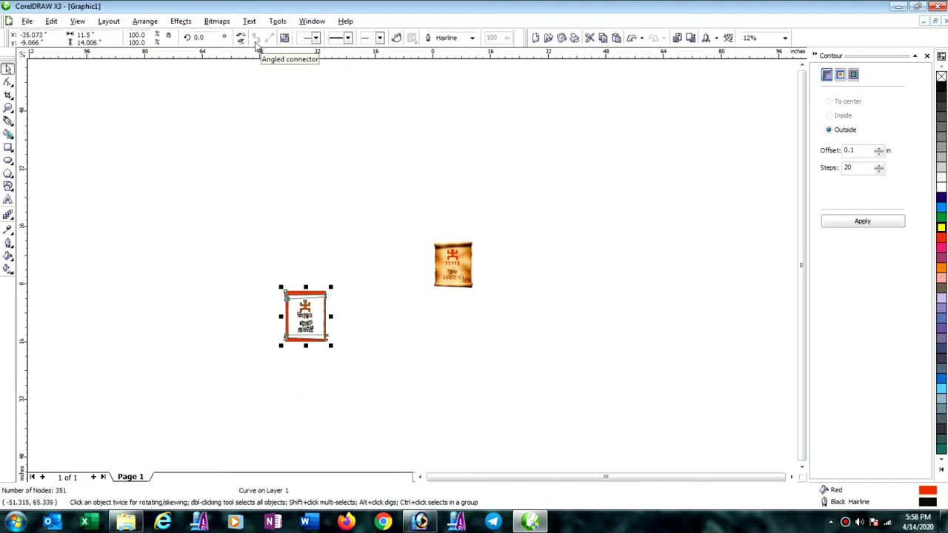
pyautogui.click(371, 287)
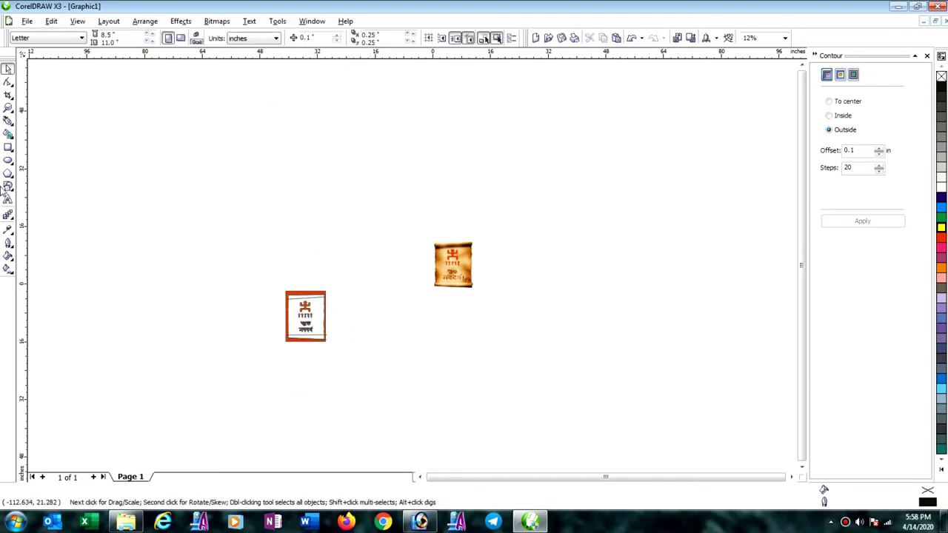
# Draw a rectangle beside the design and size it 13.928 × 18 in.
pyautogui.click(8, 147)
pyautogui.moveTo(546, 232); pyautogui.dragTo(650, 365)
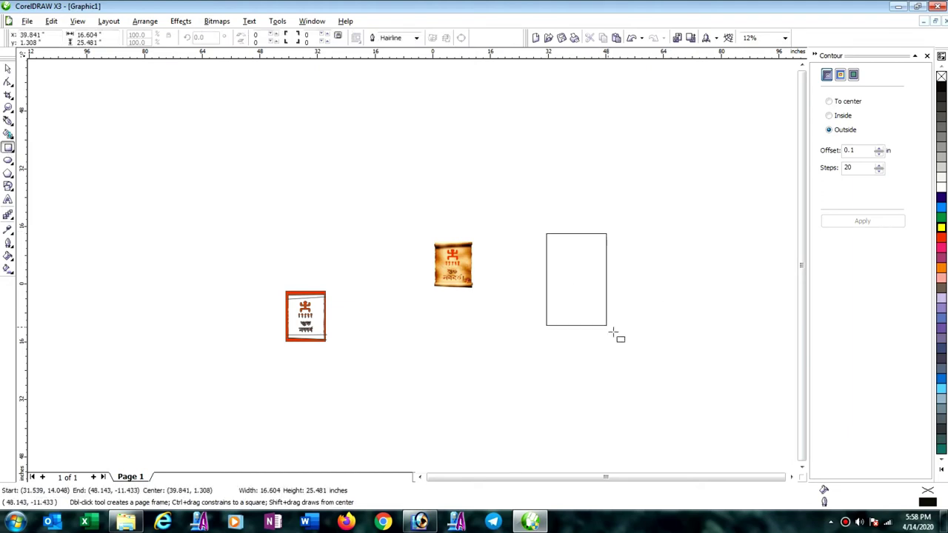
pyautogui.moveTo(108, 34); pyautogui.dragTo(84, 35)
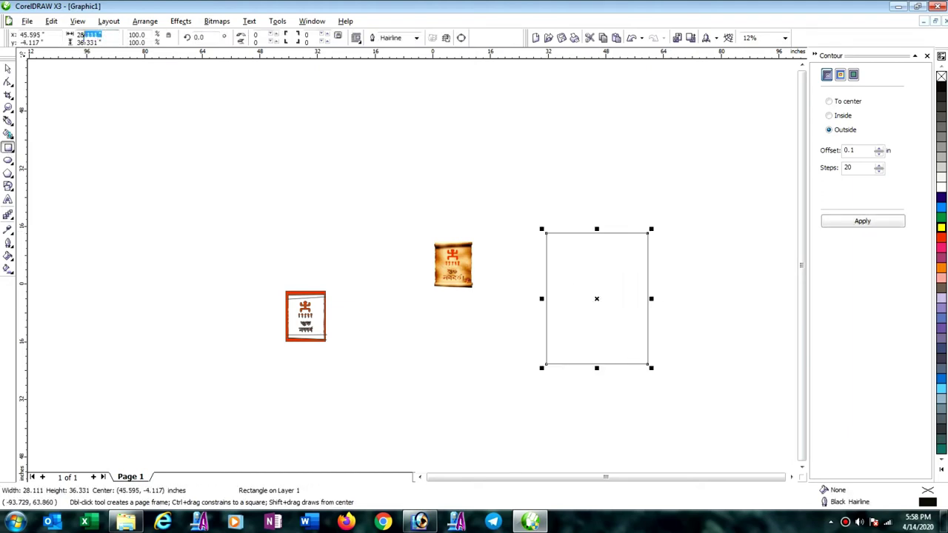
pyautogui.write('12')
pyautogui.press('Tab')
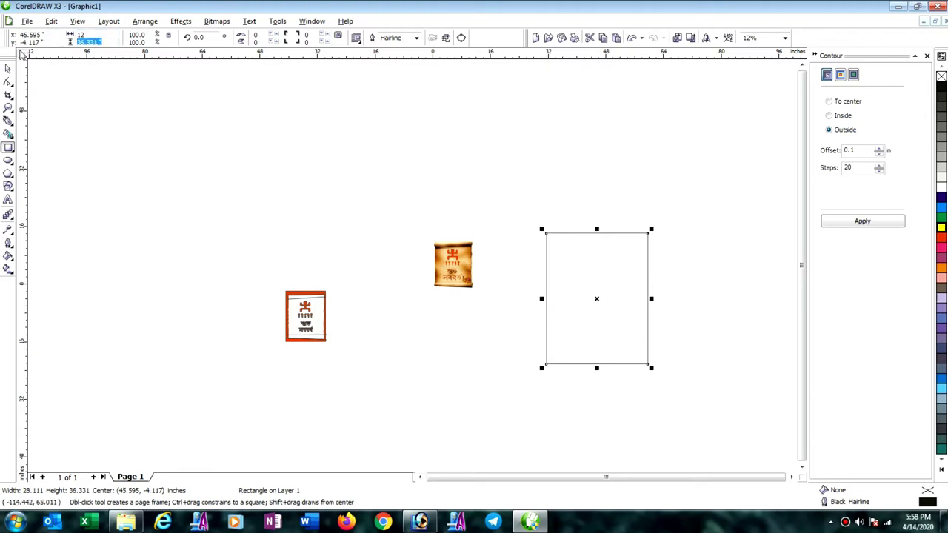
pyautogui.write('18')
pyautogui.press('Return')
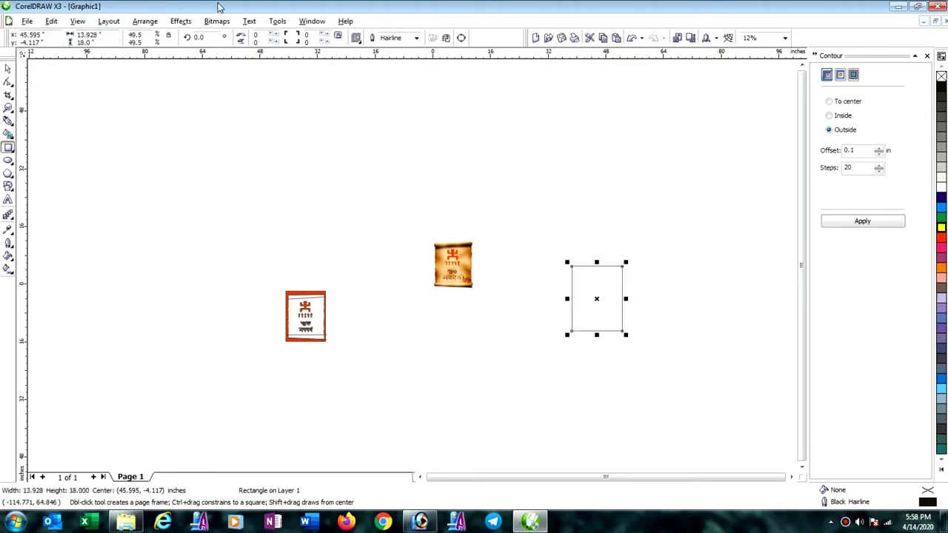
# Select the combined red design together with the new rectangle.
pyautogui.click(8, 68)
pyautogui.click(313, 323)
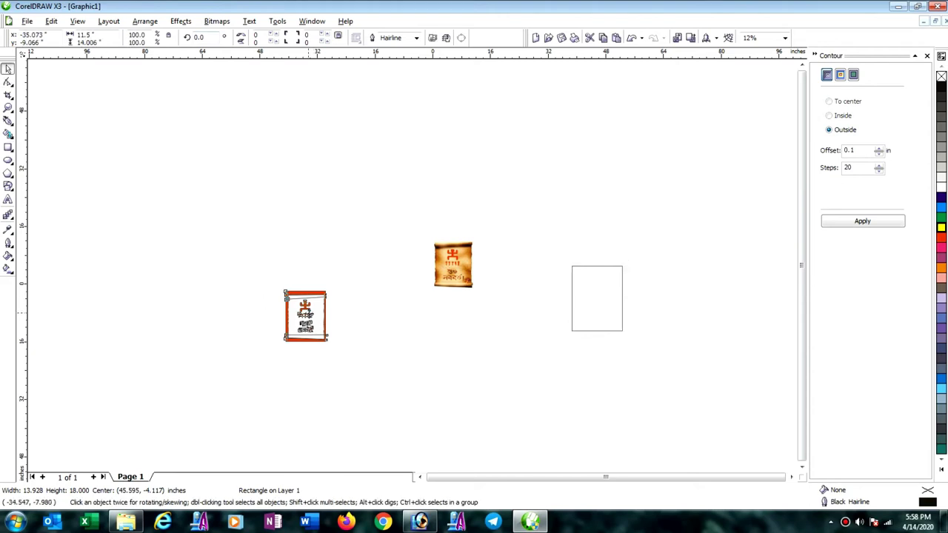
pyautogui.keyDown('shift'); pyautogui.click(622, 303); pyautogui.keyUp('shift')
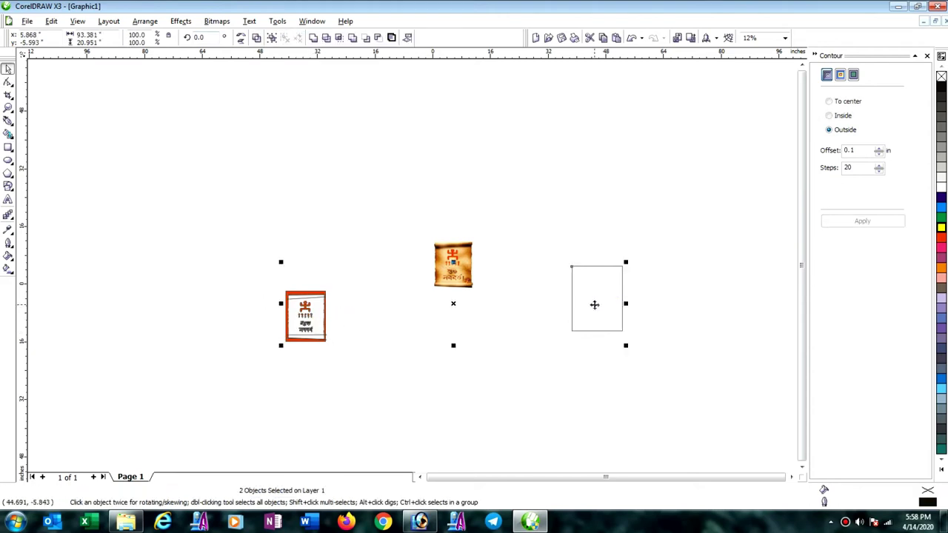
# Centre the design horizontally and vertically on the rectangle frame.
pyautogui.press('c')
pyautogui.press('e')
pyautogui.click(670, 293)
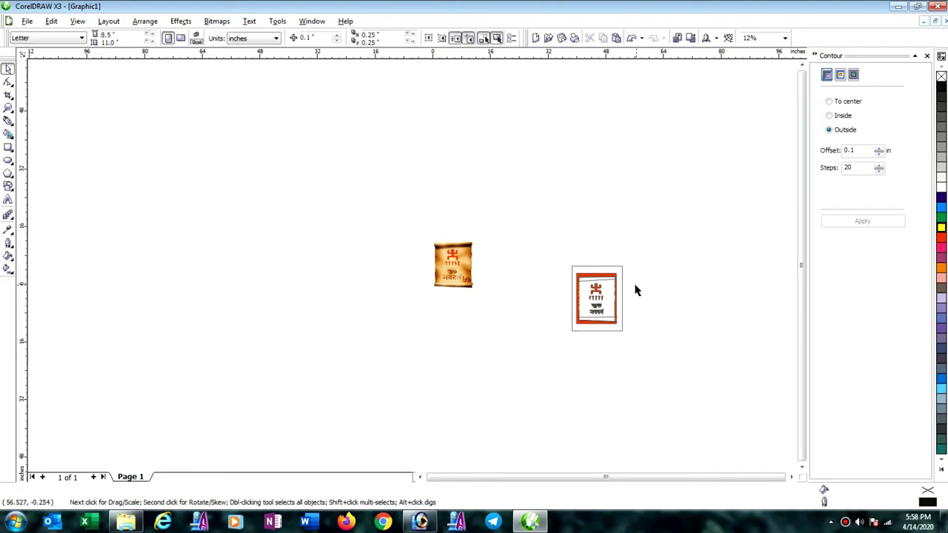
pyautogui.scroll(3, 636, 289)
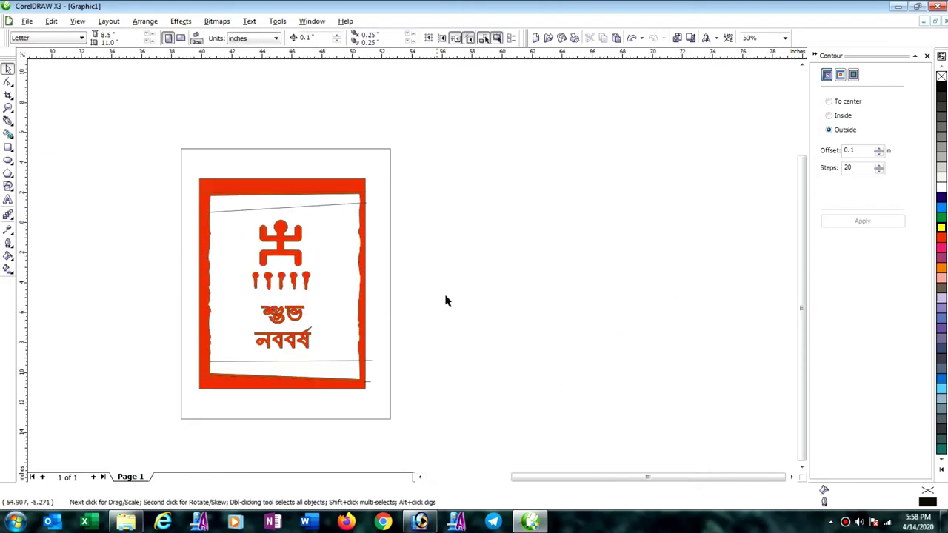
# Break the red design curve apart into separate shapes and set no fill.
pyautogui.click(370, 351)
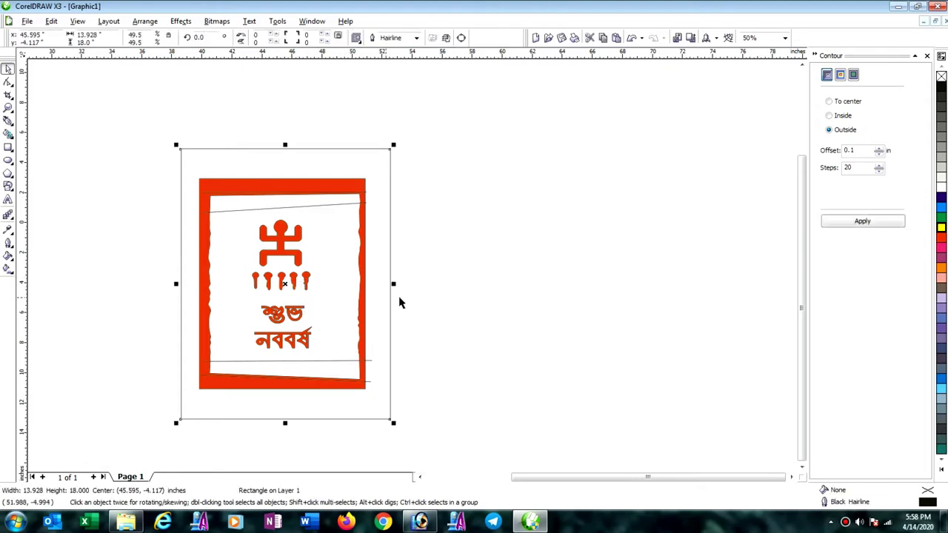
pyautogui.click(478, 300)
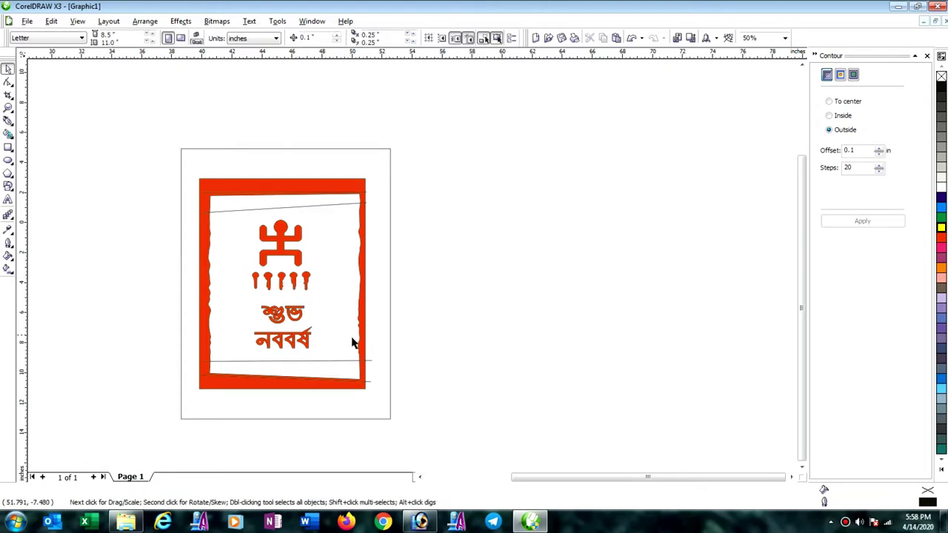
pyautogui.click(291, 324)
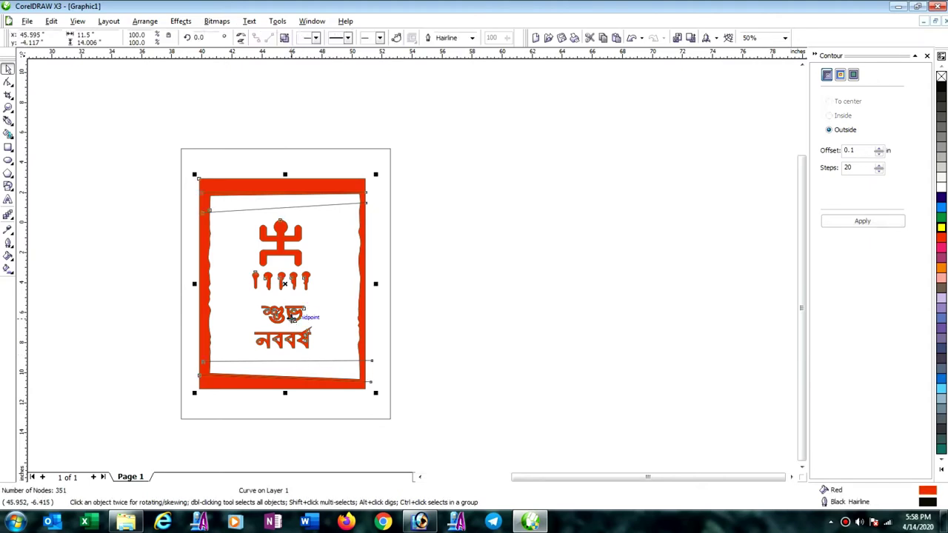
pyautogui.click(145, 21)
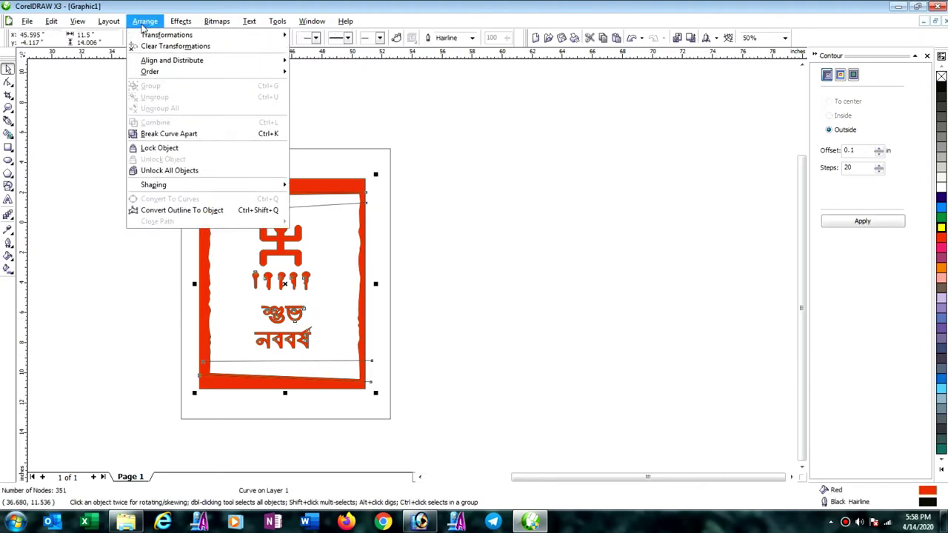
pyautogui.click(154, 136)
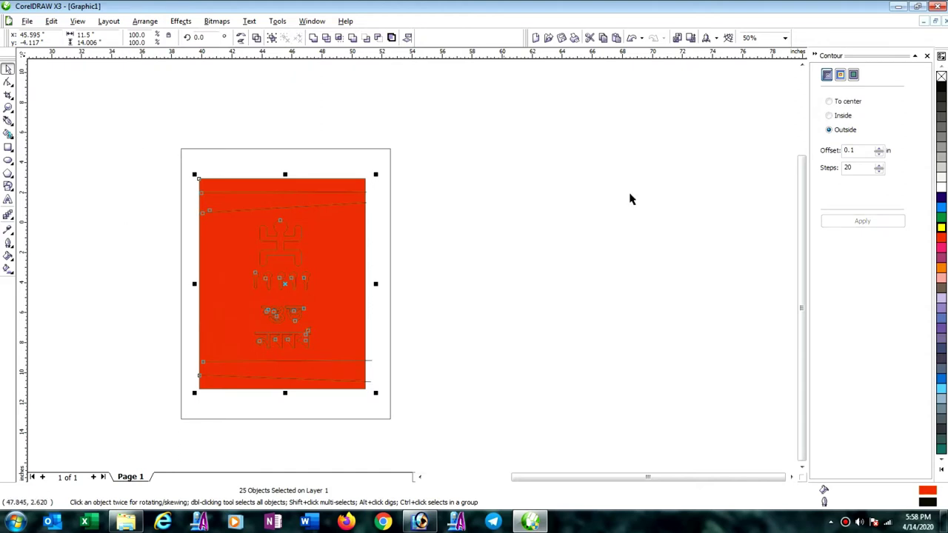
pyautogui.click(941, 78)
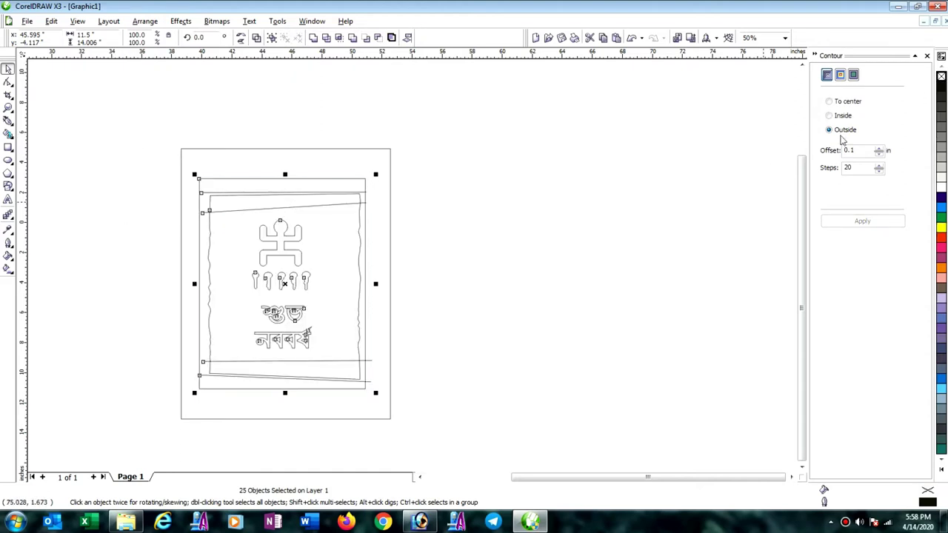
pyautogui.click(493, 247)
# Pull the right ends of the lower horizontal and slanted bottom roller lines inside the frame.
pyautogui.scroll(1, 308, 289)
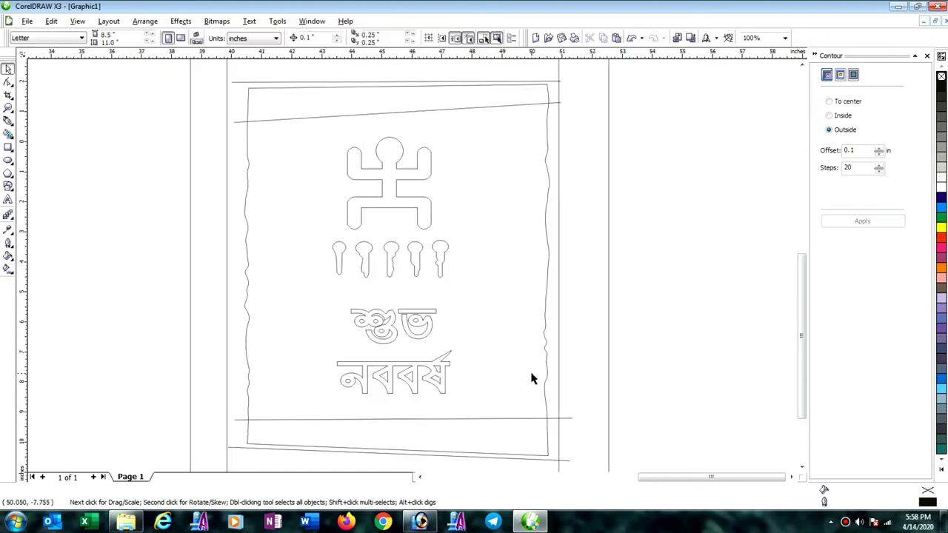
pyautogui.scroll(-1, 531, 378)
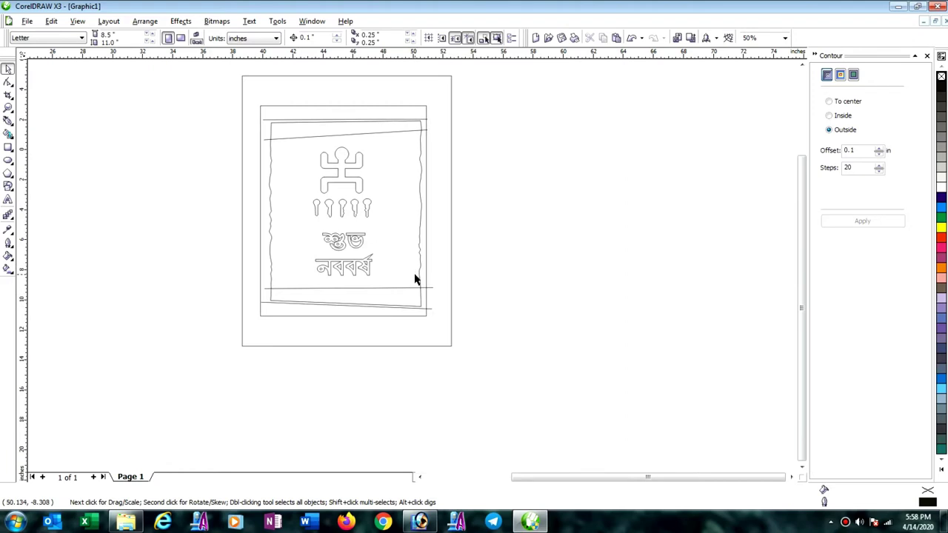
pyautogui.click(9, 82)
pyautogui.scroll(1, 336, 234)
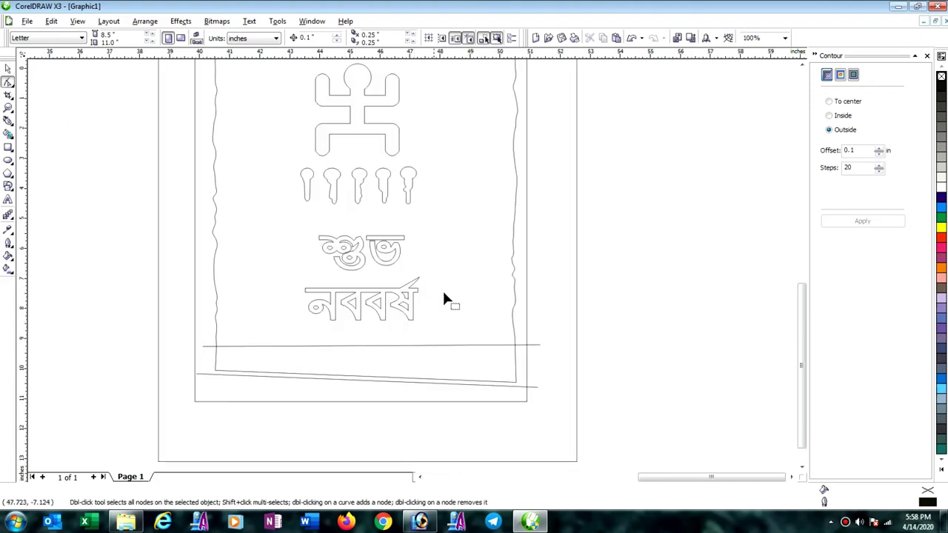
pyautogui.click(524, 347)
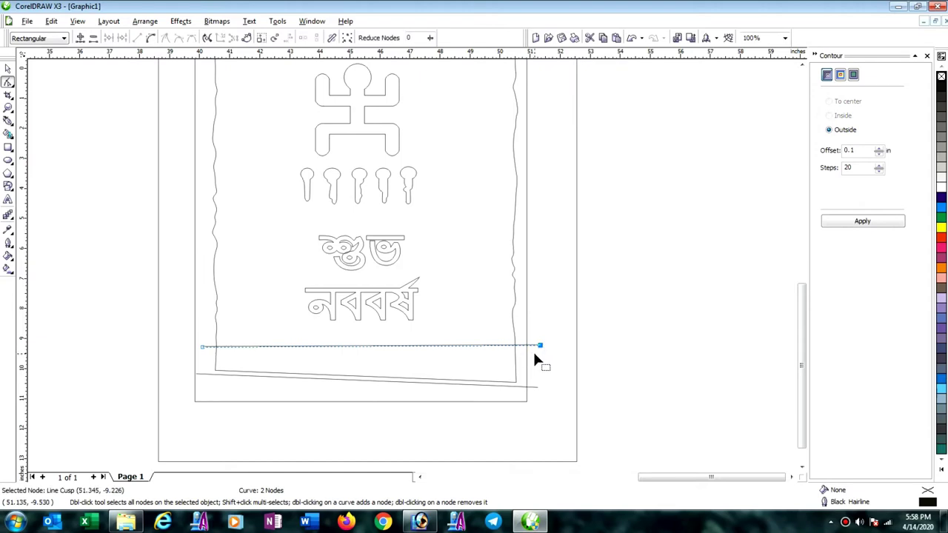
pyautogui.moveTo(533, 349); pyautogui.dragTo(536, 346)
pyautogui.click(535, 386)
pyautogui.moveTo(538, 385); pyautogui.dragTo(526, 388)
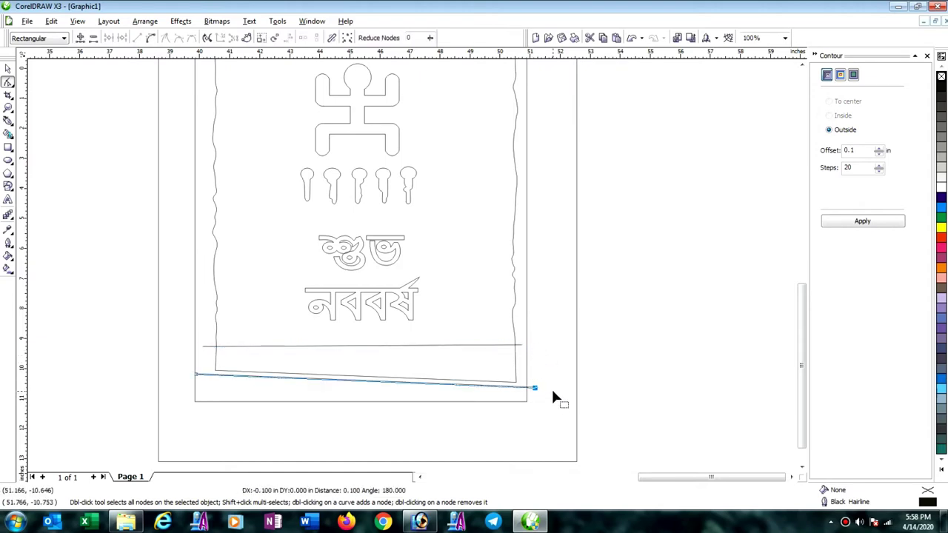
pyautogui.press('Left')
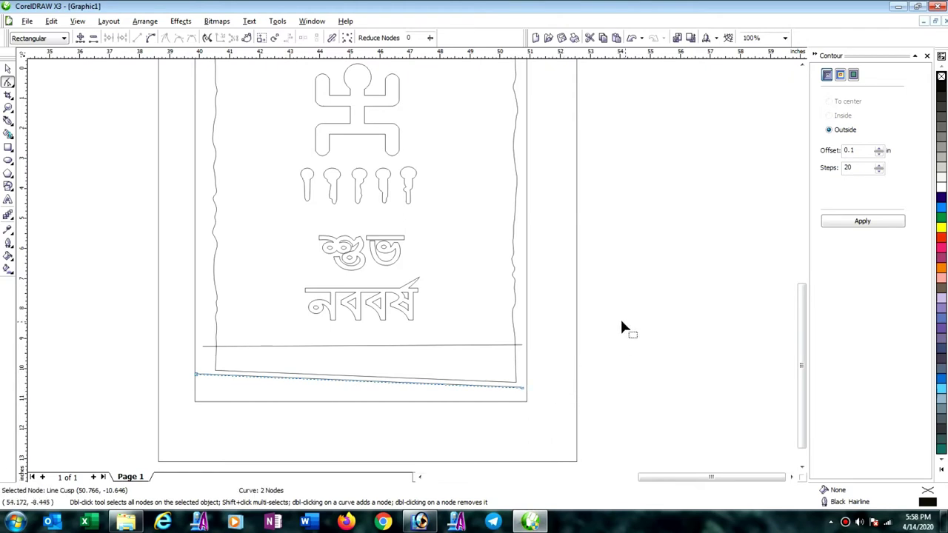
pyautogui.click(621, 321)
# Pull the right ends of the top slanted and top horizontal roller lines inward.
pyautogui.scroll(-1, 414, 271)
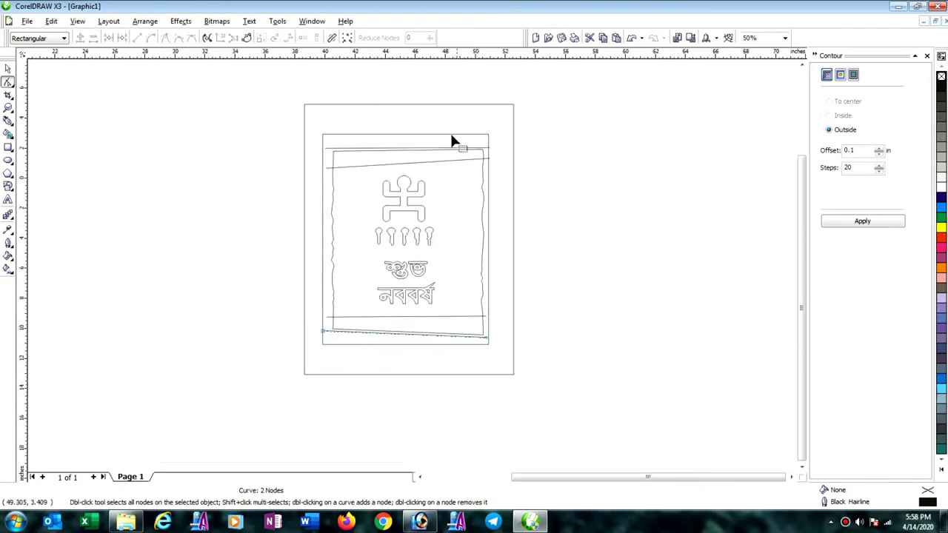
pyautogui.scroll(1, 450, 137)
pyautogui.scroll(1, 437, 271)
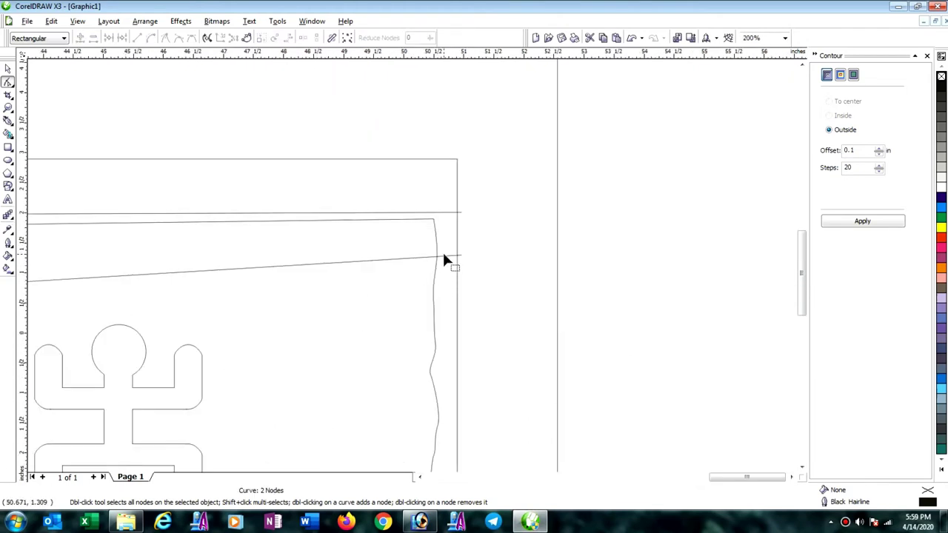
pyautogui.click(448, 262)
pyautogui.click(457, 257)
pyautogui.moveTo(442, 280); pyautogui.dragTo(443, 282)
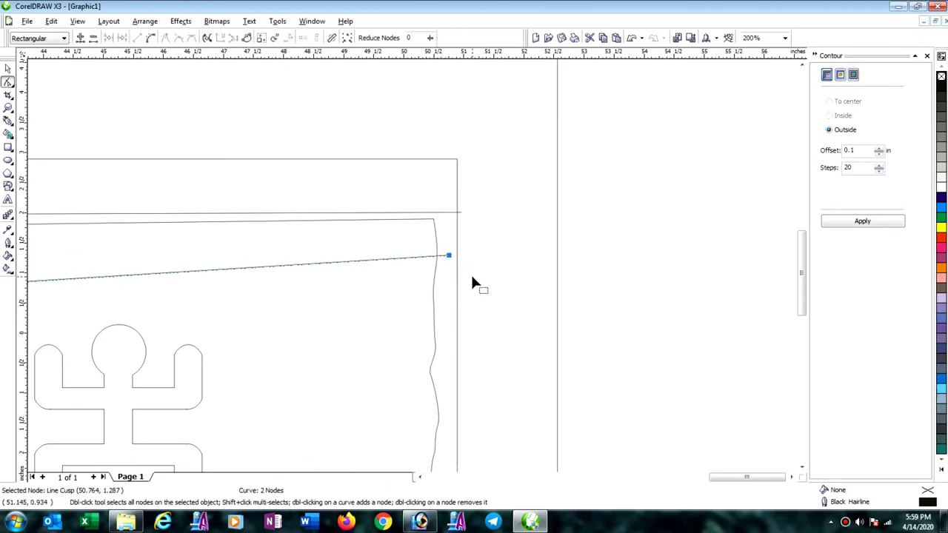
pyautogui.click(464, 214)
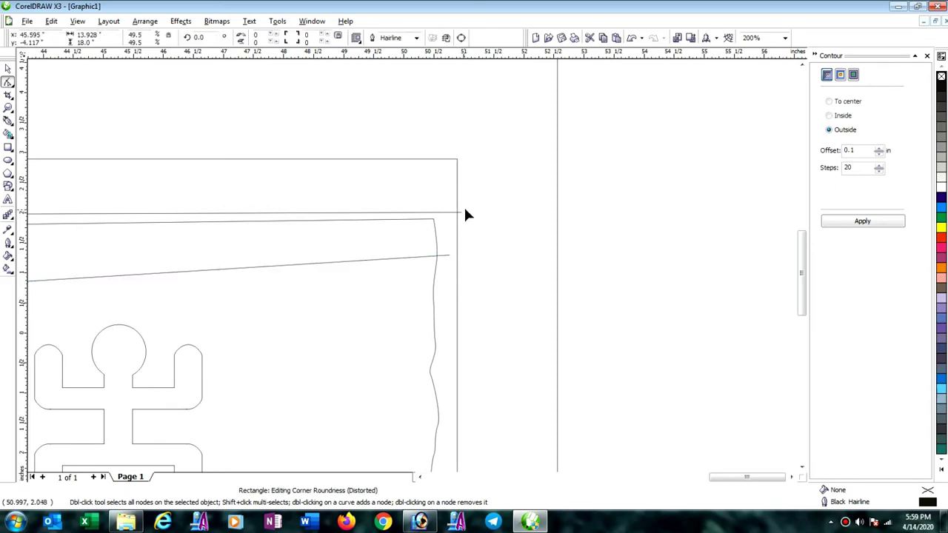
pyautogui.click(440, 214)
pyautogui.moveTo(479, 205); pyautogui.dragTo(444, 240)
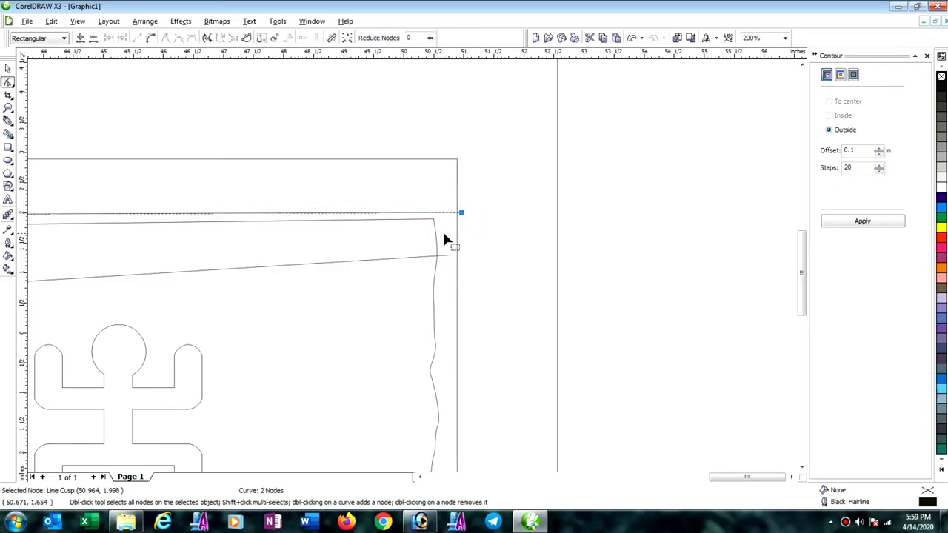
pyautogui.click(557, 226)
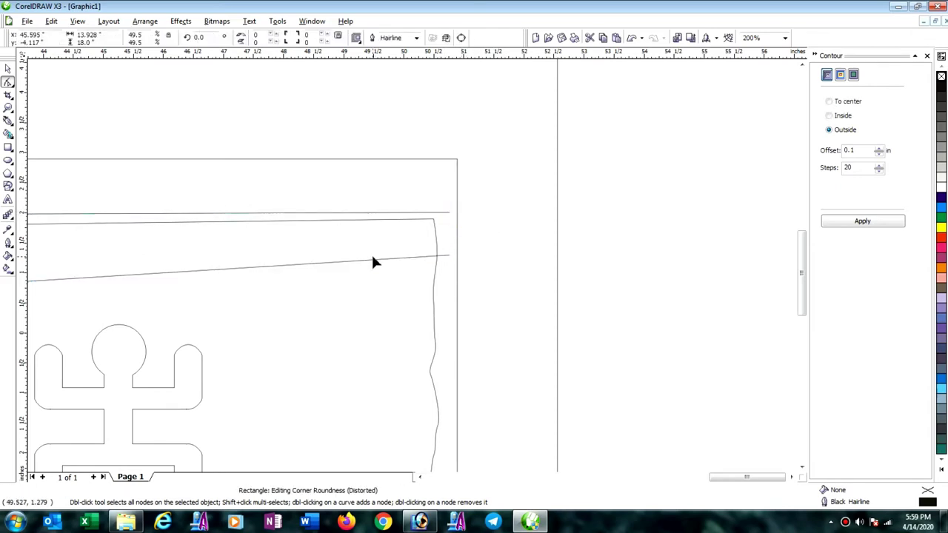
pyautogui.scroll(-2, 373, 260)
pyautogui.scroll(-1, 413, 272)
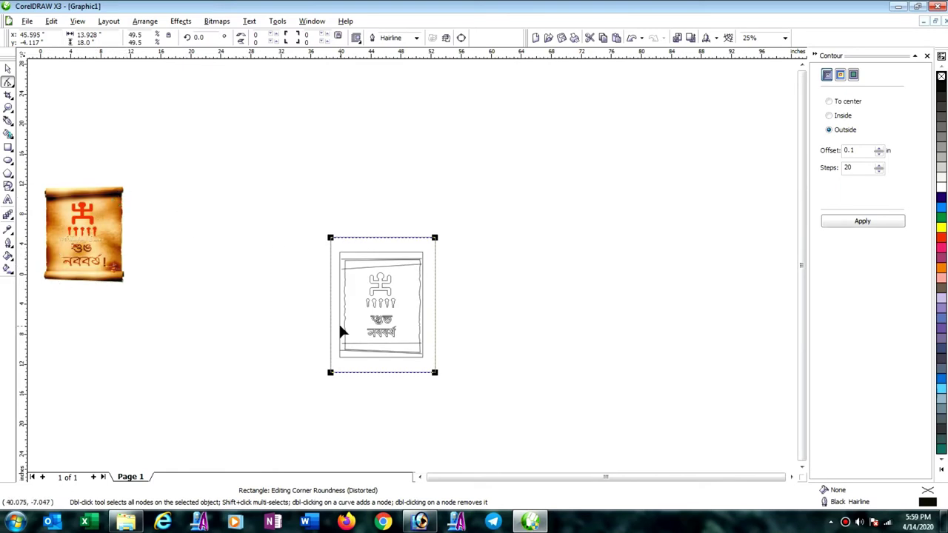
pyautogui.scroll(1, 425, 256)
pyautogui.scroll(1, 411, 269)
pyautogui.scroll(1, 426, 280)
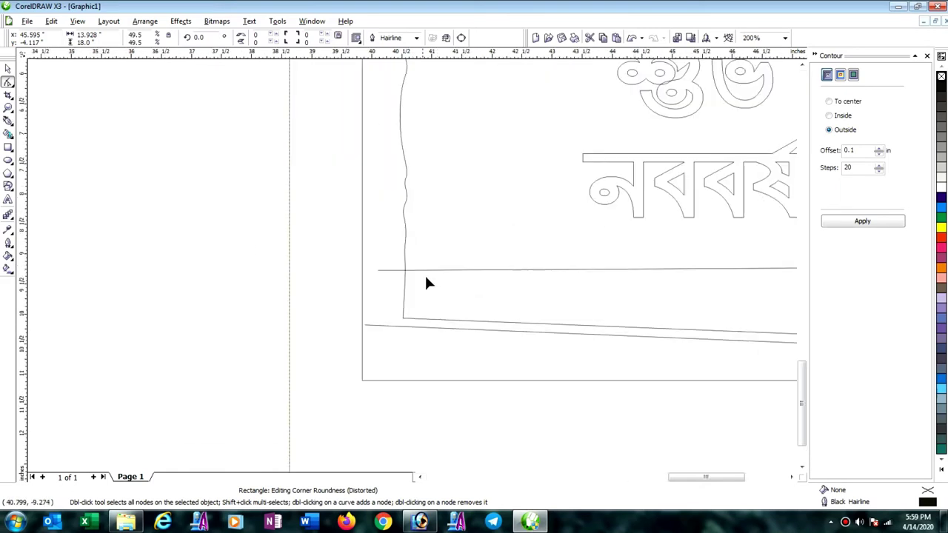
# Draw a three-point arc bulging outward across the bottom roller's left end.
pyautogui.click(8, 121)
pyautogui.click(97, 127)
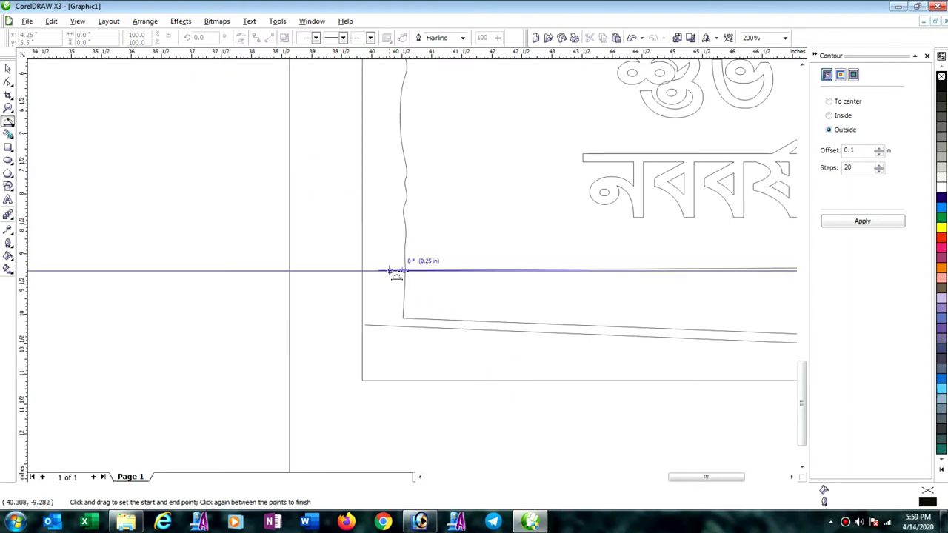
pyautogui.moveTo(389, 271); pyautogui.dragTo(388, 327)
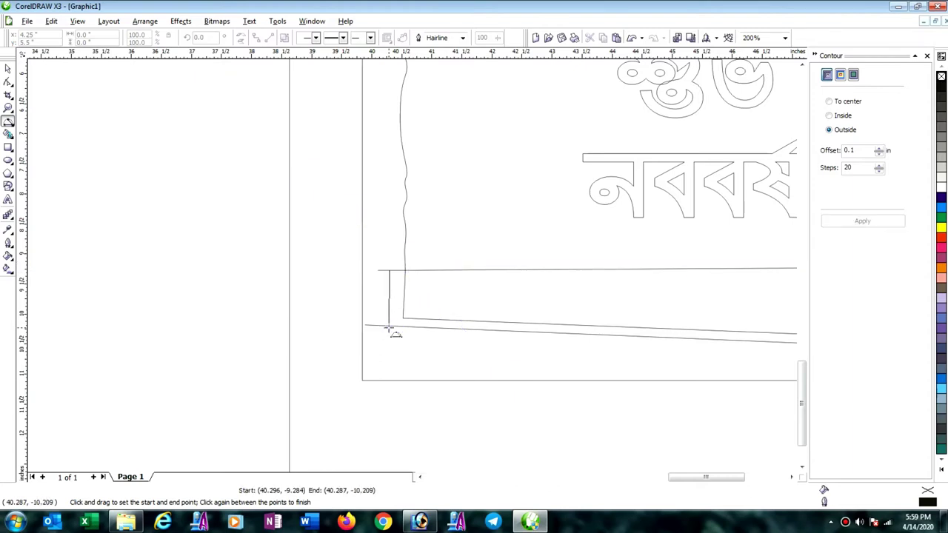
pyautogui.click(382, 299)
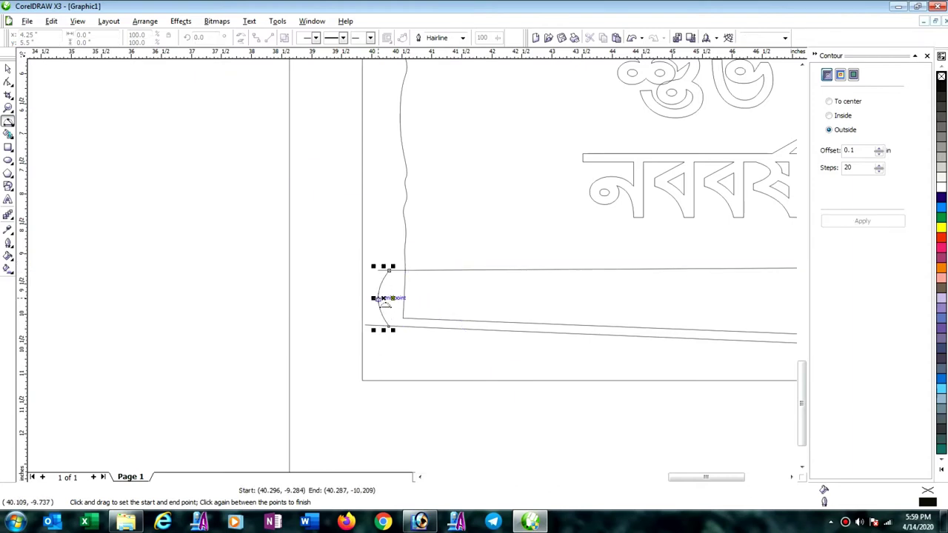
# Adjust the arc's top and bottom nodes so it bulges more.
pyautogui.click(8, 81)
pyautogui.scroll(2, 393, 270)
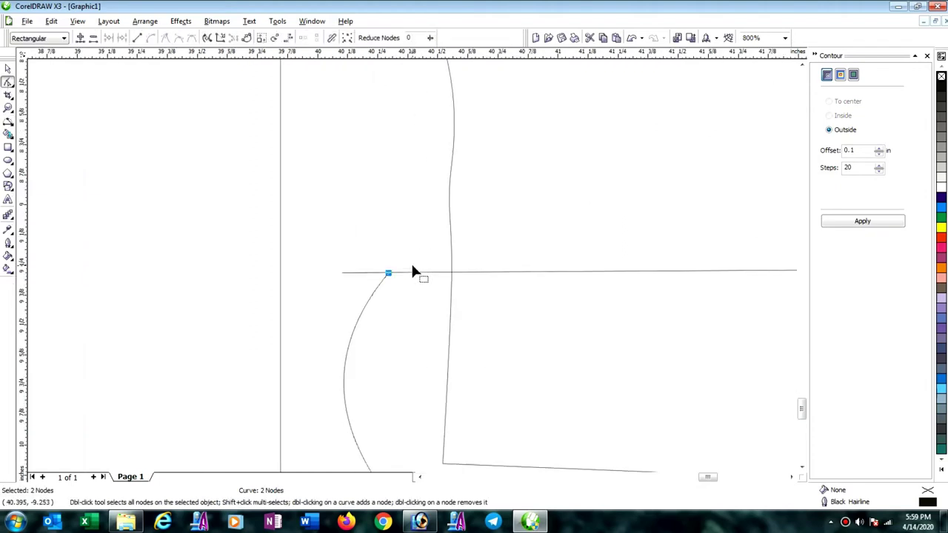
pyautogui.scroll(-1, 392, 268)
pyautogui.moveTo(398, 328); pyautogui.dragTo(425, 417)
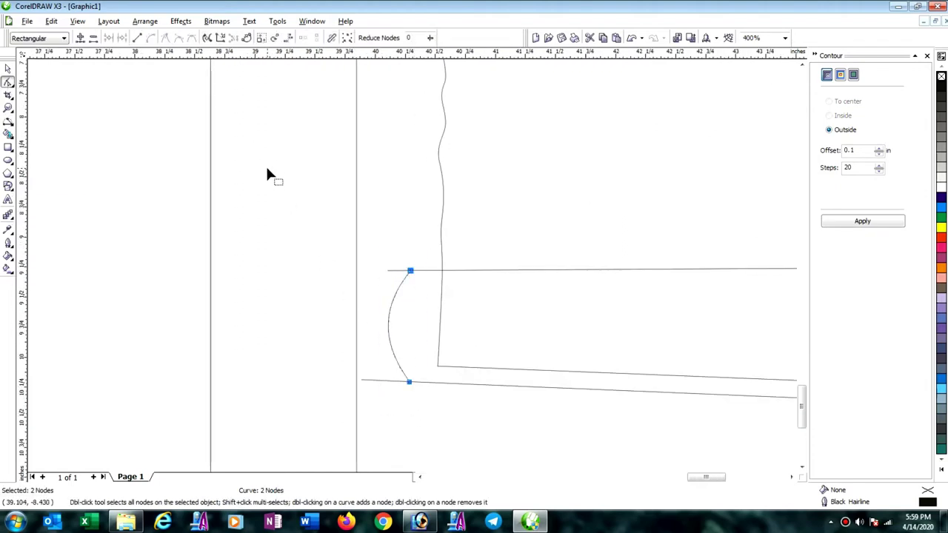
pyautogui.click(361, 268)
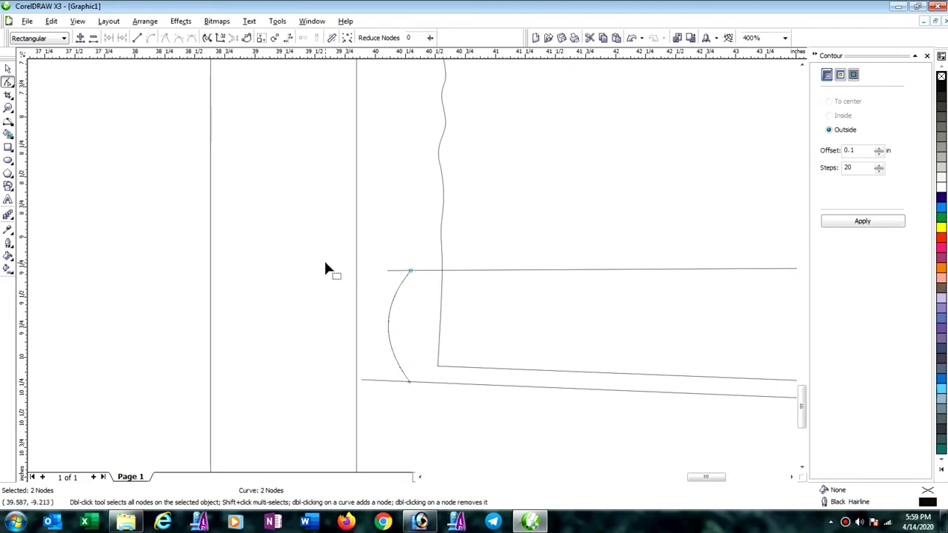
pyautogui.click(395, 294)
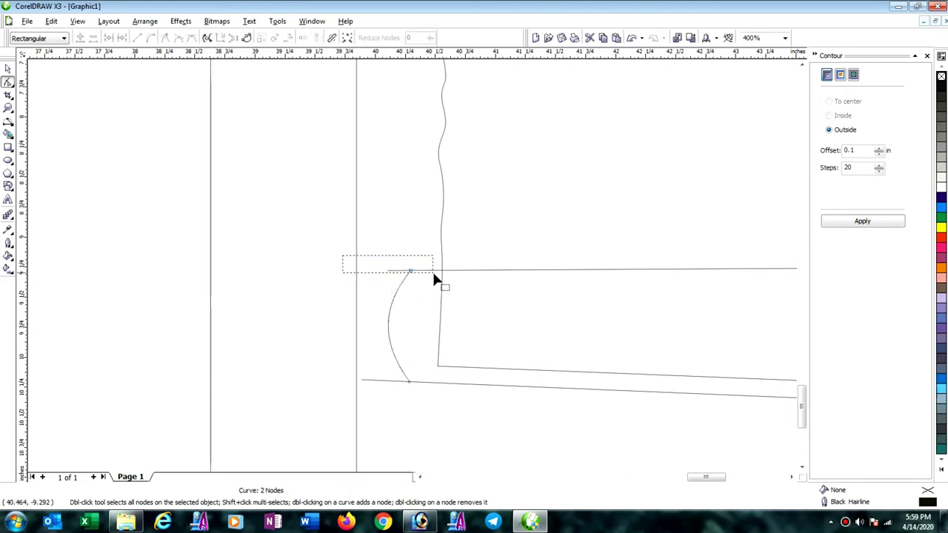
pyautogui.moveTo(434, 275); pyautogui.dragTo(441, 286)
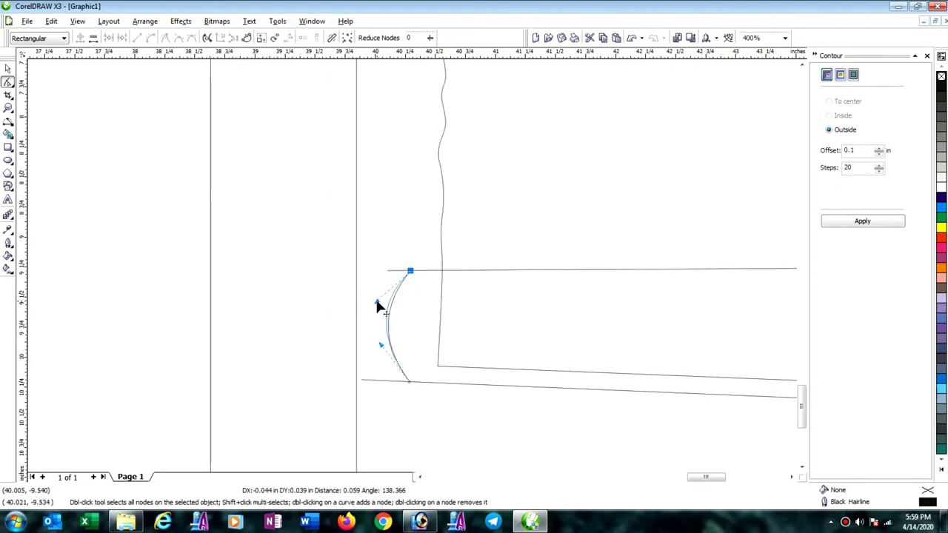
pyautogui.moveTo(382, 308); pyautogui.dragTo(376, 290)
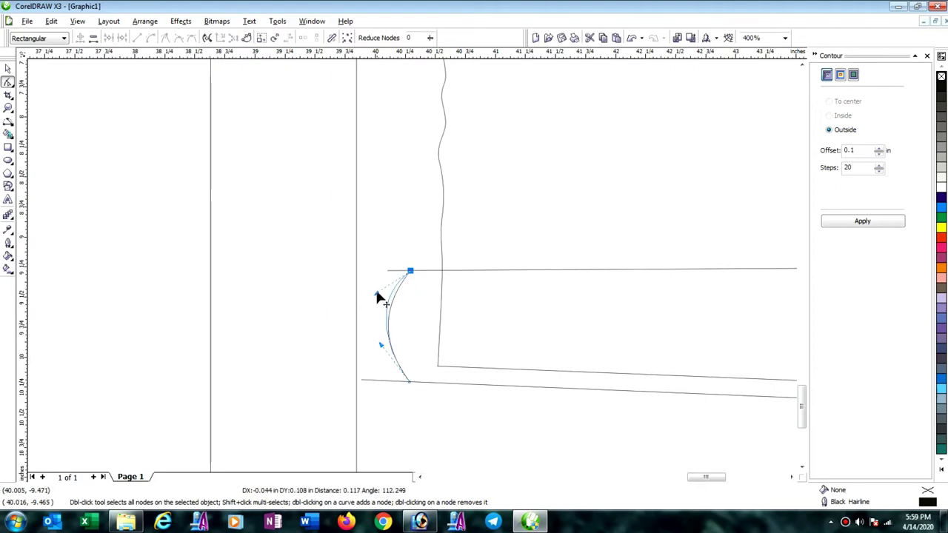
pyautogui.click(380, 350)
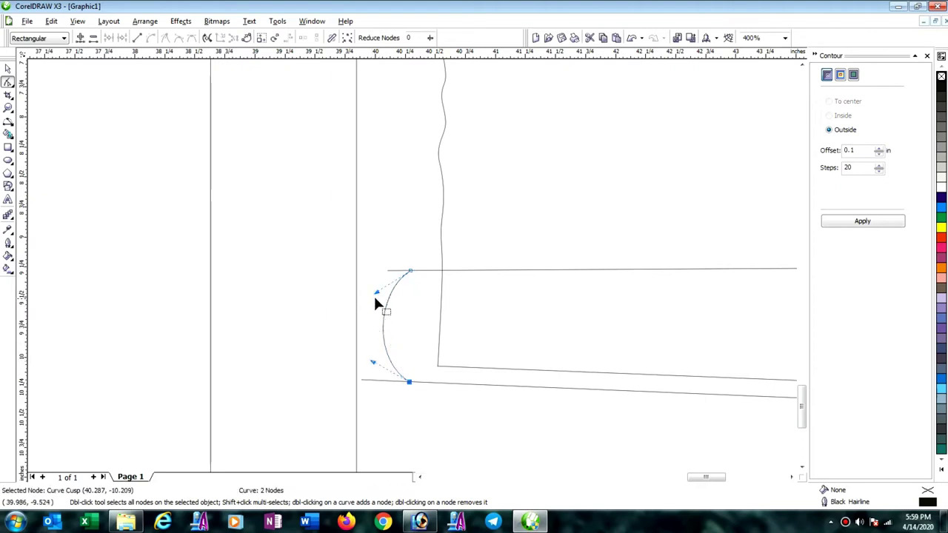
pyautogui.moveTo(377, 292); pyautogui.dragTo(399, 310)
pyautogui.scroll(-1, 400, 310)
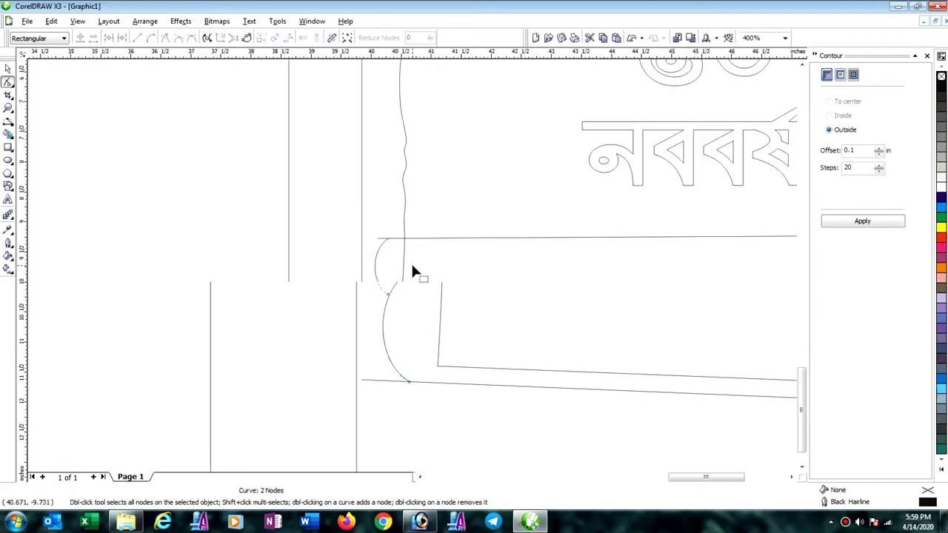
# Copy the arc to the roller's right end, mirror it, and stretch it to fit.
pyautogui.click(7, 69)
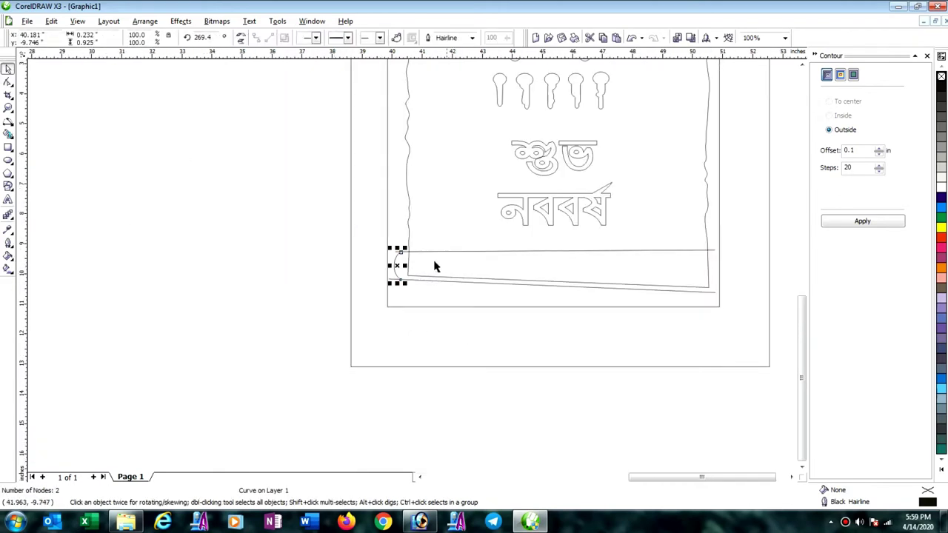
pyautogui.keyDown('ctrl'); pyautogui.moveTo(402, 264); pyautogui.dragTo(699, 286); pyautogui.keyUp('ctrl')
pyautogui.scroll(2, 698, 286)
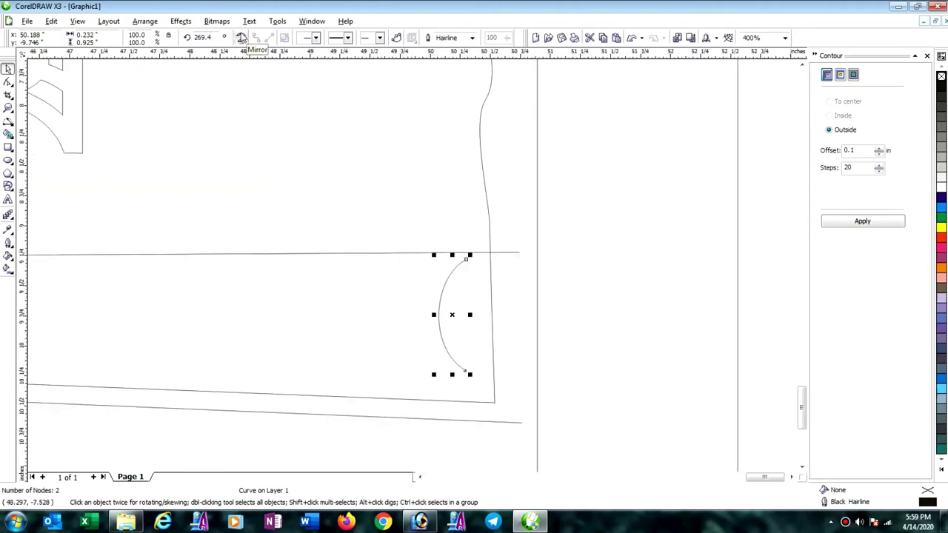
pyautogui.click(242, 37)
pyautogui.moveTo(461, 343)
pyautogui.mouseDown()
pyautogui.moveTo(518, 352)
pyautogui.moveTo(513, 431)
pyautogui.mouseUp()
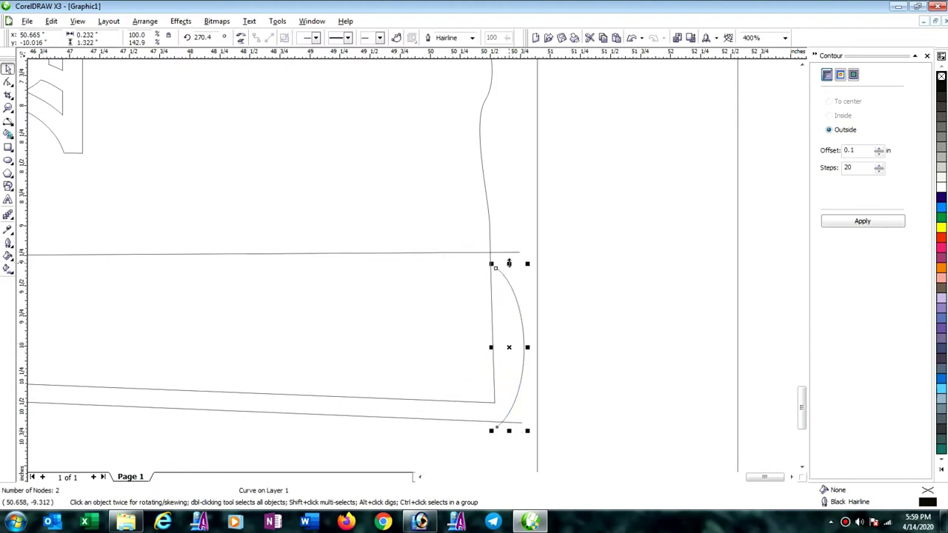
pyautogui.moveTo(509, 263); pyautogui.dragTo(514, 245)
pyautogui.scroll(1, 531, 340)
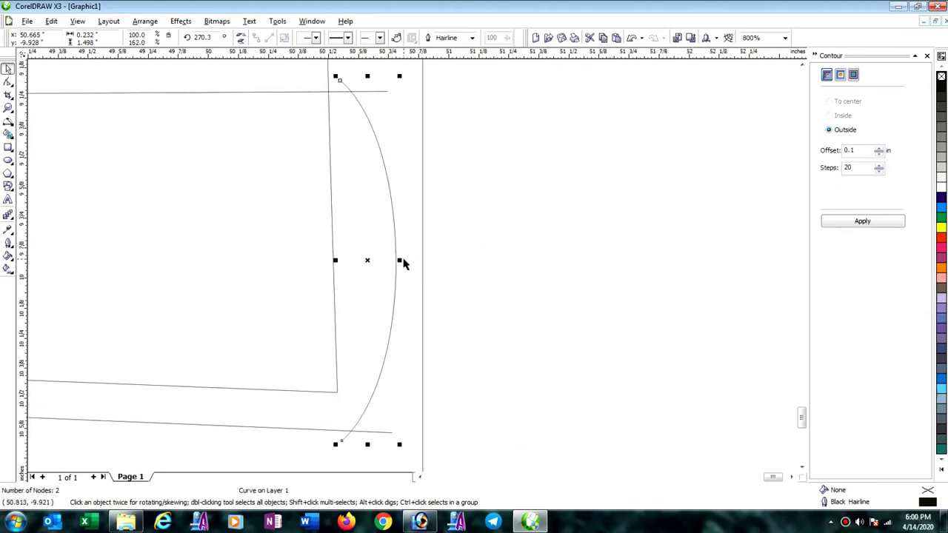
pyautogui.moveTo(400, 260); pyautogui.dragTo(410, 259)
pyautogui.scroll(-2, 409, 266)
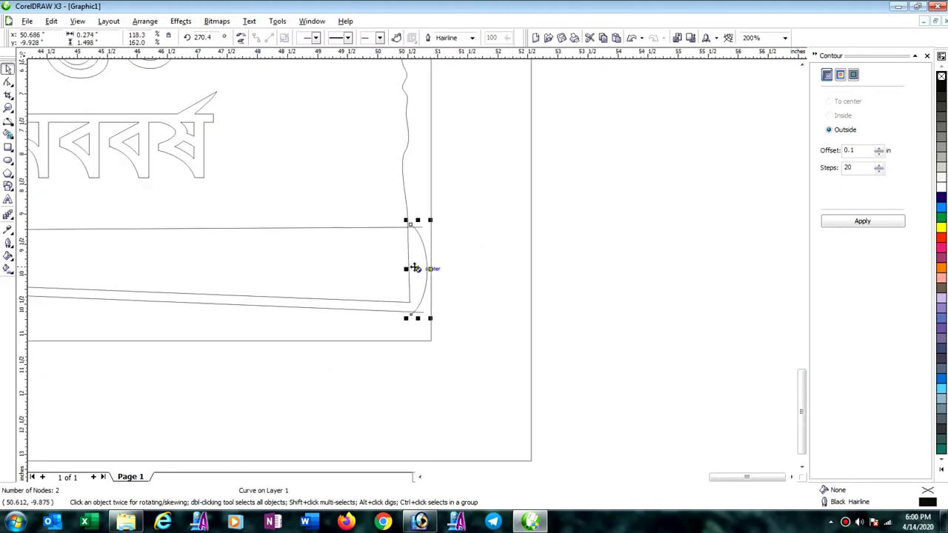
pyautogui.scroll(-1, 406, 267)
pyautogui.scroll(-1, 405, 267)
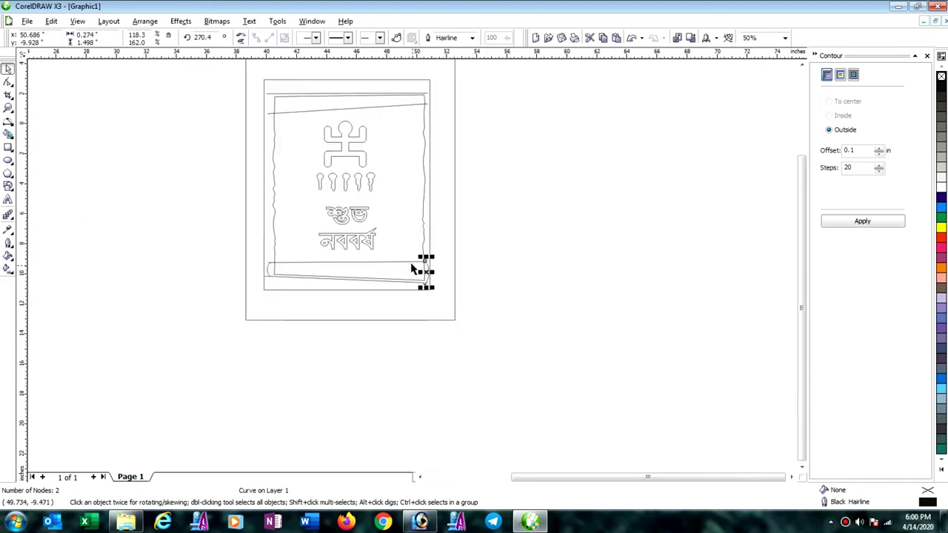
# Copy the bottom roller and its end arc up to the scroll's top edge.
pyautogui.keyDown('shift'); pyautogui.click(267, 272); pyautogui.keyUp('shift')
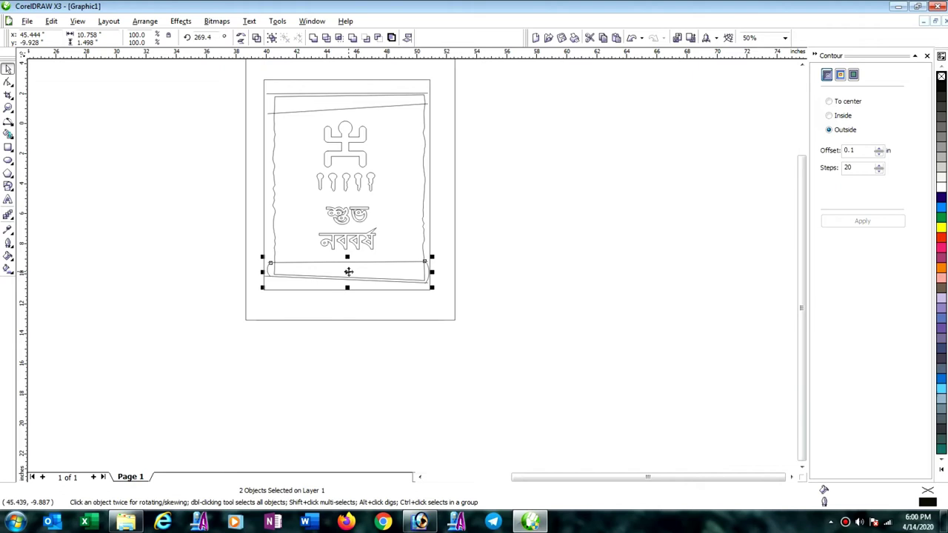
pyautogui.moveTo(348, 272); pyautogui.dragTo(348, 133)
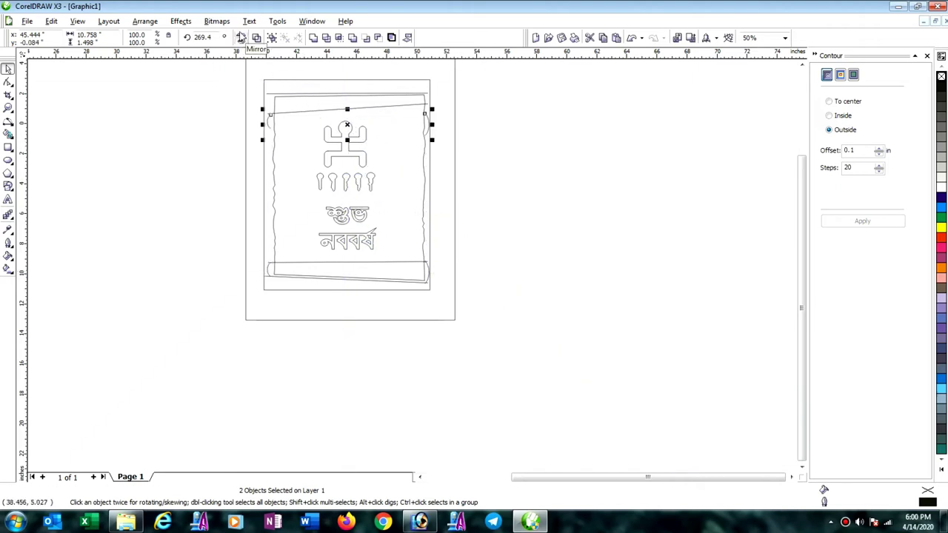
pyautogui.scroll(1, 278, 104)
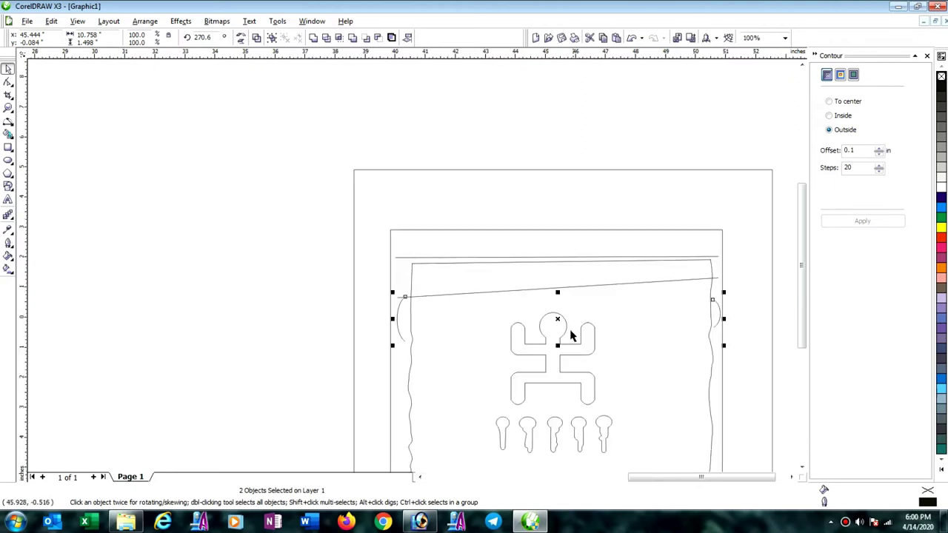
pyautogui.moveTo(558, 321); pyautogui.dragTo(560, 280)
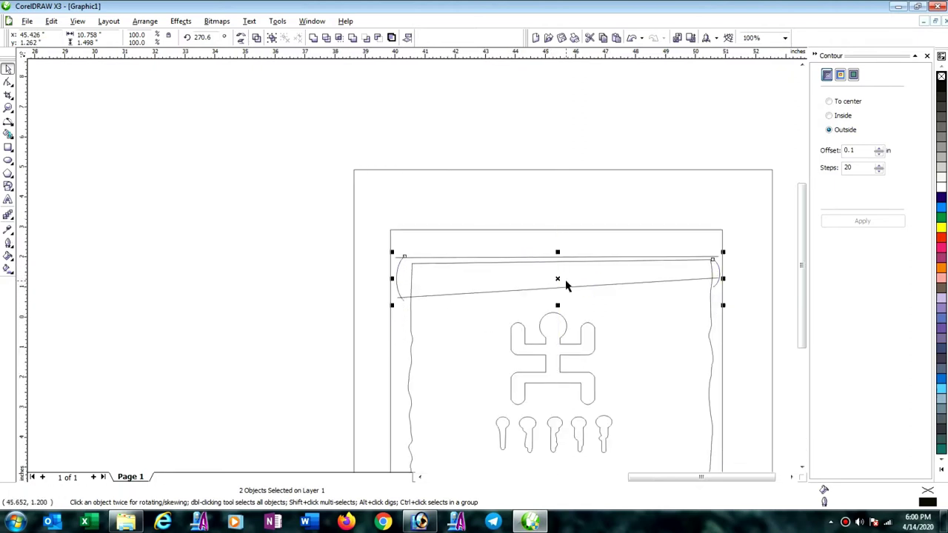
# Nudge the top roller's right end arc up into line with the roller.
pyautogui.click(659, 323)
pyautogui.click(719, 274)
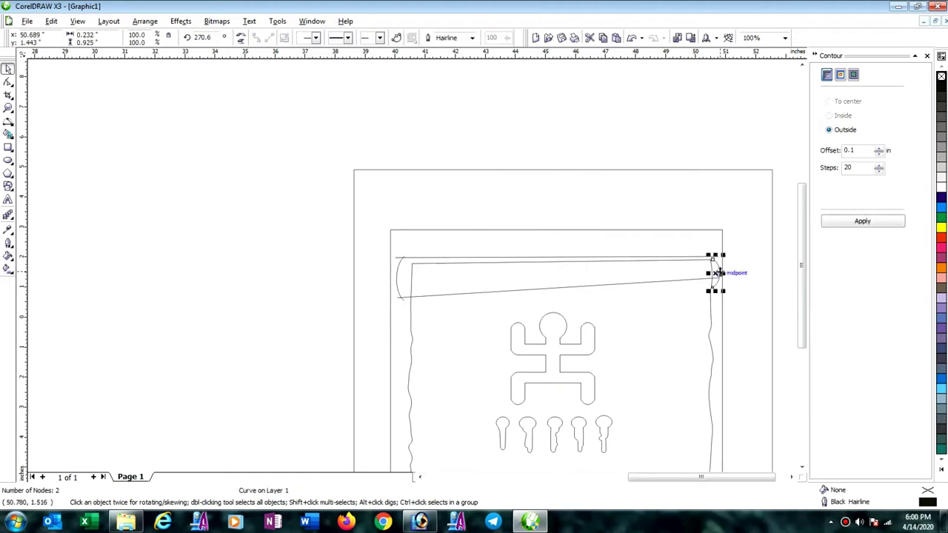
pyautogui.scroll(2, 415, 280)
pyautogui.press('Up')
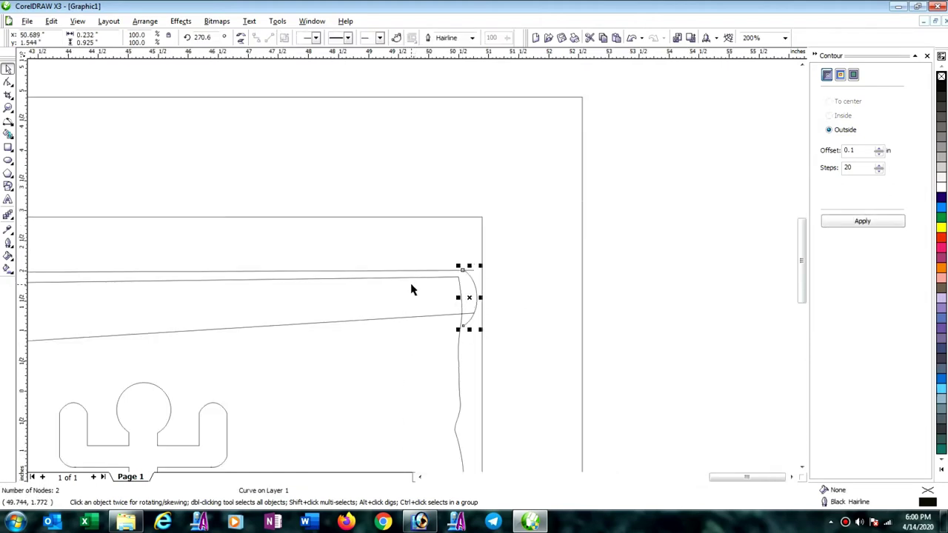
pyautogui.press('Up')
pyautogui.click(517, 284)
# Marquee-select all the scroll artwork and combine it into one curve.
pyautogui.scroll(-3, 411, 269)
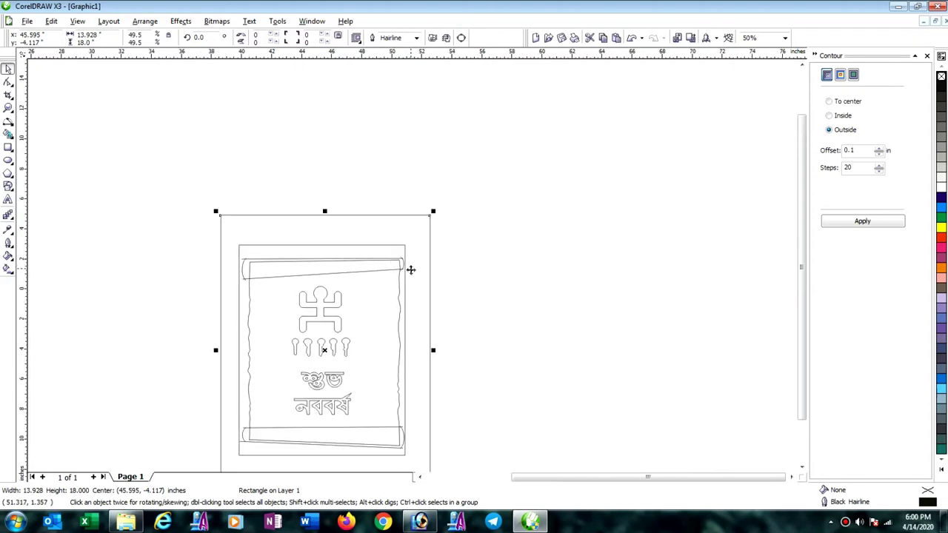
pyautogui.click(158, 271)
pyautogui.moveTo(194, 232); pyautogui.dragTo(419, 461)
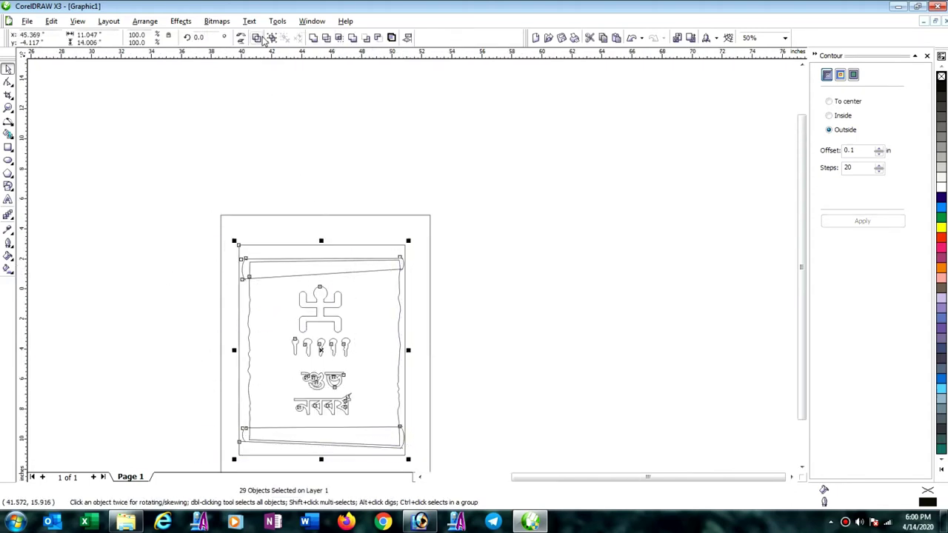
pyautogui.click(402, 298)
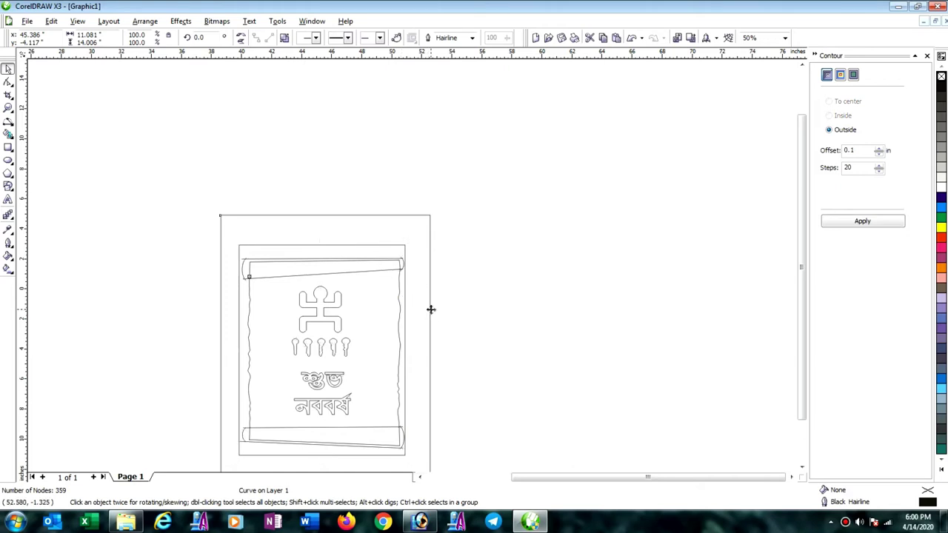
# Combine the artwork curve and the outer frame into a single curve.
pyautogui.keyDown('shift'); pyautogui.click(430, 304); pyautogui.keyUp('shift')
pyautogui.click(492, 296)
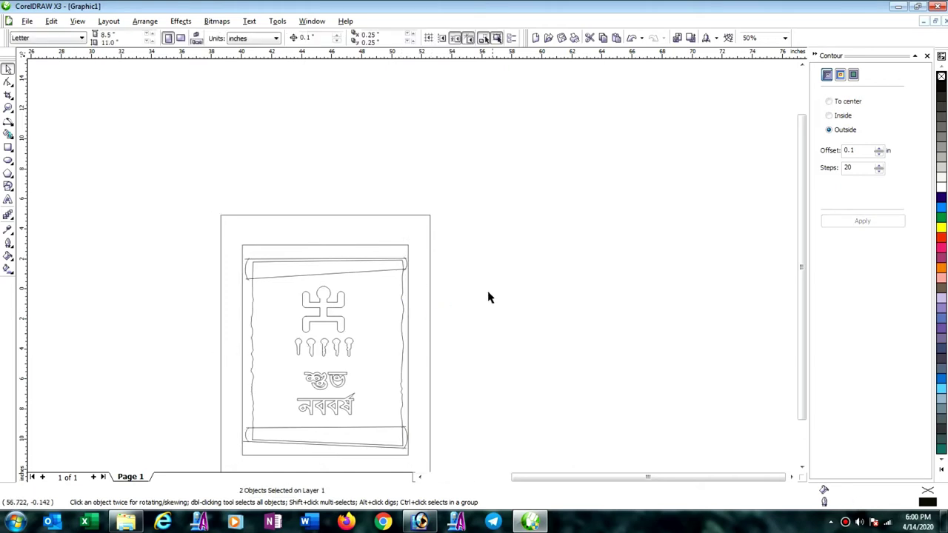
pyautogui.scroll(-1, 407, 274)
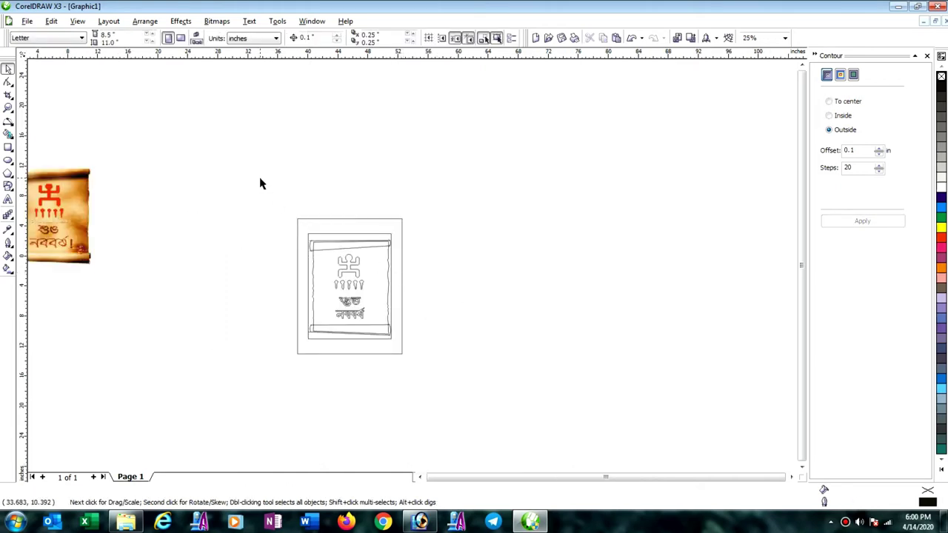
pyautogui.moveTo(260, 178); pyautogui.dragTo(427, 390)
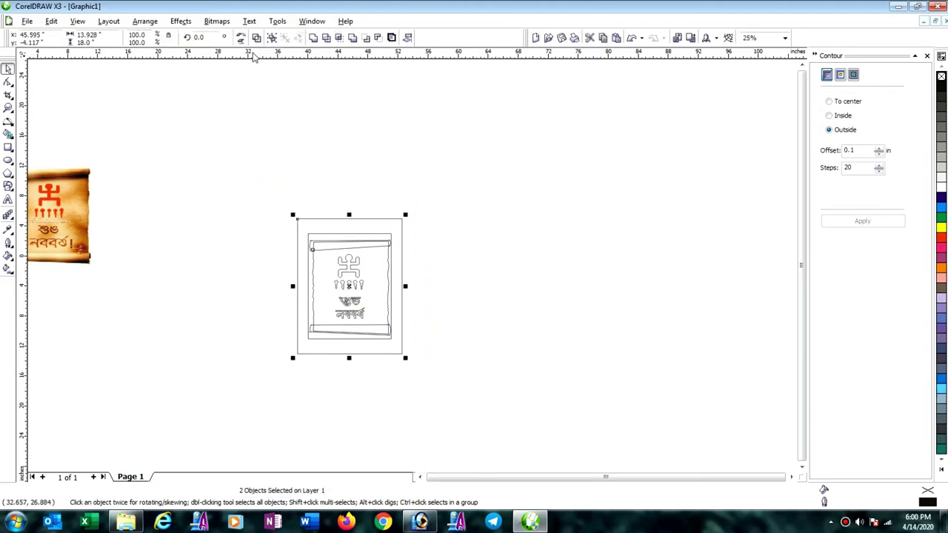
pyautogui.click(256, 38)
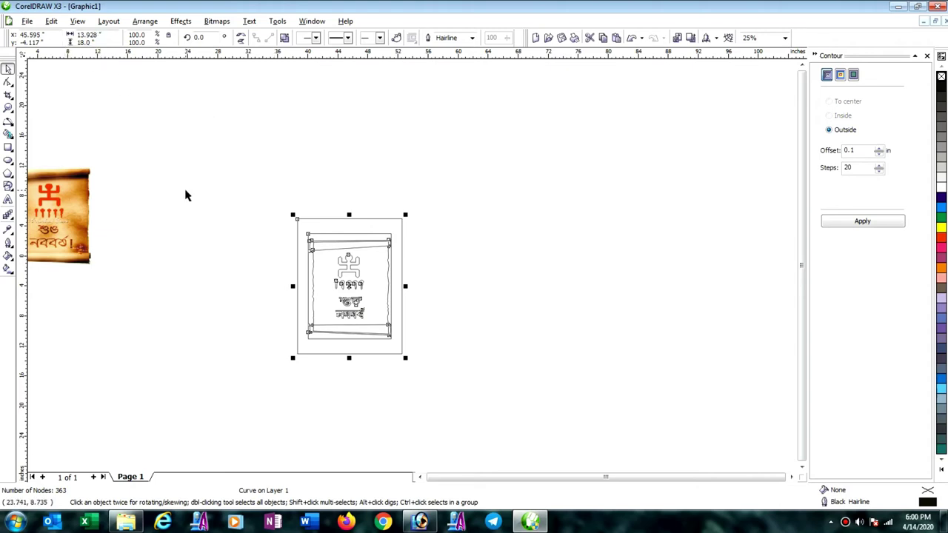
# Export the selection to the Desktop as EPS file 'aaa' with default EPS settings.
pyautogui.click(27, 22)
pyautogui.click(43, 150)
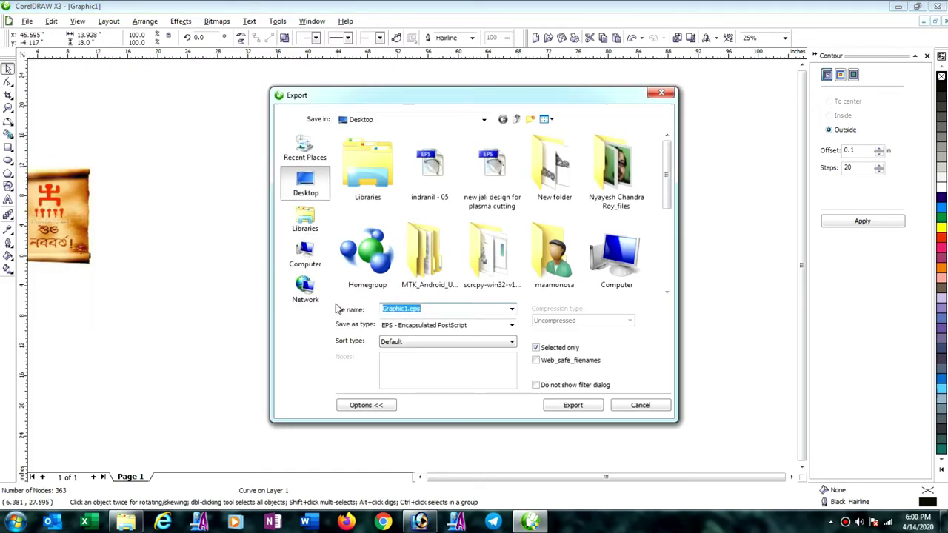
pyautogui.write('aaa')
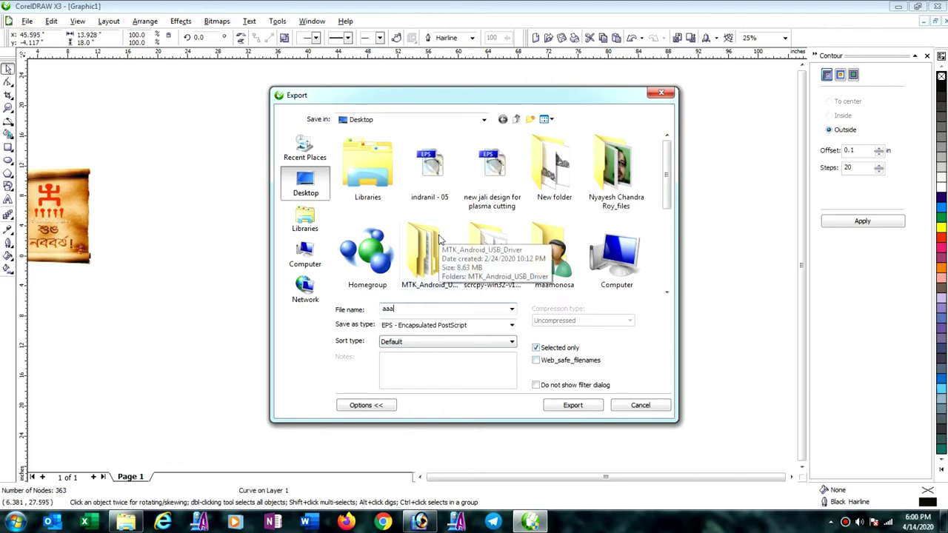
pyautogui.click(573, 408)
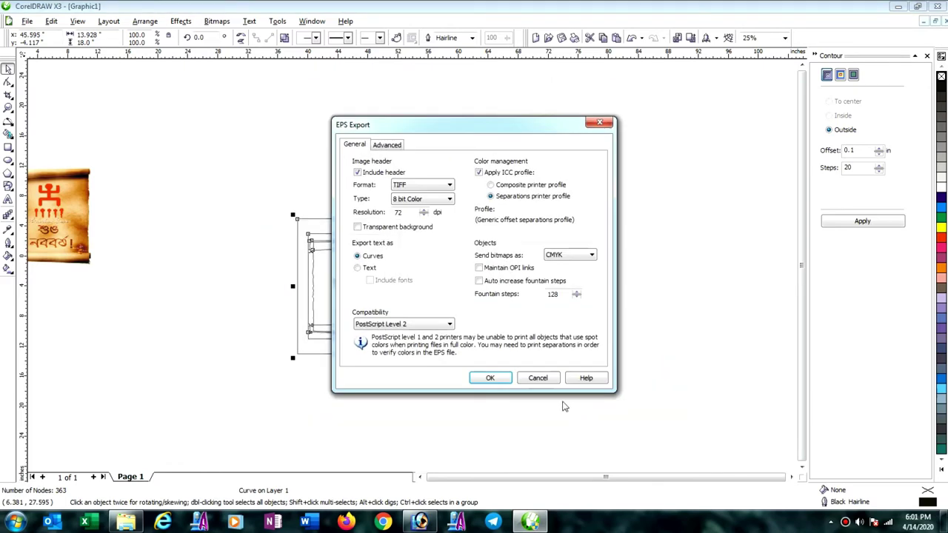
pyautogui.click(498, 382)
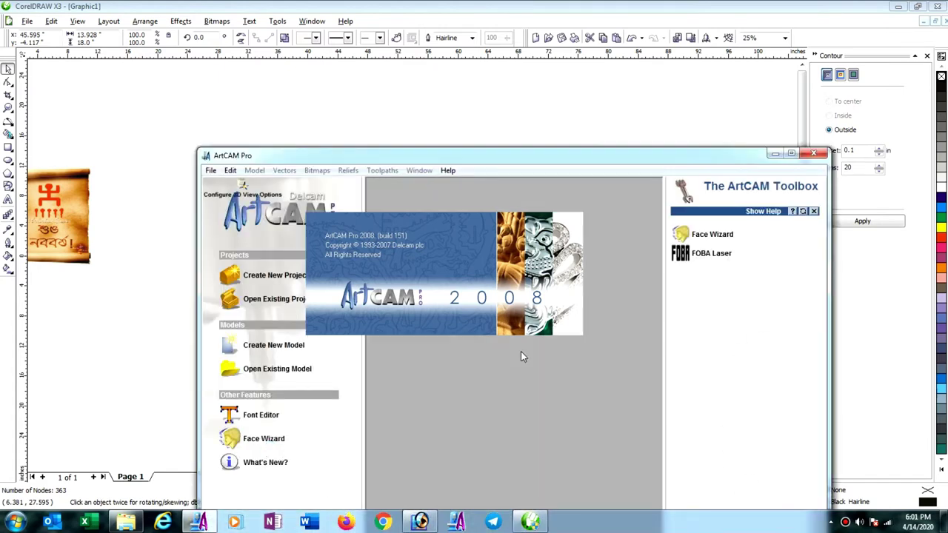
# Maximize ArtCAM and start a new model 14 inches wide by 18 inches high.
pyautogui.click(791, 153)
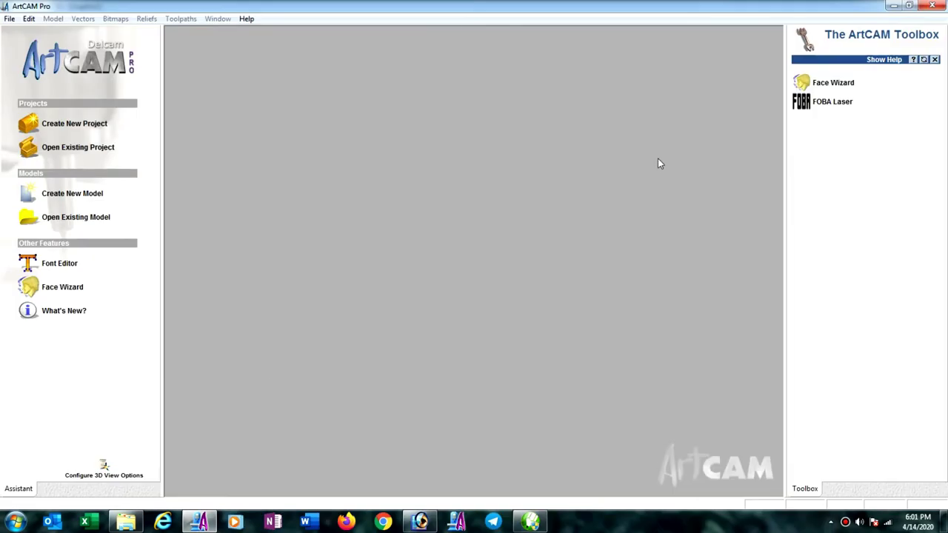
pyautogui.click(86, 193)
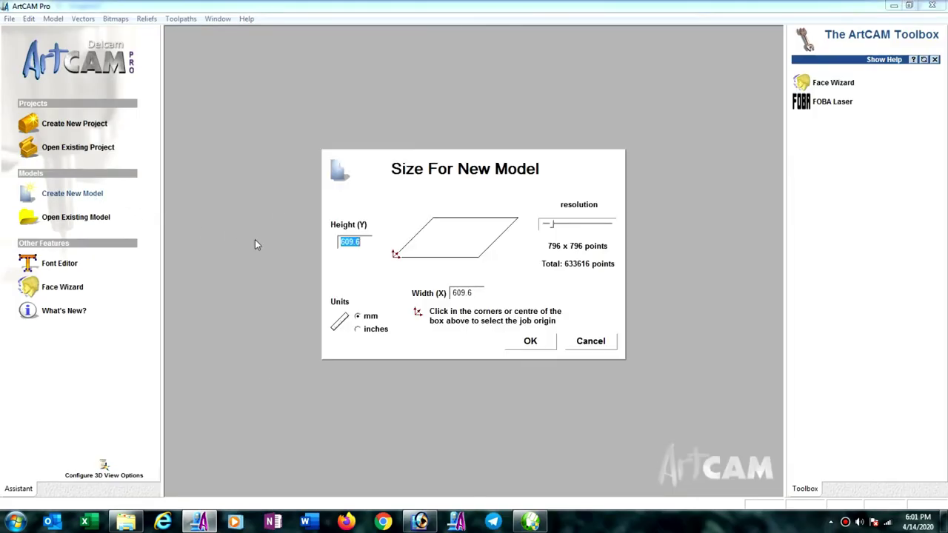
pyautogui.click(358, 328)
pyautogui.moveTo(478, 296); pyautogui.dragTo(432, 299)
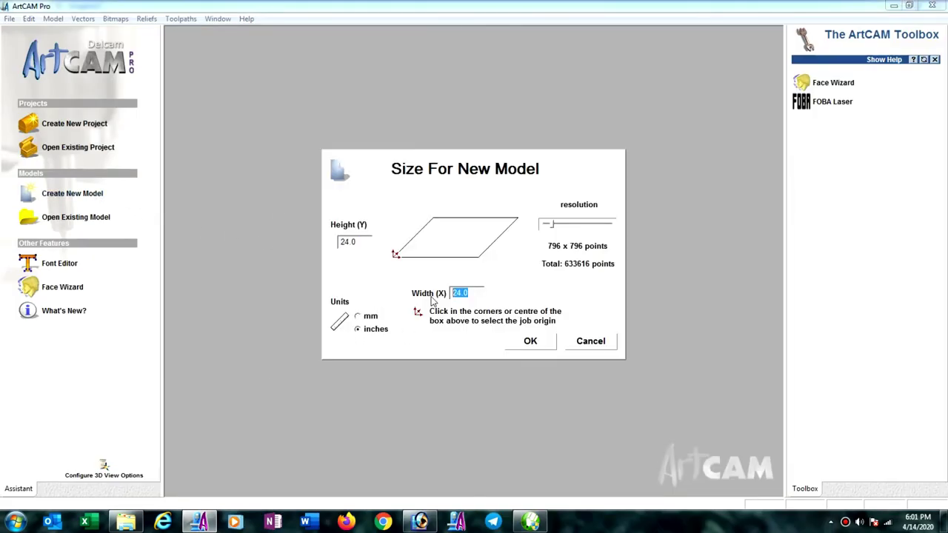
pyautogui.write('14')
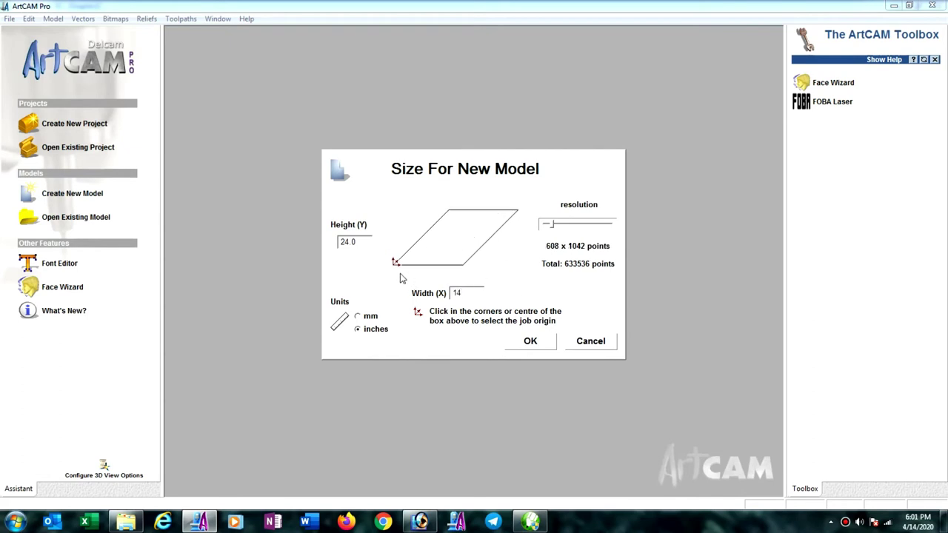
pyautogui.moveTo(364, 244); pyautogui.dragTo(292, 262)
pyautogui.write('1')
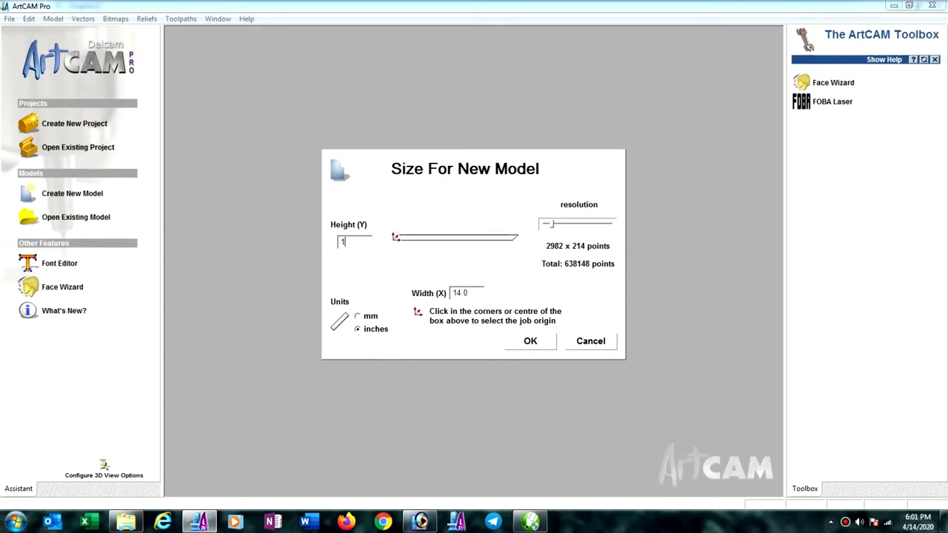
pyautogui.write('8')
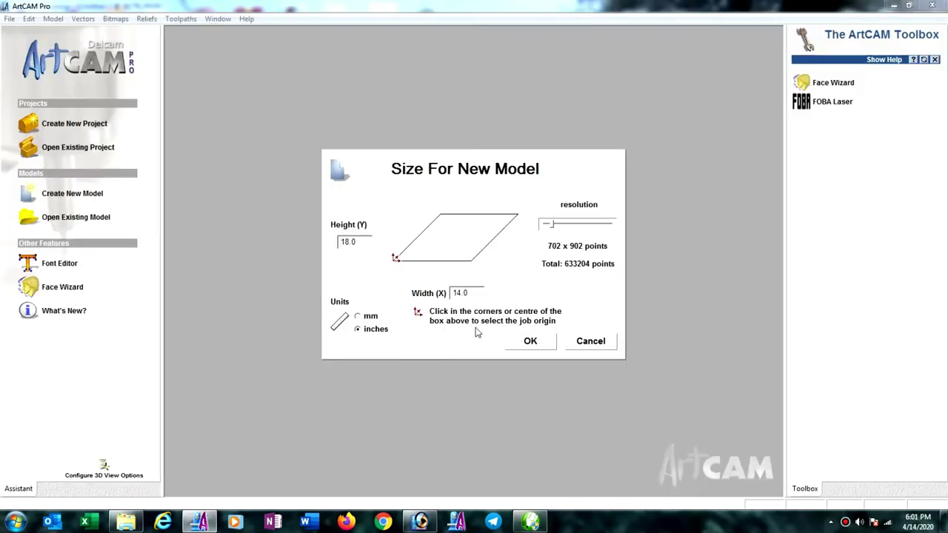
# Set the resolution to 1360 × 1748 points and create the 355.6 × 457.2 mm model.
pyautogui.click(557, 226)
pyautogui.moveTo(558, 229); pyautogui.dragTo(583, 227)
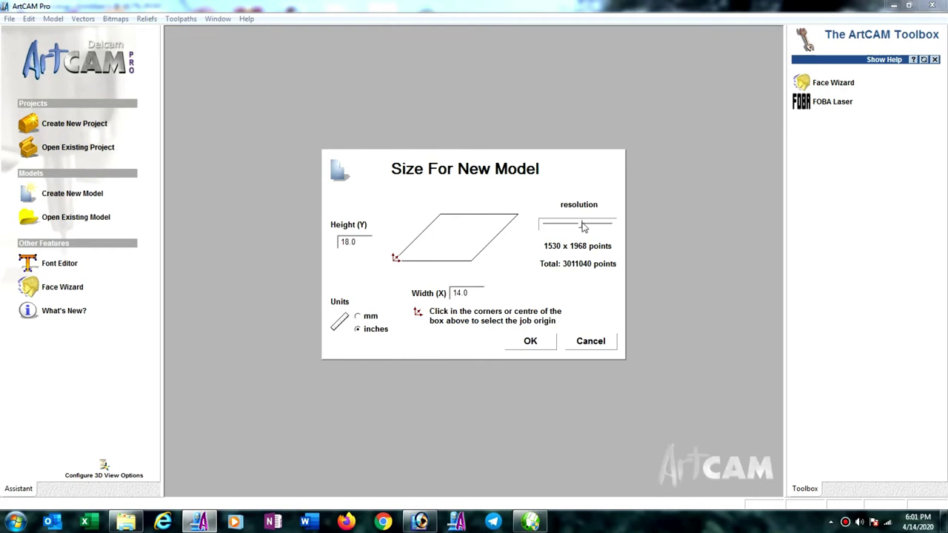
pyautogui.moveTo(582, 227)
pyautogui.mouseDown()
pyautogui.moveTo(604, 226)
pyautogui.moveTo(575, 228)
pyautogui.mouseUp()
pyautogui.click(358, 317)
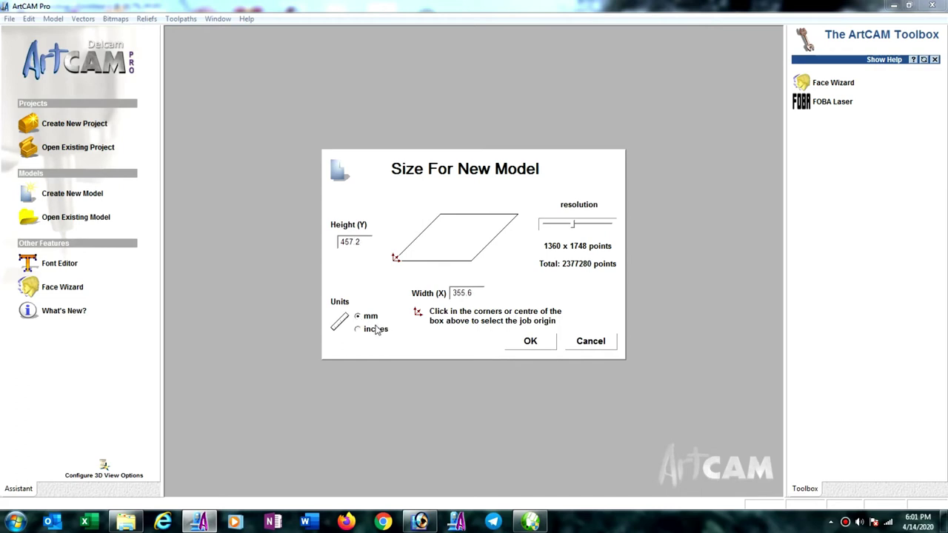
pyautogui.click(529, 341)
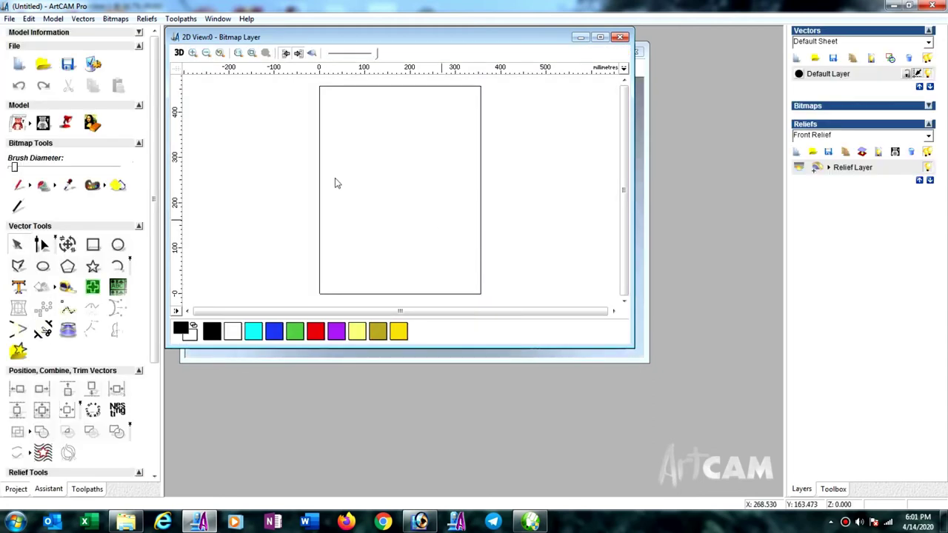
# Save the model as 'subho nabo borsho' and maximize the 2D View.
pyautogui.click(9, 19)
pyautogui.click(29, 86)
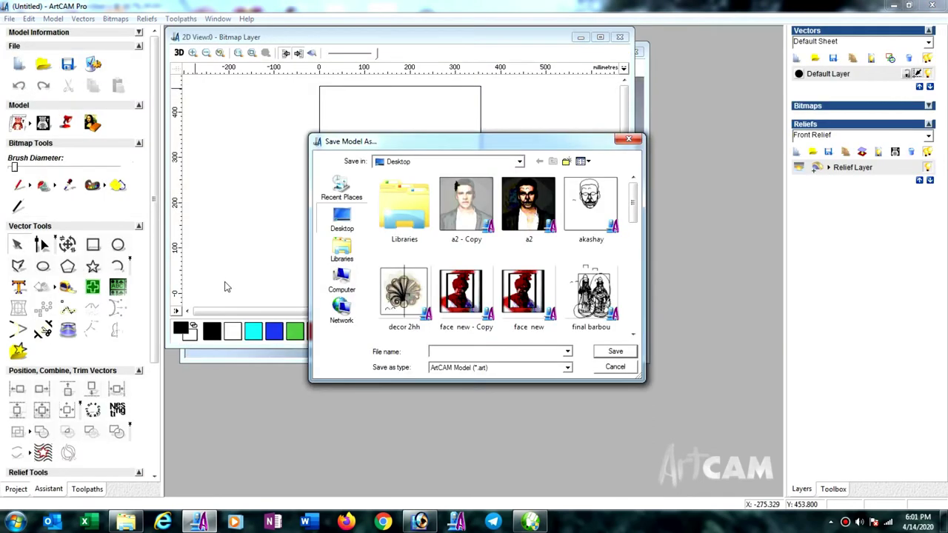
pyautogui.write('s')
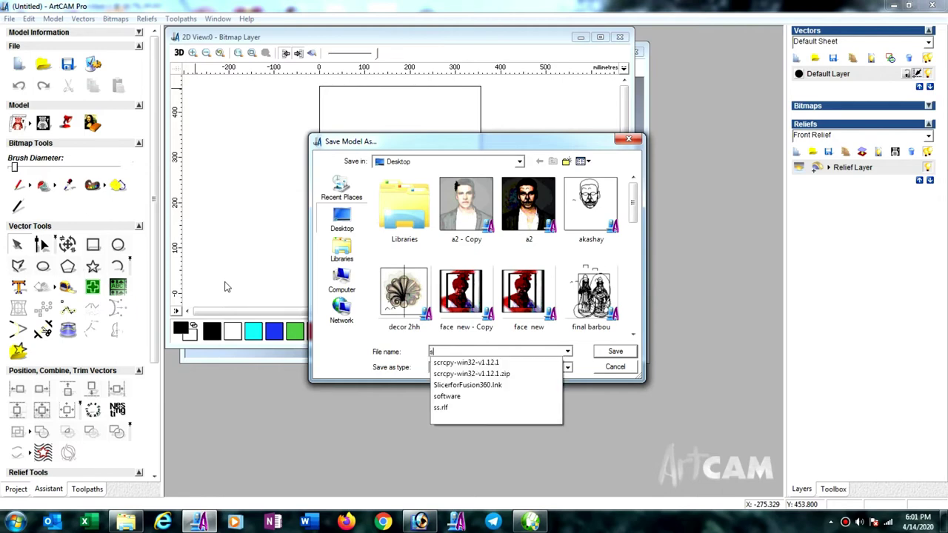
pyautogui.write('ubho n')
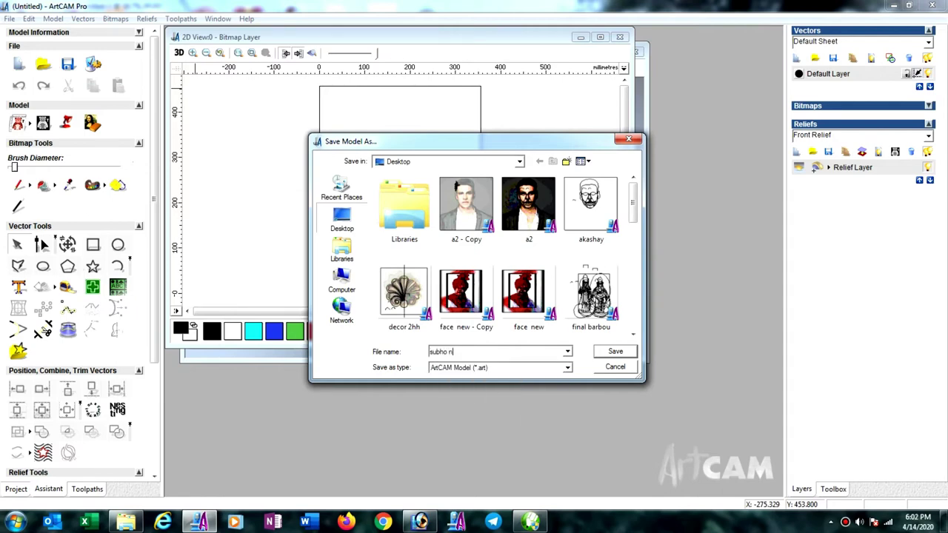
pyautogui.write('abo b')
pyautogui.write('orsh')
pyautogui.write('o')
pyautogui.click(614, 352)
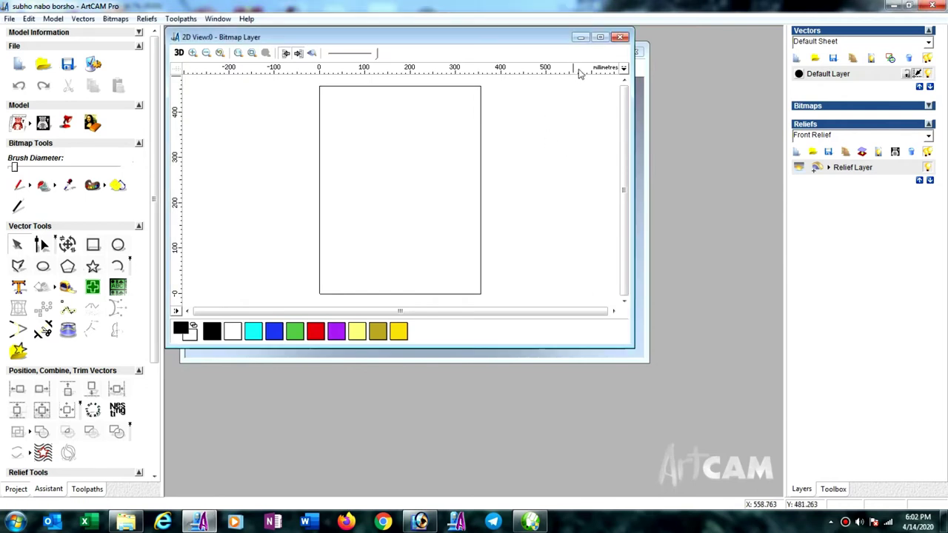
pyautogui.click(600, 36)
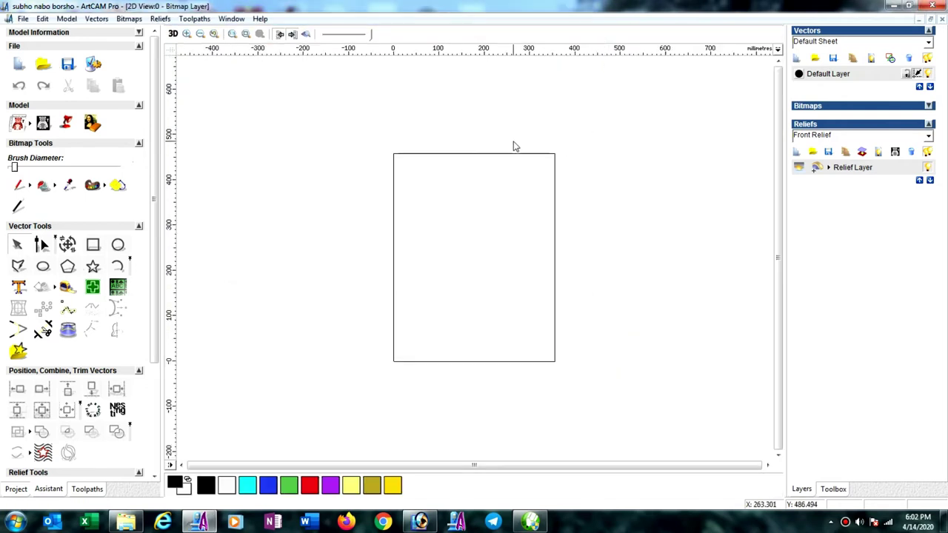
# Import the EPS file aaa centred on the model, then select the design for editing.
pyautogui.click(97, 19)
pyautogui.click(117, 77)
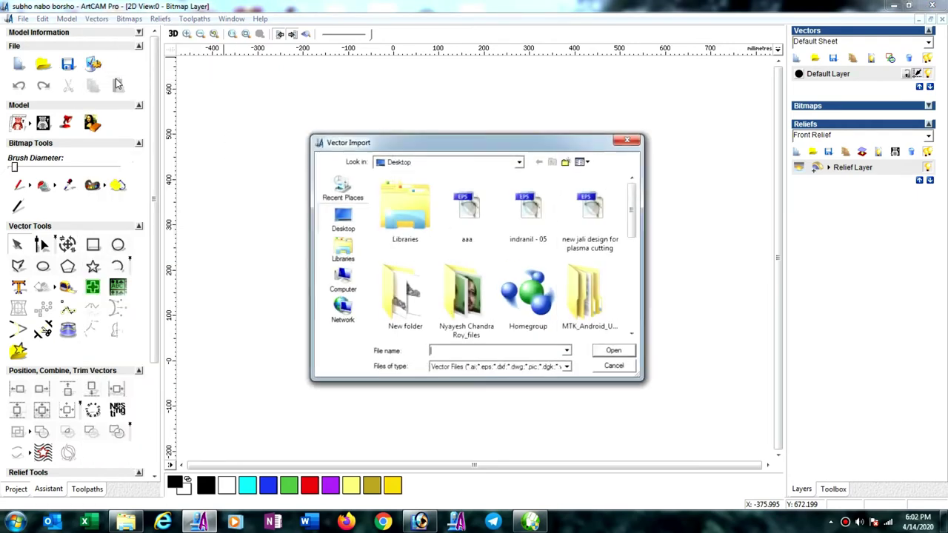
pyautogui.click(470, 208)
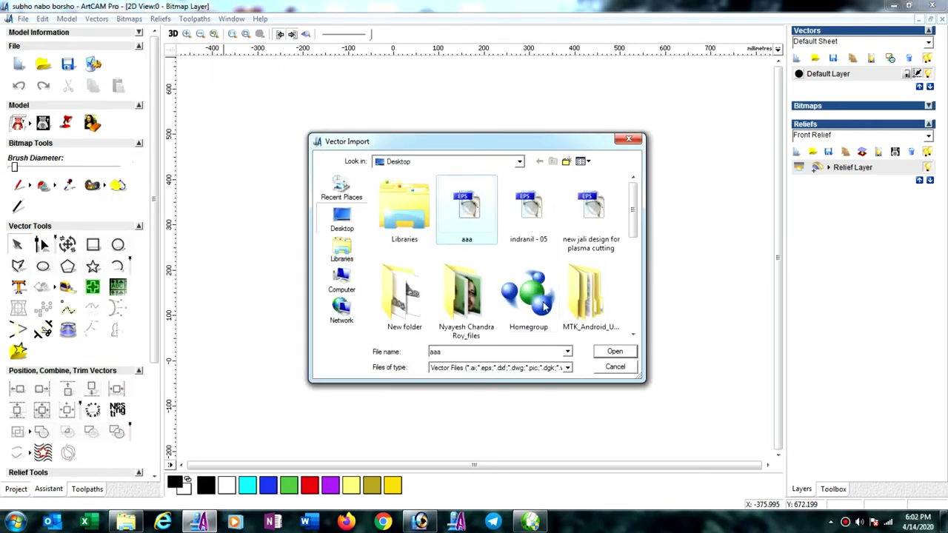
pyautogui.click(615, 352)
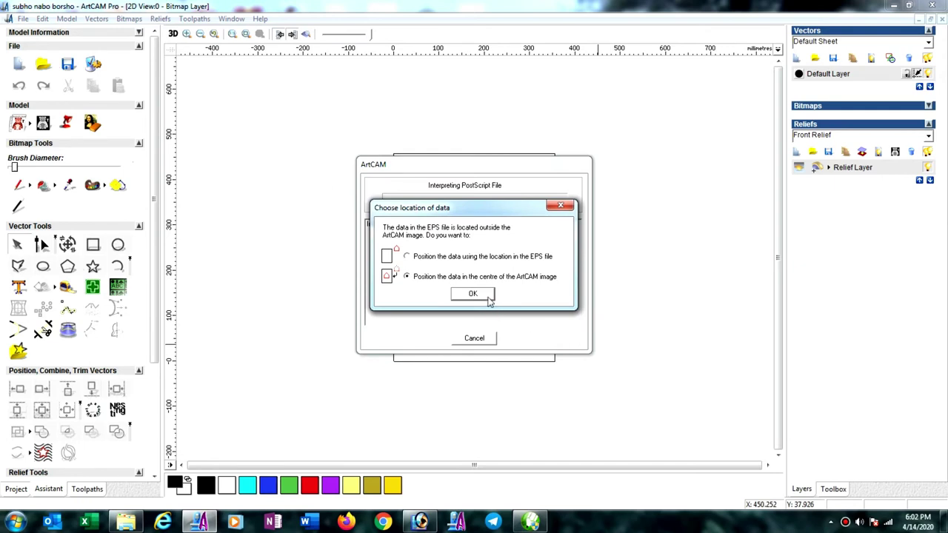
pyautogui.click(487, 296)
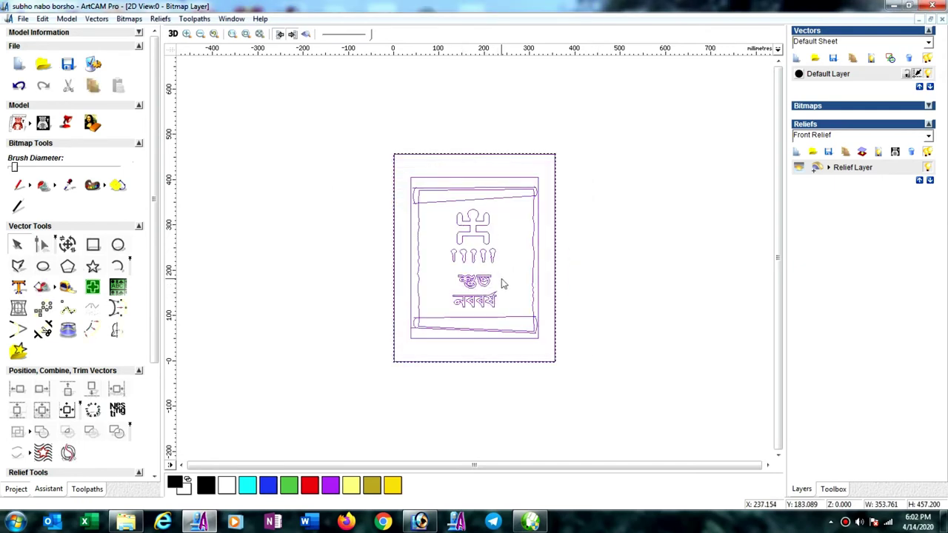
pyautogui.click(567, 262)
pyautogui.doubleClick(483, 263)
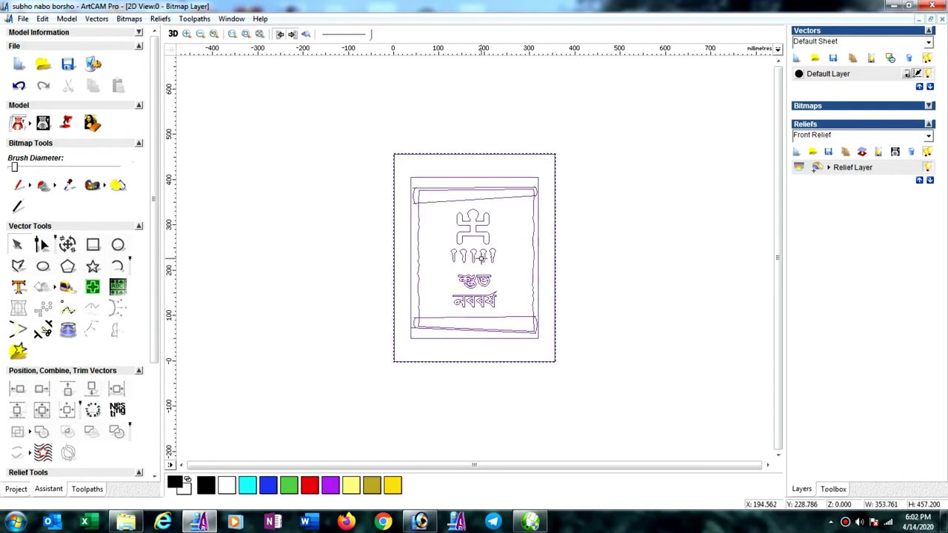
# Ungroup all of the scroll design's vectors, leaving the design in place over the model.
pyautogui.click(528, 362)
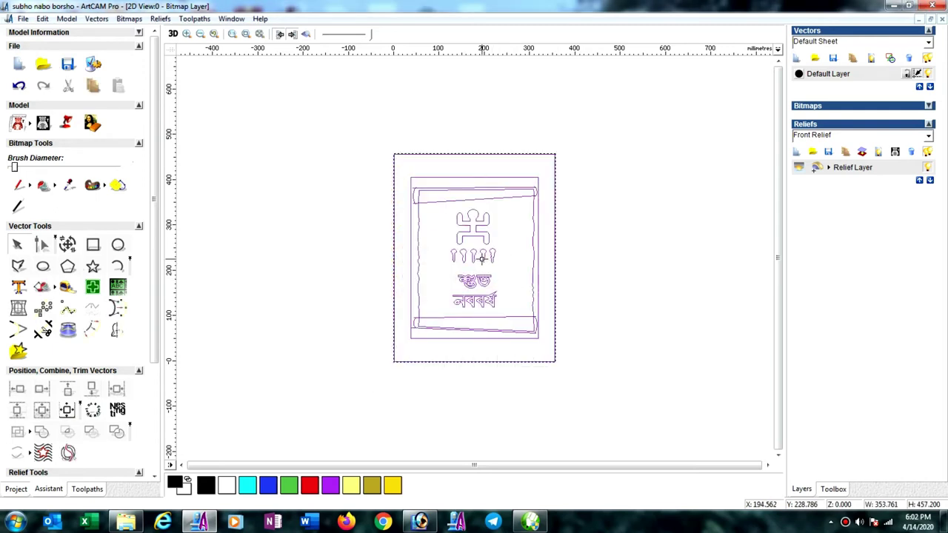
pyautogui.moveTo(482, 259); pyautogui.dragTo(559, 268)
pyautogui.hotkey('ctrl', 'z')
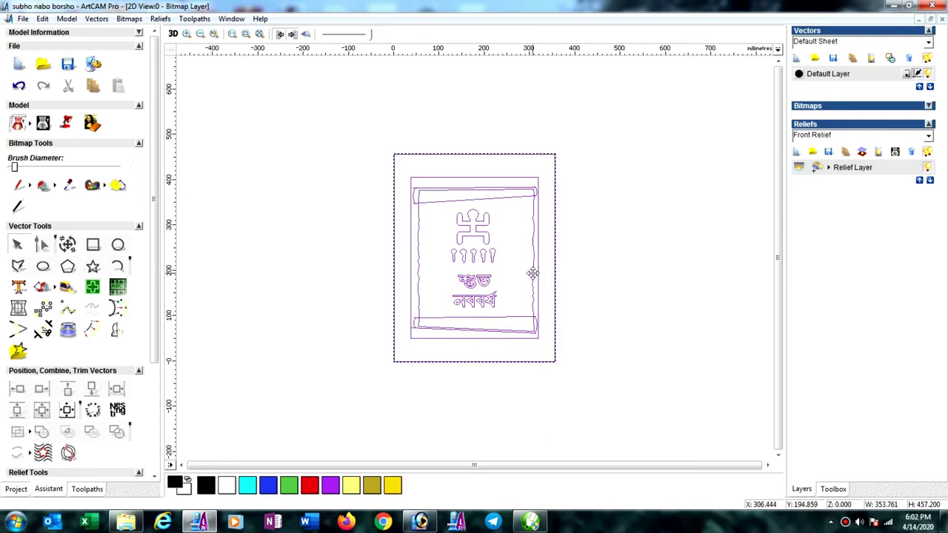
pyautogui.rightClick(533, 272)
pyautogui.click(572, 383)
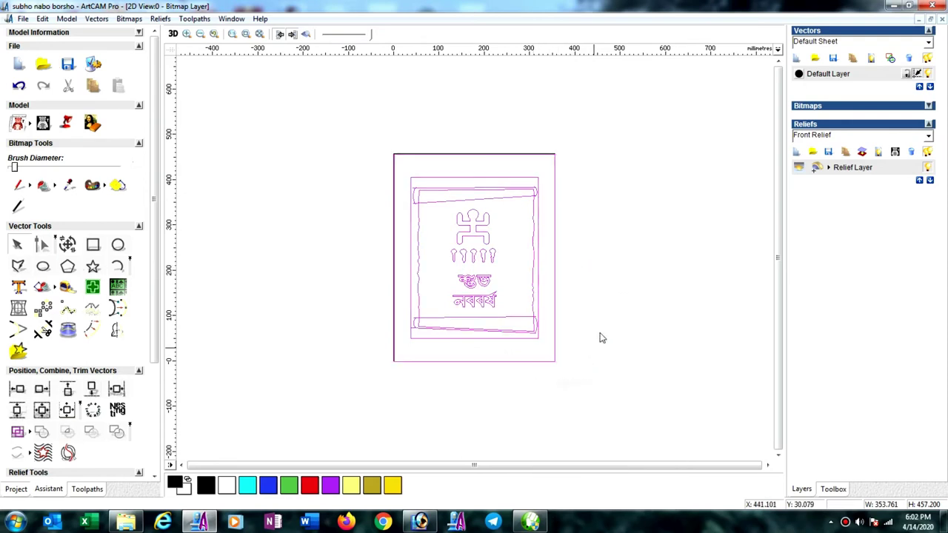
pyautogui.click(614, 281)
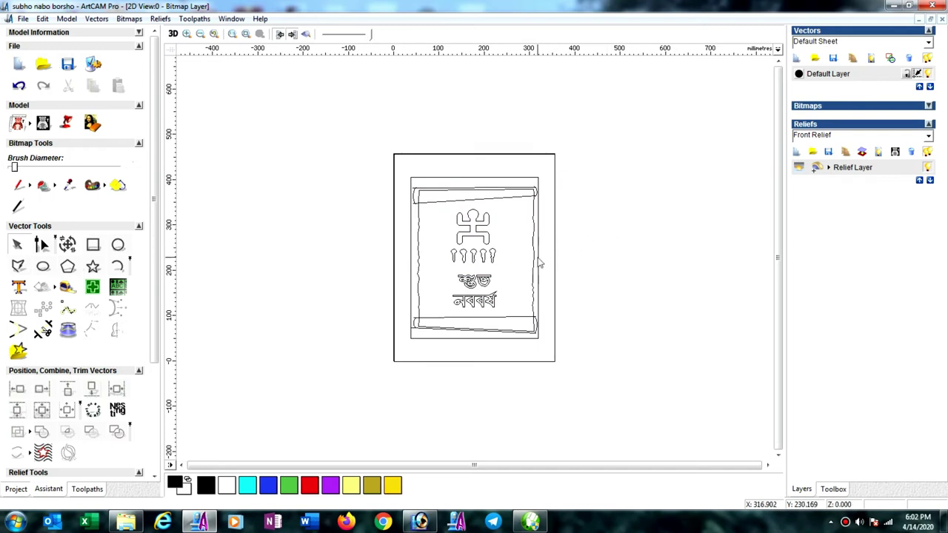
# Tile the 2D and 3D views side by side, then select the rectangle framing the scroll artwork.
pyautogui.click(539, 262)
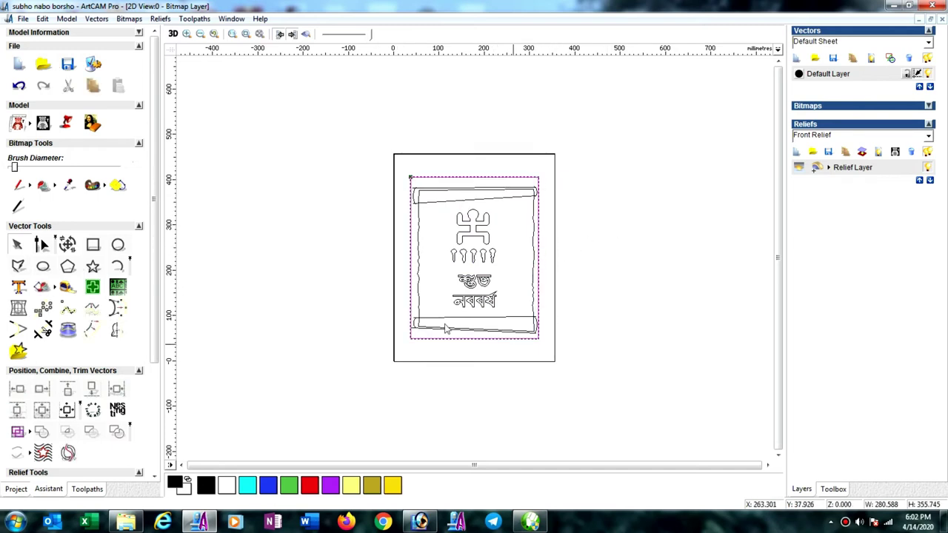
pyautogui.click(231, 19)
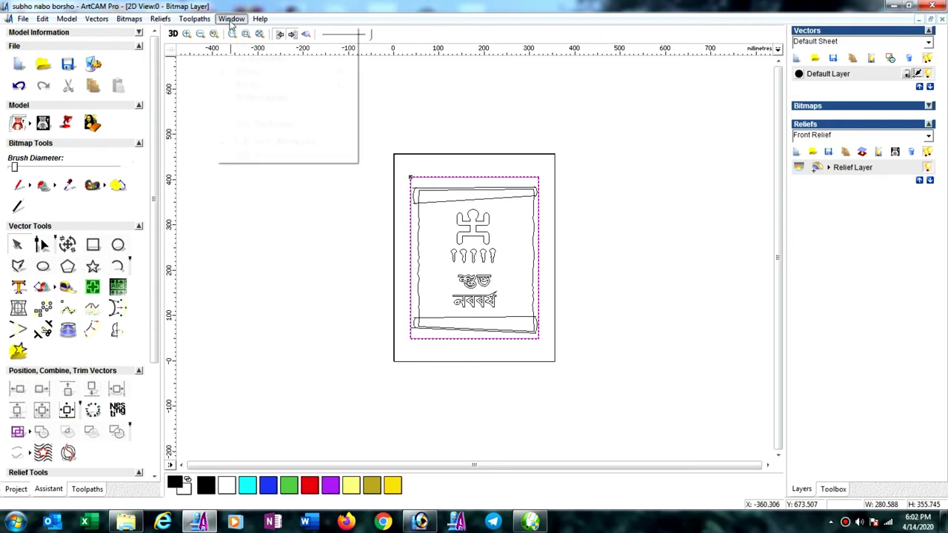
pyautogui.click(247, 48)
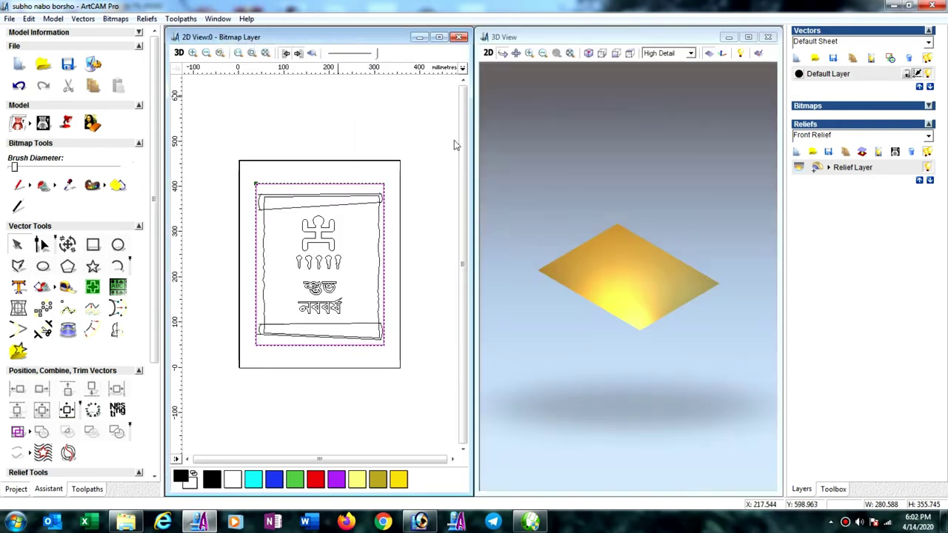
pyautogui.moveTo(709, 277)
pyautogui.mouseDown()
pyautogui.moveTo(659, 379)
pyautogui.moveTo(630, 400)
pyautogui.mouseUp()
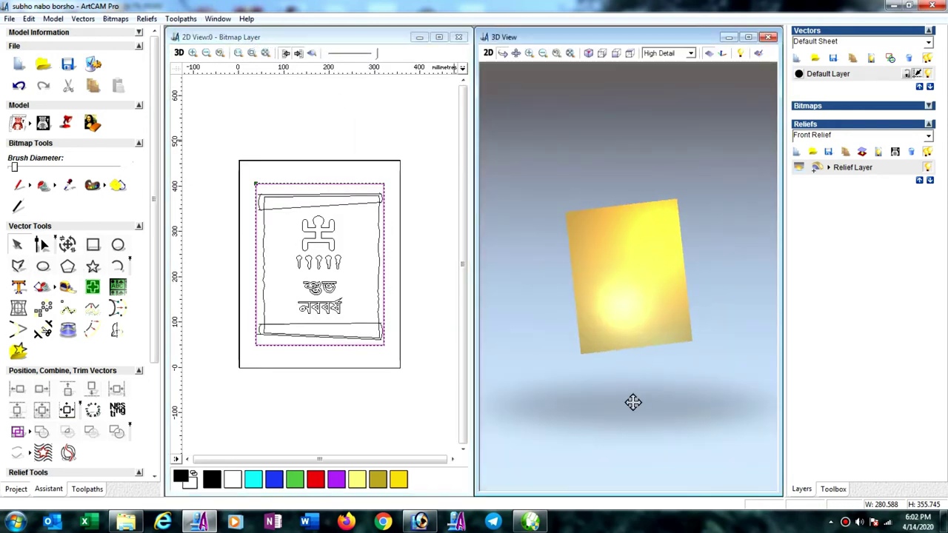
pyautogui.moveTo(635, 277)
pyautogui.mouseDown()
pyautogui.moveTo(652, 292)
pyautogui.moveTo(586, 169)
pyautogui.moveTo(541, 239)
pyautogui.mouseUp()
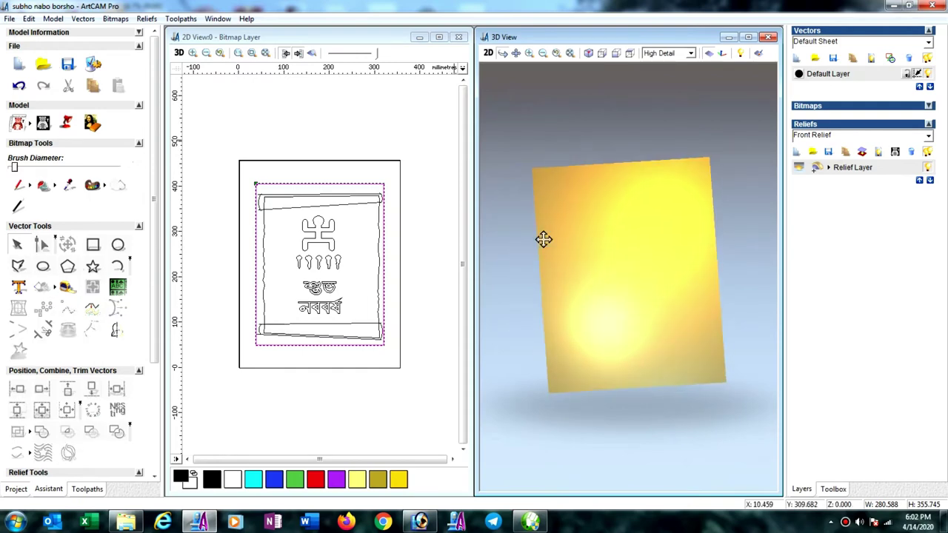
pyautogui.click(422, 270)
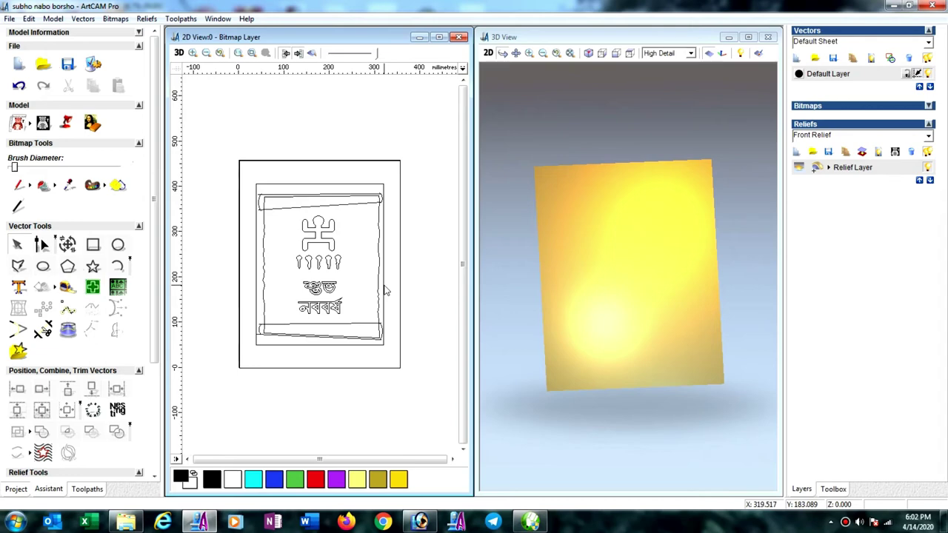
pyautogui.click(384, 290)
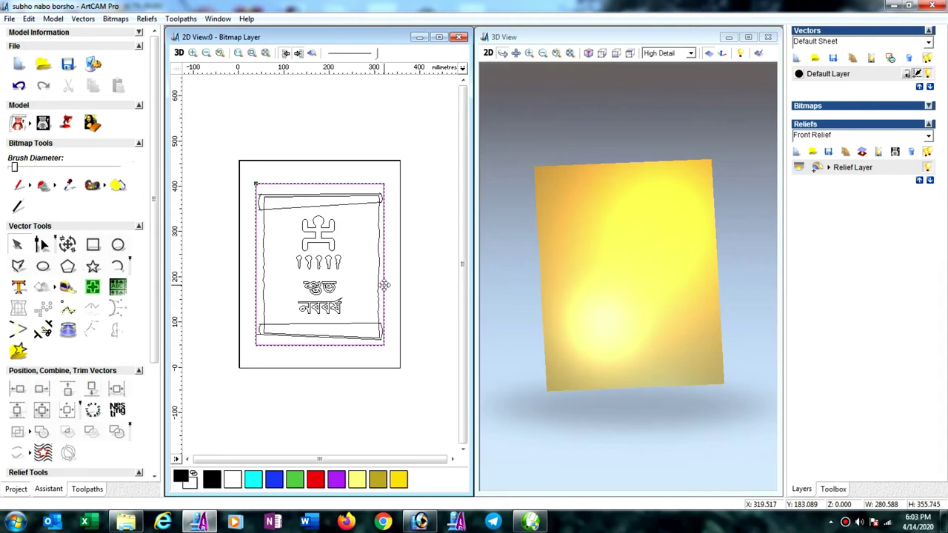
# Add the rectangle to the relief in Shape Editor at a 90° angle, limited to 4 mm with Scale on.
pyautogui.rightClick(384, 290)
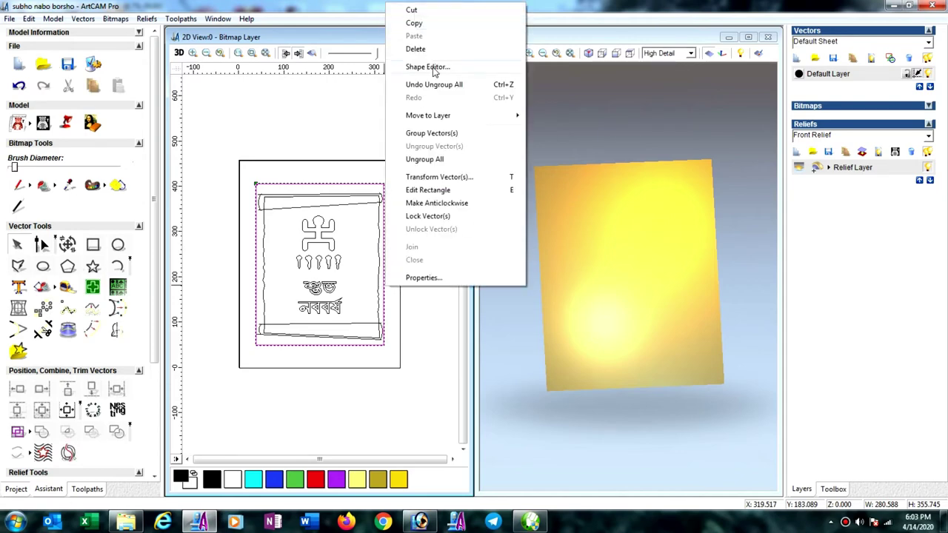
pyautogui.click(427, 67)
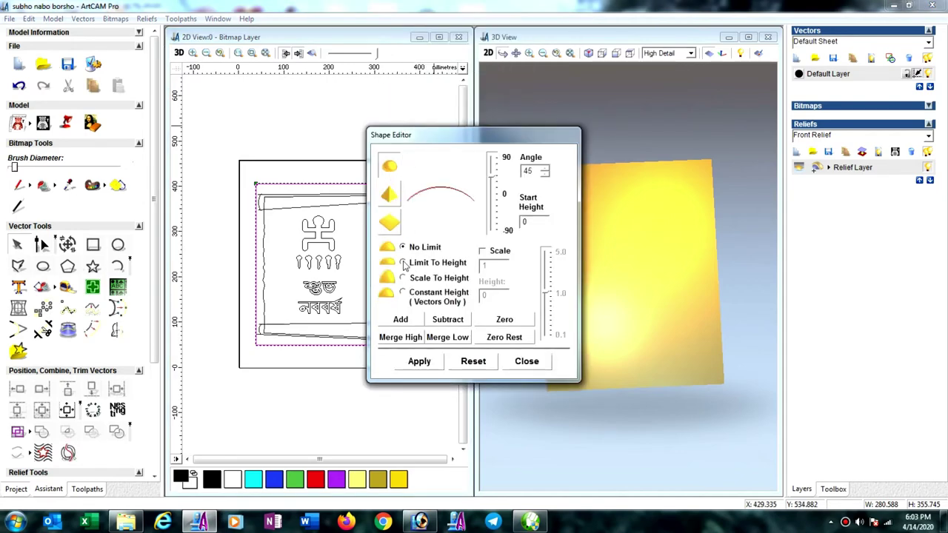
pyautogui.click(403, 263)
pyautogui.write('40')
pyautogui.moveTo(491, 174); pyautogui.dragTo(492, 117)
pyautogui.click(482, 251)
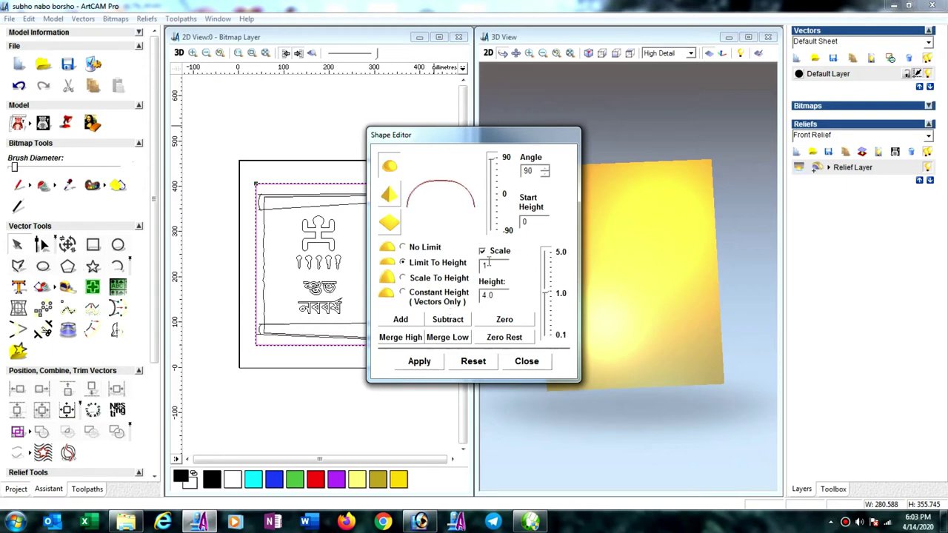
pyautogui.click(405, 323)
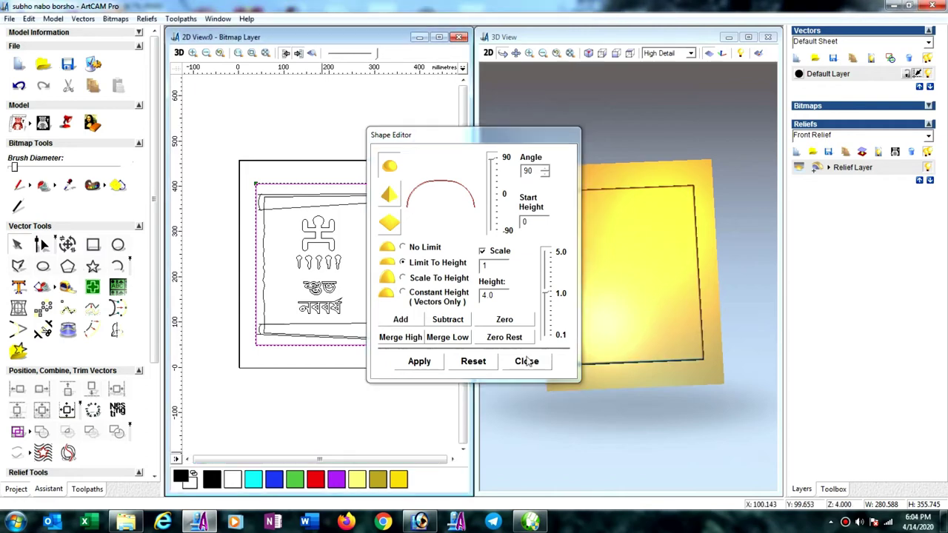
pyautogui.click(526, 361)
# Select the wavy scroll outline and turn on relief shading in the 2D view.
pyautogui.click(315, 400)
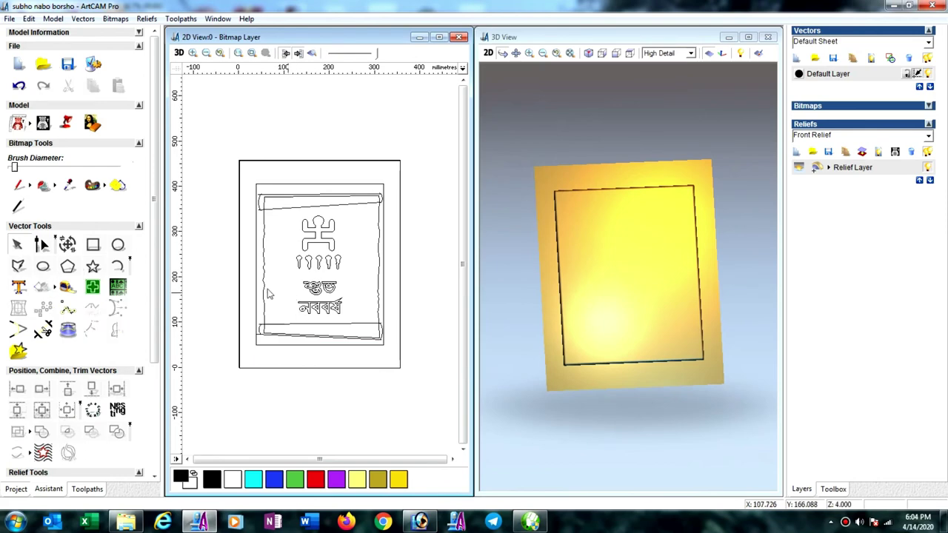
pyautogui.click(264, 295)
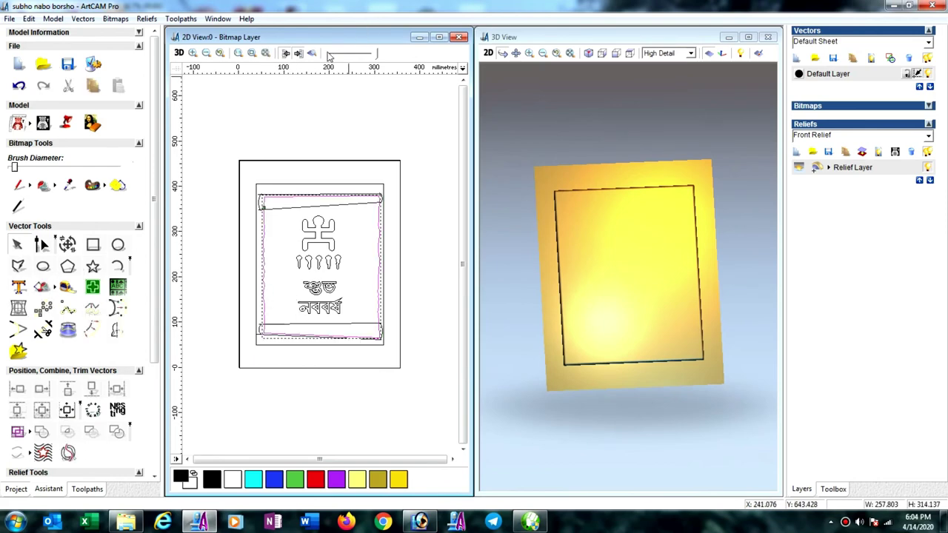
pyautogui.click(313, 53)
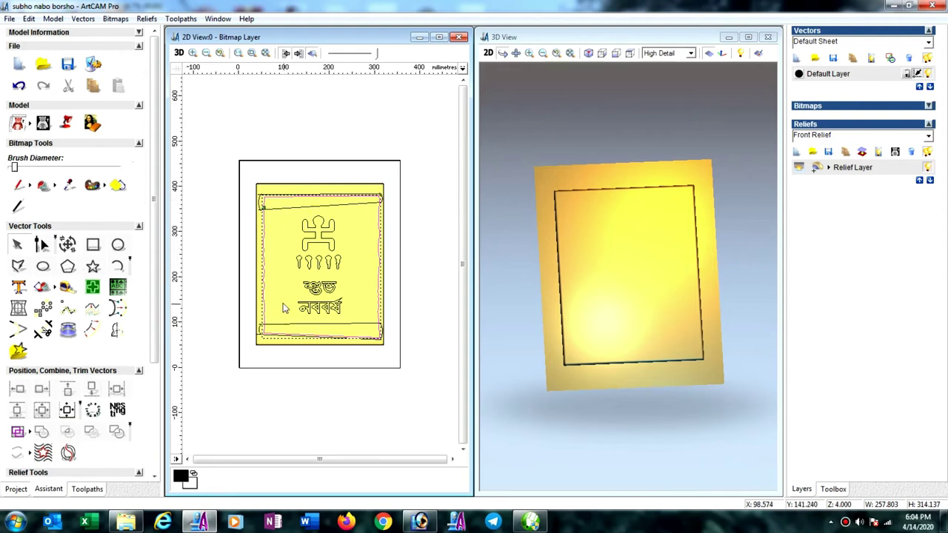
# Reselect the scroll vectors, close Shape Editor unchanged, and look down on the plate in 3D.
pyautogui.click(396, 296)
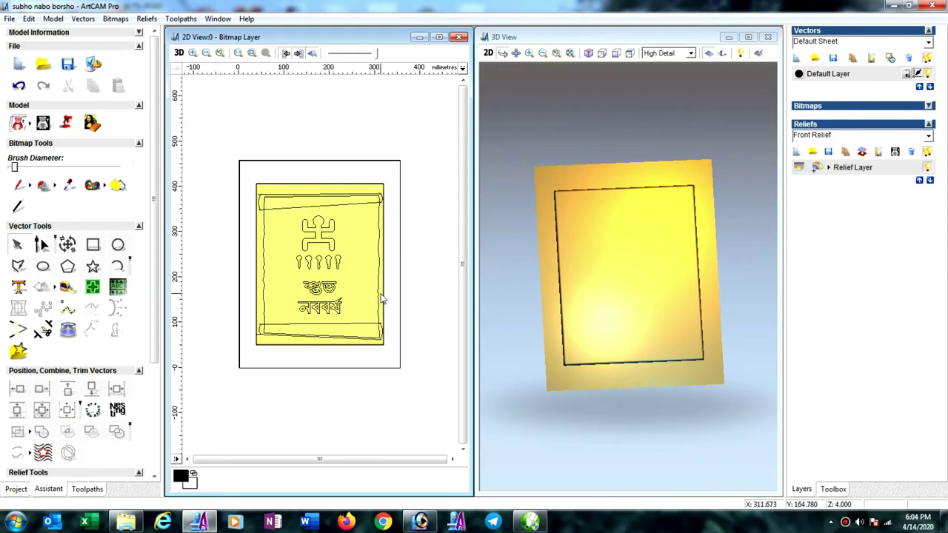
pyautogui.click(382, 297)
pyautogui.rightClick(379, 294)
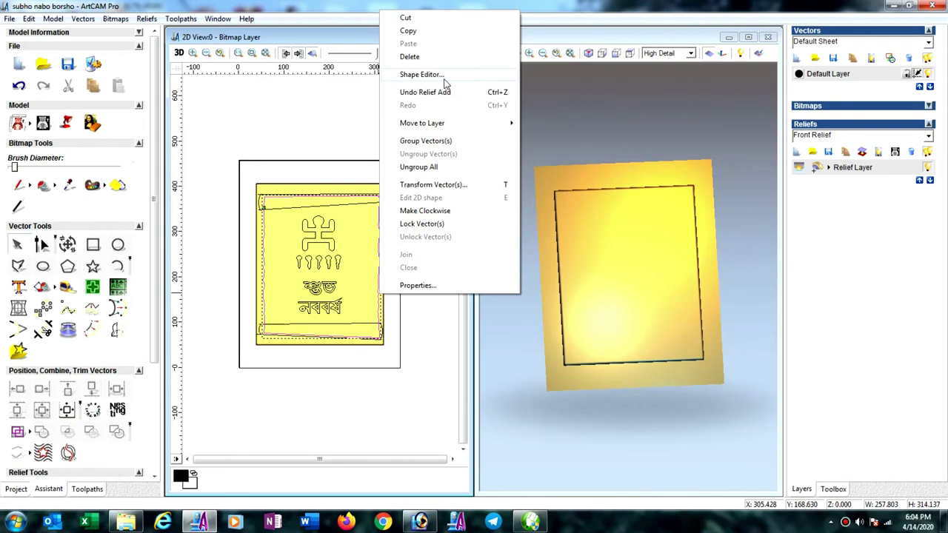
pyautogui.click(445, 74)
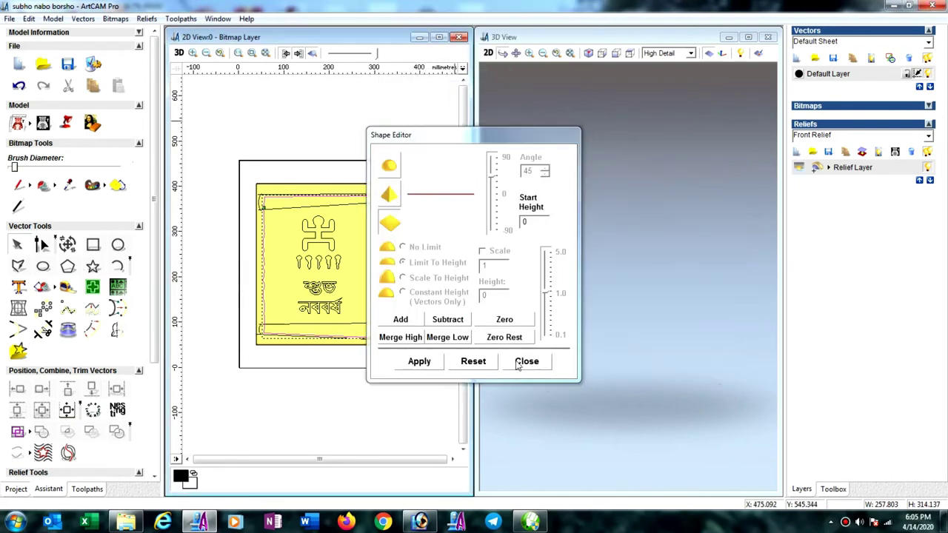
pyautogui.click(522, 363)
pyautogui.moveTo(652, 280)
pyautogui.mouseDown()
pyautogui.moveTo(654, 296)
pyautogui.moveTo(627, 263)
pyautogui.mouseUp()
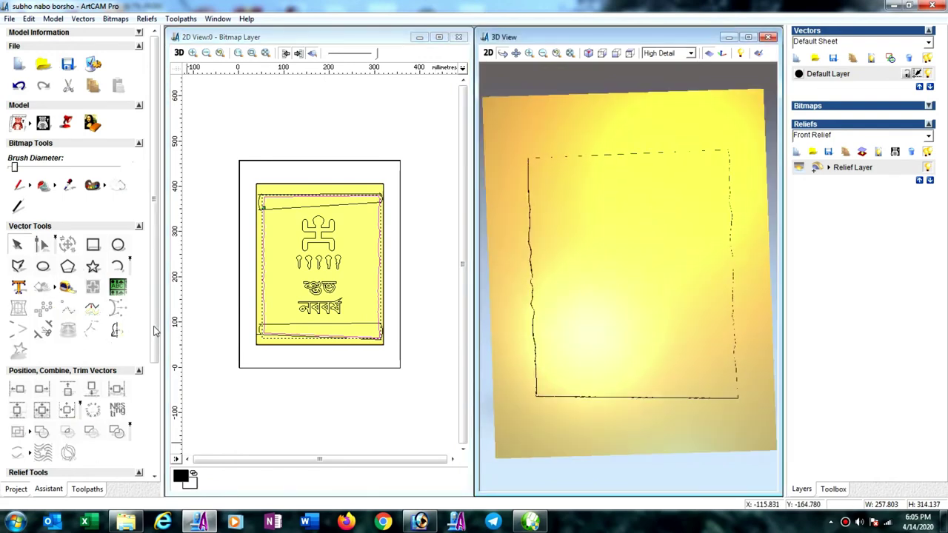
pyautogui.scroll(-5, 156, 331)
# Brush the scroll's upper and lower right edges with a 100-diameter, 5% Lower Only Smooth tool.
pyautogui.click(43, 405)
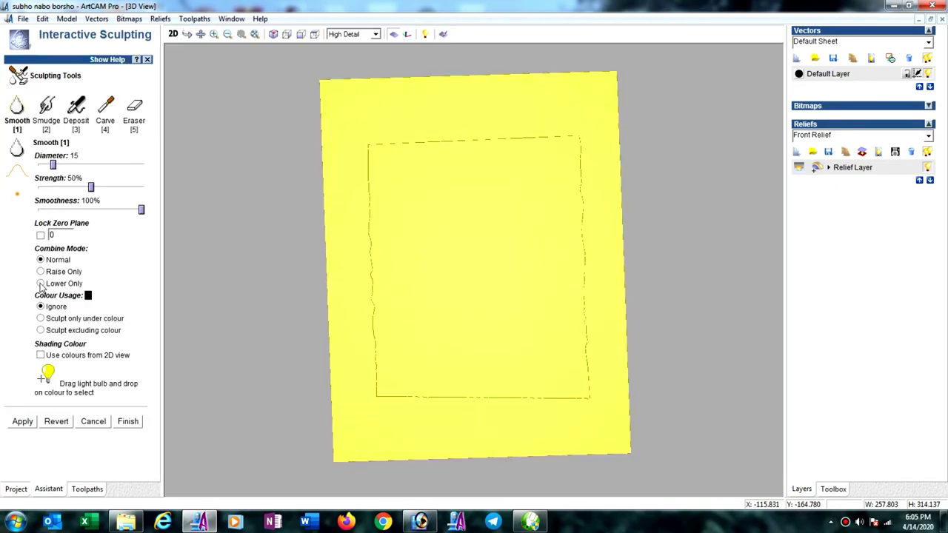
pyautogui.click(43, 190)
pyautogui.moveTo(52, 165); pyautogui.dragTo(151, 169)
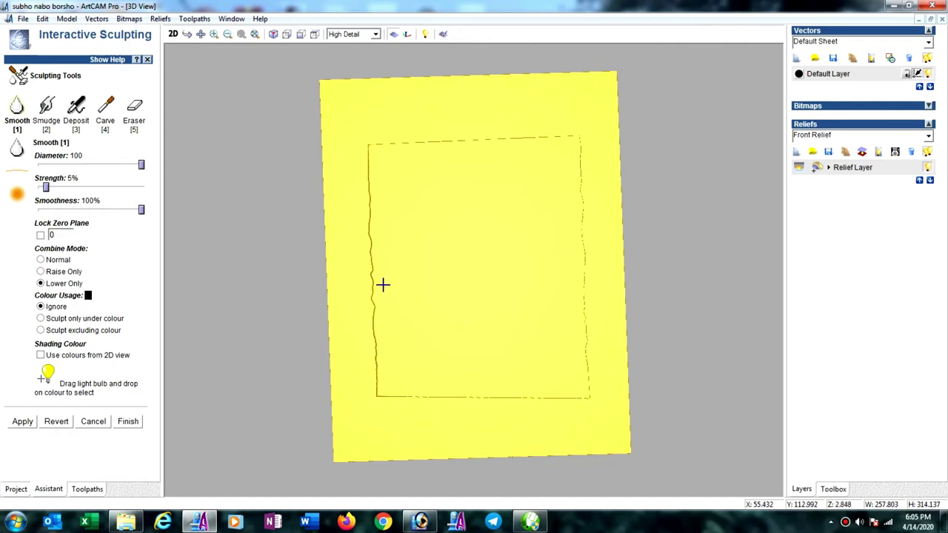
pyautogui.moveTo(574, 152); pyautogui.dragTo(580, 188)
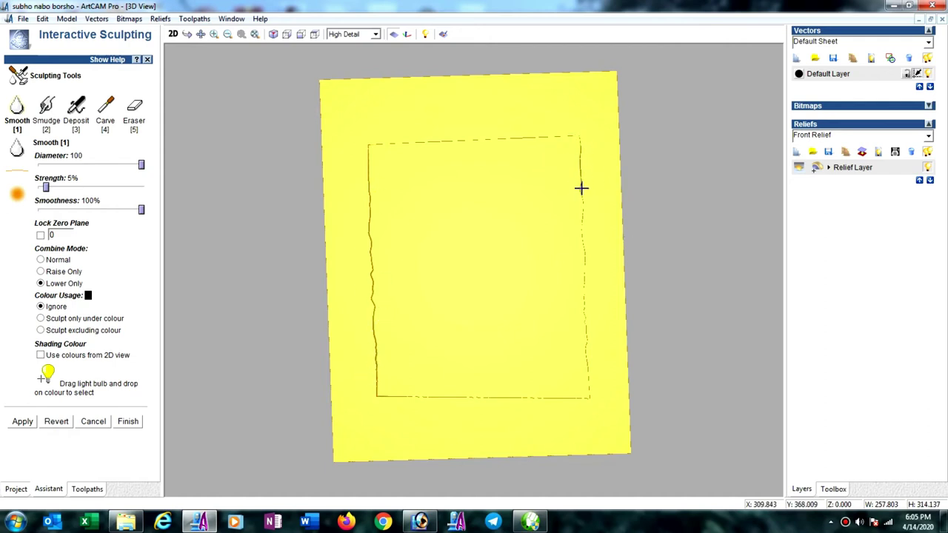
pyautogui.moveTo(583, 250)
pyautogui.mouseDown()
pyautogui.moveTo(582, 223)
pyautogui.moveTo(587, 329)
pyautogui.mouseUp()
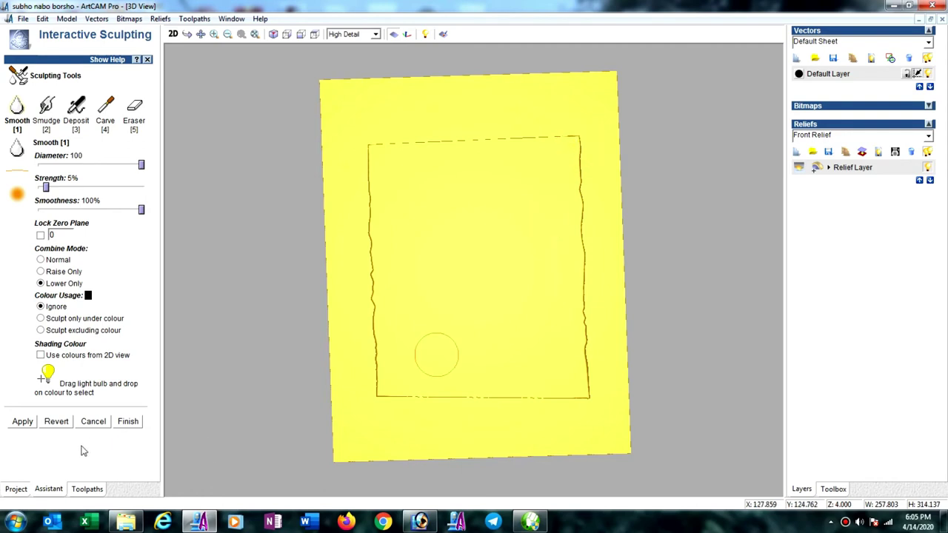
pyautogui.click(134, 423)
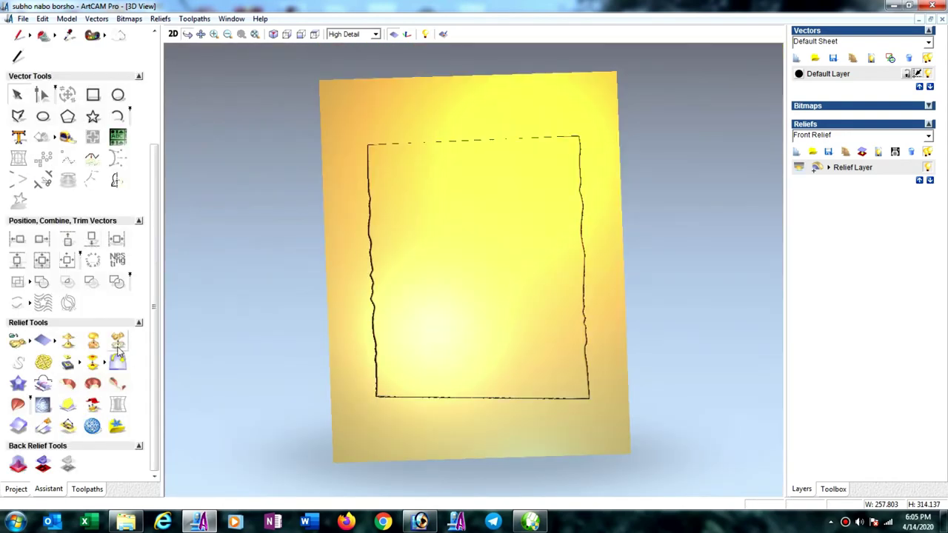
# Cancel Scale Relief Height and tile the 2D and 3D views vertically.
pyautogui.click(118, 354)
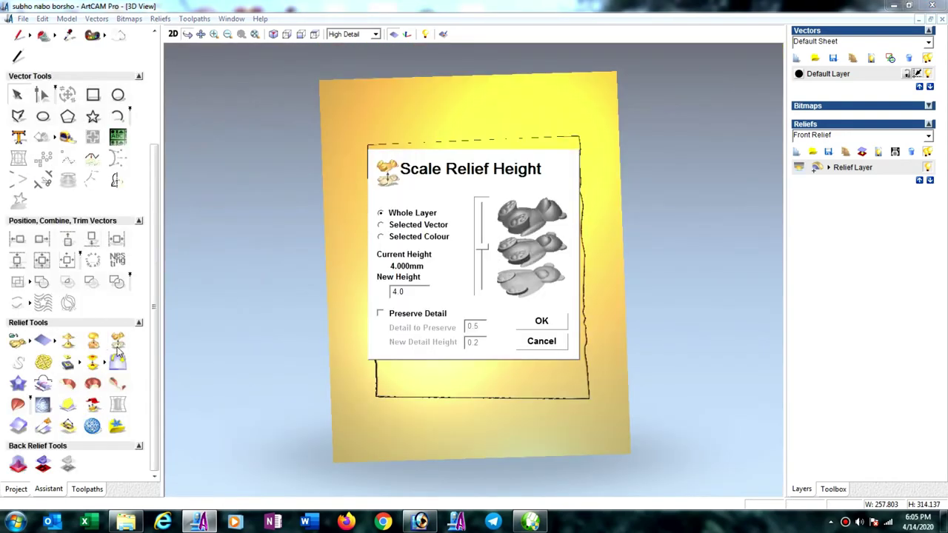
pyautogui.click(536, 343)
pyautogui.click(231, 19)
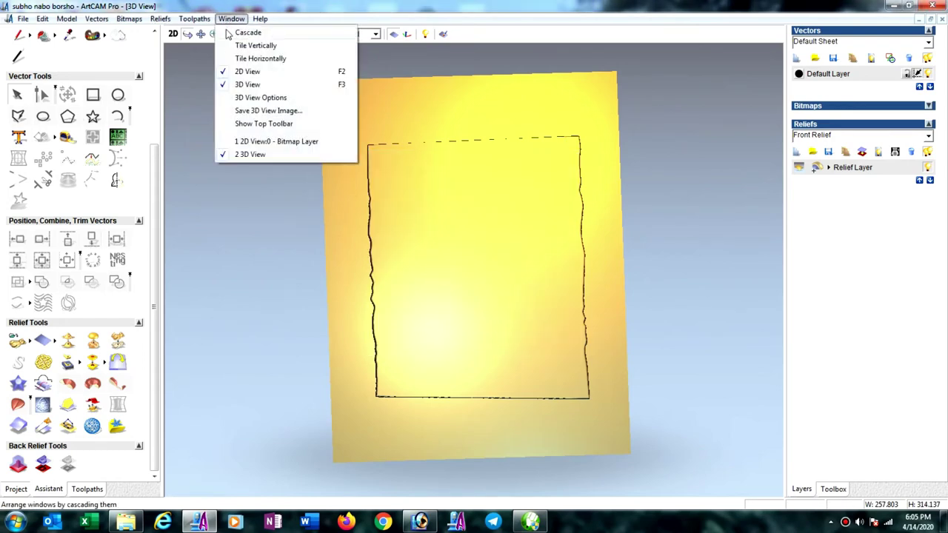
pyautogui.click(236, 53)
pyautogui.click(629, 407)
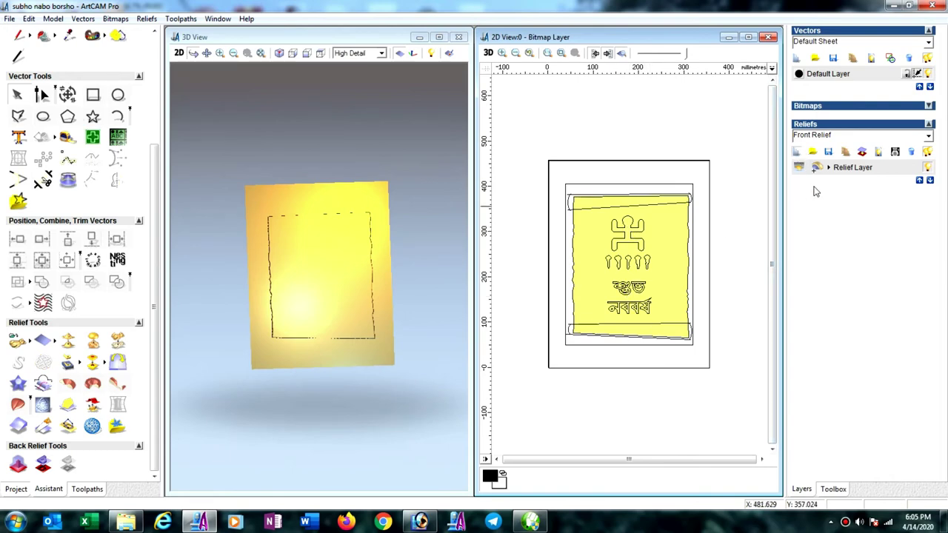
# Create Relief Layer 1 with its combine mode and drag a horizontal guide to about 500 mm.
pyautogui.click(830, 169)
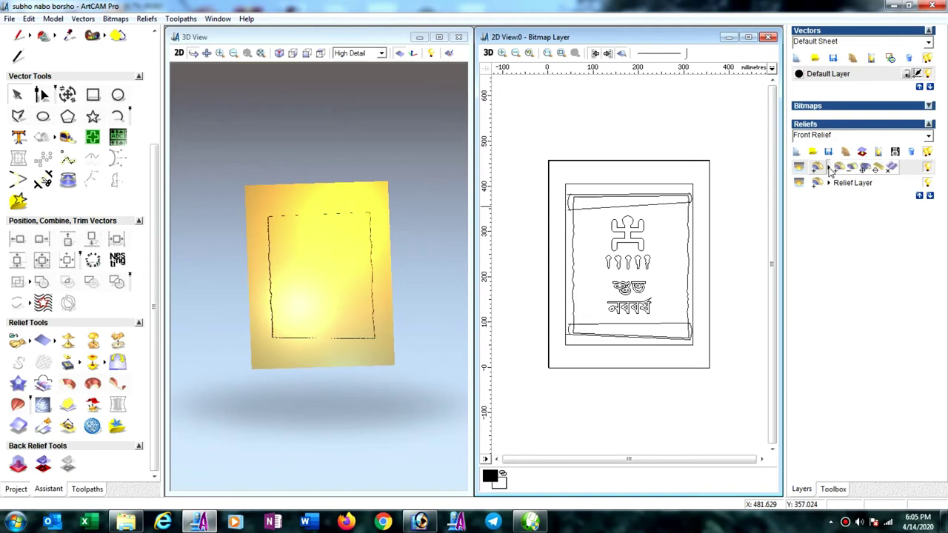
pyautogui.click(870, 169)
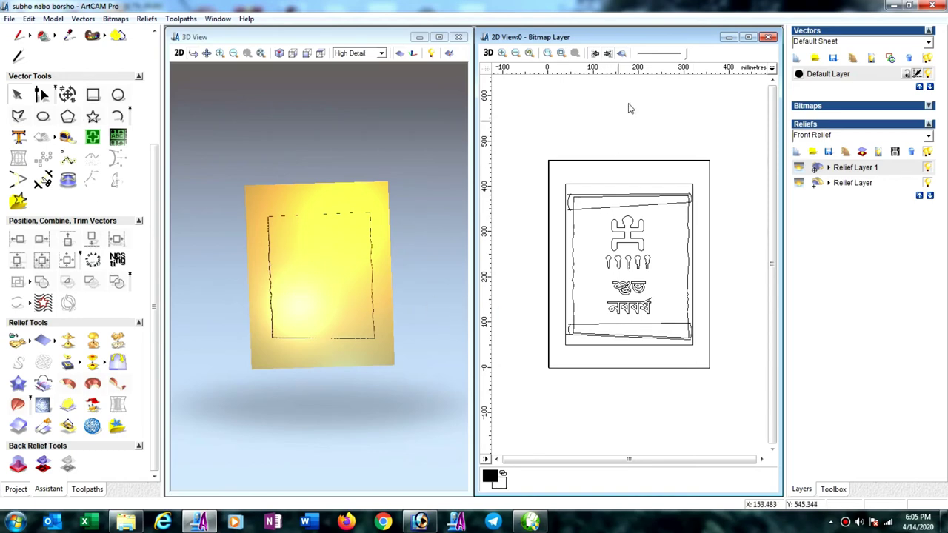
pyautogui.moveTo(636, 71); pyautogui.dragTo(620, 149)
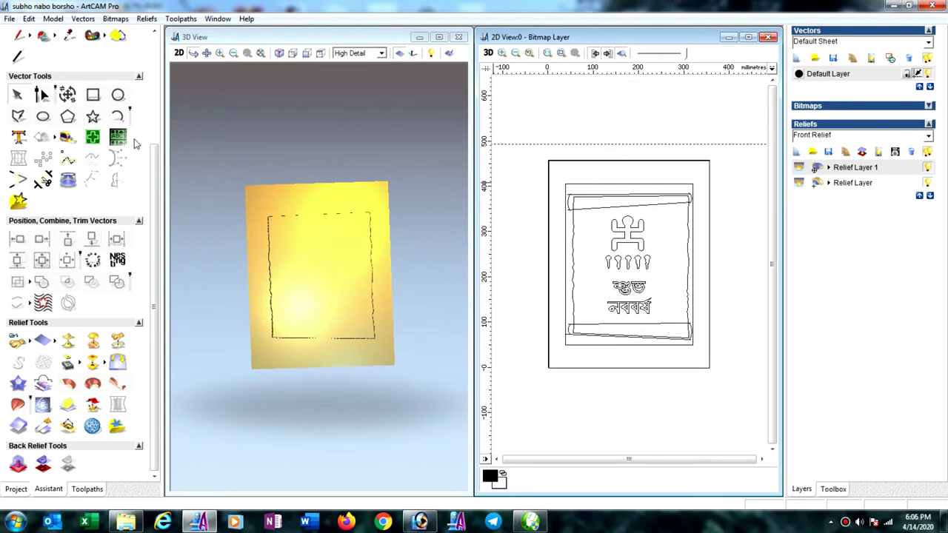
# Draw a half-circle arc on the guide above the scroll design.
pyautogui.click(118, 118)
pyautogui.click(594, 144)
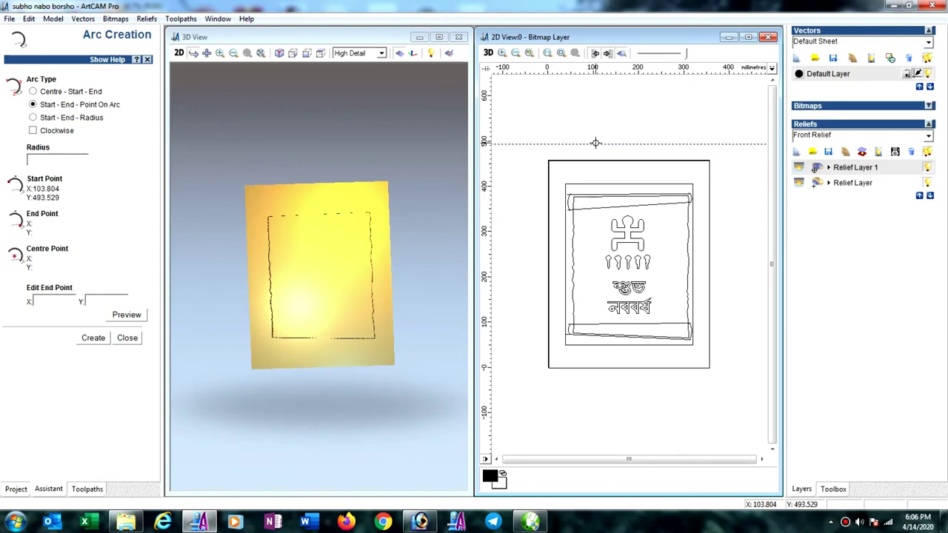
pyautogui.click(616, 141)
pyautogui.click(628, 143)
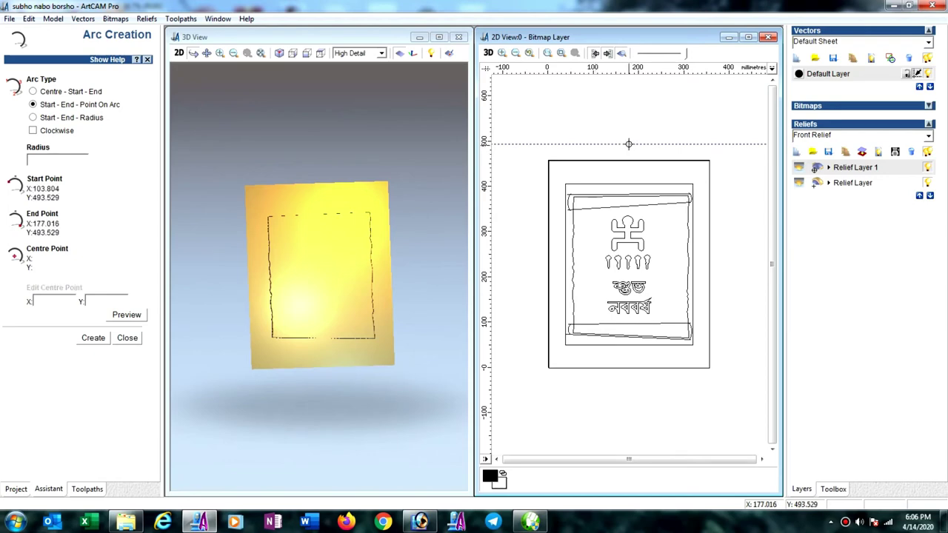
pyautogui.click(625, 127)
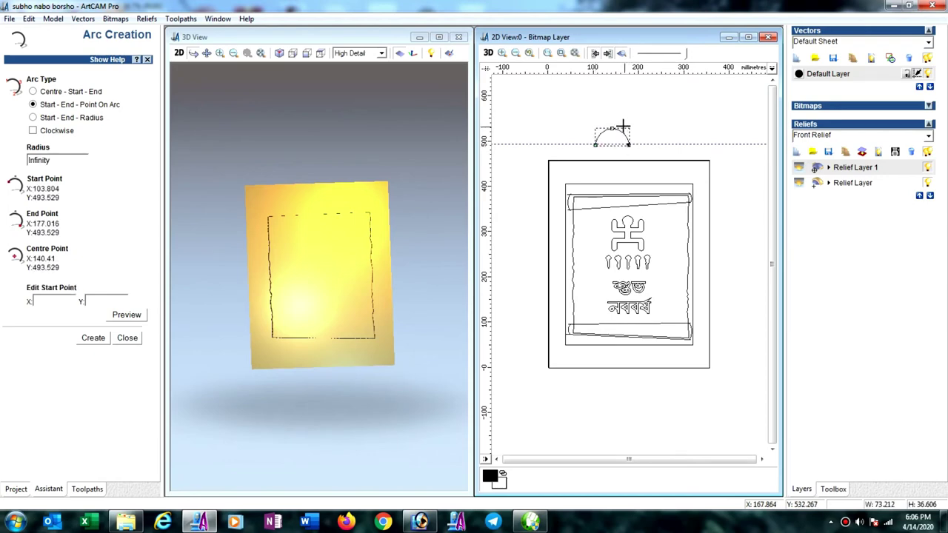
pyautogui.click(127, 339)
pyautogui.click(43, 94)
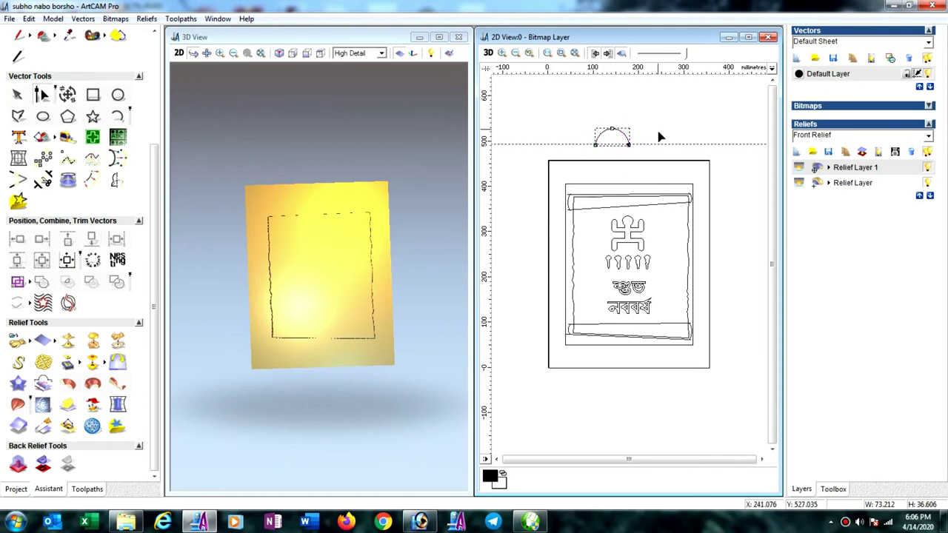
# Draw a 62.753 × 12 mm rectangle beside the arc as the flat height profile.
pyautogui.click(93, 94)
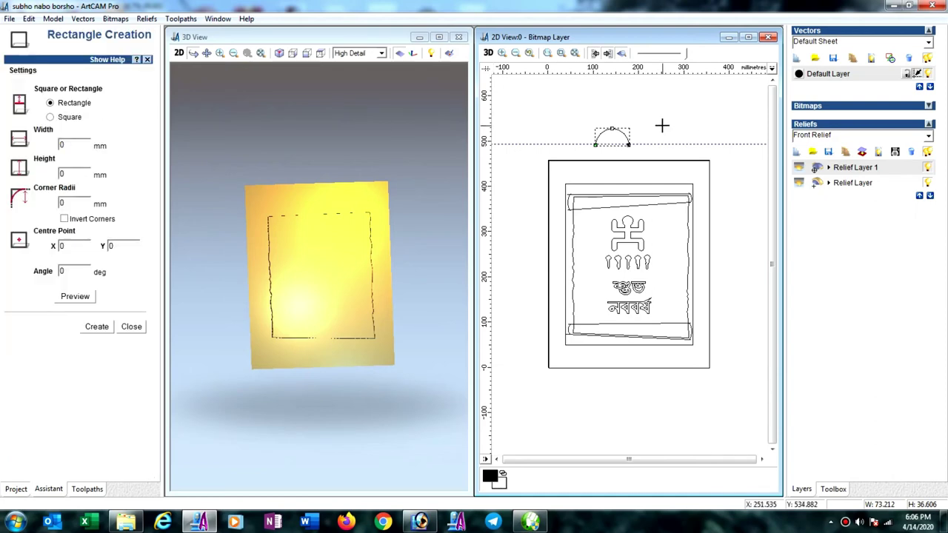
pyautogui.moveTo(662, 127); pyautogui.dragTo(689, 140)
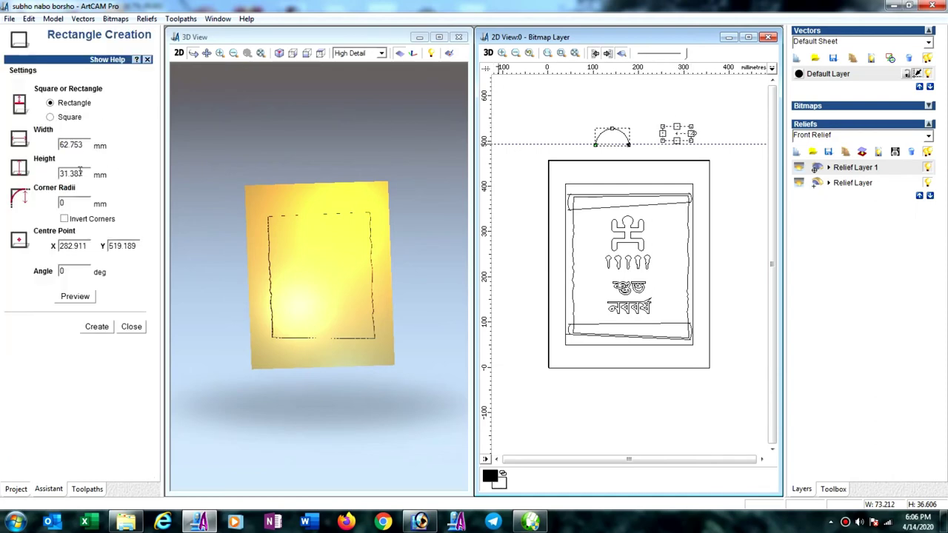
pyautogui.moveTo(80, 171); pyautogui.dragTo(34, 175)
pyautogui.write('12')
pyautogui.click(97, 326)
pyautogui.click(132, 327)
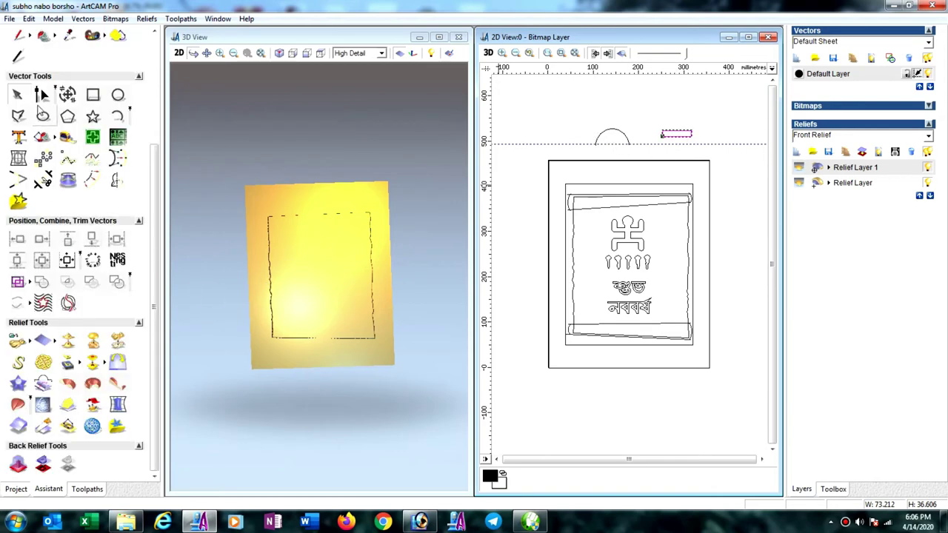
pyautogui.click(43, 94)
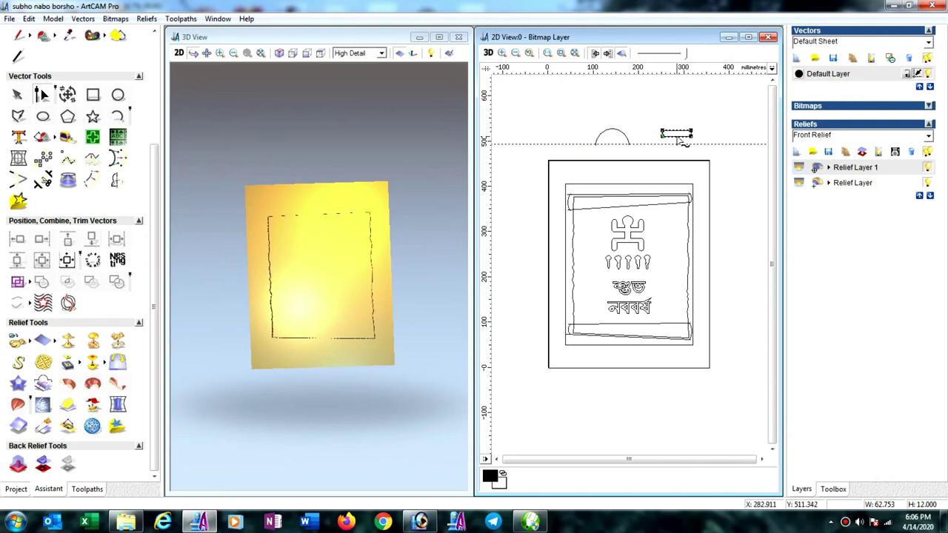
pyautogui.click(592, 107)
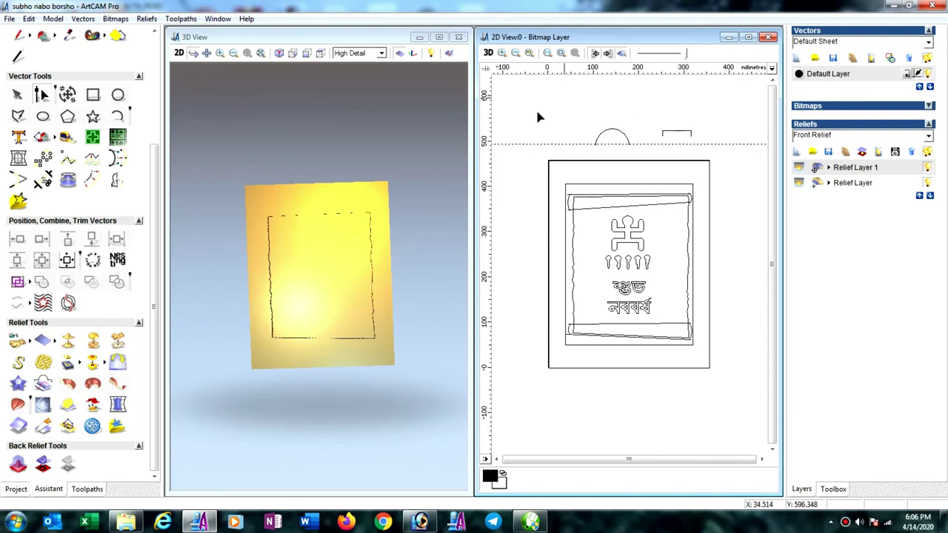
pyautogui.click(17, 95)
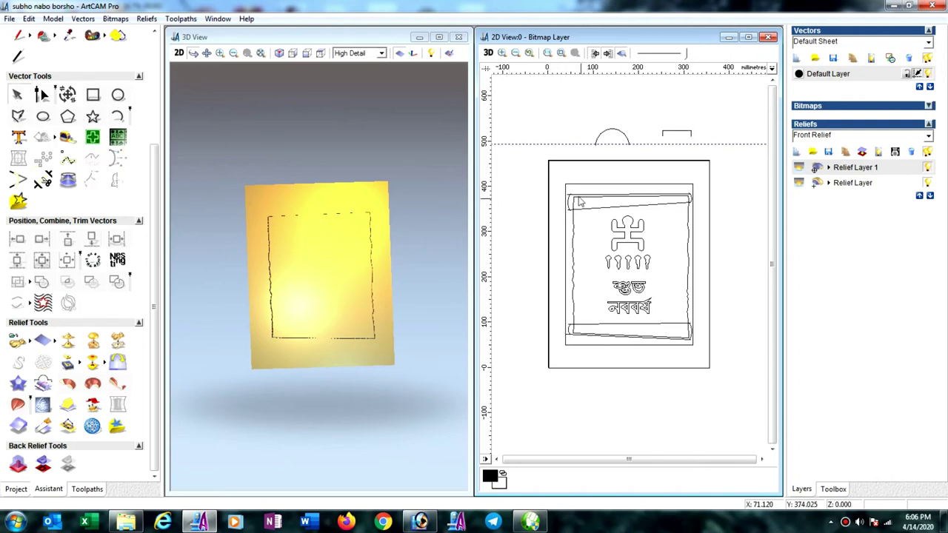
# Sweep the arc along the top edge rails, with the small profile setting exact Z height.
pyautogui.click(605, 194)
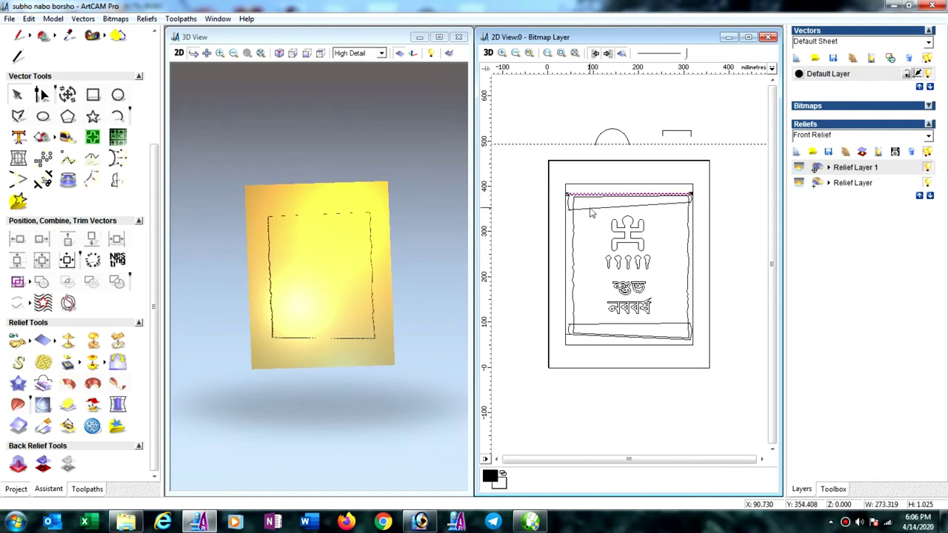
pyautogui.click(18, 404)
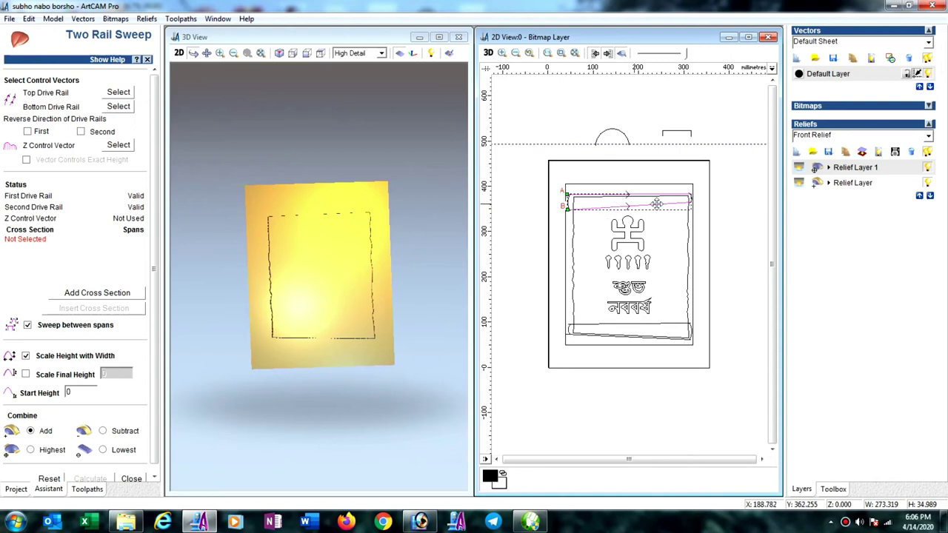
pyautogui.click(611, 130)
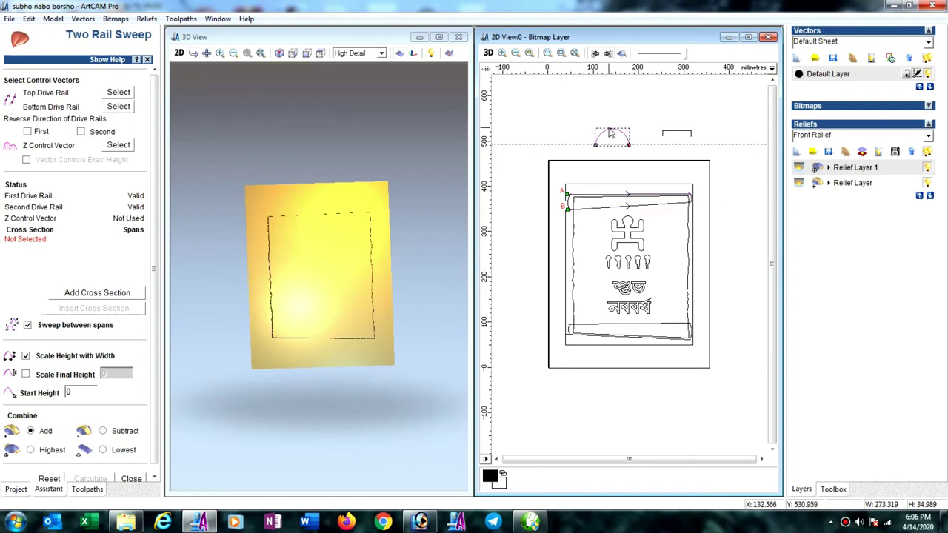
pyautogui.click(92, 297)
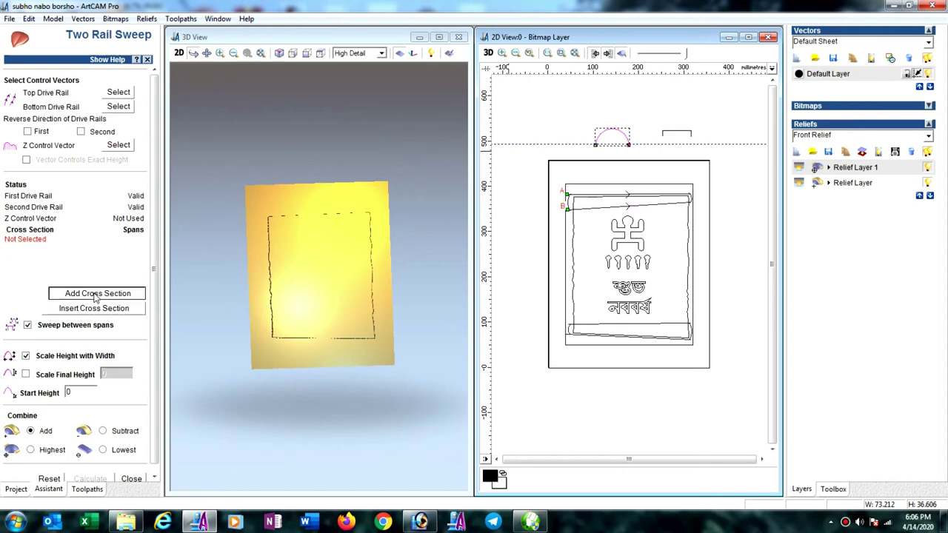
pyautogui.click(674, 134)
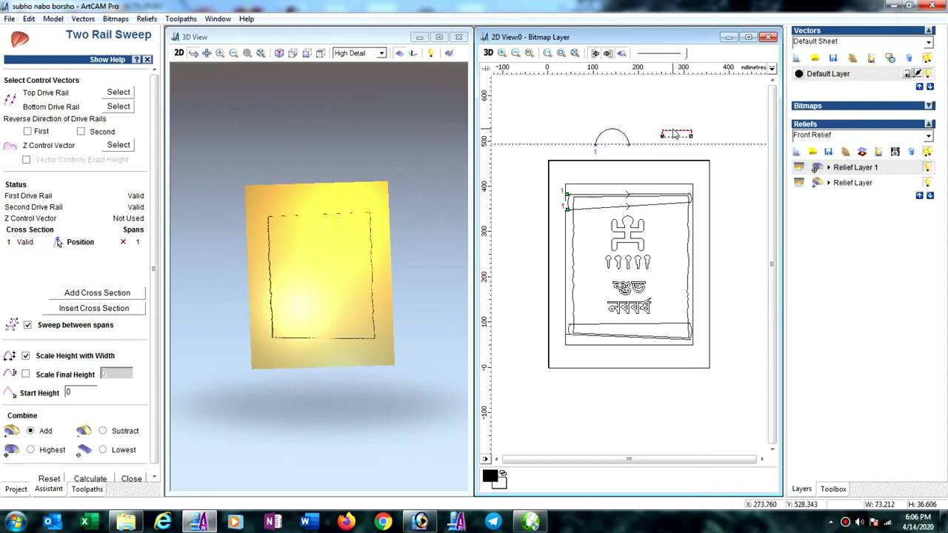
pyautogui.click(115, 147)
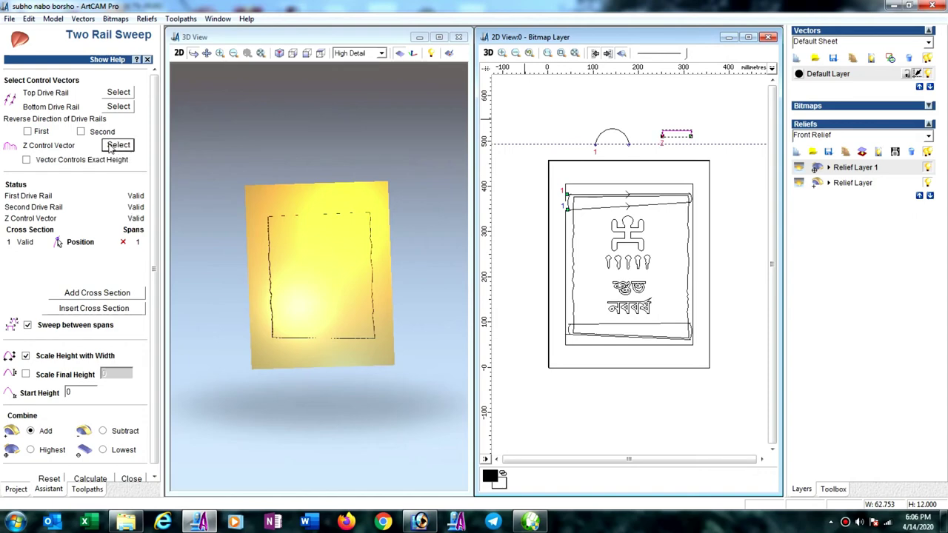
pyautogui.click(26, 161)
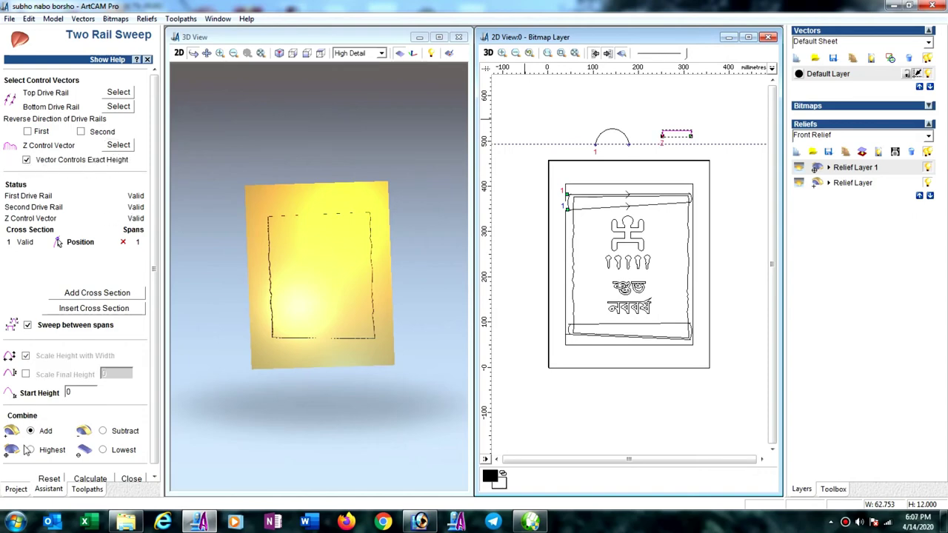
pyautogui.click(90, 479)
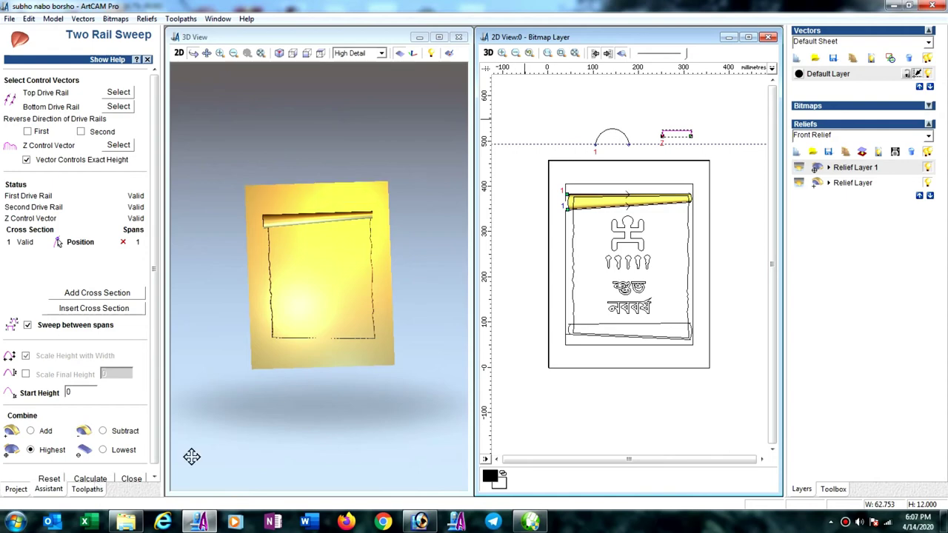
# Sweep the same cross section along the two bottom edge curves to form the lower roller.
pyautogui.click(598, 324)
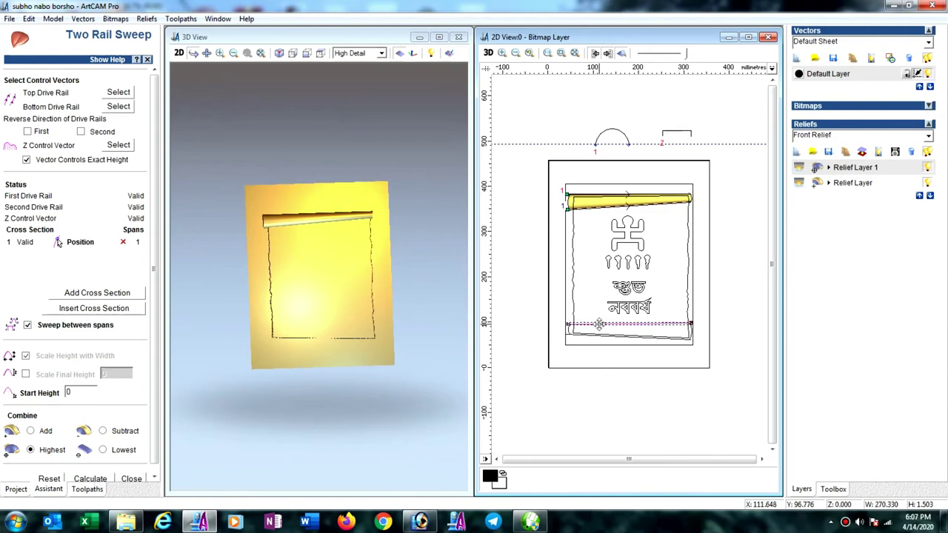
pyautogui.click(568, 337)
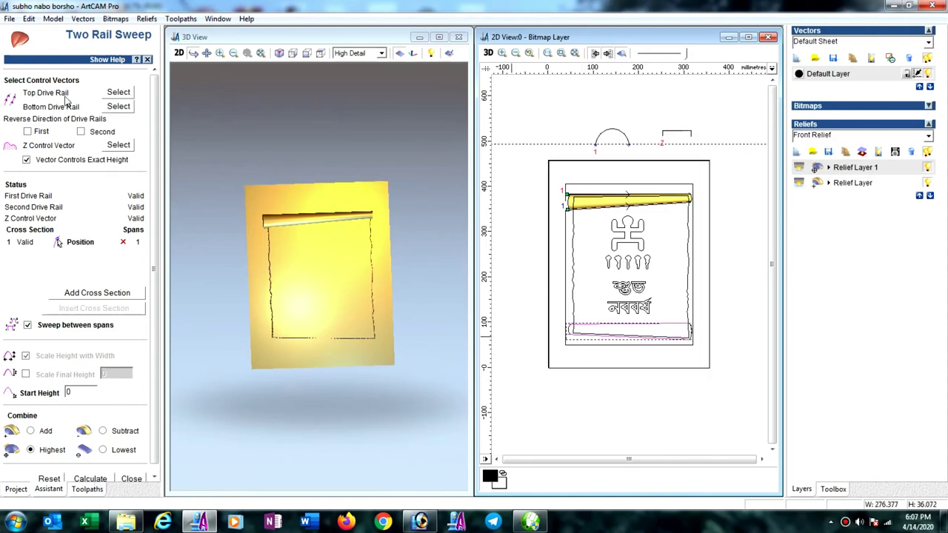
pyautogui.click(113, 92)
pyautogui.click(90, 480)
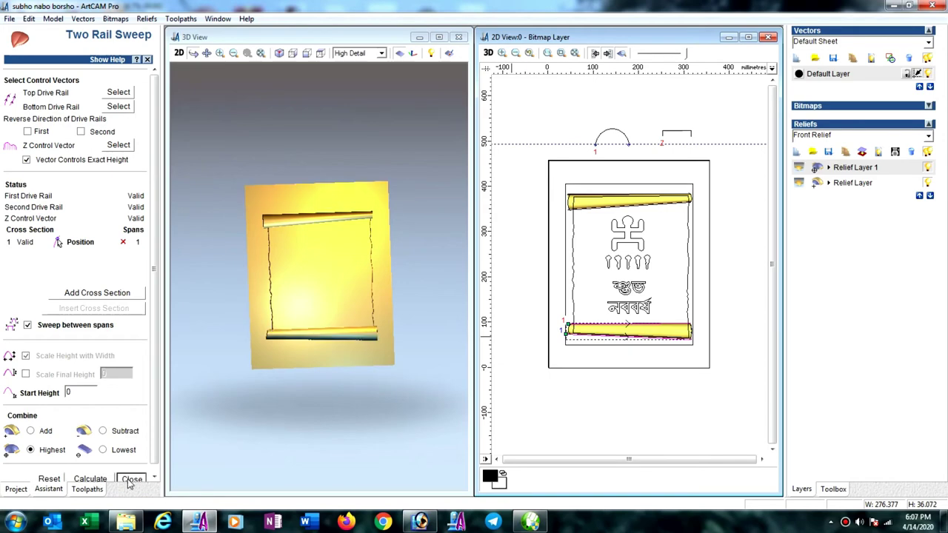
pyautogui.click(132, 479)
# Zoom in and inspect the small vectors at the left and right ends of both rollers.
pyautogui.click(589, 196)
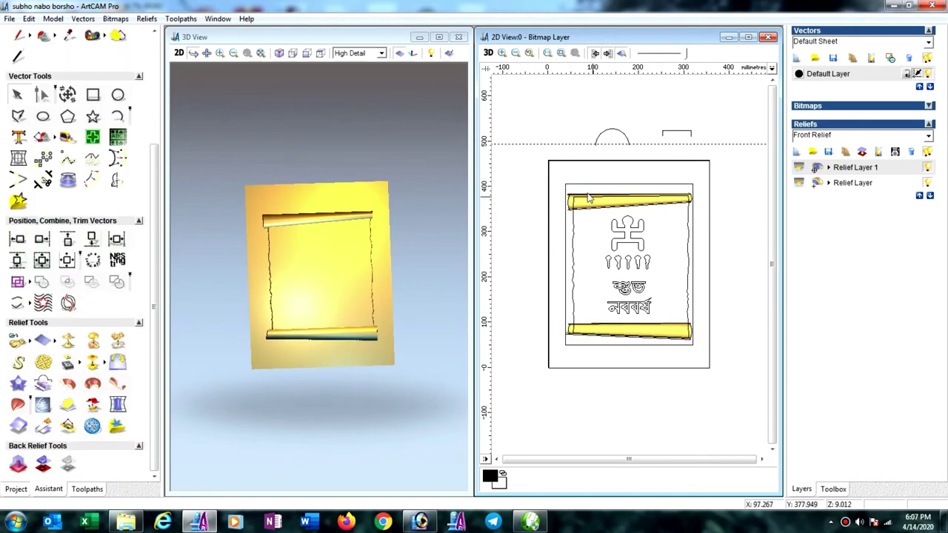
pyautogui.scroll(2, 589, 197)
pyautogui.scroll(1, 556, 207)
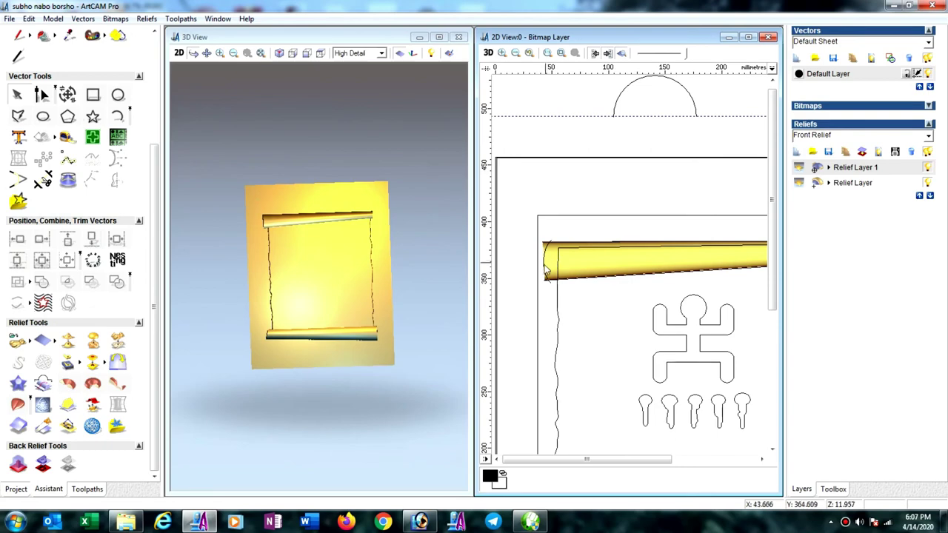
pyautogui.click(554, 270)
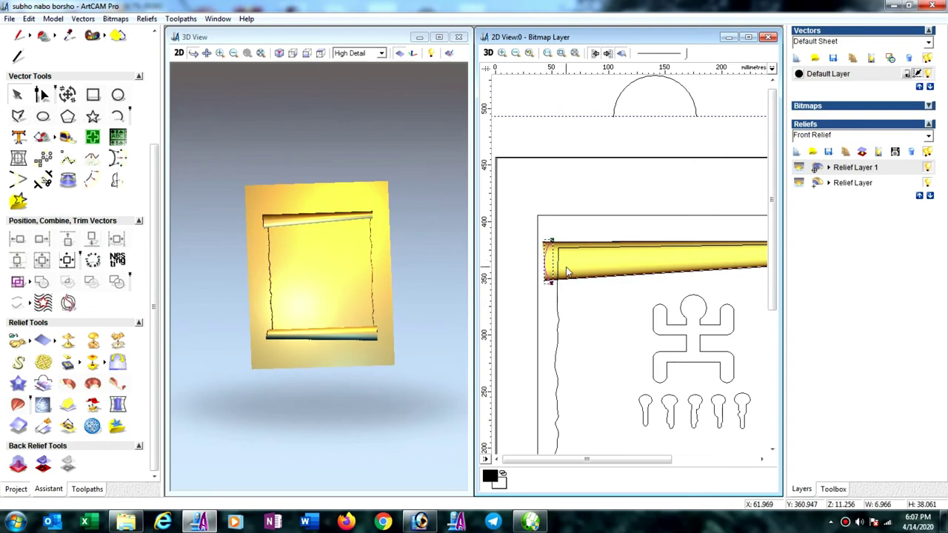
pyautogui.click(600, 307)
pyautogui.scroll(-1, 630, 289)
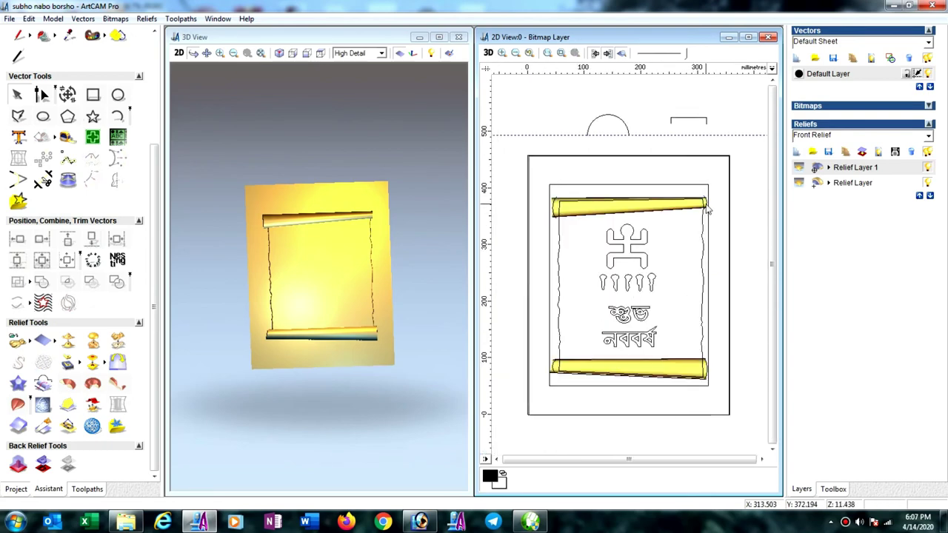
pyautogui.click(706, 206)
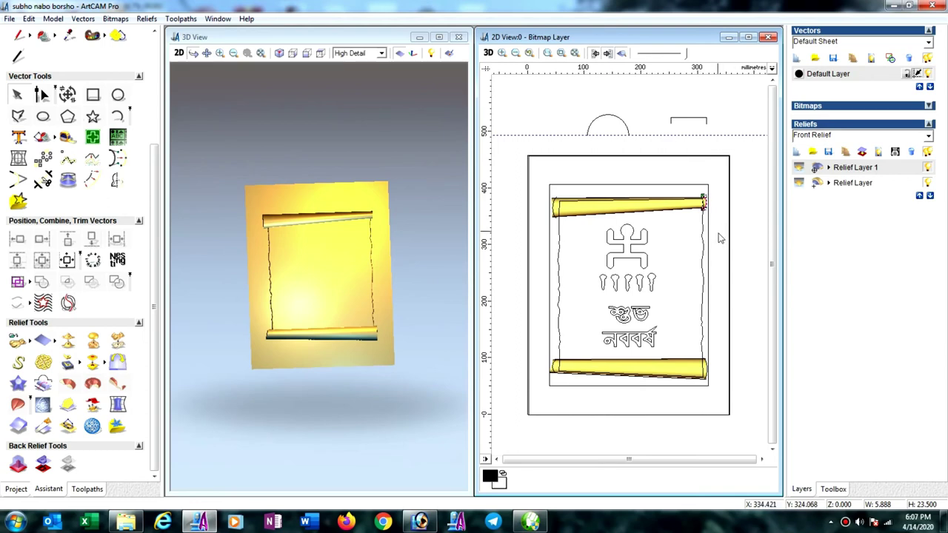
pyautogui.click(704, 366)
pyautogui.scroll(1, 704, 365)
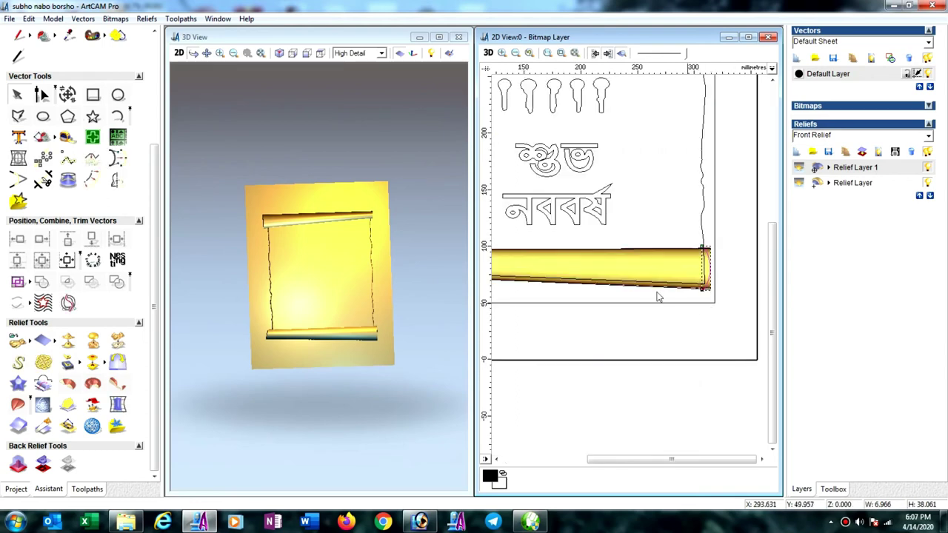
pyautogui.scroll(-1, 627, 272)
pyautogui.scroll(-1, 626, 273)
pyautogui.scroll(1, 598, 308)
pyautogui.scroll(1, 571, 335)
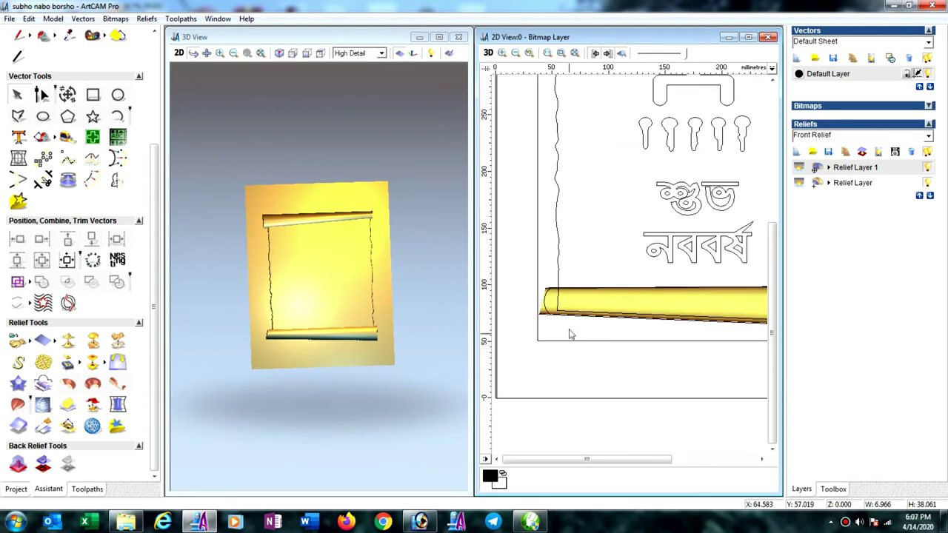
pyautogui.scroll(-1, 551, 311)
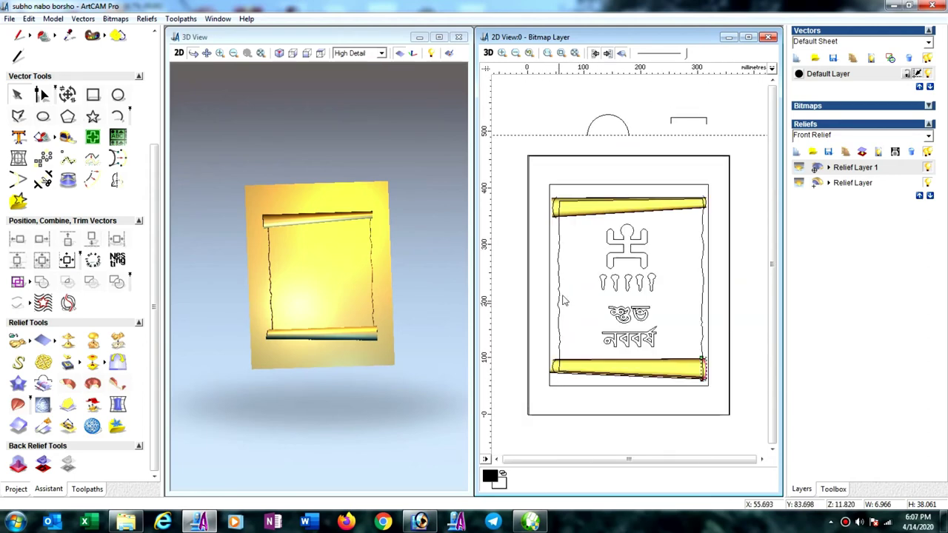
pyautogui.click(555, 212)
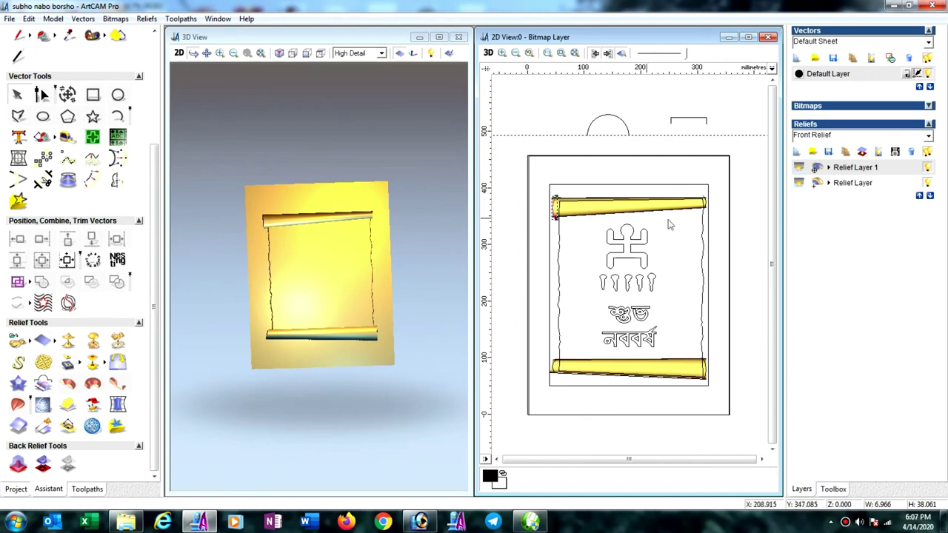
# Maximize the 2D view, then join and close the top roller's outline into a loop.
pyautogui.click(747, 37)
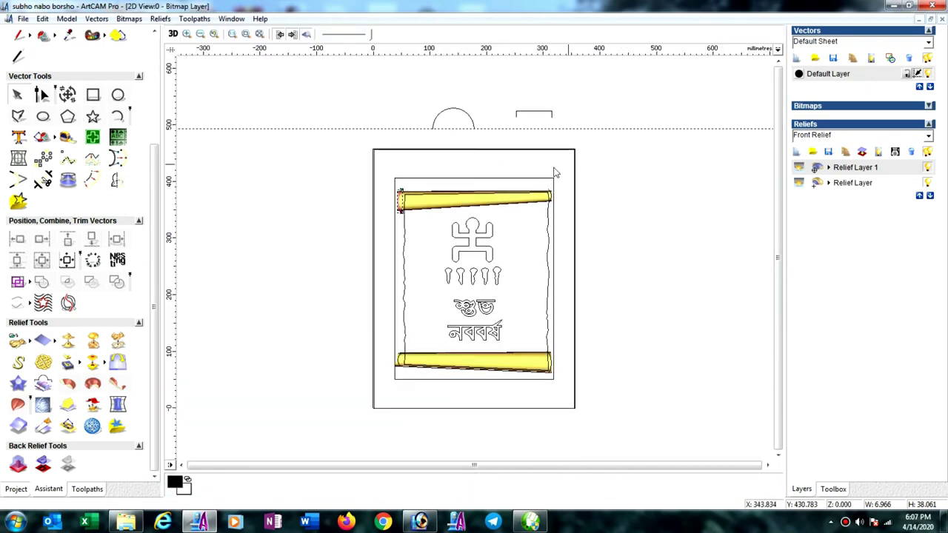
pyautogui.scroll(1, 499, 203)
pyautogui.scroll(1, 491, 225)
pyautogui.scroll(-1, 437, 235)
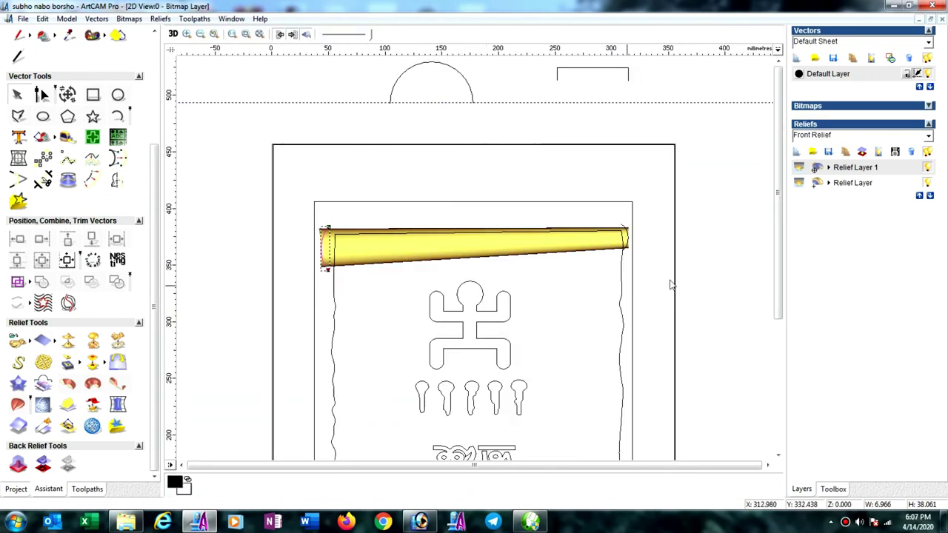
pyautogui.click(627, 237)
pyautogui.rightClick(628, 237)
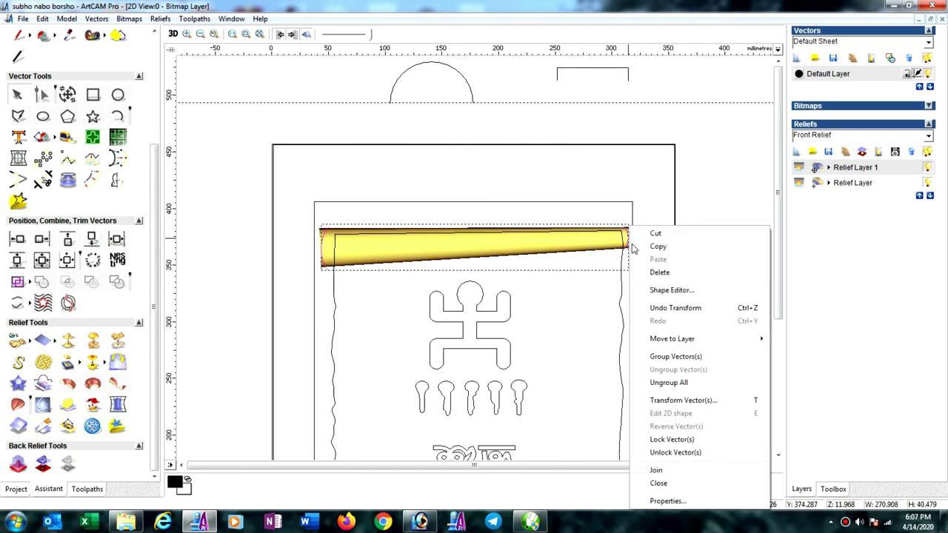
pyautogui.click(657, 477)
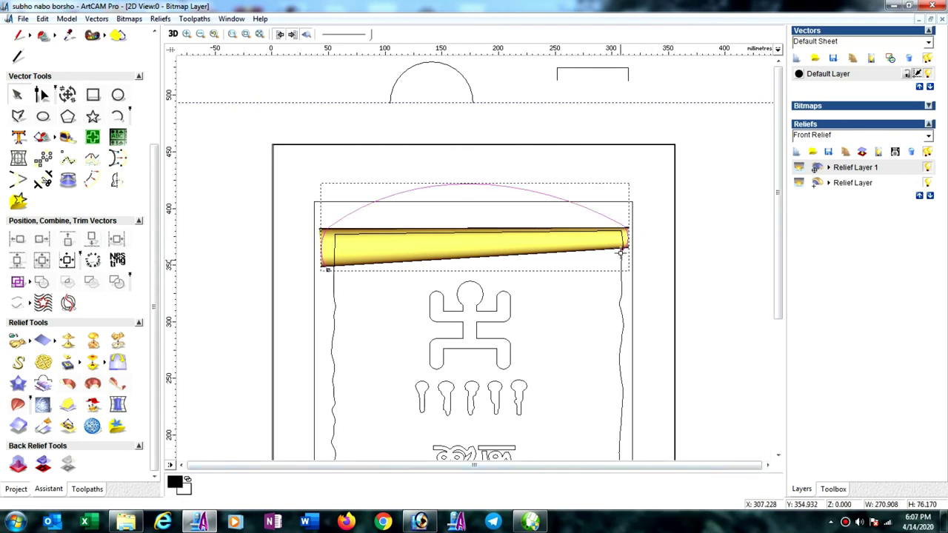
pyautogui.rightClick(626, 238)
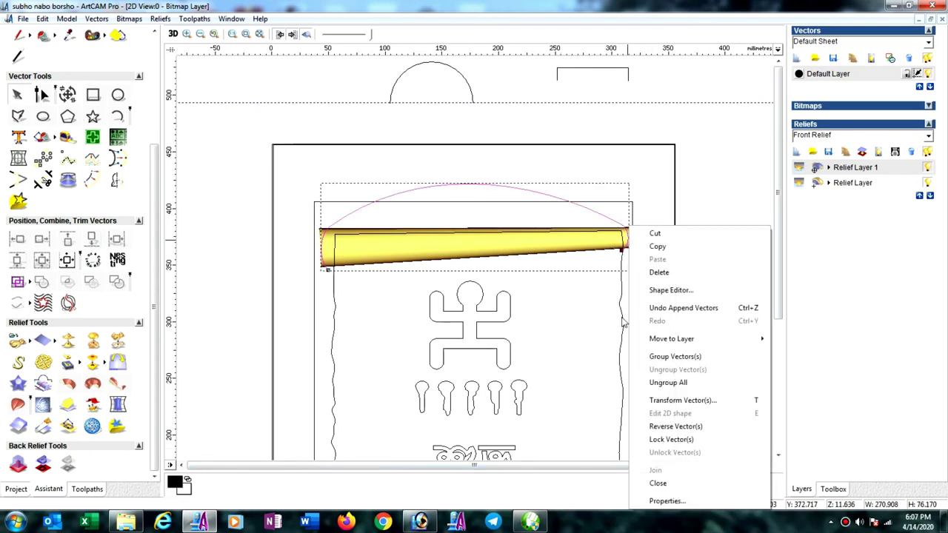
pyautogui.click(663, 482)
pyautogui.click(715, 326)
# Join and close the bottom roller's outline into an ellipse.
pyautogui.scroll(-2, 633, 325)
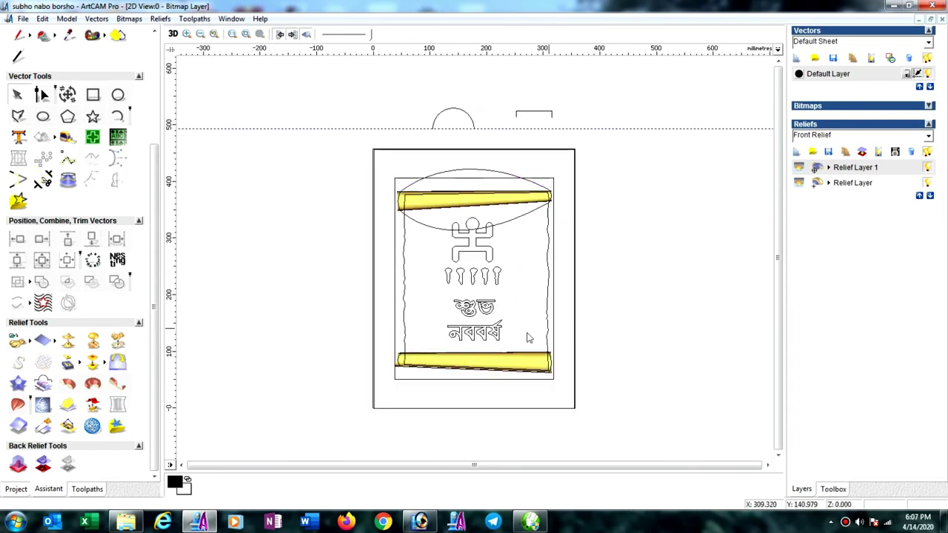
pyautogui.scroll(2, 391, 341)
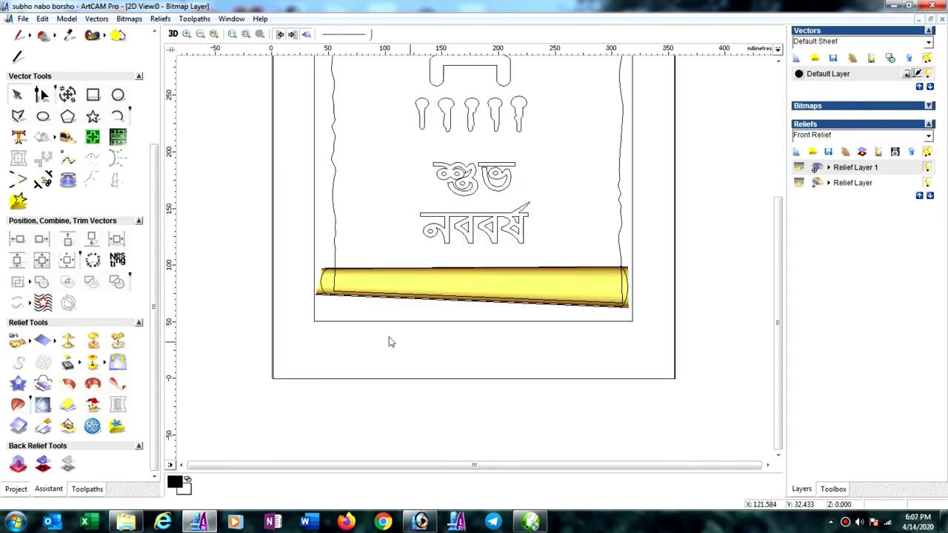
pyautogui.click(320, 291)
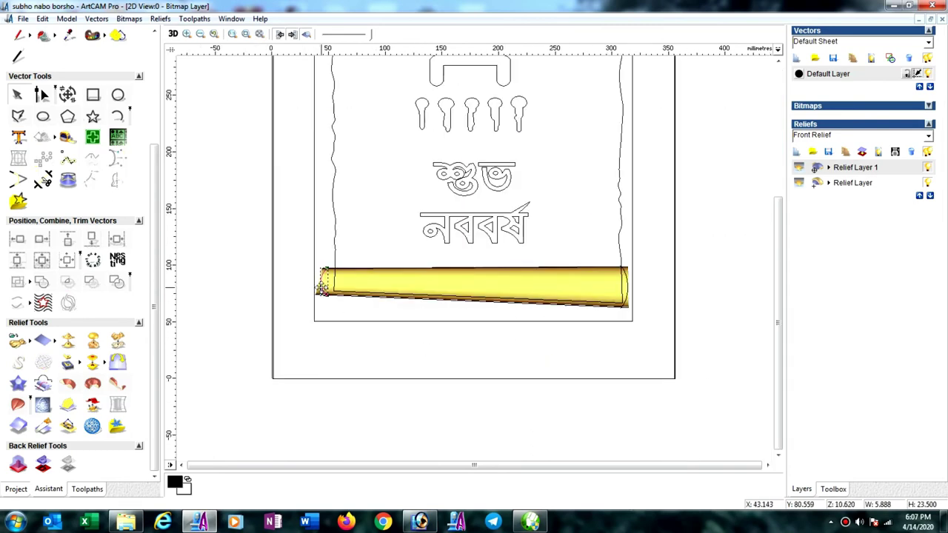
pyautogui.rightClick(628, 296)
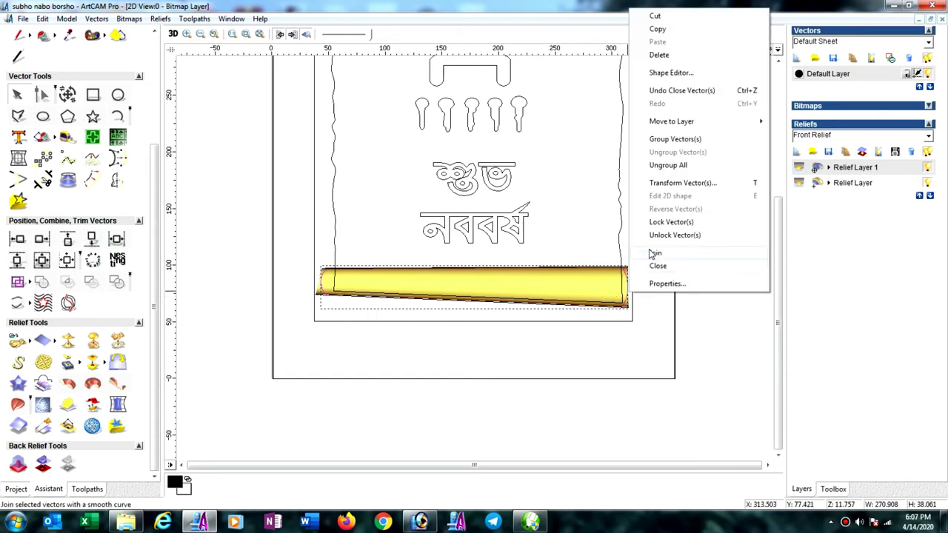
pyautogui.click(652, 257)
pyautogui.rightClick(623, 278)
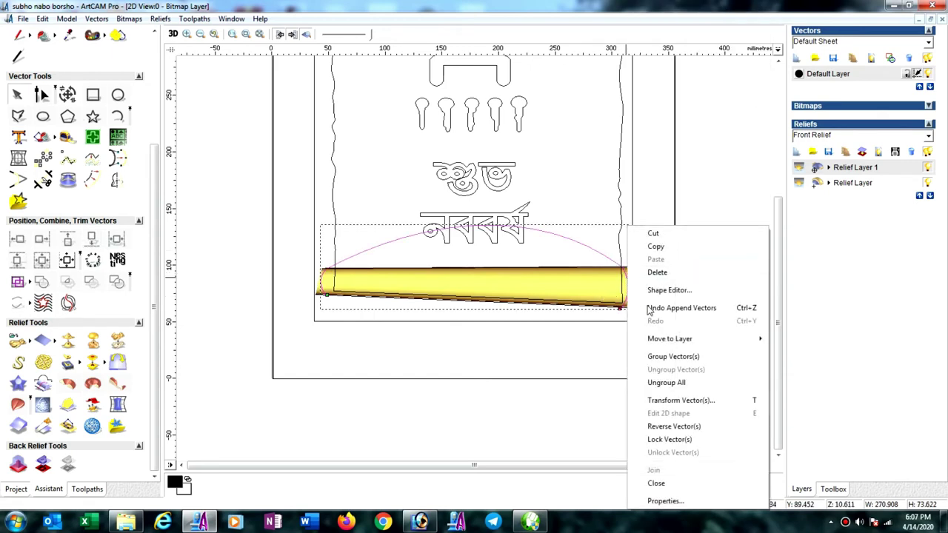
pyautogui.click(656, 484)
# Select both roller ellipses and close Shape Editor without changes.
pyautogui.scroll(-2, 546, 215)
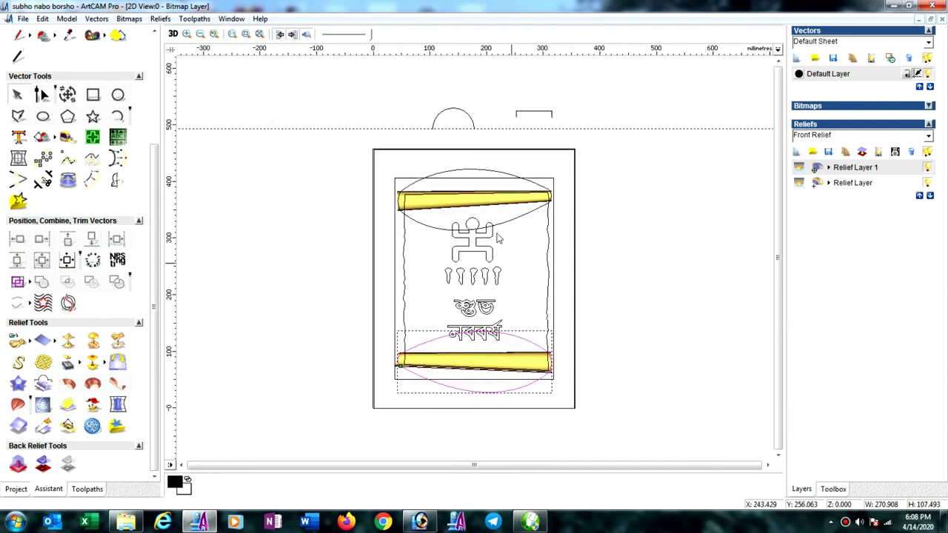
pyautogui.keyDown('shift'); pyautogui.click(512, 220); pyautogui.keyUp('shift')
pyautogui.rightClick(511, 218)
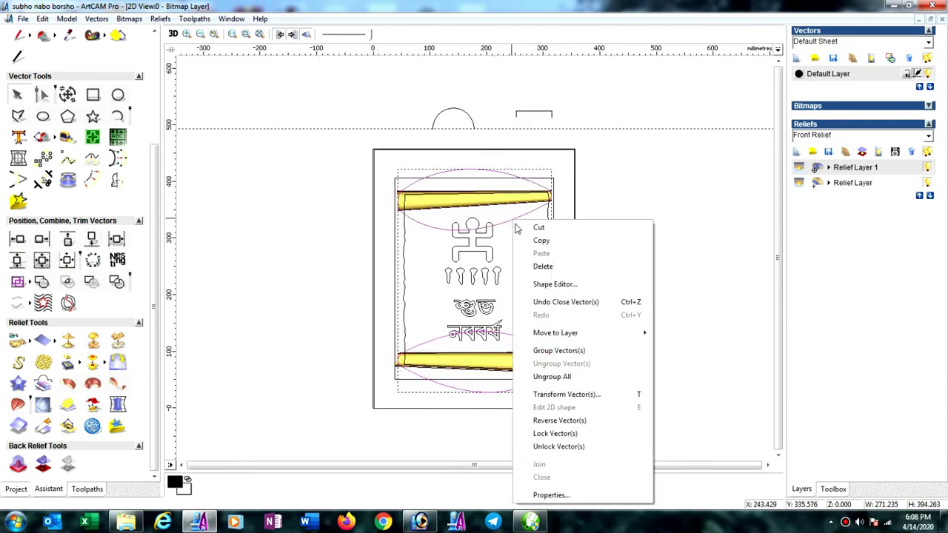
pyautogui.click(548, 284)
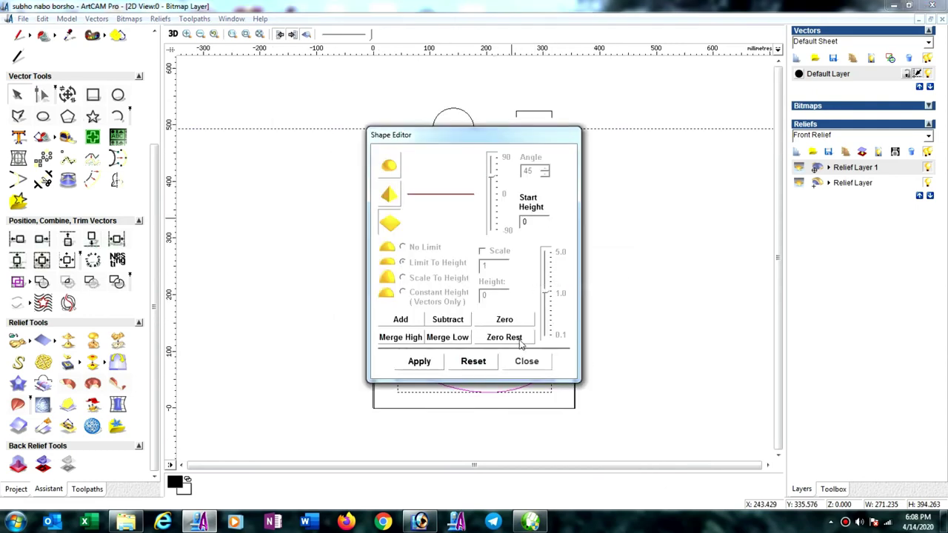
pyautogui.click(532, 361)
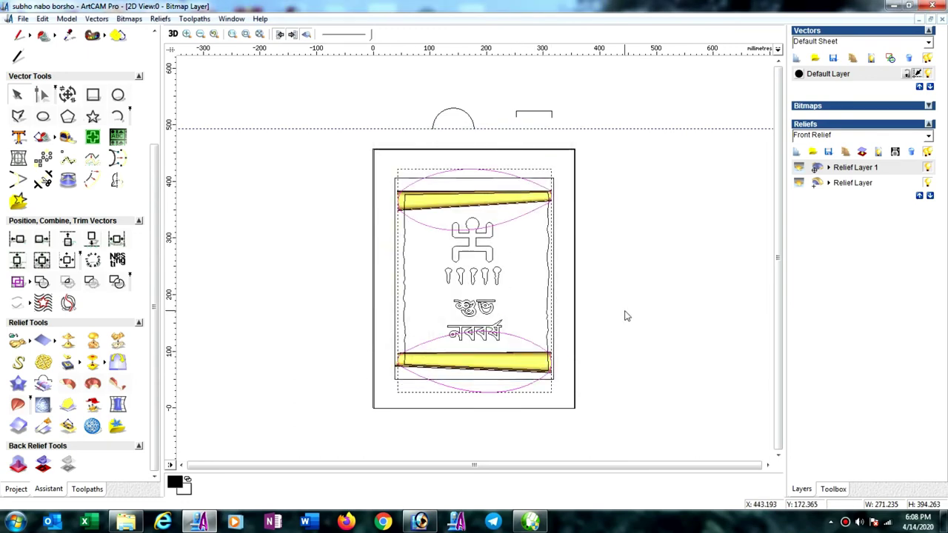
# Tile the views vertically and orbit, zoom and pan the 3D relief toward the lower roller.
pyautogui.click(231, 19)
pyautogui.click(244, 45)
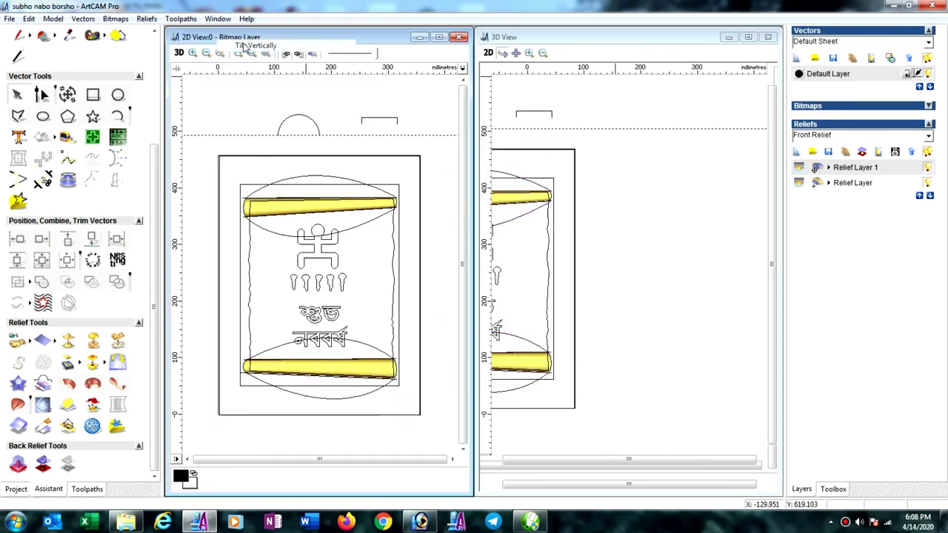
pyautogui.moveTo(630, 254); pyautogui.dragTo(627, 298)
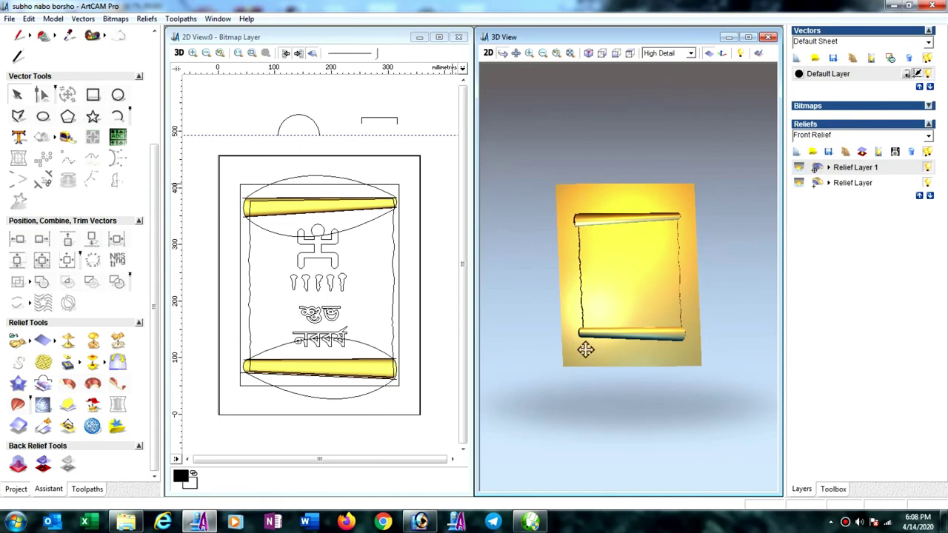
pyautogui.moveTo(585, 349); pyautogui.dragTo(624, 246)
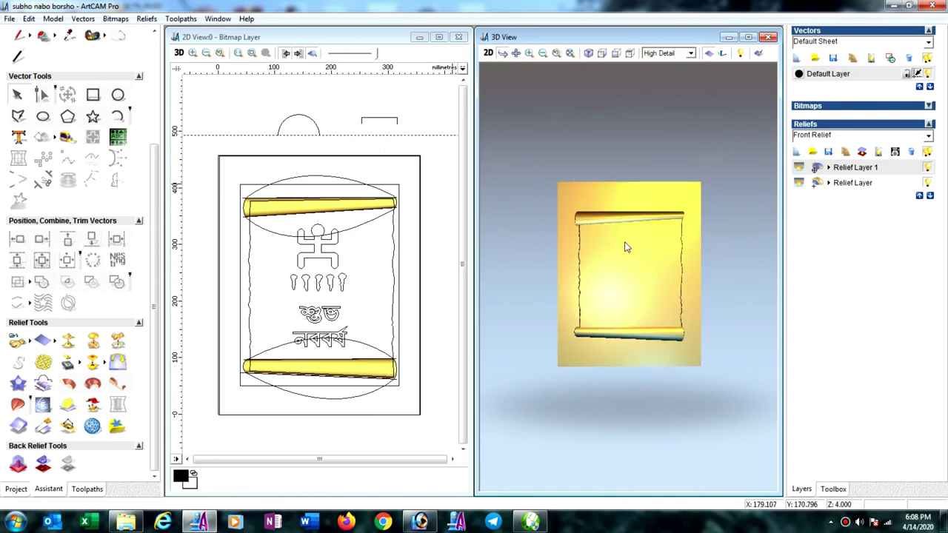
pyautogui.scroll(2, 626, 246)
pyautogui.moveTo(624, 239); pyautogui.dragTo(620, 241, button='middle')
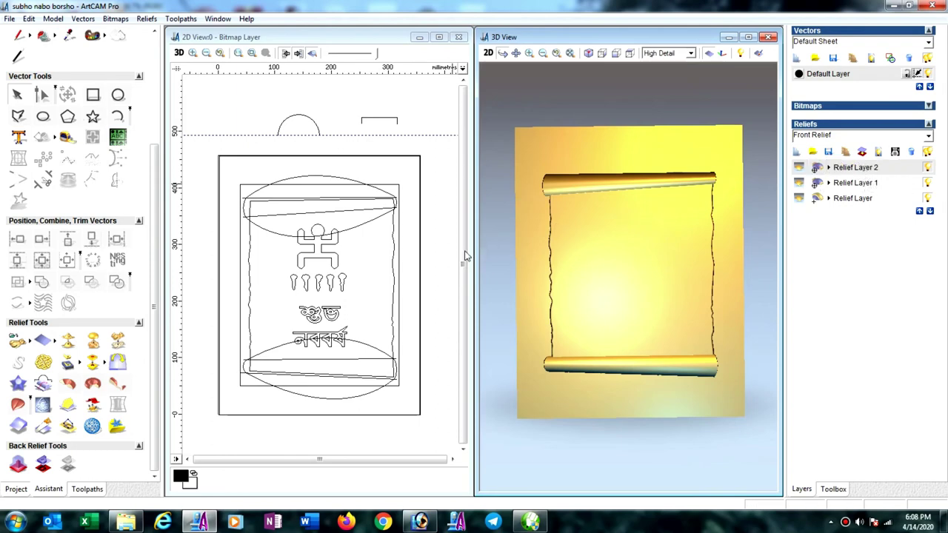
pyautogui.click(427, 257)
# Add the figure motif as a rounded, height-limited relief at a 90° angle, then undo it.
pyautogui.click(339, 261)
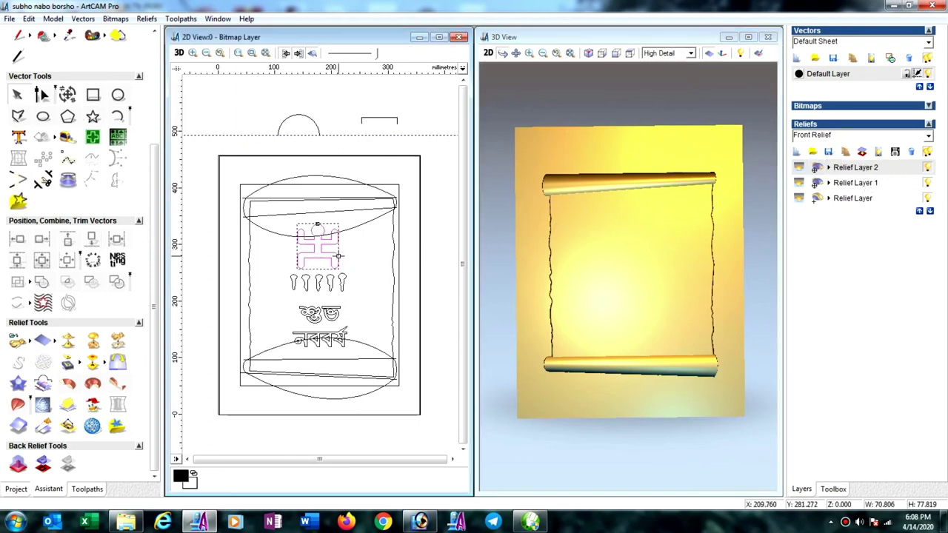
pyautogui.rightClick(339, 261)
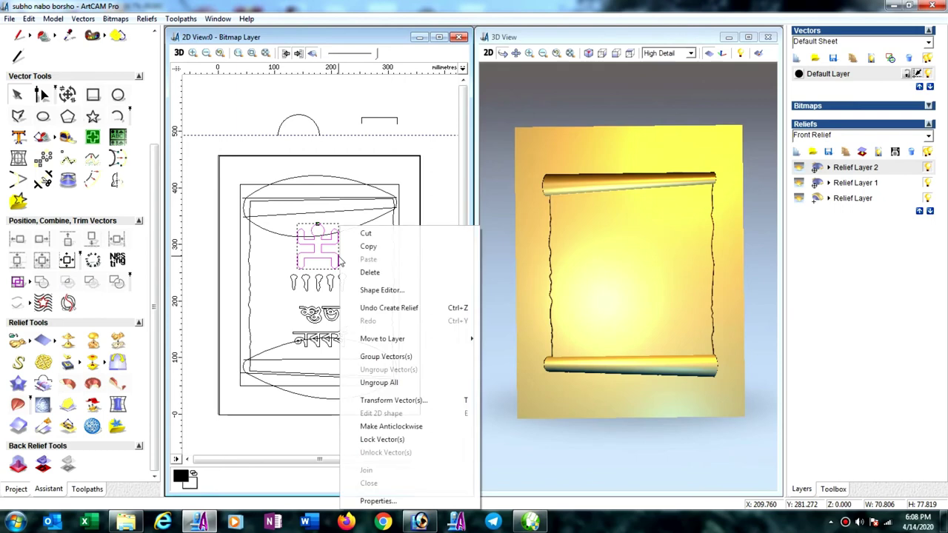
pyautogui.click(373, 291)
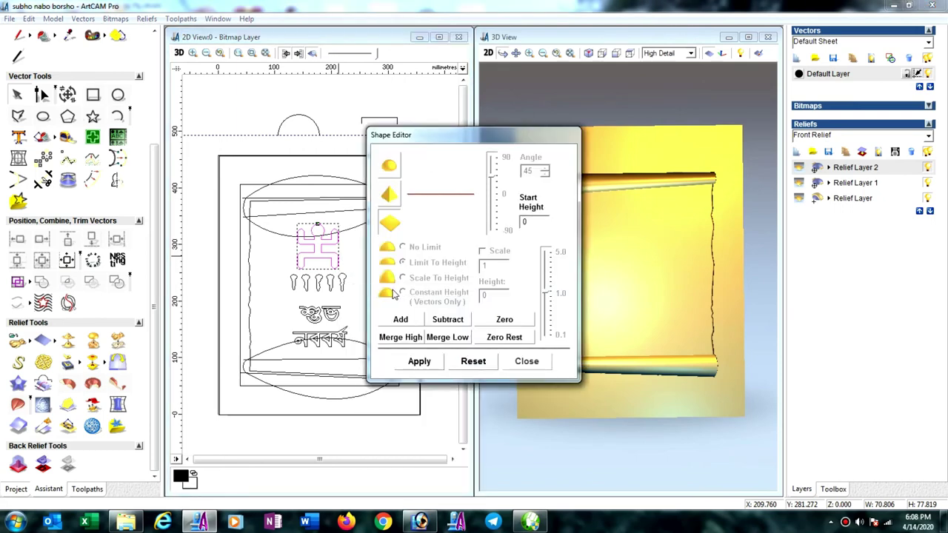
pyautogui.doubleClick(538, 222)
pyautogui.write('11')
pyautogui.click(395, 169)
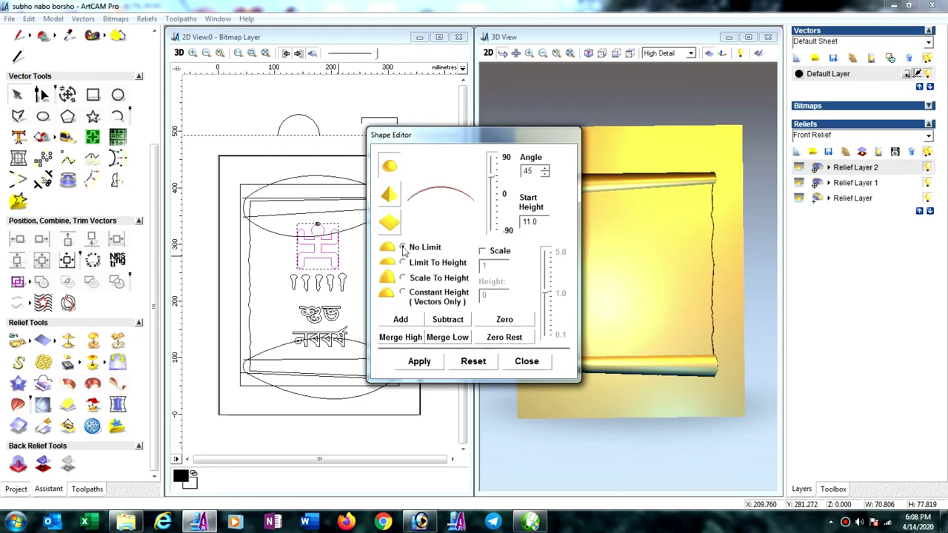
pyautogui.click(402, 264)
pyautogui.moveTo(492, 180); pyautogui.dragTo(505, 158)
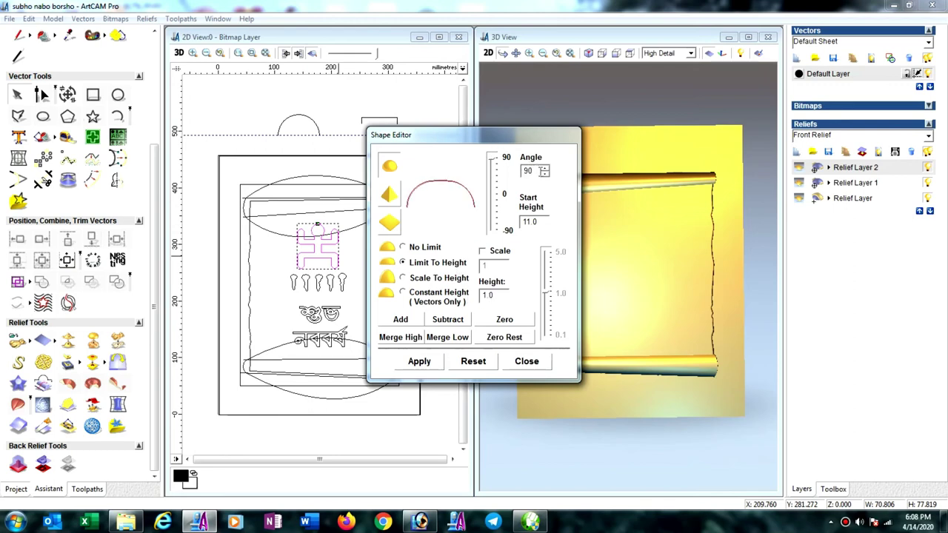
pyautogui.click(400, 319)
pyautogui.click(525, 361)
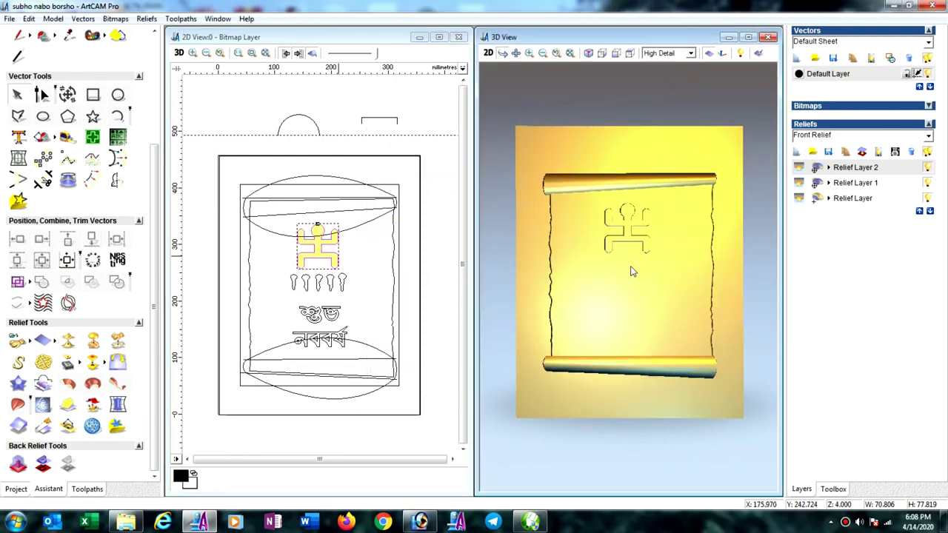
pyautogui.scroll(2, 630, 271)
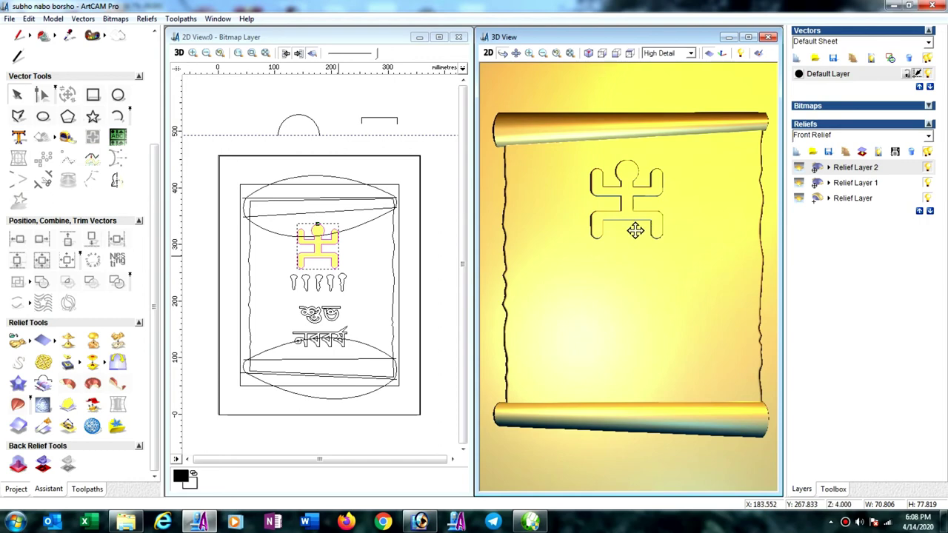
pyautogui.hotkey('ctrl', 'z')
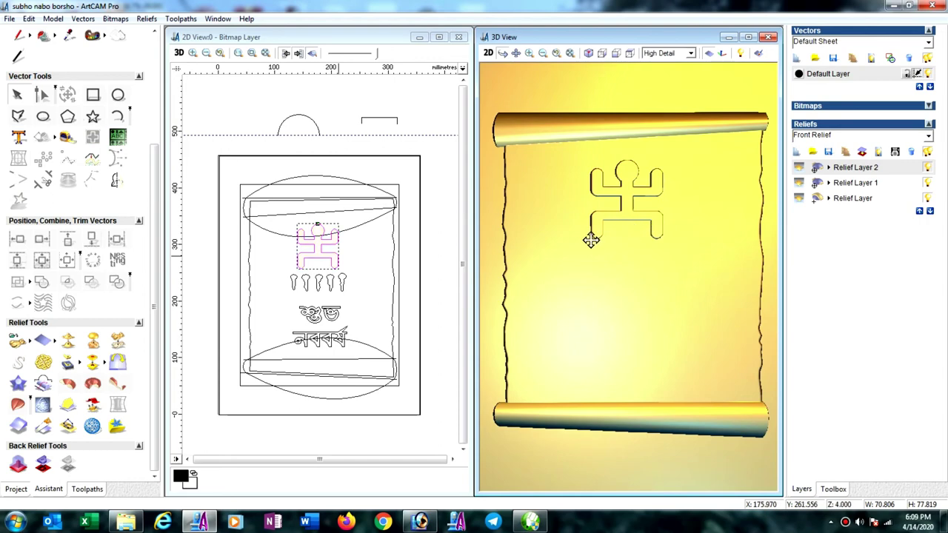
# Re-add the figure motif as raised relief with an edited start height value.
pyautogui.rightClick(339, 261)
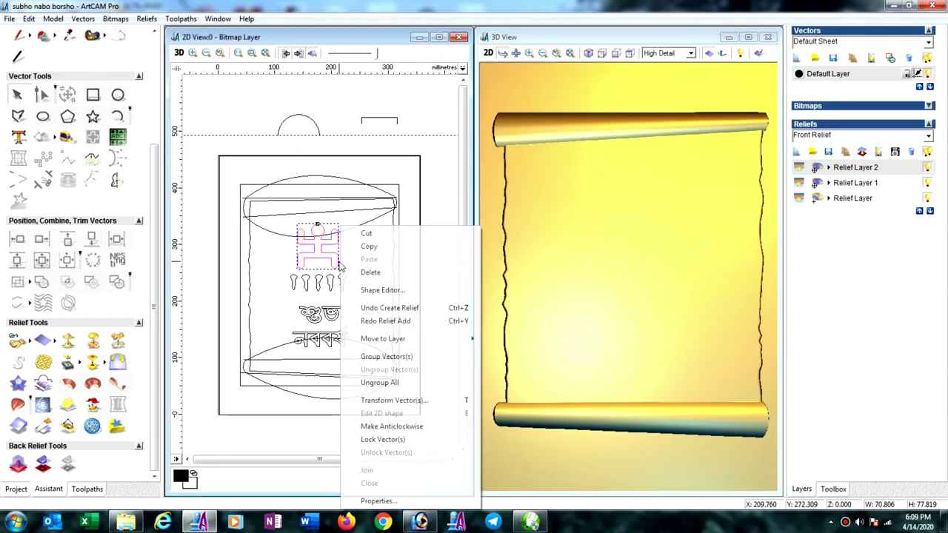
pyautogui.click(393, 290)
pyautogui.moveTo(547, 227); pyautogui.dragTo(511, 226)
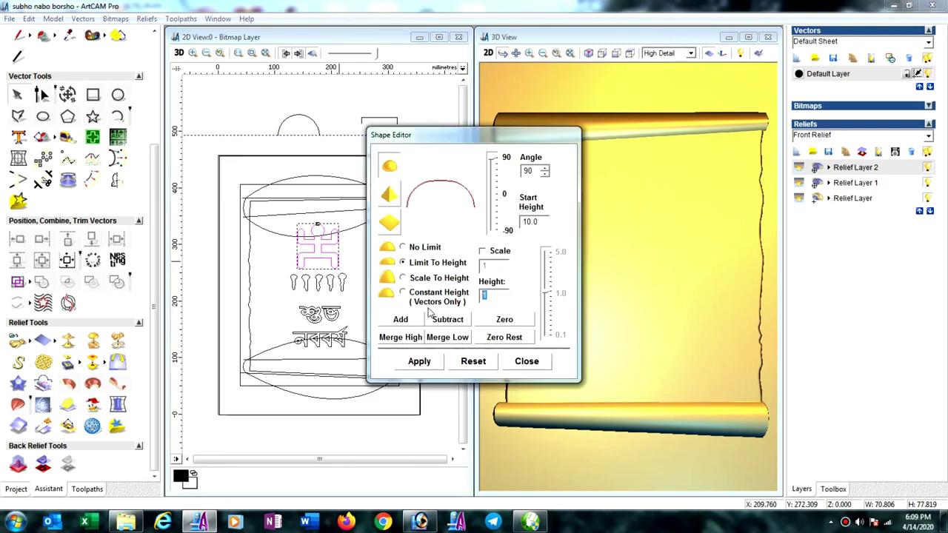
pyautogui.write('.0')
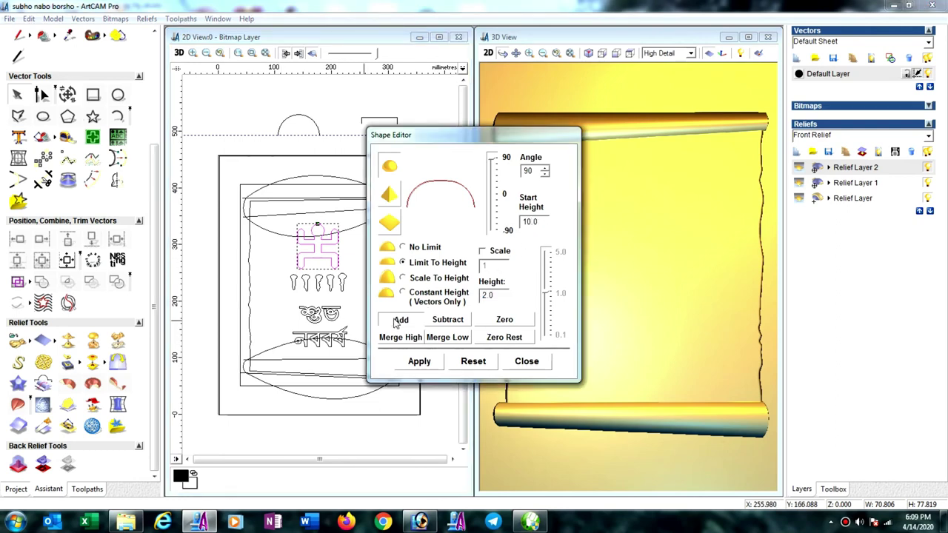
pyautogui.click(399, 320)
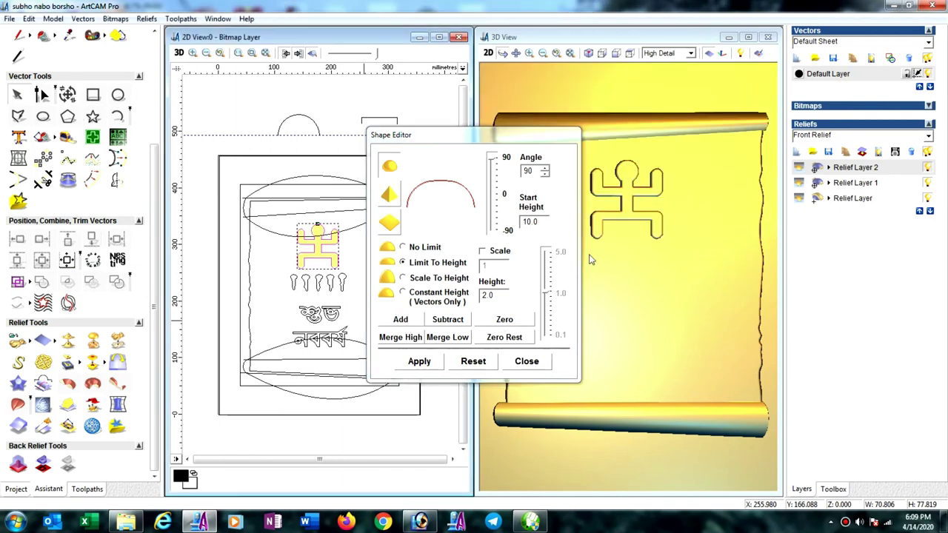
# Rebuild the figure relief with start height 11 and height 1, then select the key motifs row.
pyautogui.moveTo(662, 242); pyautogui.dragTo(642, 261)
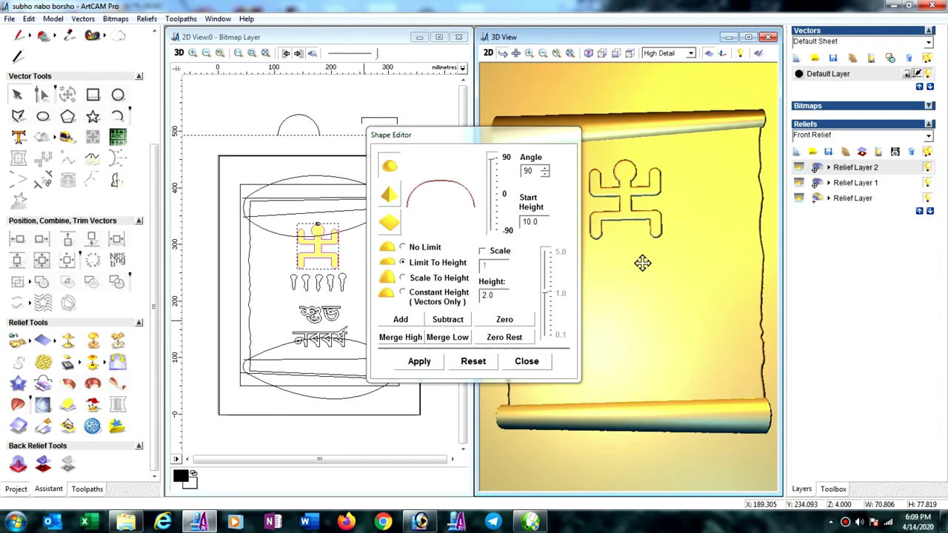
pyautogui.moveTo(642, 263); pyautogui.dragTo(656, 273)
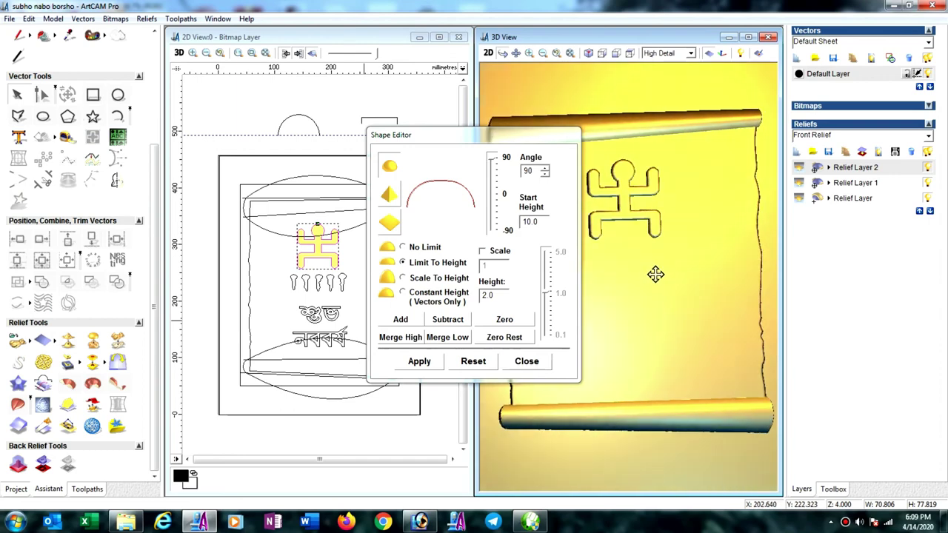
pyautogui.doubleClick(526, 222)
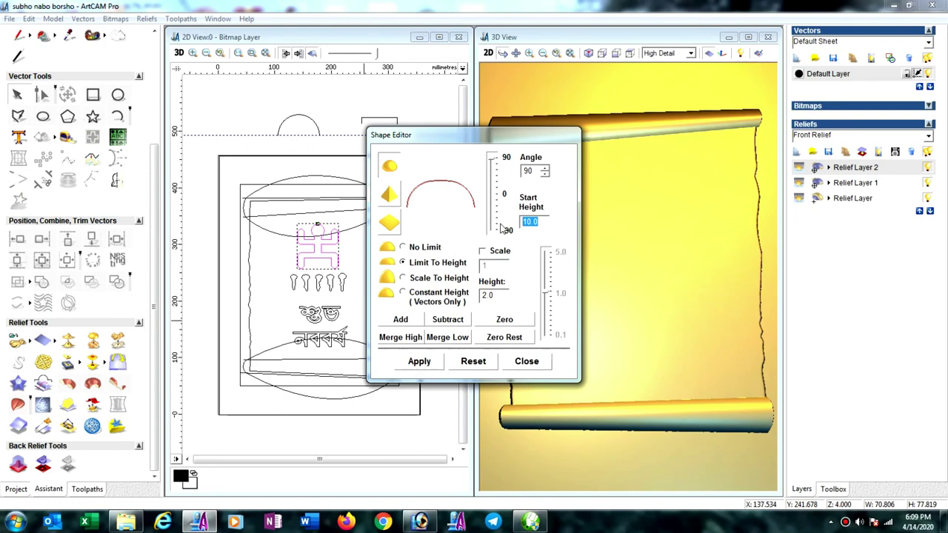
pyautogui.write('11')
pyautogui.press('Tab')
pyautogui.press('Tab')
pyautogui.write('1')
pyautogui.click(420, 323)
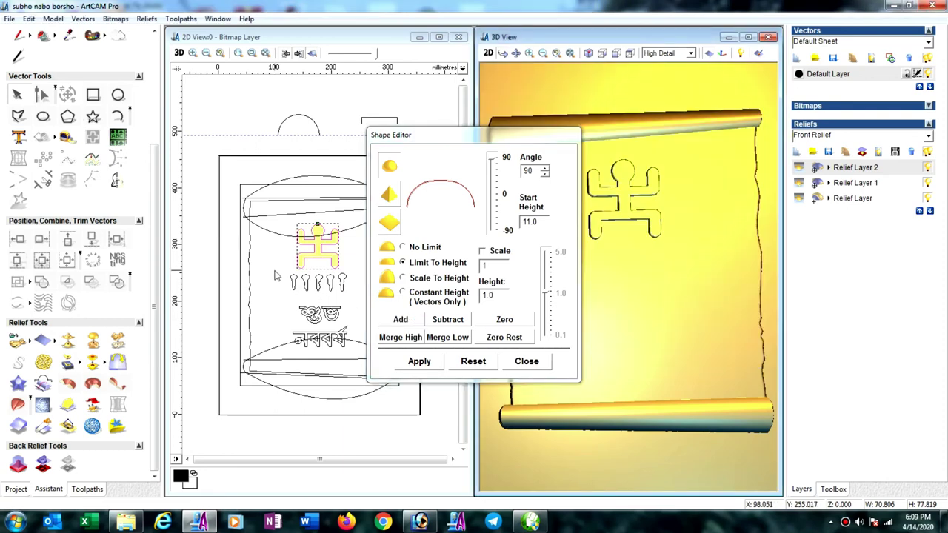
pyautogui.moveTo(274, 270); pyautogui.dragTo(360, 300)
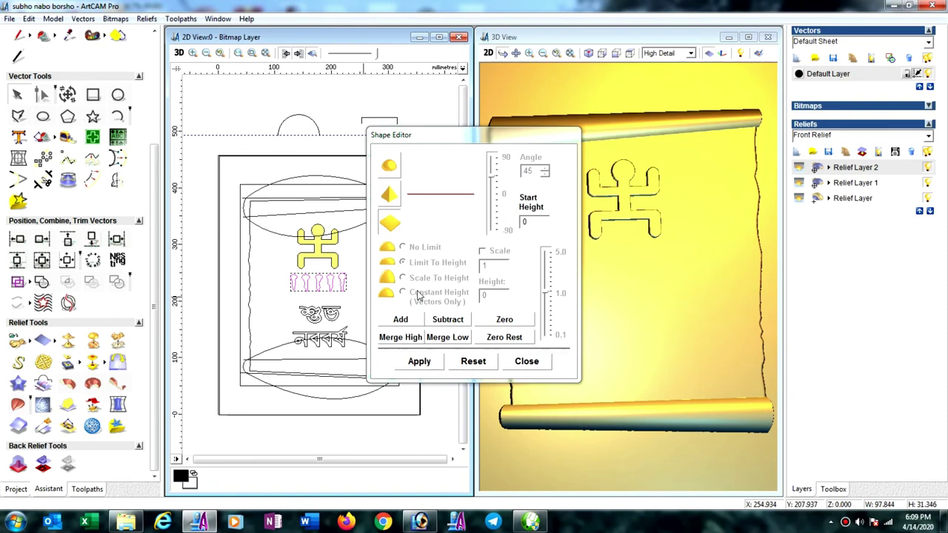
# Raise the five key motifs as a rounded relief with a 90° profile angle.
pyautogui.doubleClick(528, 226)
pyautogui.write('11.5')
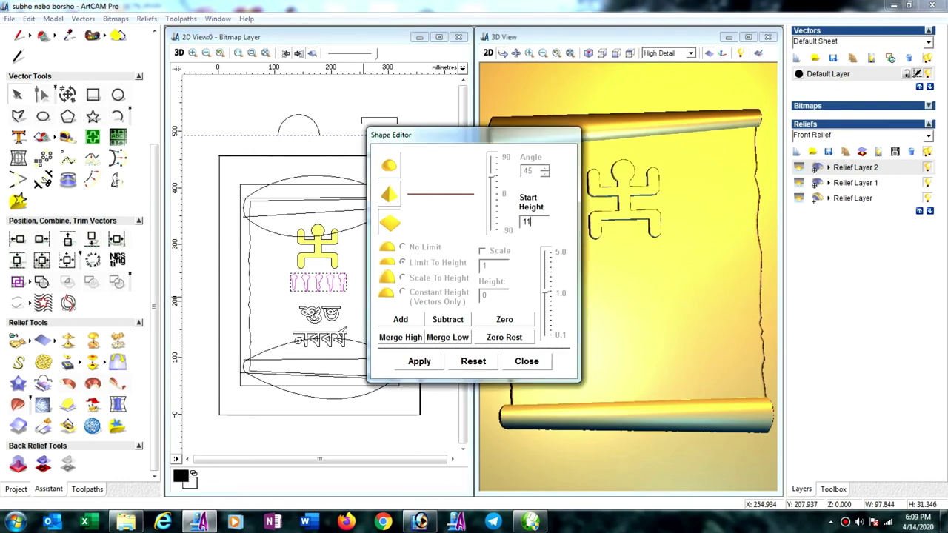
pyautogui.click(389, 168)
pyautogui.write('5')
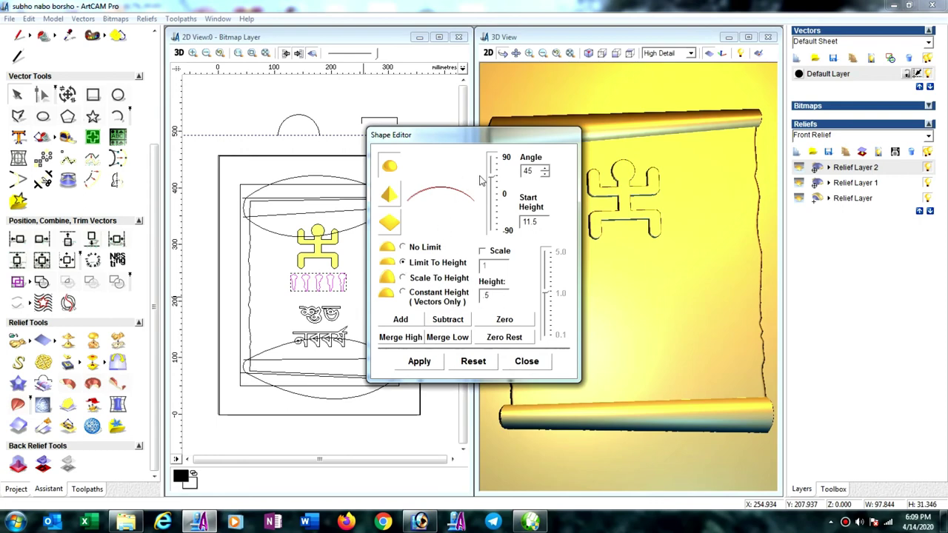
pyautogui.moveTo(489, 177); pyautogui.dragTo(490, 149)
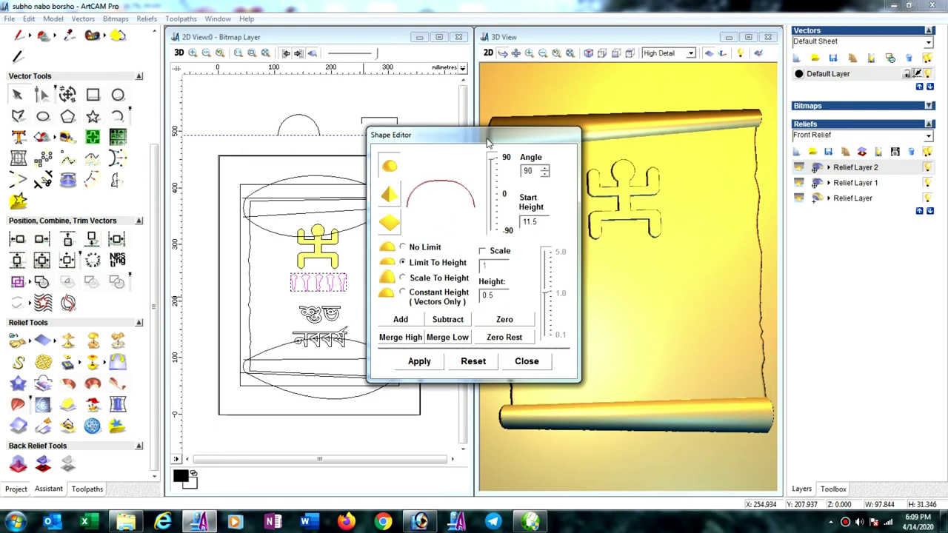
pyautogui.click(413, 319)
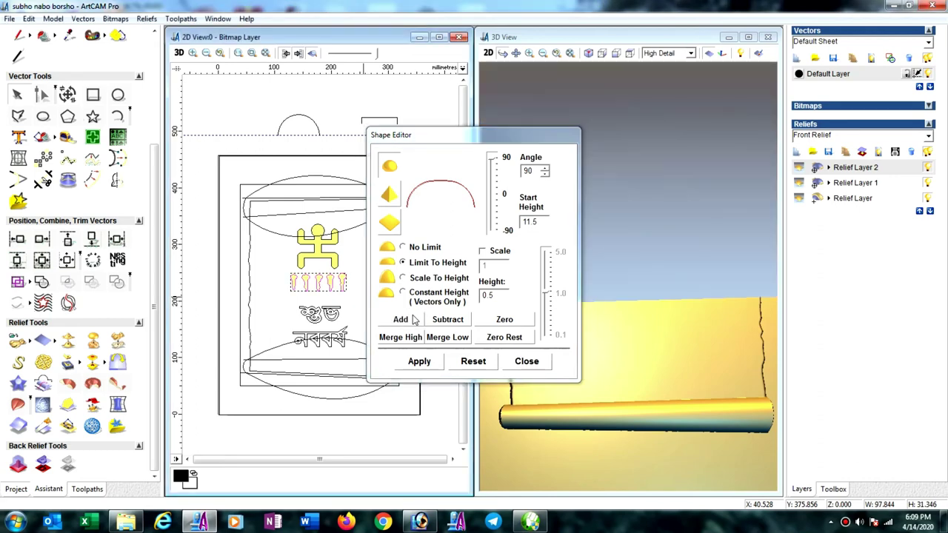
# Clear the selection, zoom into the first Bengali letter, and close the Shape Editor.
pyautogui.click(289, 309)
pyautogui.scroll(2, 290, 311)
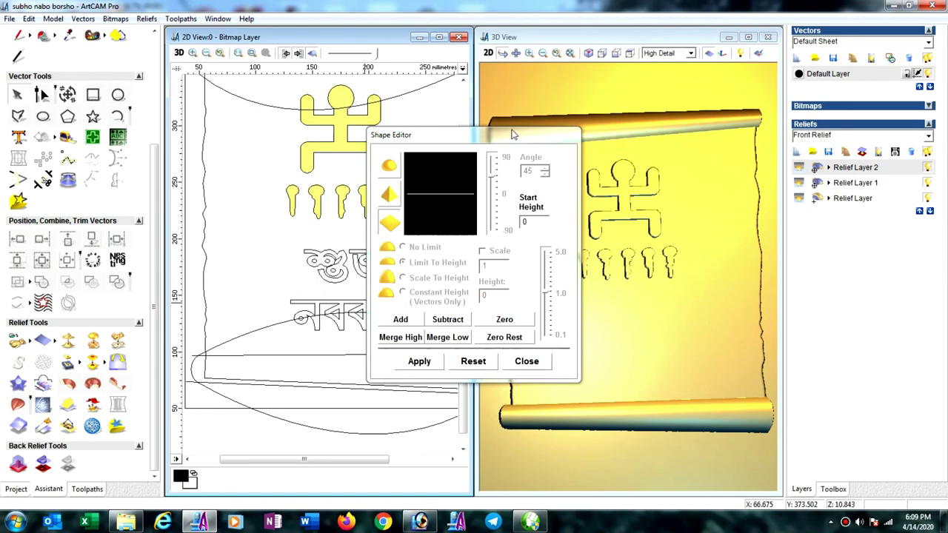
pyautogui.moveTo(514, 136); pyautogui.dragTo(197, 118)
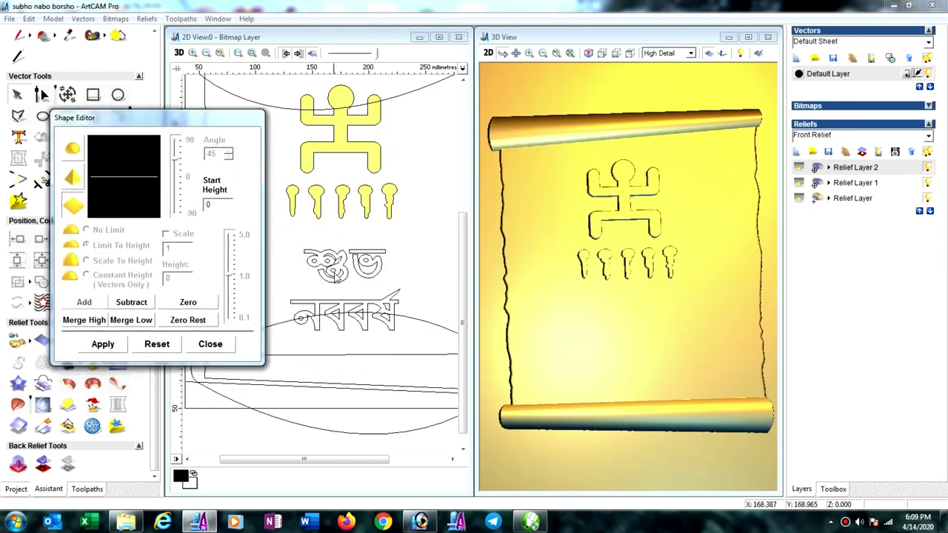
pyautogui.scroll(3, 341, 269)
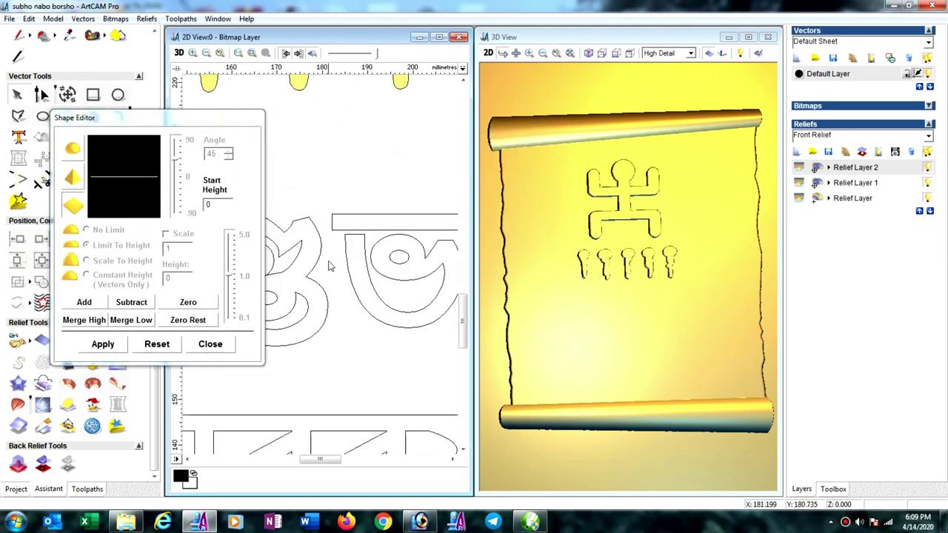
pyautogui.scroll(-2, 332, 266)
pyautogui.scroll(2, 310, 263)
pyautogui.scroll(2, 330, 272)
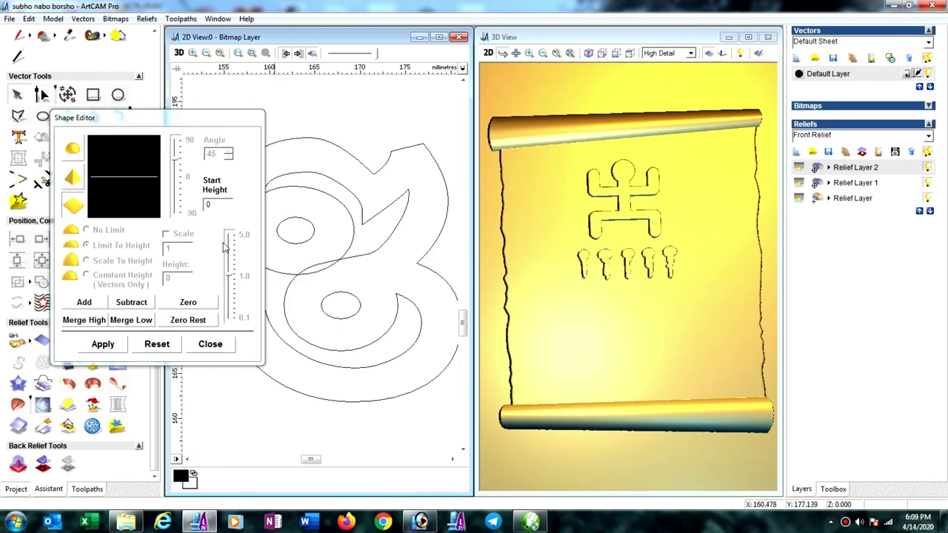
pyautogui.moveTo(186, 118); pyautogui.dragTo(104, 124)
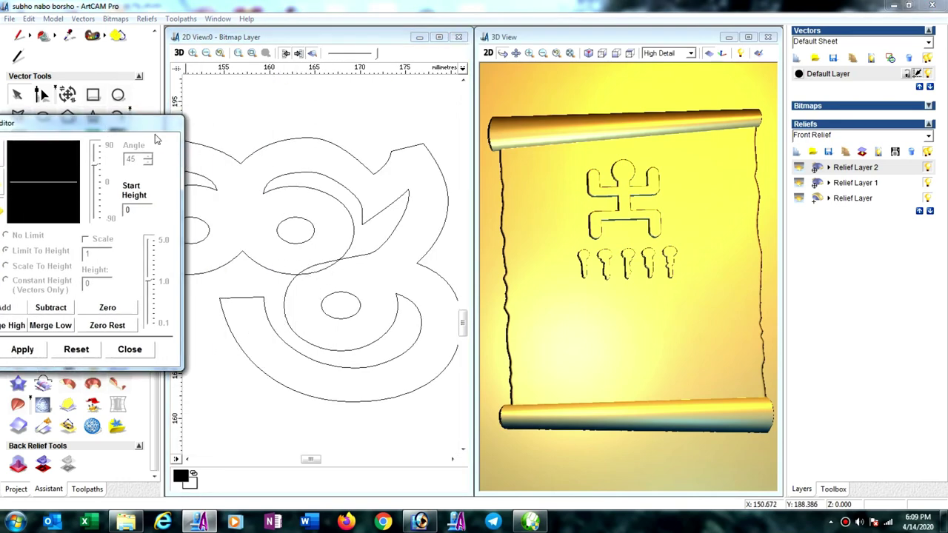
pyautogui.moveTo(144, 132); pyautogui.dragTo(177, 190)
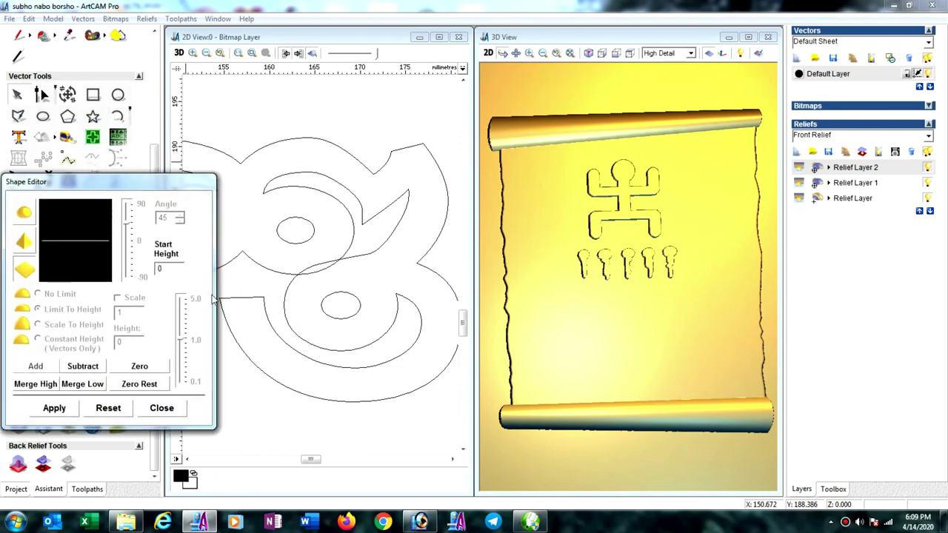
pyautogui.click(162, 408)
# Node-edit the first Bengali letter's outline to smooth its middle S-curve.
pyautogui.click(279, 296)
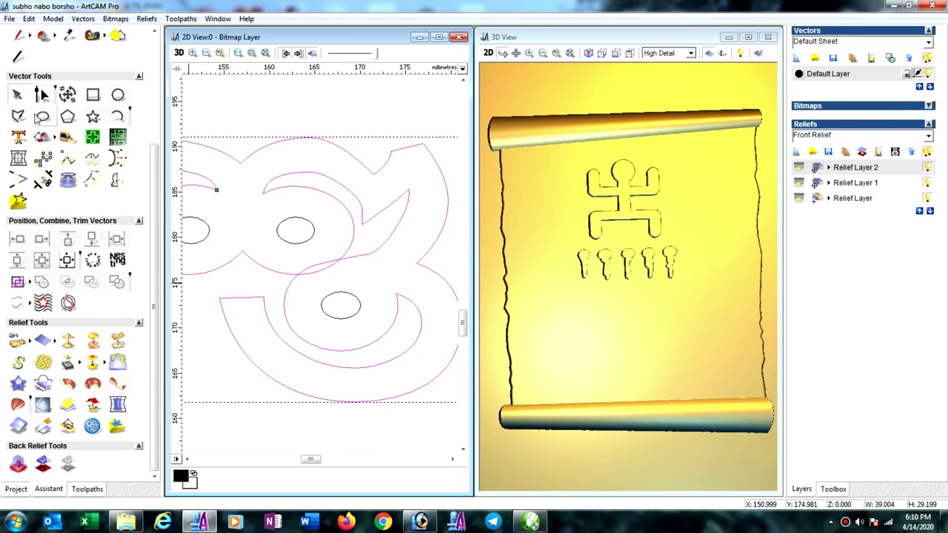
pyautogui.click(41, 94)
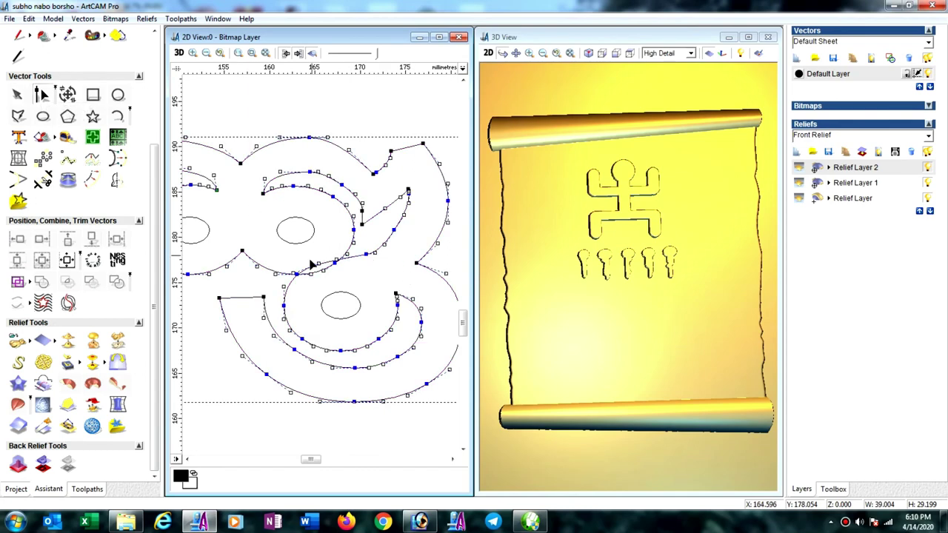
pyautogui.scroll(2, 318, 268)
pyautogui.moveTo(330, 266); pyautogui.dragTo(345, 283)
pyautogui.scroll(-2, 399, 263)
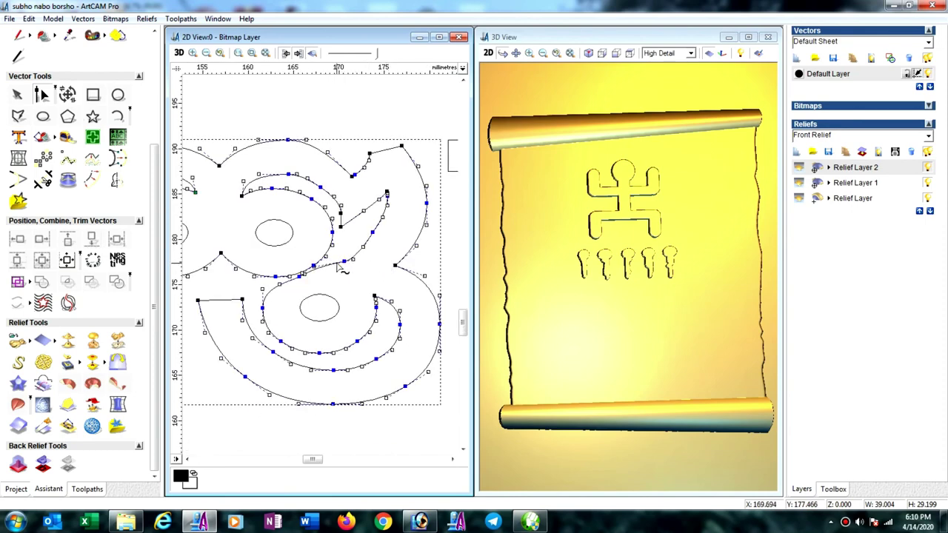
pyautogui.click(314, 267)
pyautogui.scroll(2, 318, 274)
pyautogui.moveTo(295, 278); pyautogui.dragTo(309, 286)
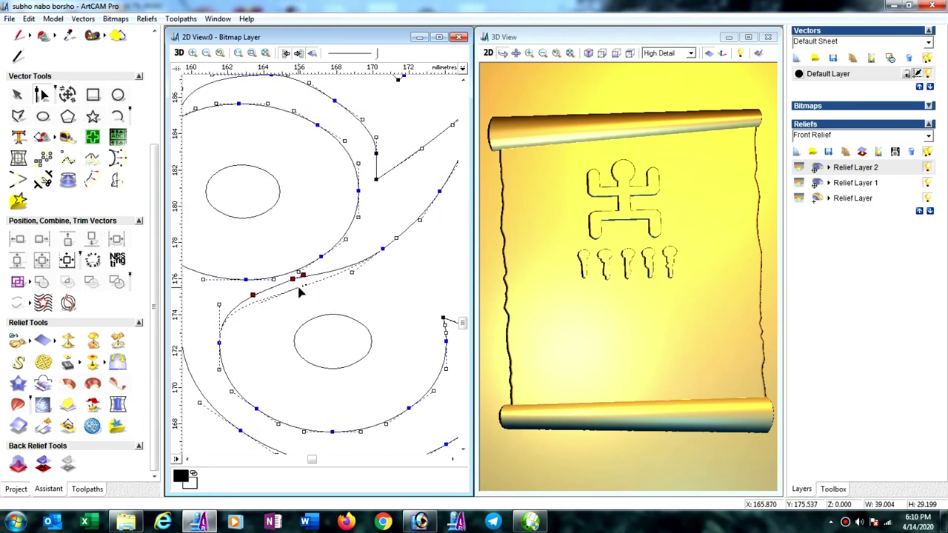
pyautogui.click(299, 286)
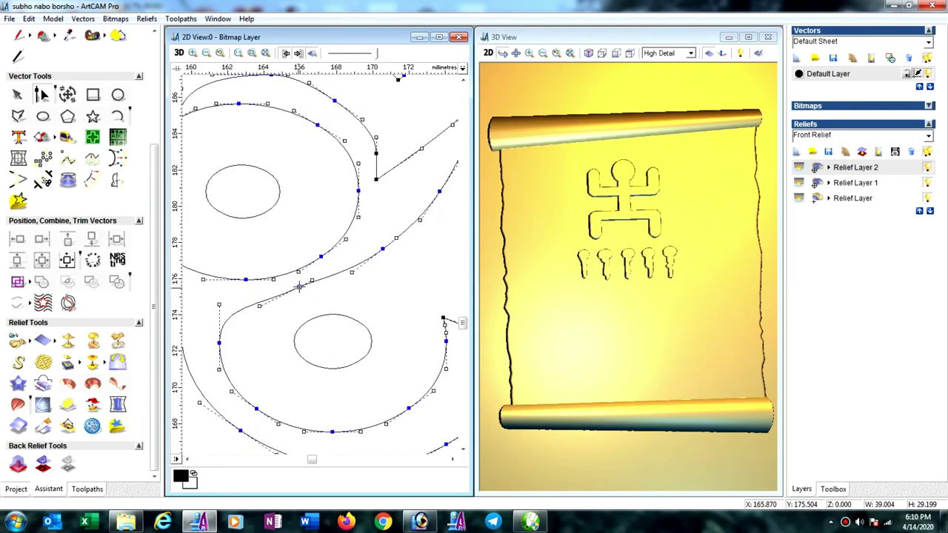
pyautogui.moveTo(303, 290); pyautogui.dragTo(308, 294)
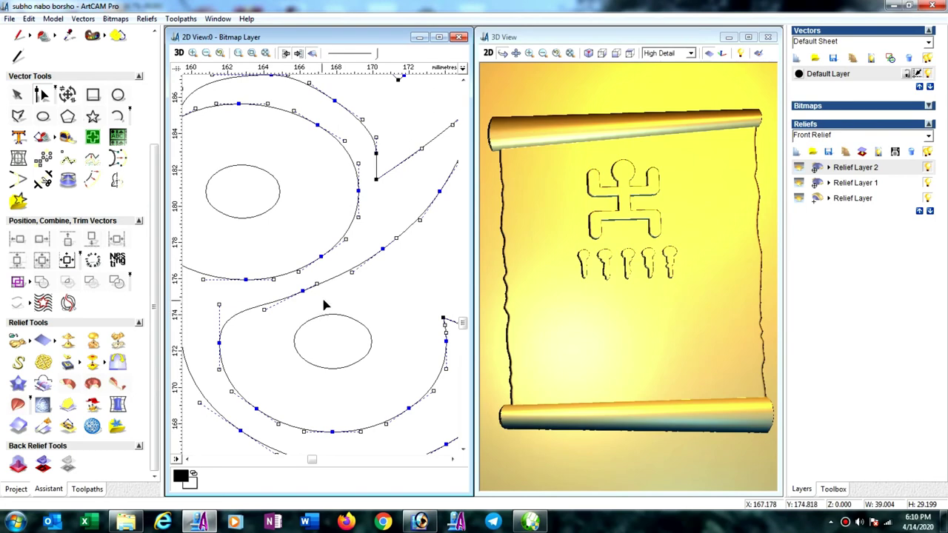
# Shift the letter's lower inner oval slightly down and to the right.
pyautogui.click(17, 94)
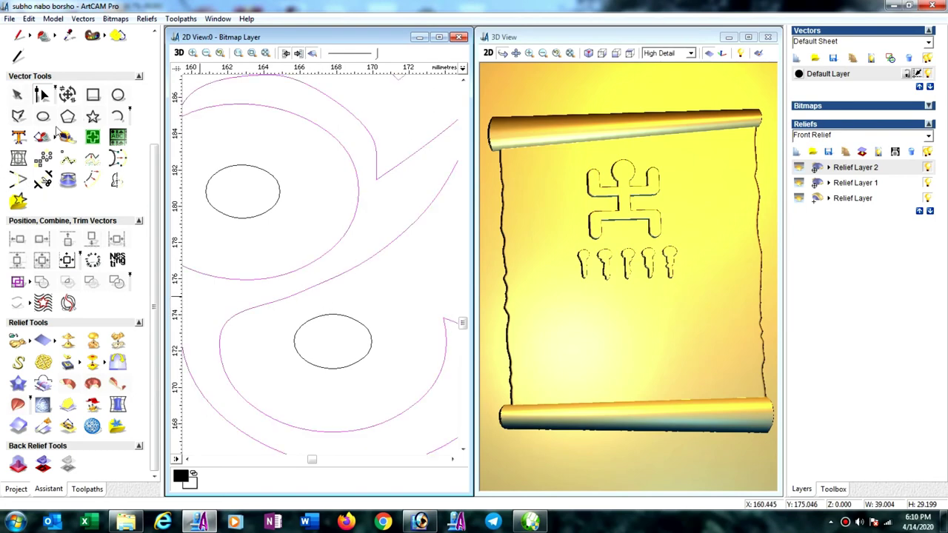
pyautogui.click(317, 320)
pyautogui.moveTo(326, 317); pyautogui.dragTo(331, 327)
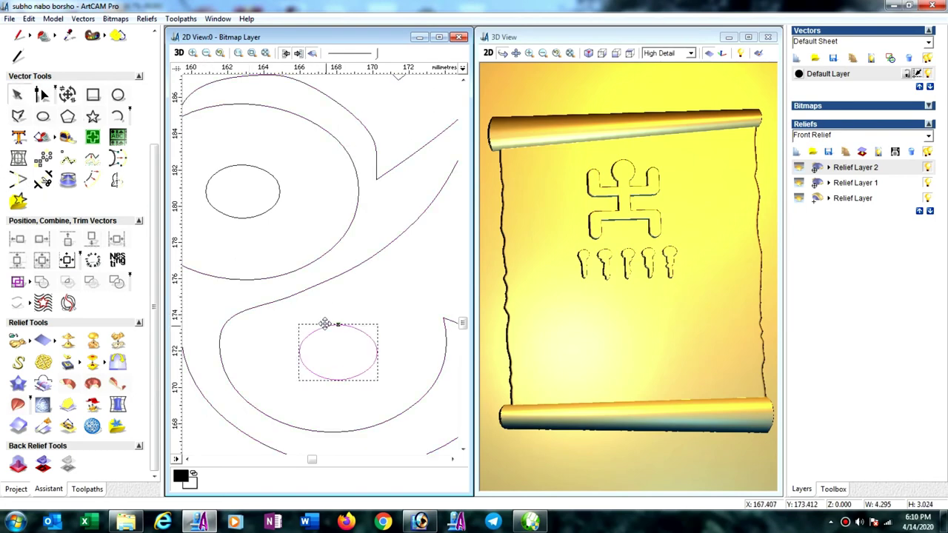
pyautogui.click(342, 305)
pyautogui.scroll(-2, 343, 305)
pyautogui.scroll(-2, 224, 280)
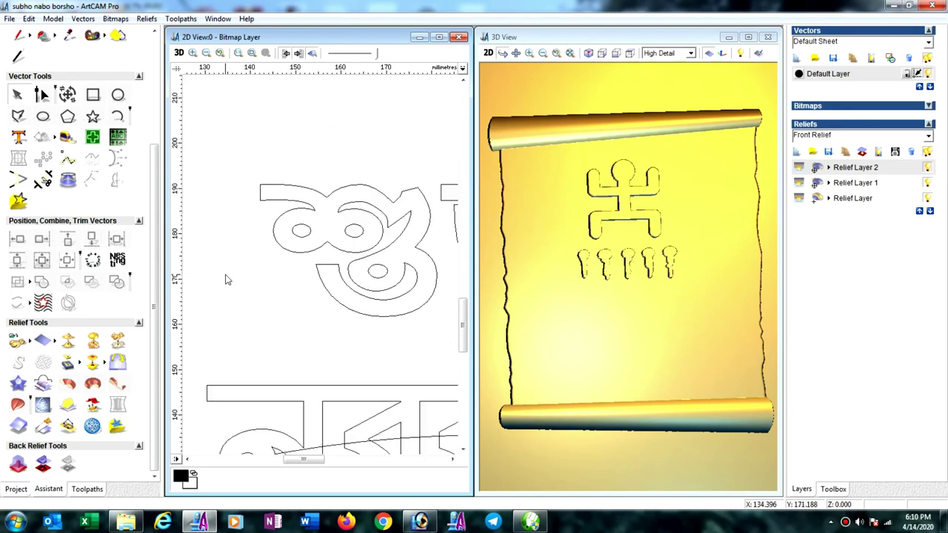
# Pull the letter's lower curve leftward, bow it downward, and delete one of its nodes.
pyautogui.click(319, 274)
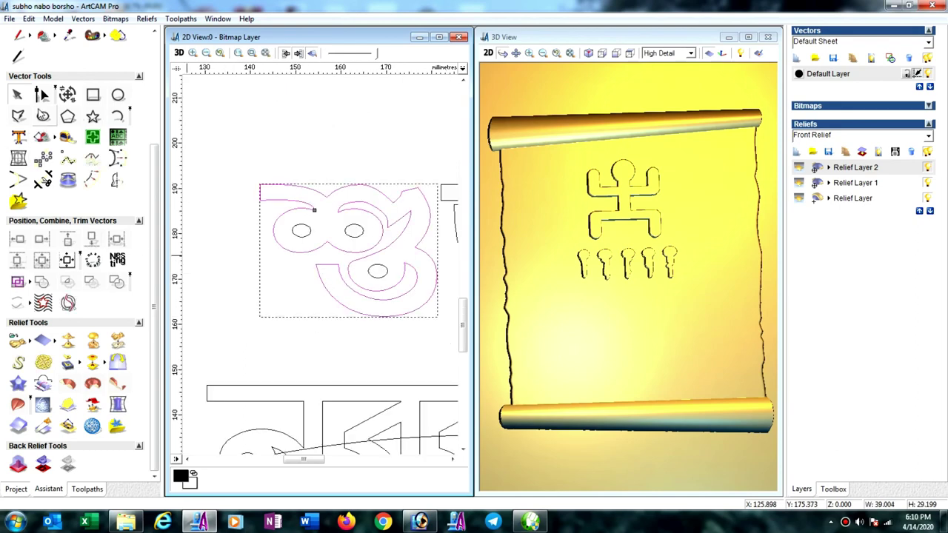
pyautogui.click(42, 94)
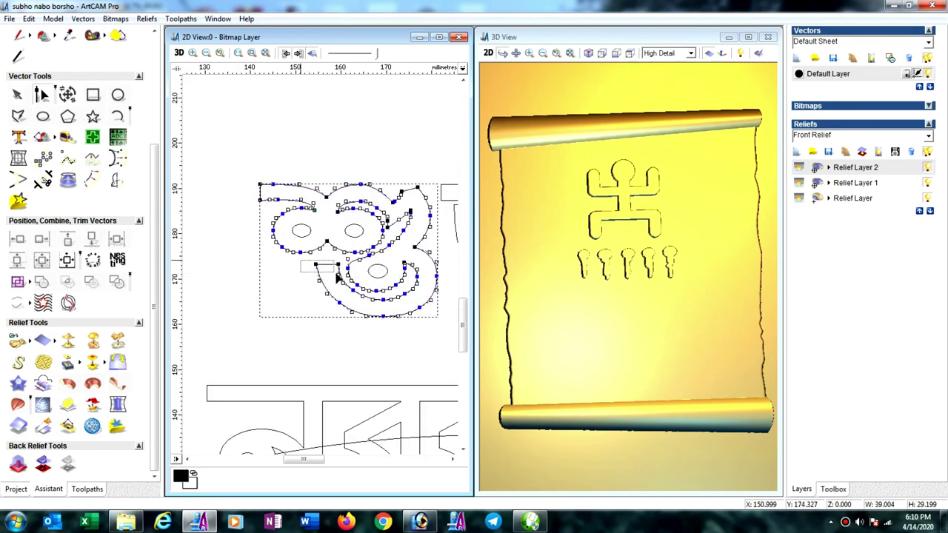
pyautogui.click(311, 271)
pyautogui.moveTo(315, 271); pyautogui.dragTo(259, 267)
pyautogui.moveTo(340, 302)
pyautogui.mouseDown()
pyautogui.moveTo(317, 312)
pyautogui.moveTo(288, 278)
pyautogui.mouseUp()
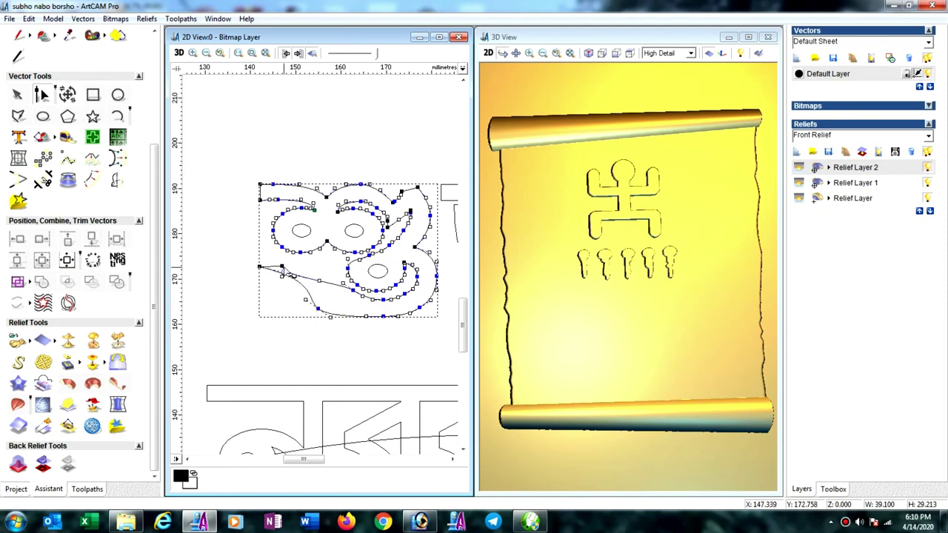
pyautogui.moveTo(288, 271); pyautogui.dragTo(315, 279)
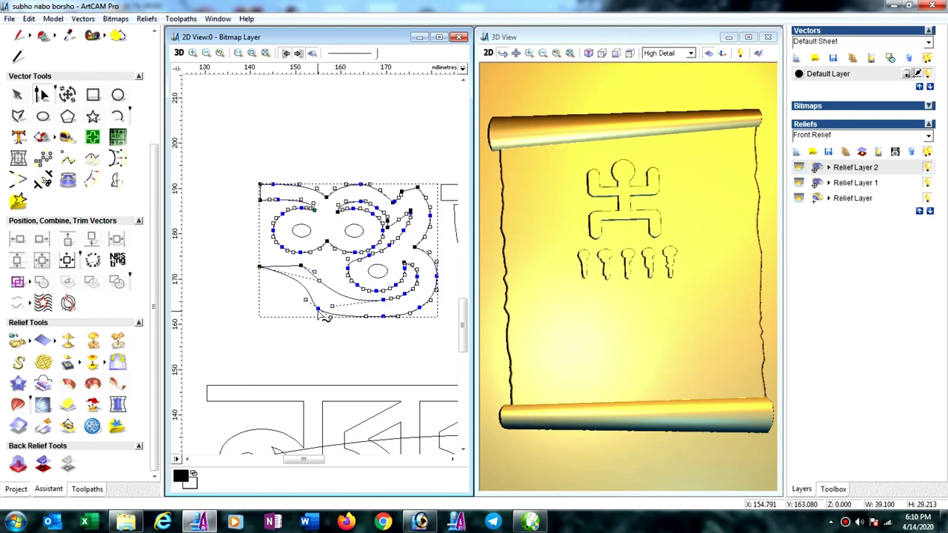
pyautogui.press('d')
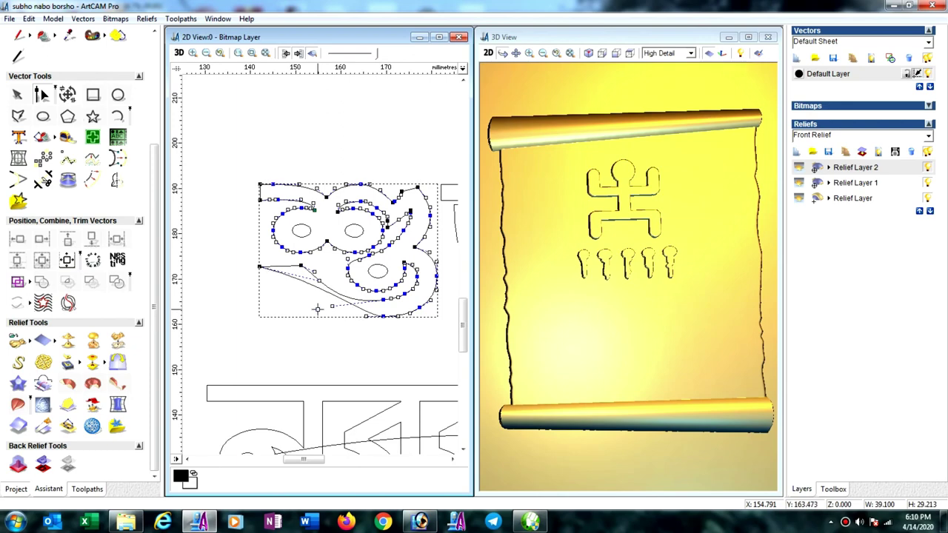
pyautogui.moveTo(318, 312); pyautogui.dragTo(310, 318)
# Move the lower curve's left end node up-left and reshape its bottom handles.
pyautogui.click(258, 264)
pyautogui.moveTo(258, 263); pyautogui.dragTo(255, 254)
pyautogui.moveTo(314, 318)
pyautogui.mouseDown()
pyautogui.moveTo(310, 305)
pyautogui.moveTo(295, 319)
pyautogui.mouseUp()
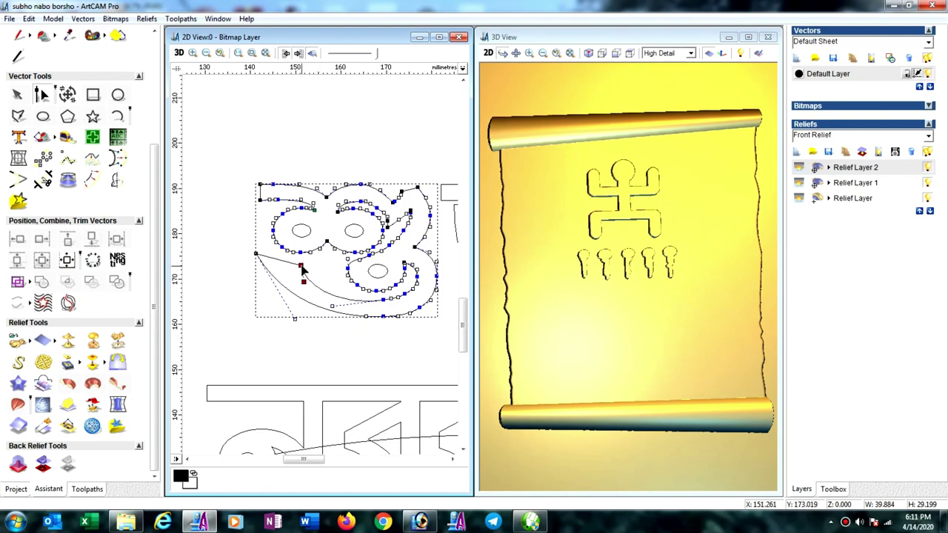
pyautogui.click(299, 265)
pyautogui.moveTo(294, 264); pyautogui.dragTo(300, 317)
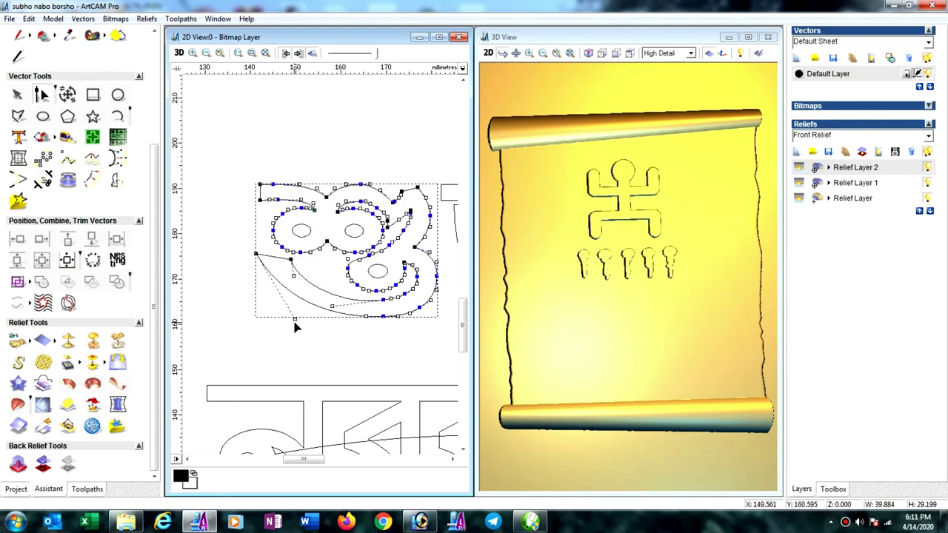
pyautogui.click(293, 318)
pyautogui.click(366, 353)
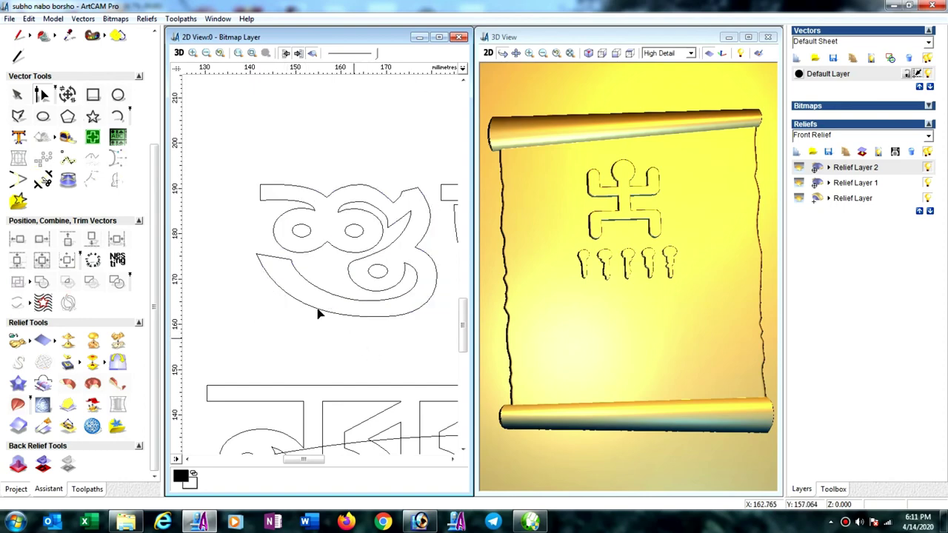
# Refine the lower-left tail node and lower the bottom nodes into a pointed sweep.
pyautogui.click(255, 256)
pyautogui.moveTo(254, 254); pyautogui.dragTo(266, 264)
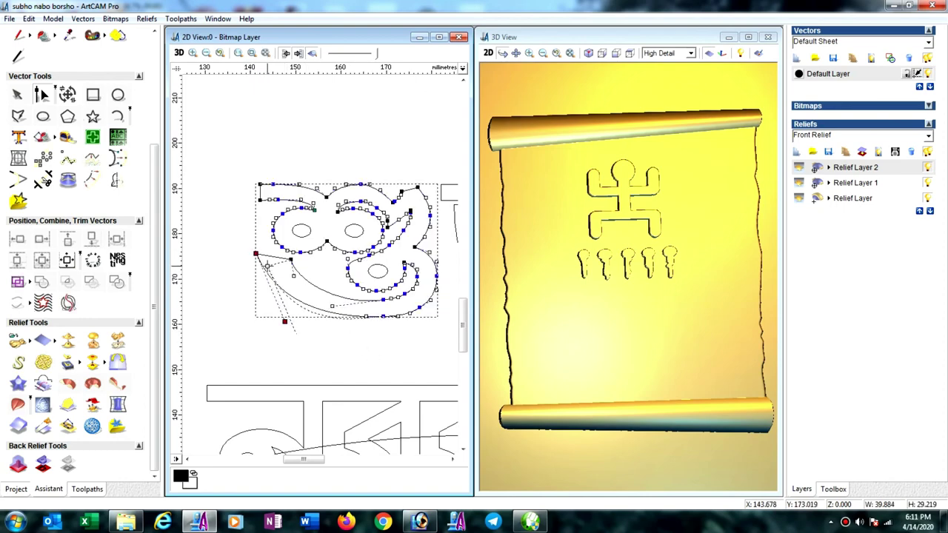
pyautogui.click(379, 328)
pyautogui.click(378, 319)
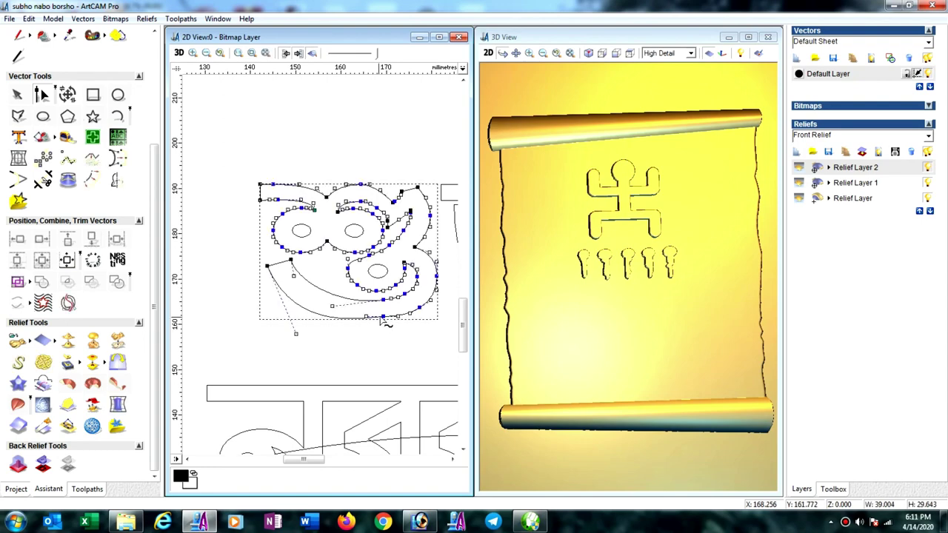
pyautogui.moveTo(384, 316); pyautogui.dragTo(368, 324)
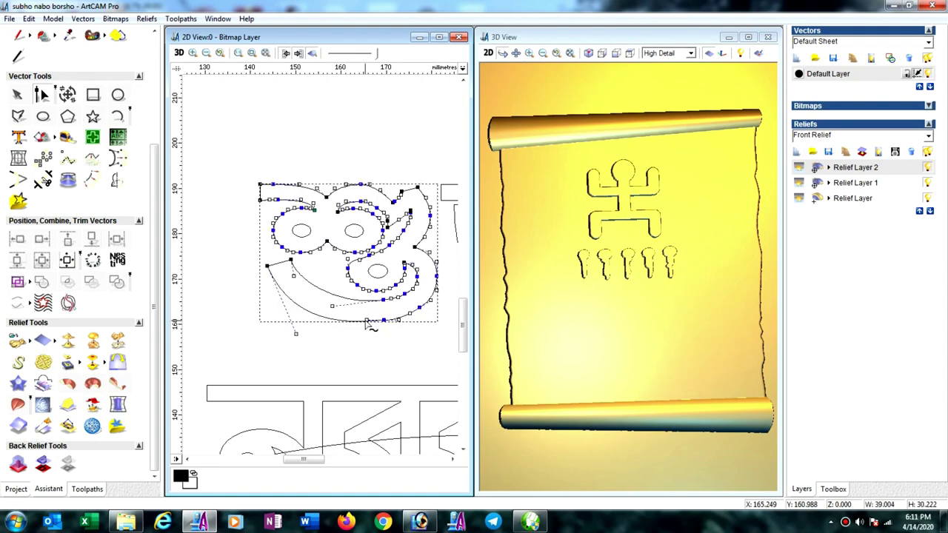
pyautogui.click(380, 333)
# Raise the first Bengali glyph as rounded relief: start height 11, height limit 1, angle 90°.
pyautogui.scroll(-1, 381, 334)
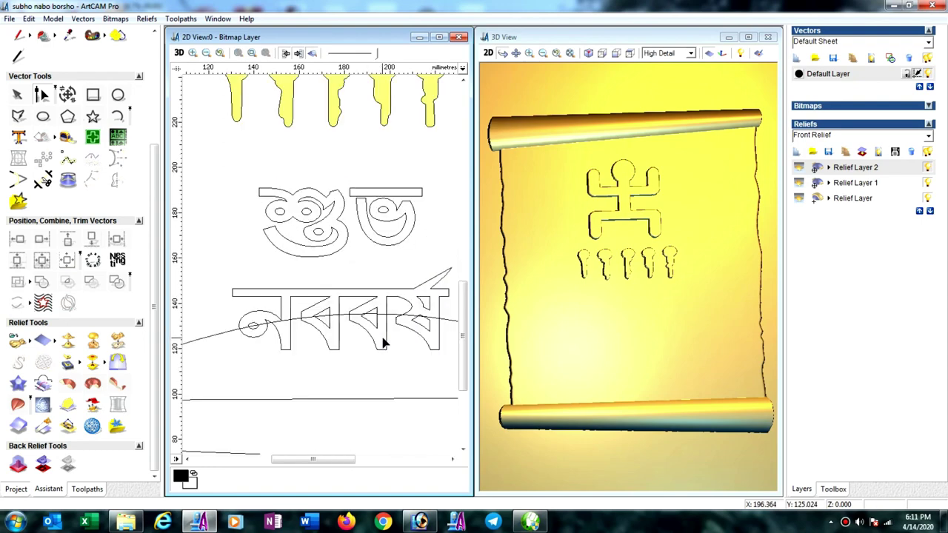
pyautogui.click(17, 95)
pyautogui.moveTo(232, 163)
pyautogui.mouseDown()
pyautogui.moveTo(353, 268)
pyautogui.moveTo(347, 257)
pyautogui.mouseUp()
pyautogui.rightClick(341, 252)
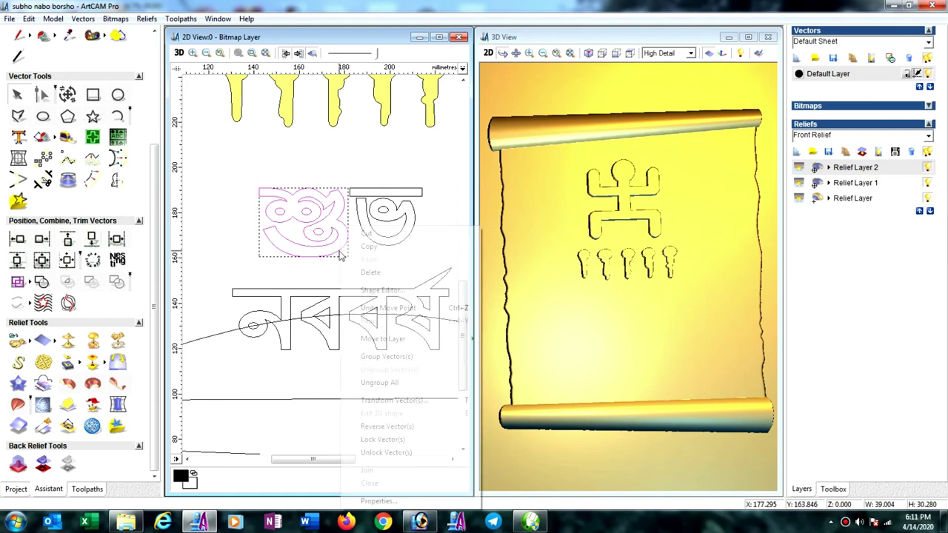
pyautogui.click(379, 293)
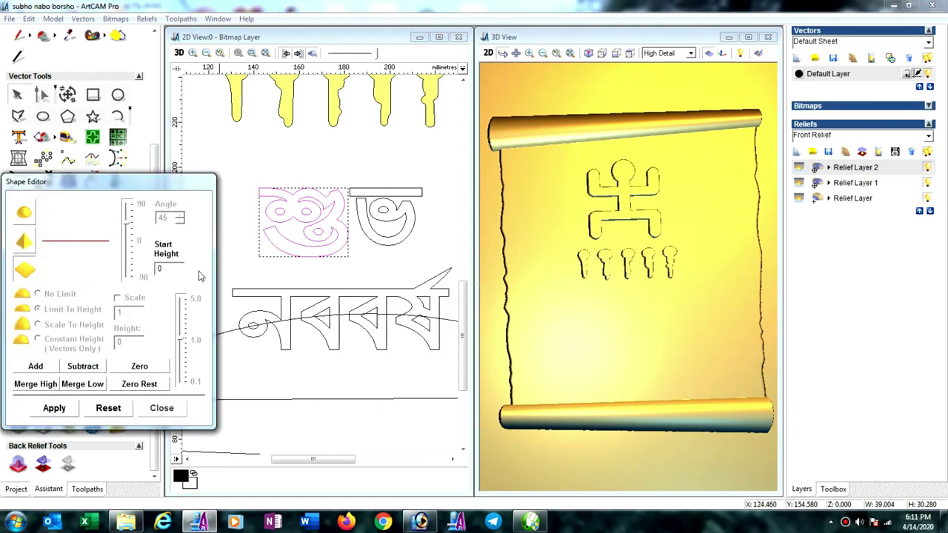
pyautogui.click(160, 269)
pyautogui.write('11')
pyautogui.click(33, 218)
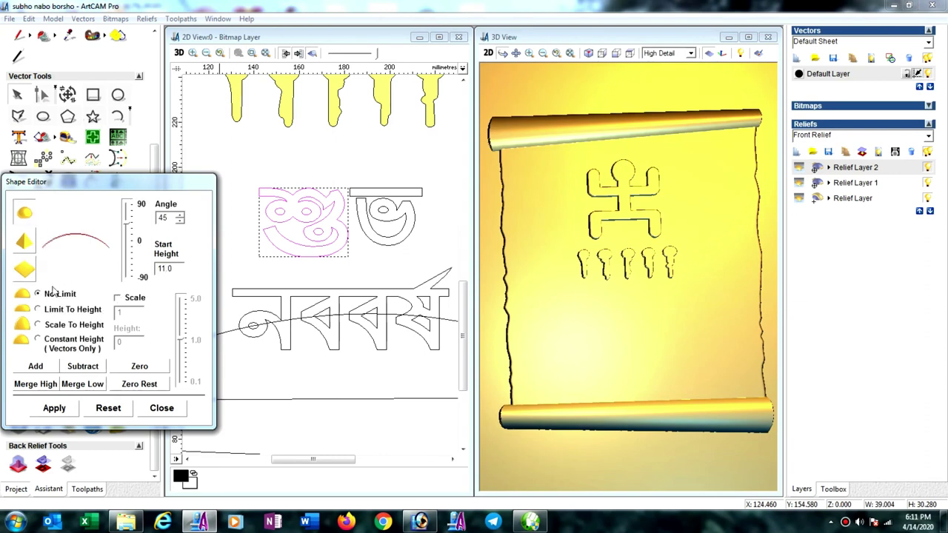
pyautogui.click(38, 309)
pyautogui.doubleClick(119, 342)
pyautogui.write('1')
pyautogui.moveTo(129, 226); pyautogui.dragTo(122, 177)
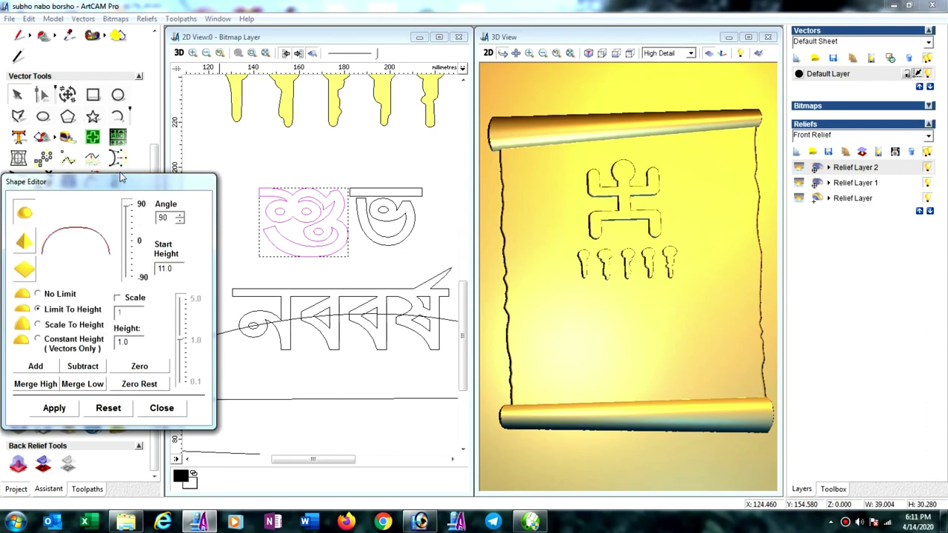
pyautogui.click(40, 369)
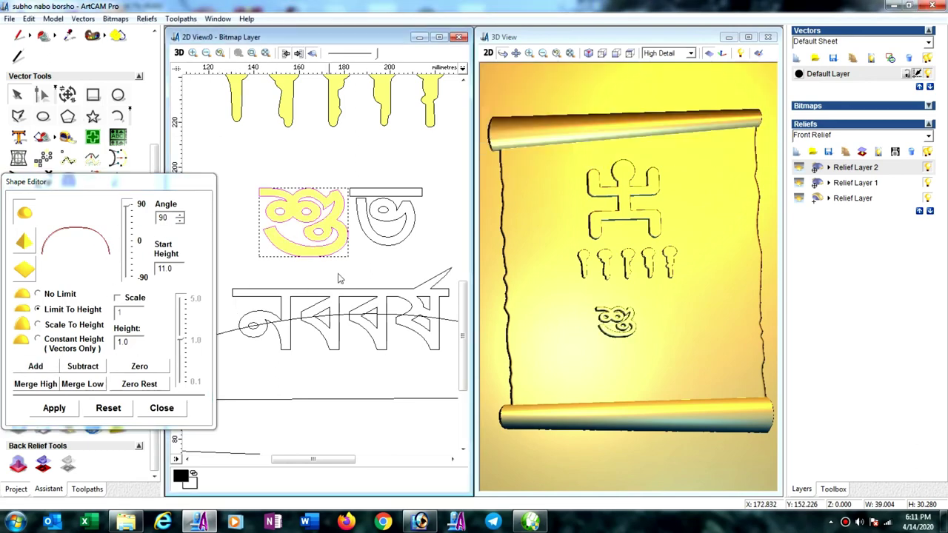
# Select the second letter's outline and close the Shape Editor.
pyautogui.click(369, 271)
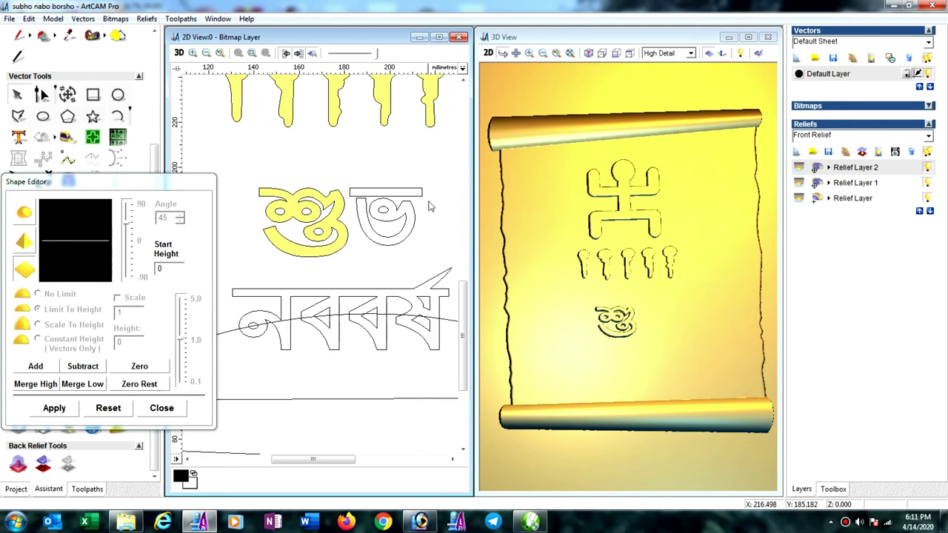
pyautogui.moveTo(431, 193); pyautogui.dragTo(360, 258)
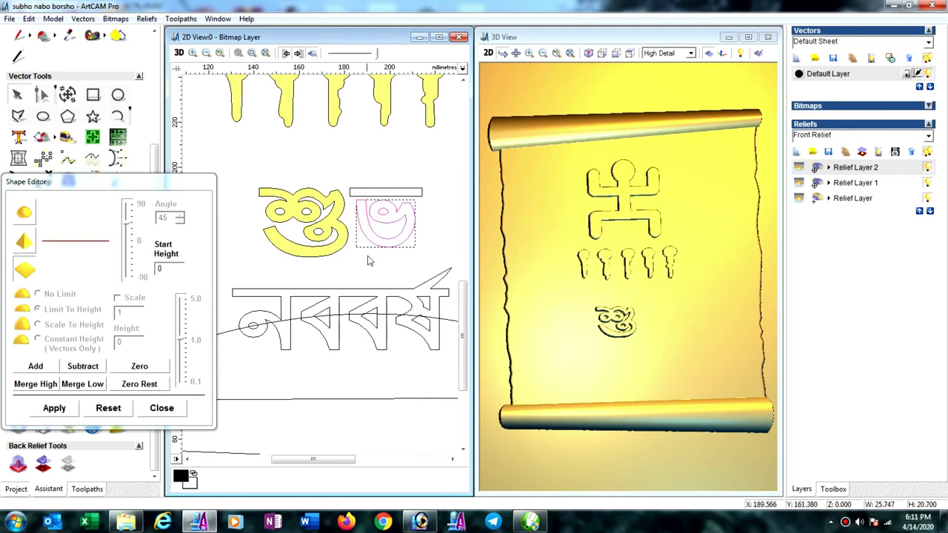
pyautogui.click(161, 408)
# Stretch the second Bengali letter taller by dragging its bottom downward.
pyautogui.scroll(2, 360, 245)
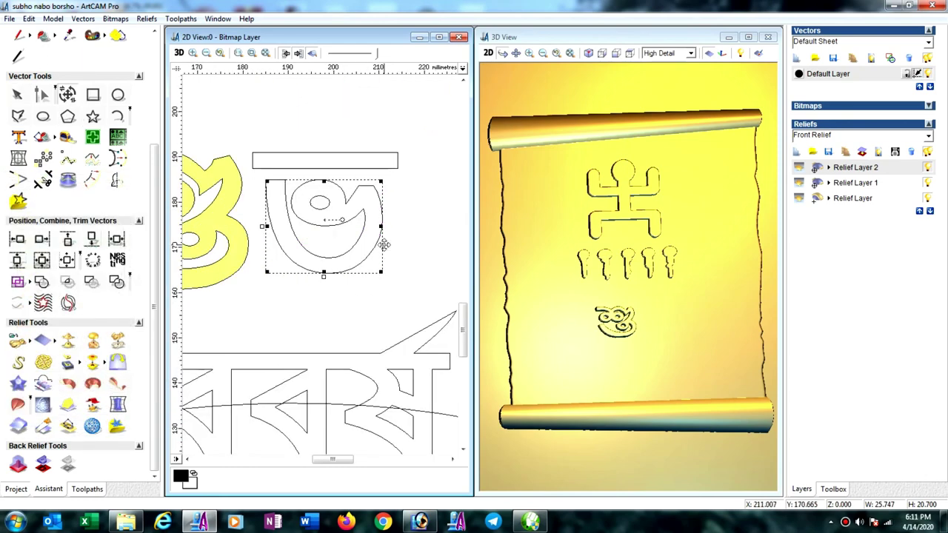
pyautogui.moveTo(323, 273); pyautogui.dragTo(322, 287)
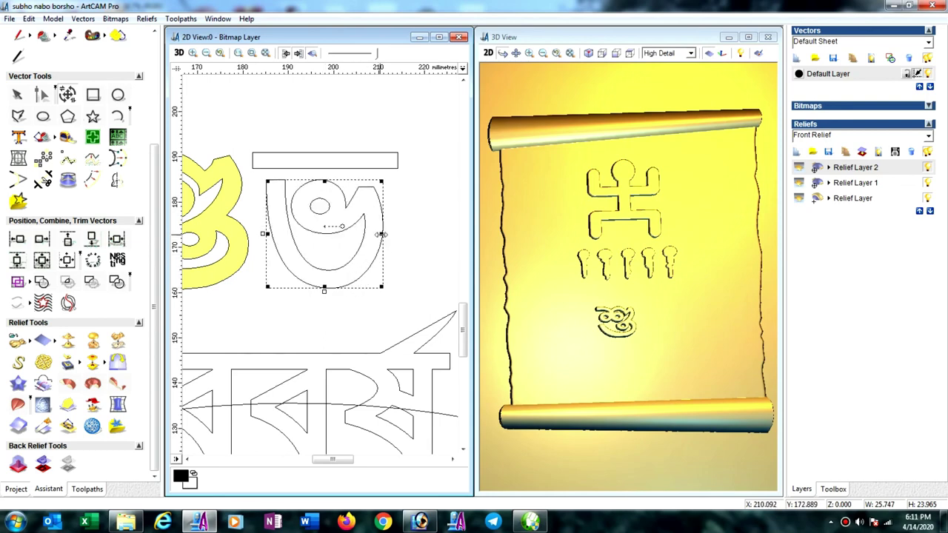
pyautogui.scroll(-2, 348, 248)
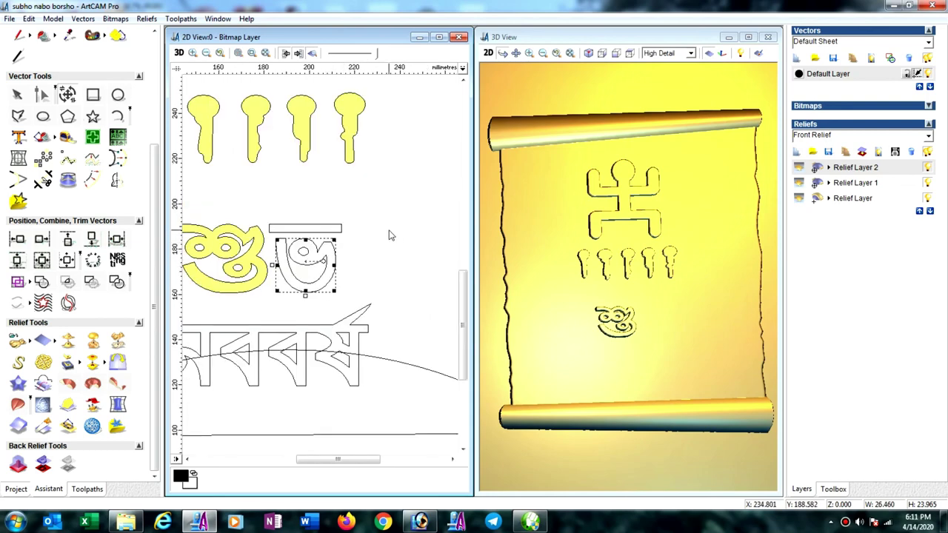
pyautogui.click(351, 191)
# Raise the second letter as rounded relief with start height 11, height 1, angle 90°.
pyautogui.moveTo(364, 233); pyautogui.dragTo(250, 323)
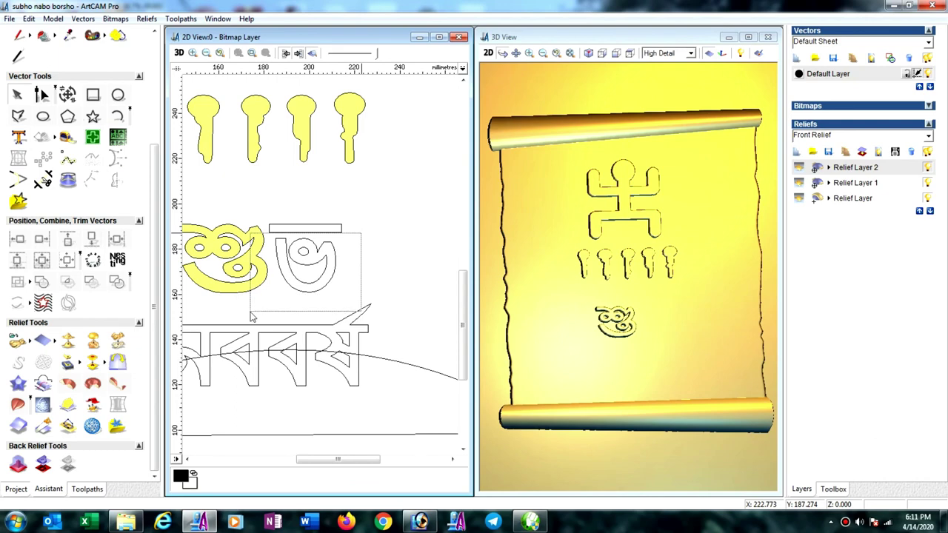
pyautogui.rightClick(370, 285)
pyautogui.click(380, 293)
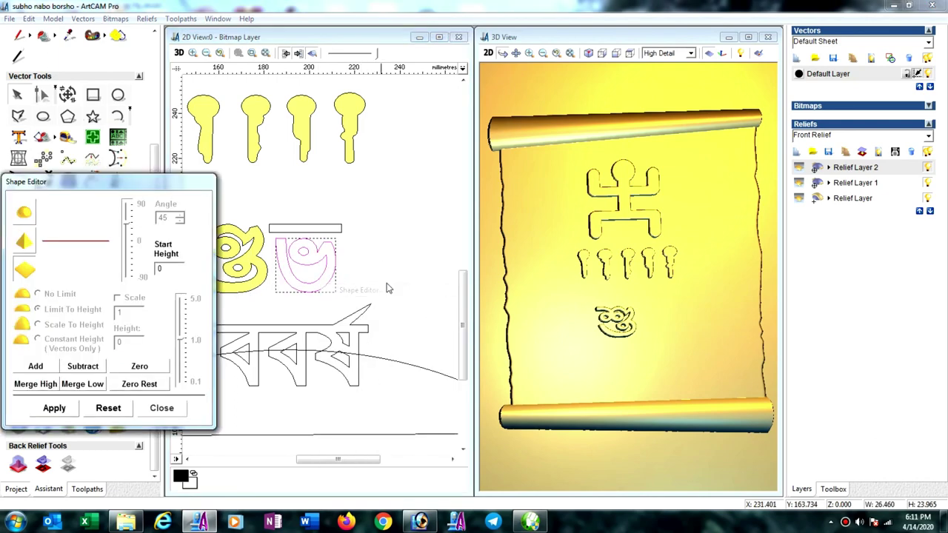
pyautogui.write('11')
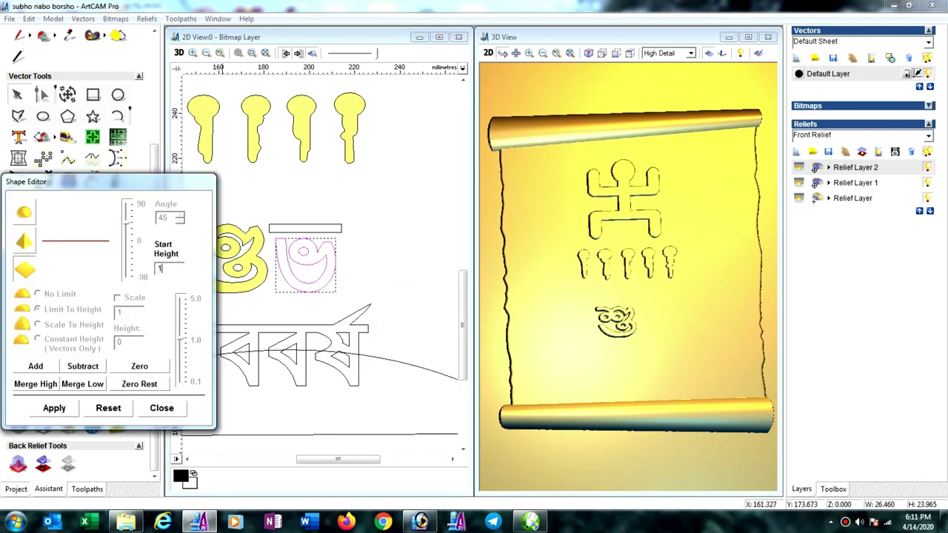
pyautogui.click(33, 217)
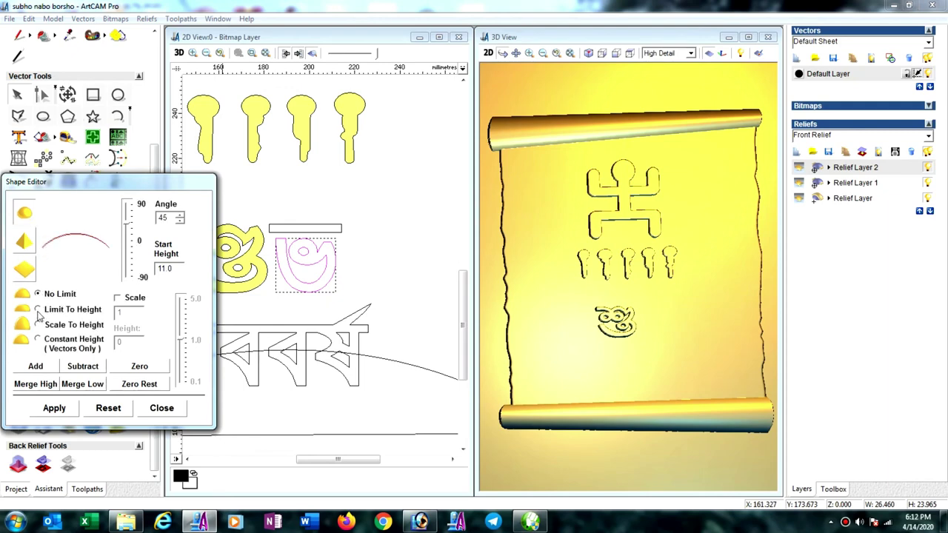
pyautogui.write('1')
pyautogui.moveTo(124, 228); pyautogui.dragTo(129, 186)
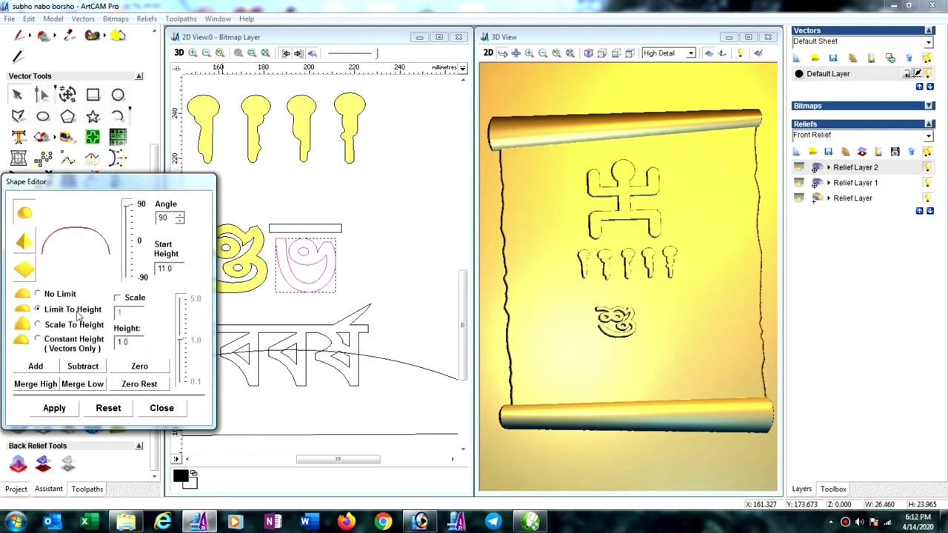
pyautogui.click(37, 367)
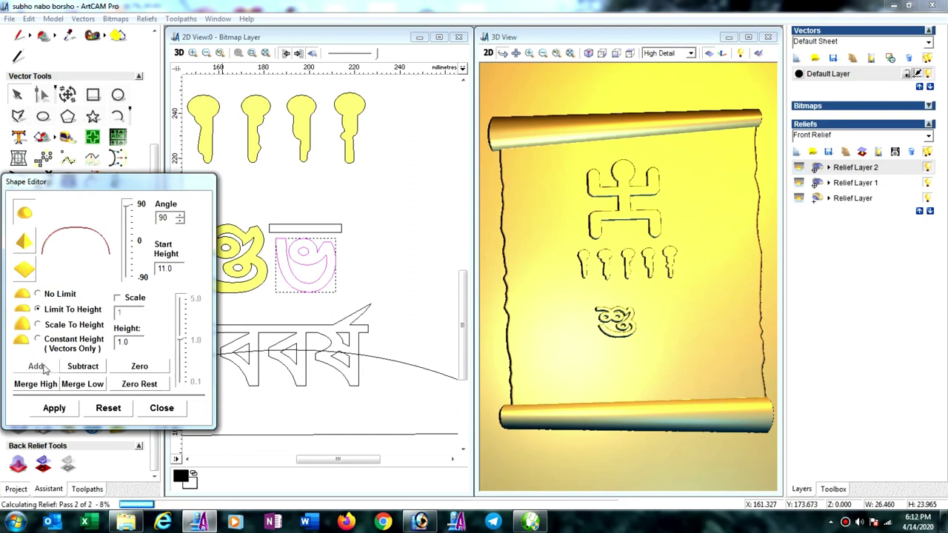
# Raise the bar above the second letter as rounded relief, height-limited to 1 at 90°.
pyautogui.click(317, 229)
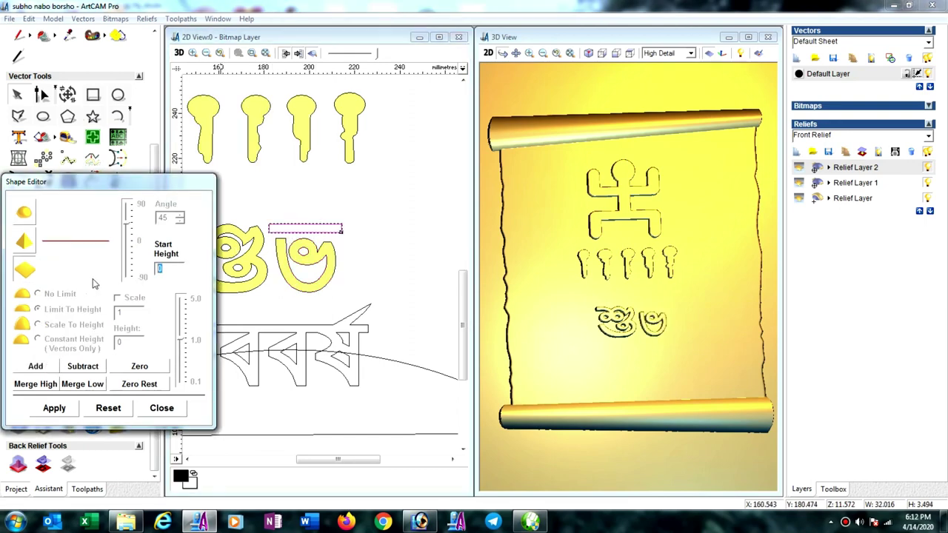
pyautogui.write('11')
pyautogui.click(23, 218)
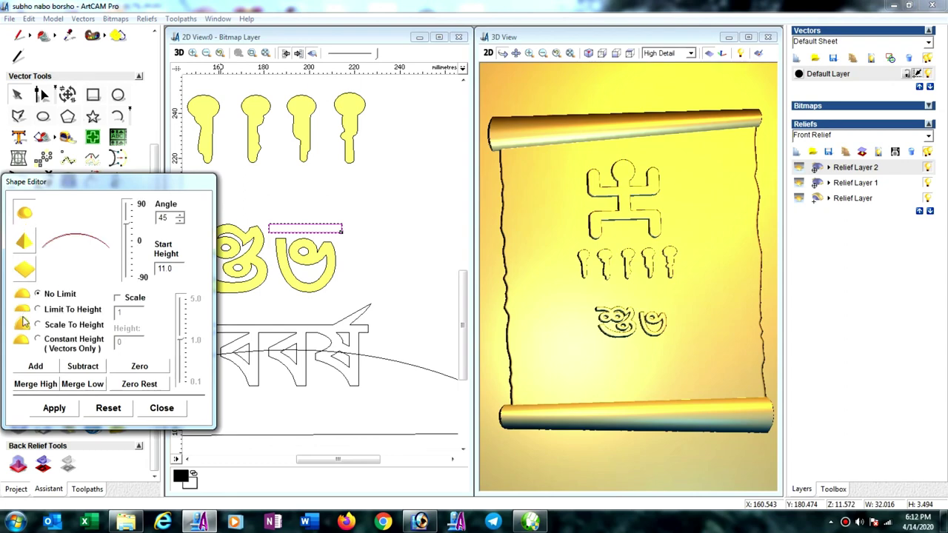
pyautogui.click(38, 309)
pyautogui.click(118, 342)
pyautogui.write('1')
pyautogui.moveTo(127, 222); pyautogui.dragTo(127, 203)
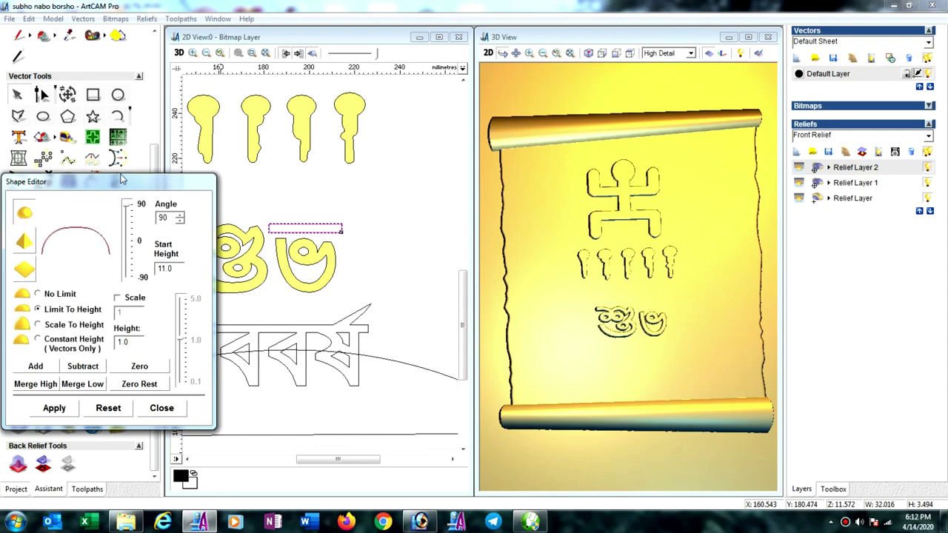
pyautogui.click(45, 369)
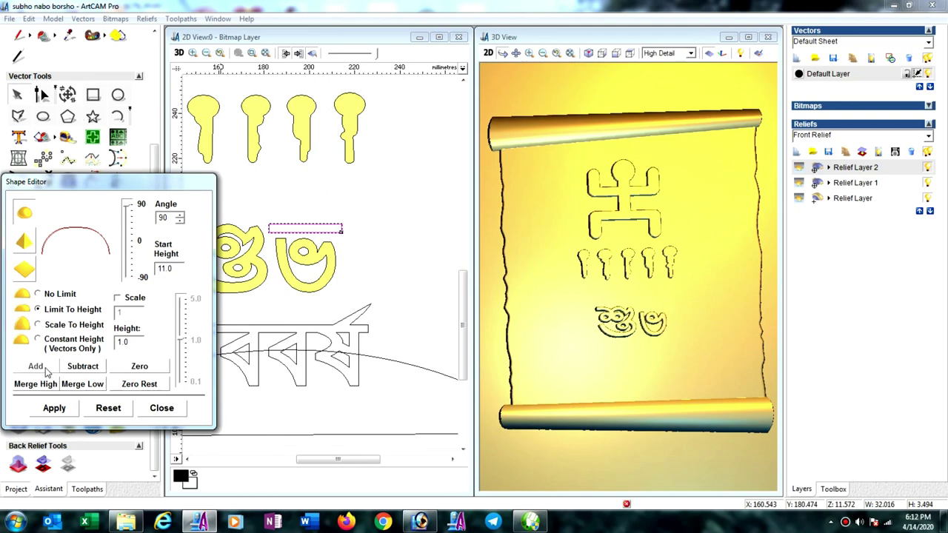
pyautogui.click(162, 408)
# Raise নববর্ষ as a rounded relief with start height 11, height limit 1 and a 90° angle.
pyautogui.scroll(-2, 263, 412)
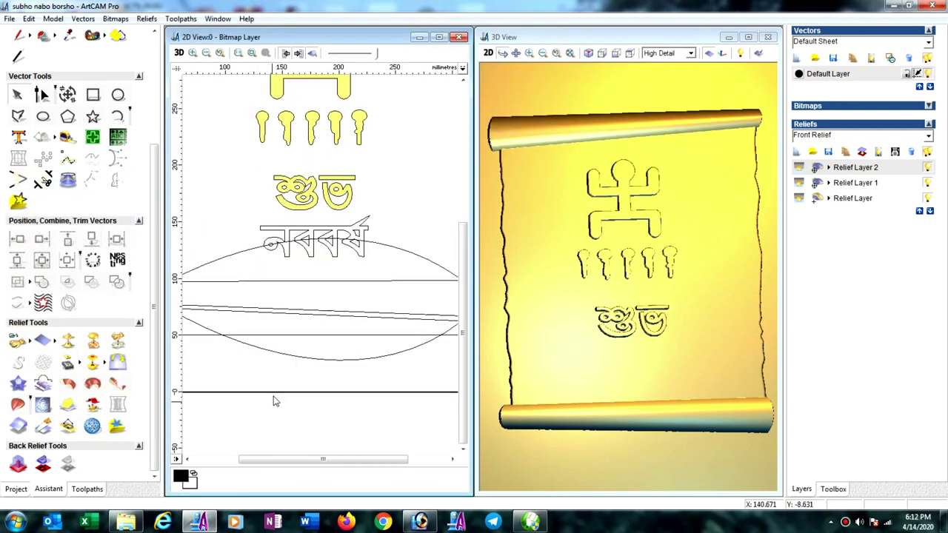
pyautogui.moveTo(241, 206); pyautogui.dragTo(348, 288)
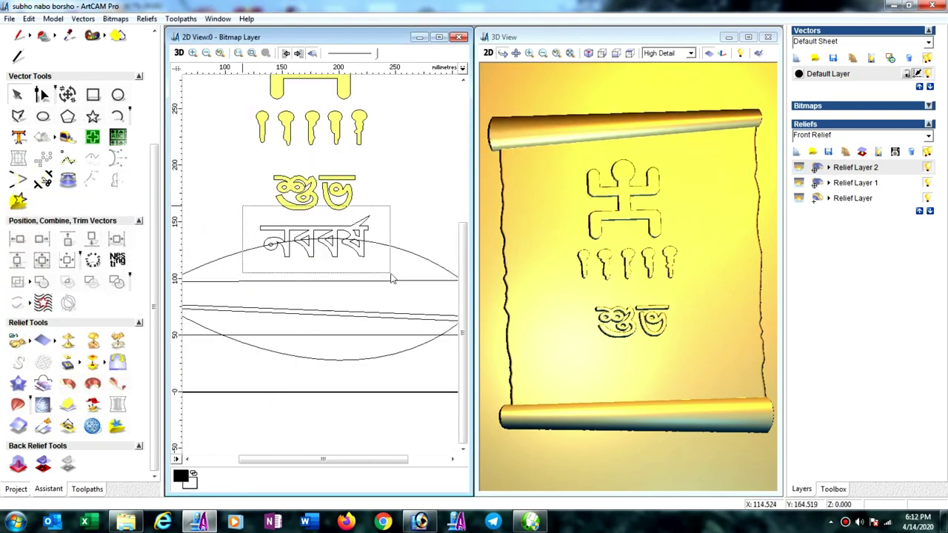
pyautogui.rightClick(289, 246)
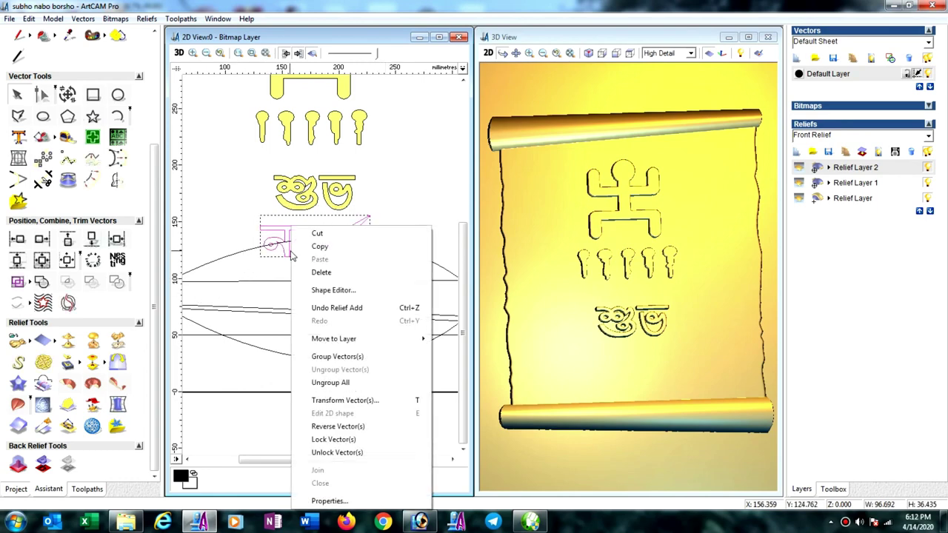
pyautogui.click(334, 291)
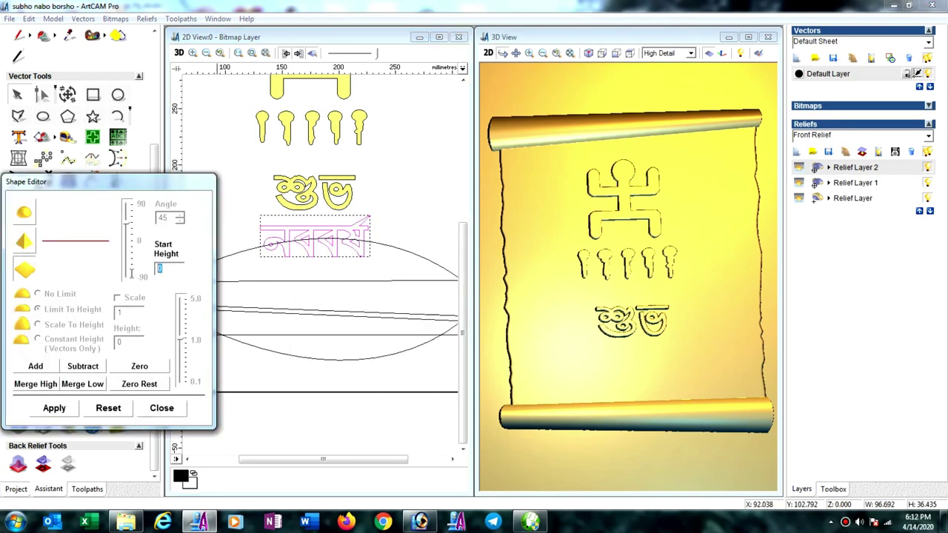
pyautogui.write('11')
pyautogui.click(24, 213)
pyautogui.click(38, 309)
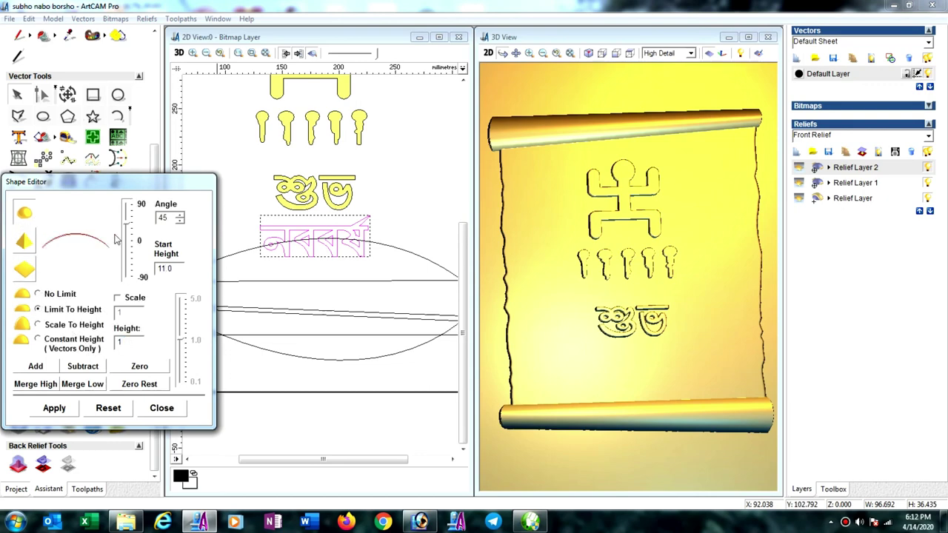
pyautogui.moveTo(129, 226); pyautogui.dragTo(129, 186)
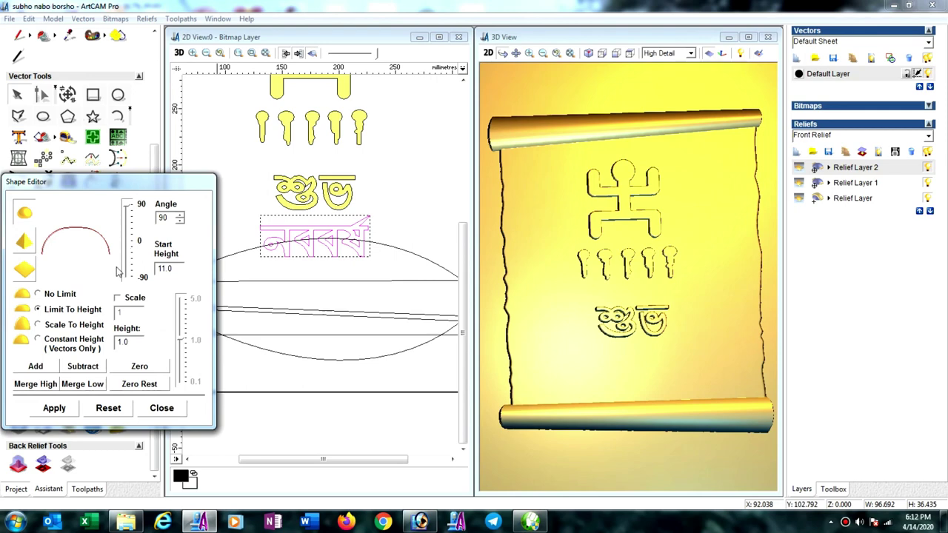
pyautogui.click(40, 366)
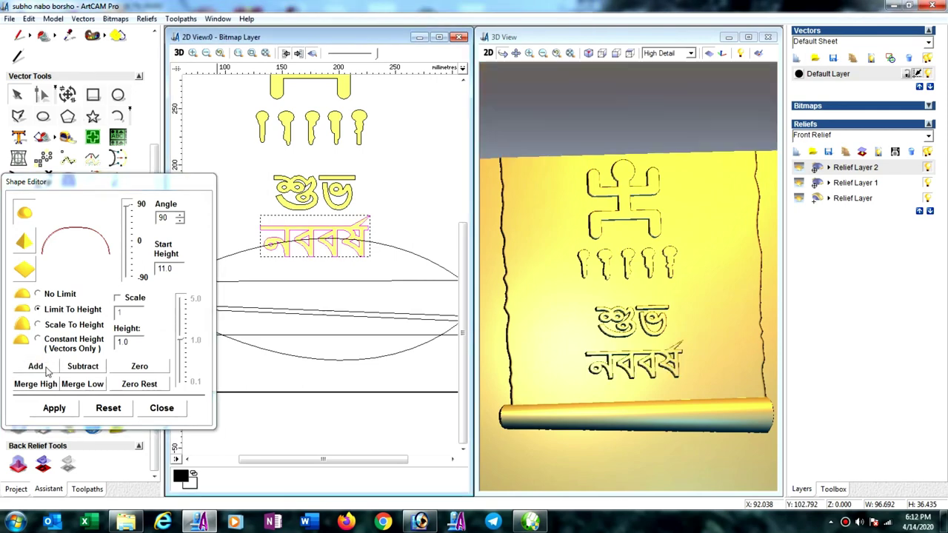
pyautogui.click(162, 408)
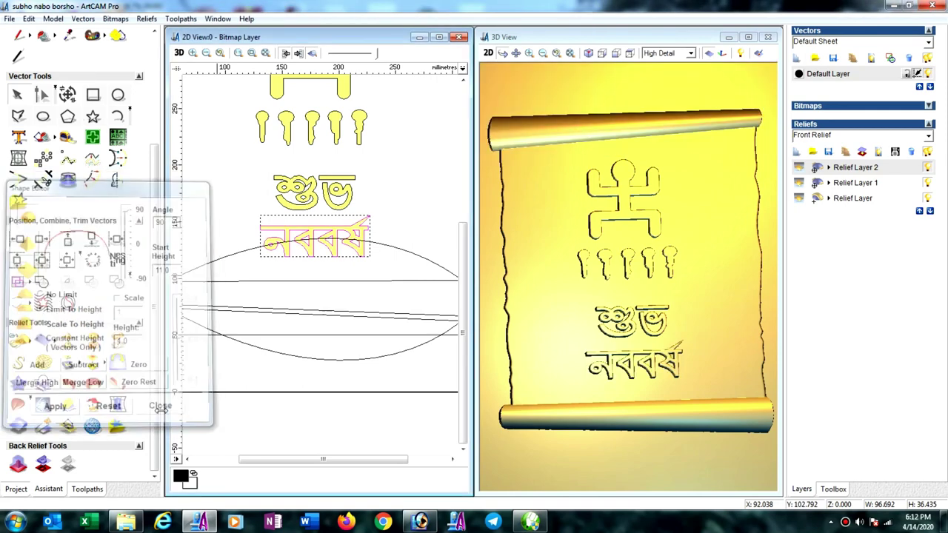
pyautogui.click(363, 298)
# Maximize the 3D view, then rotate and zoom to inspect the finished scroll relief.
pyautogui.click(689, 318)
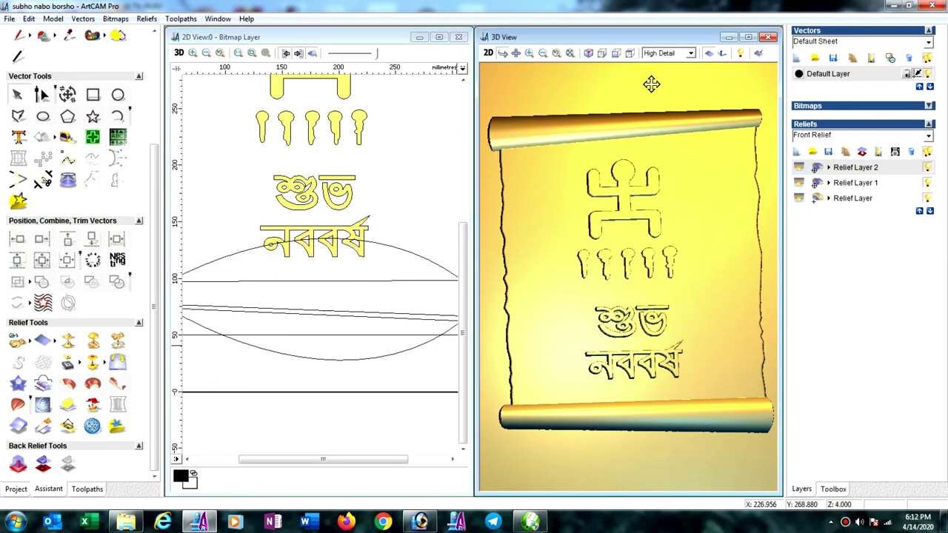
pyautogui.click(750, 41)
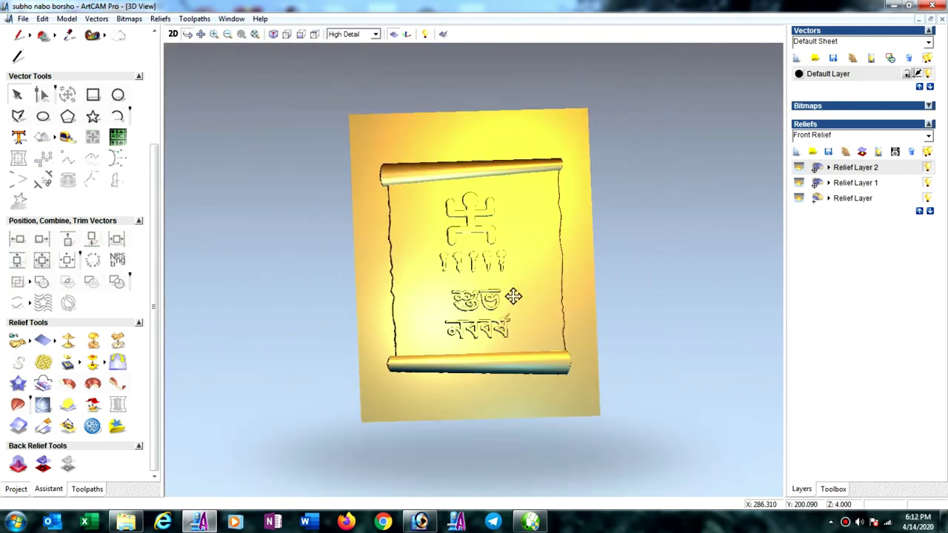
pyautogui.moveTo(513, 296)
pyautogui.mouseDown()
pyautogui.moveTo(527, 250)
pyautogui.moveTo(488, 296)
pyautogui.mouseUp()
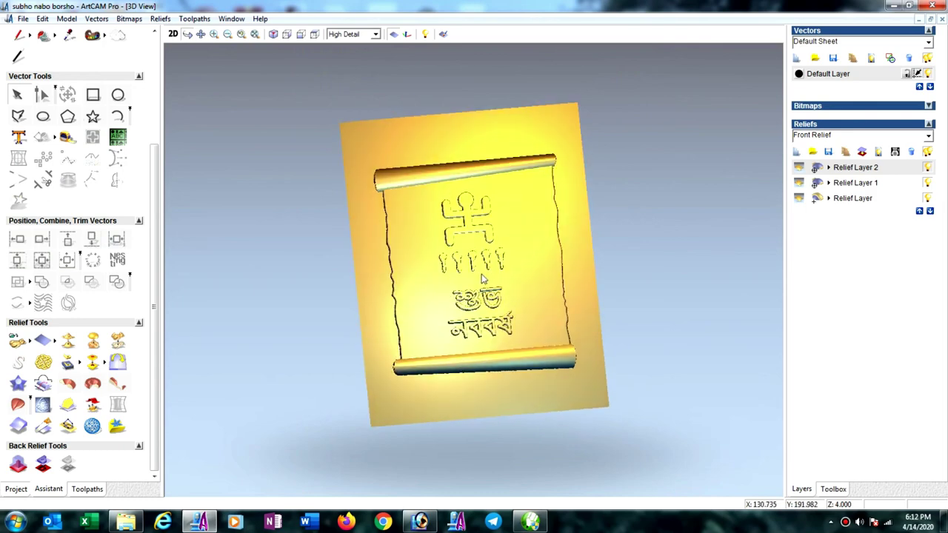
pyautogui.scroll(3, 492, 297)
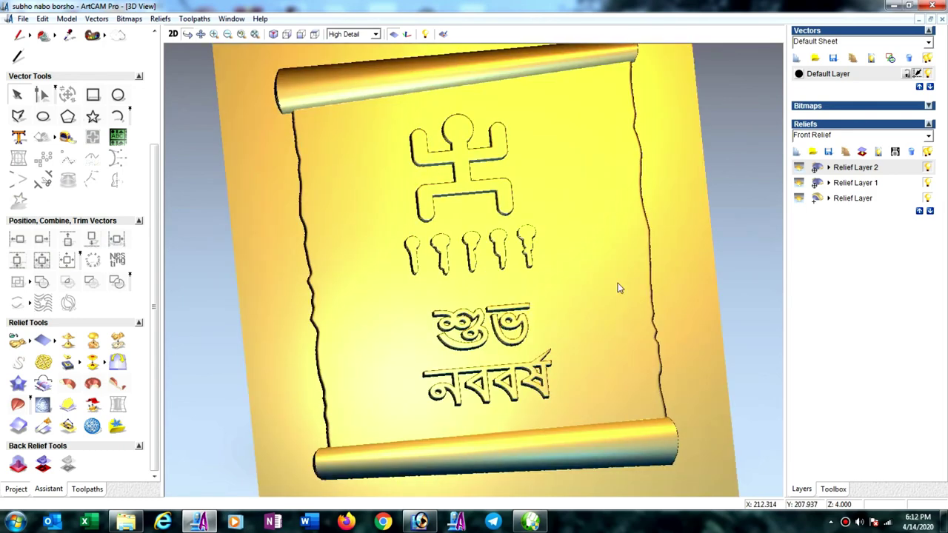
pyautogui.moveTo(619, 288); pyautogui.dragTo(553, 334)
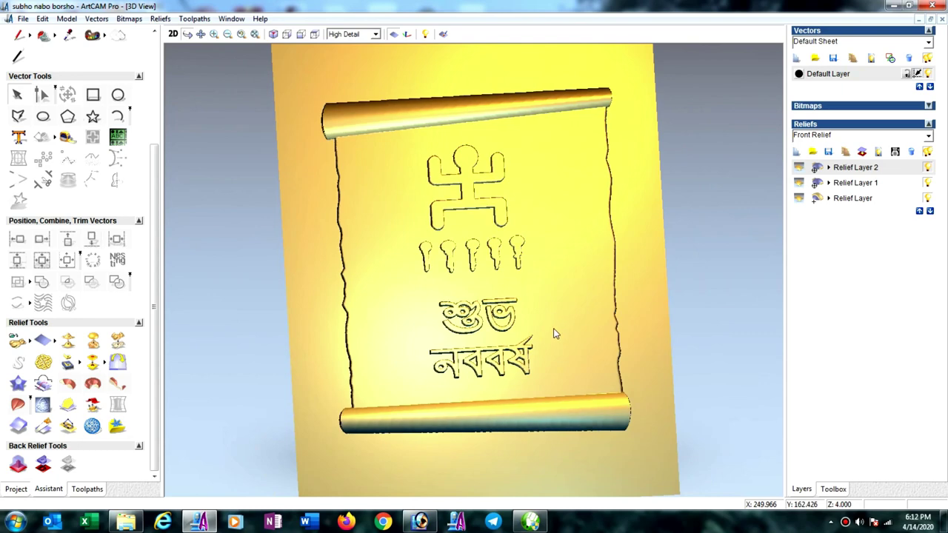